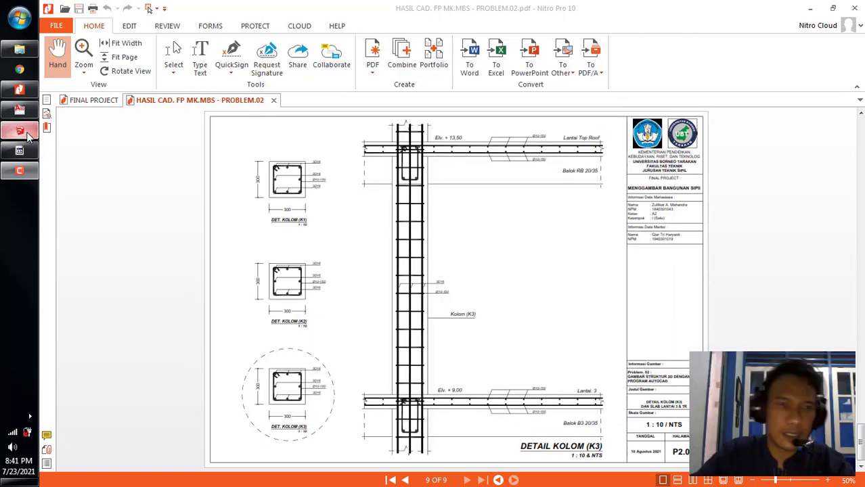
- Switch from the PDF column drawing to the untitled SketchUp model
left_click(25, 134)
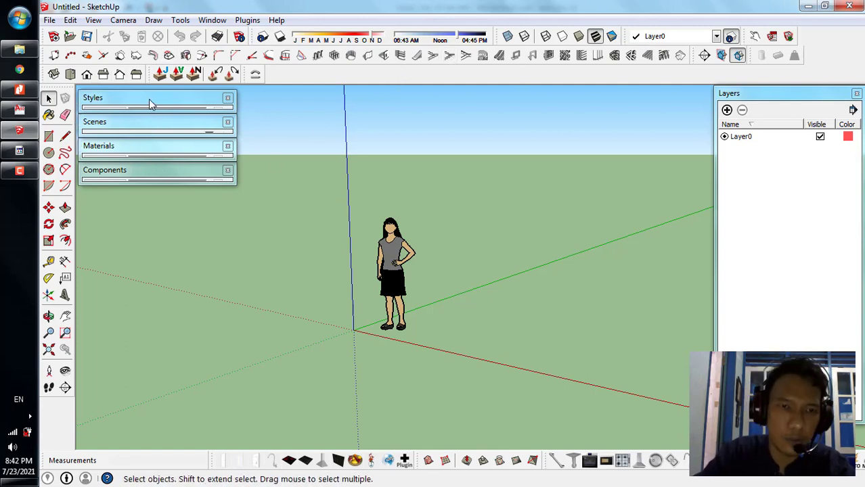
left_click_drag(149, 99, 150, 97)
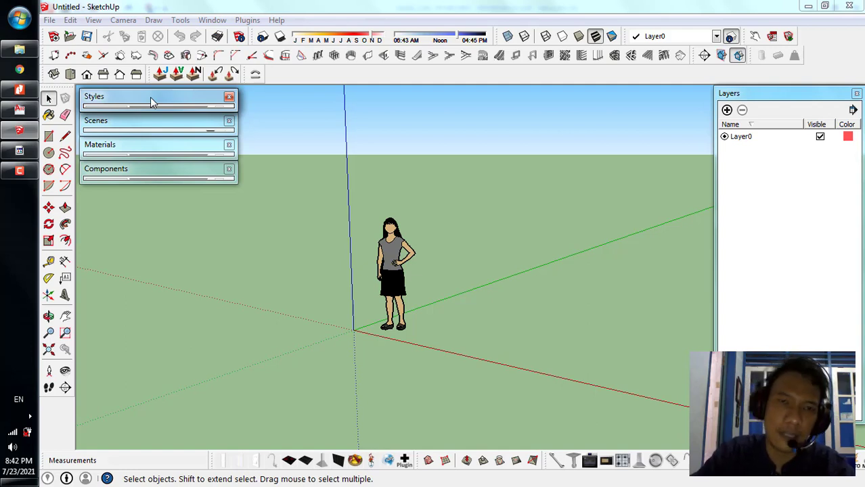
left_click(49, 99)
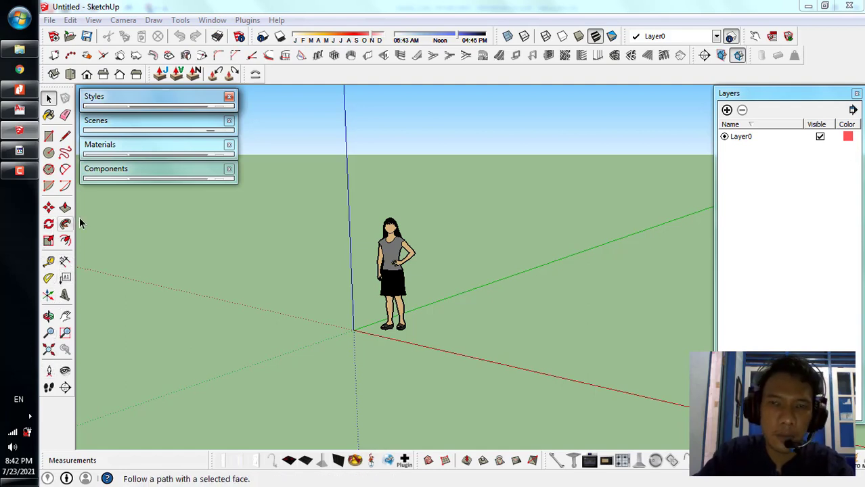
left_click(790, 98)
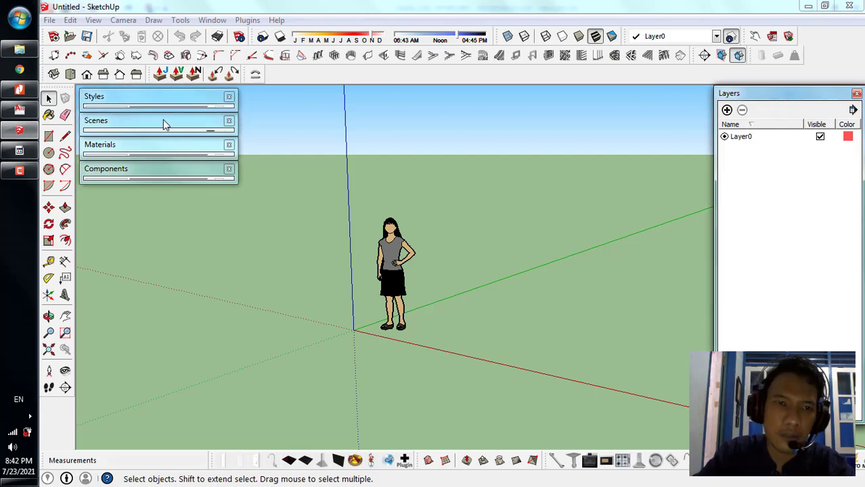
- Briefly expand and collapse the Styles, Scenes, Materials and Components dialogs one after another to review them
left_click(159, 98)
left_click(154, 99)
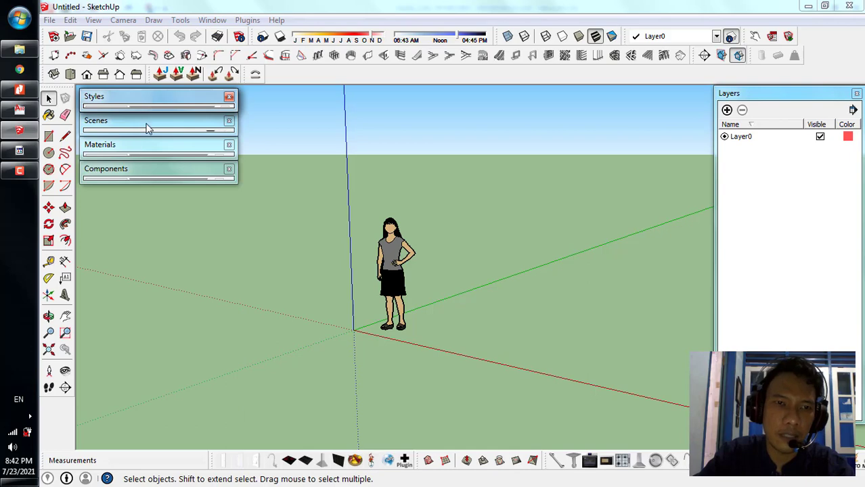
left_click(148, 122)
left_click(148, 121)
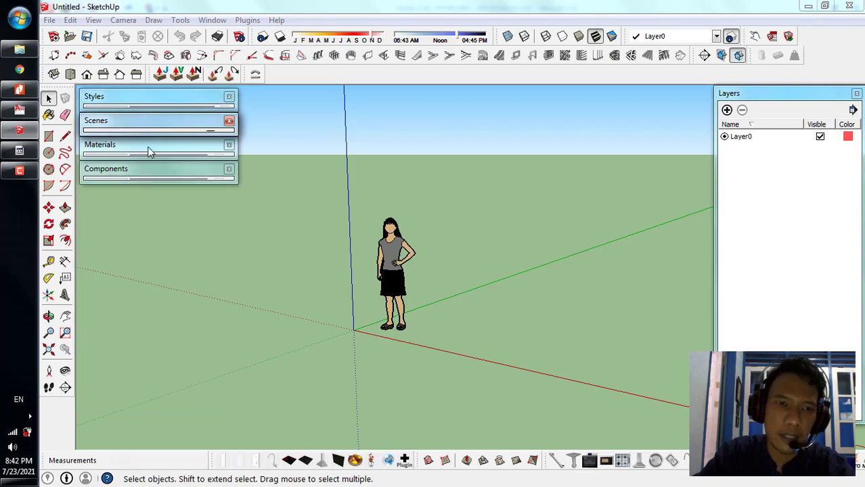
left_click(149, 149)
left_click(150, 147)
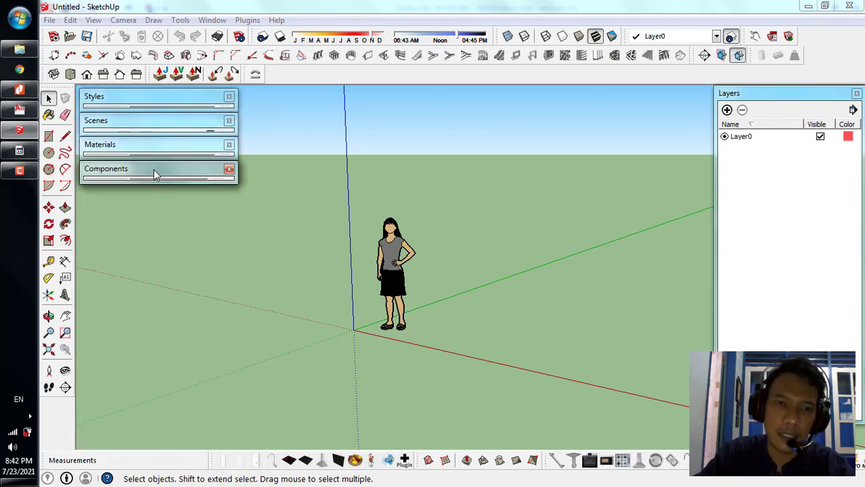
left_click(154, 171)
left_click(154, 171)
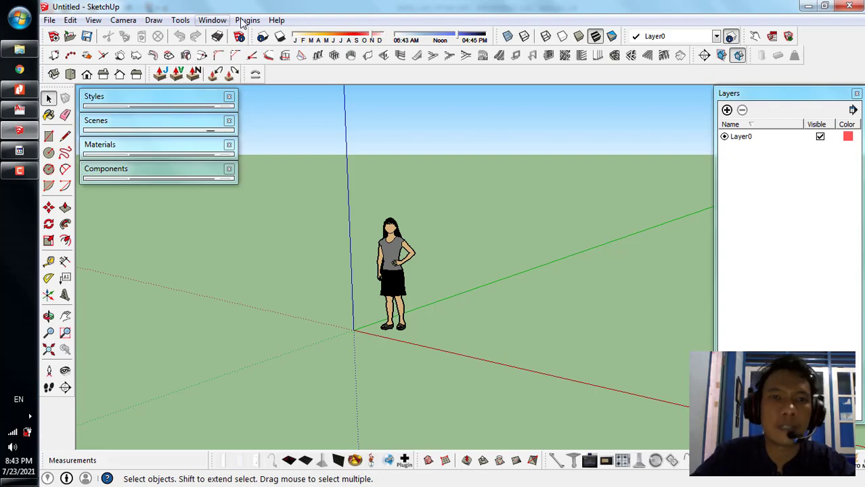
- Bring up the model information and review its animation, classifications, components and credits settings
left_click(210, 20)
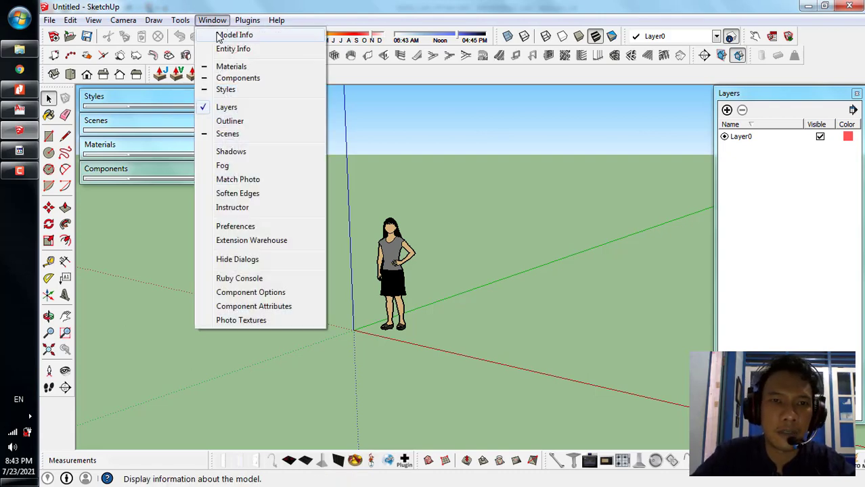
left_click(217, 33)
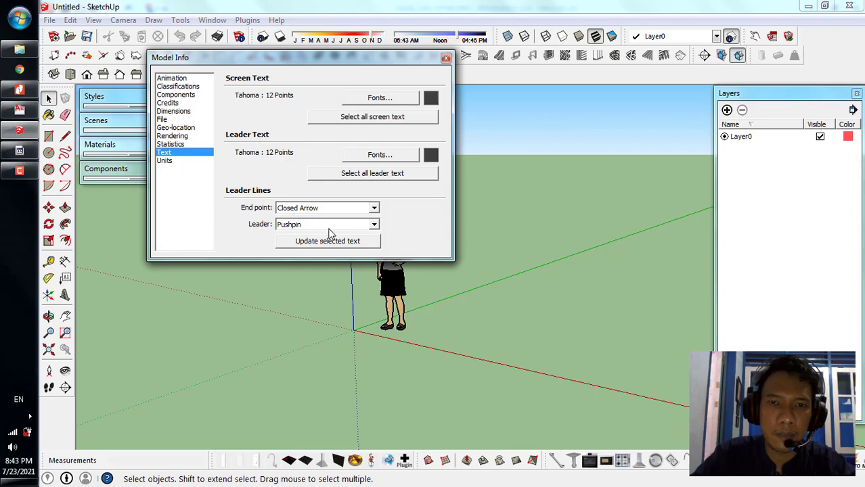
left_click(178, 79)
left_click(193, 89)
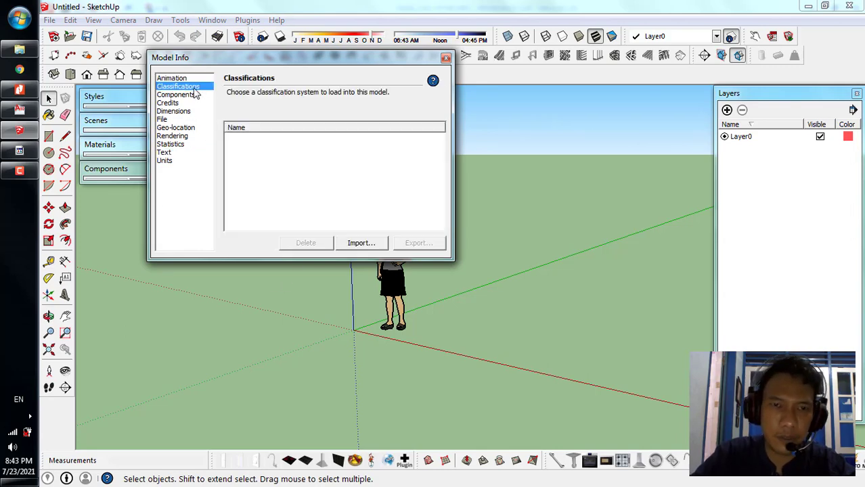
left_click(192, 95)
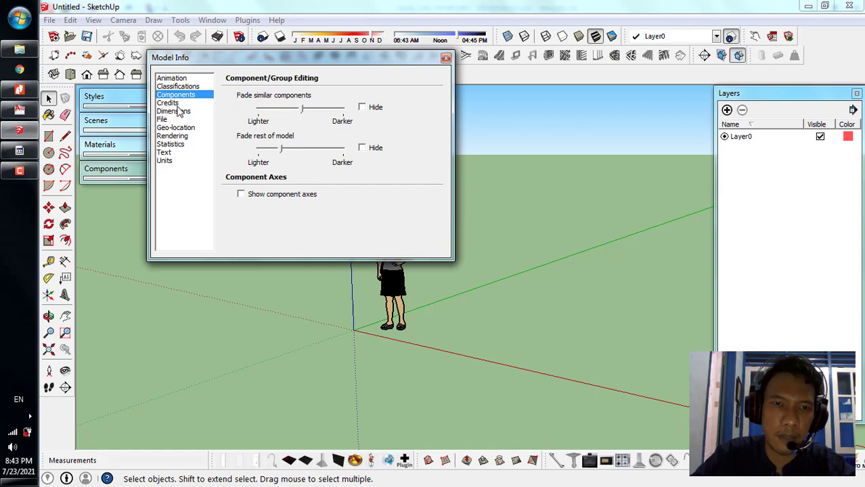
left_click(174, 103)
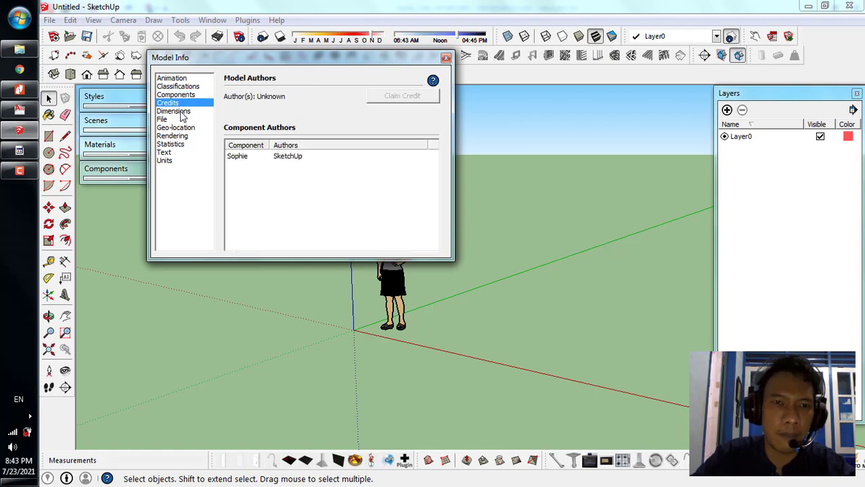
- Set the leader line endpoints for the model's dimensions to Dot
left_click(180, 111)
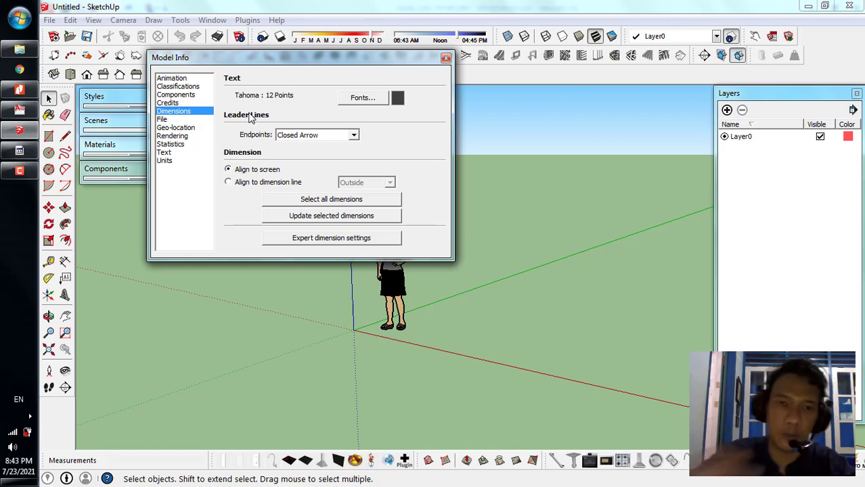
left_click(354, 136)
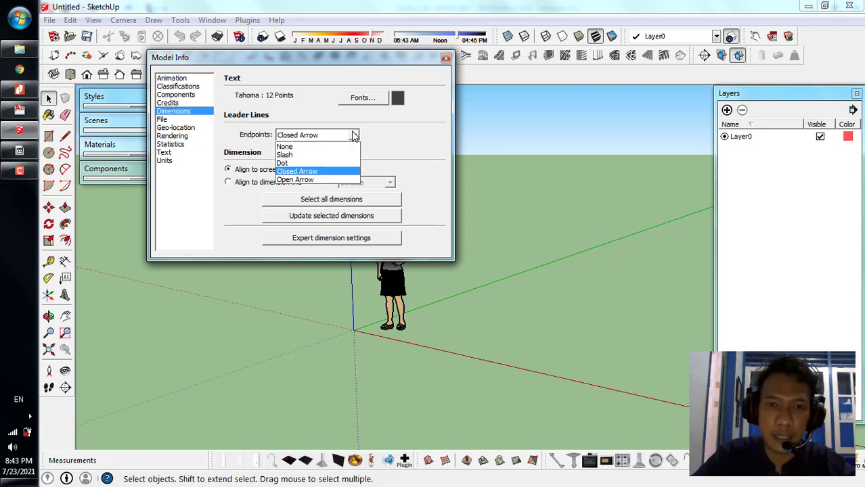
left_click(306, 163)
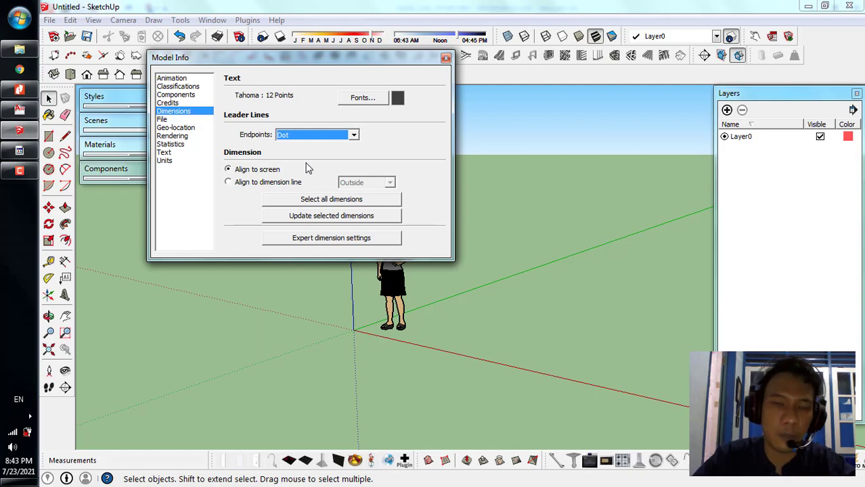
left_click(354, 137)
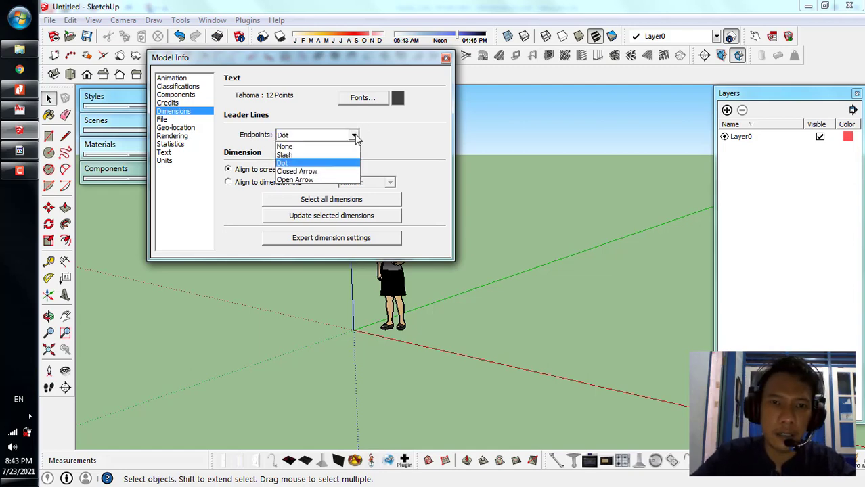
left_click(354, 136)
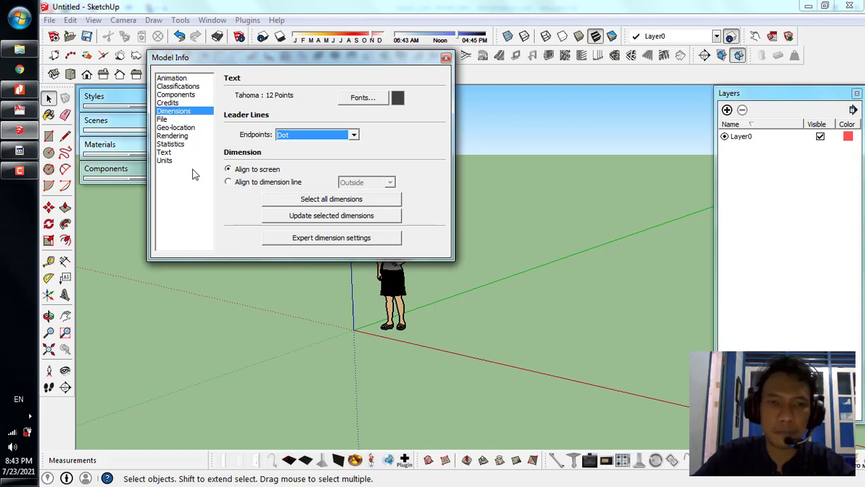
- Review the model's file, geo-location, rendering, statistics and text settings
left_click(166, 120)
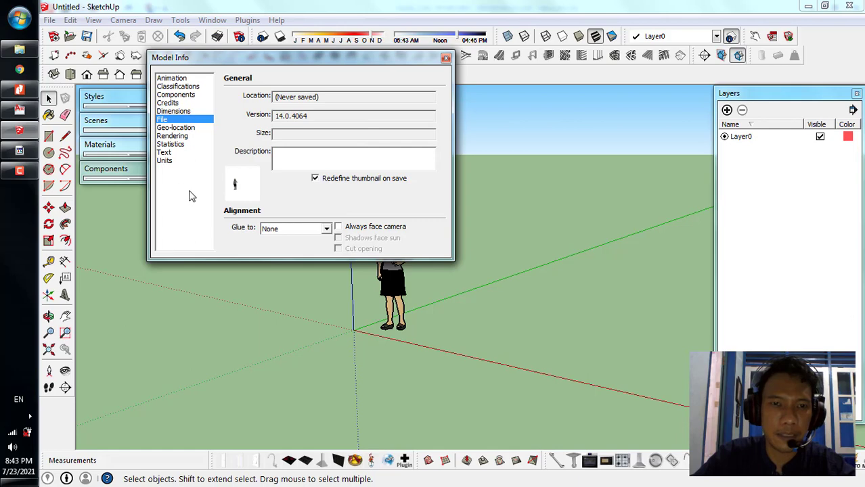
left_click(180, 129)
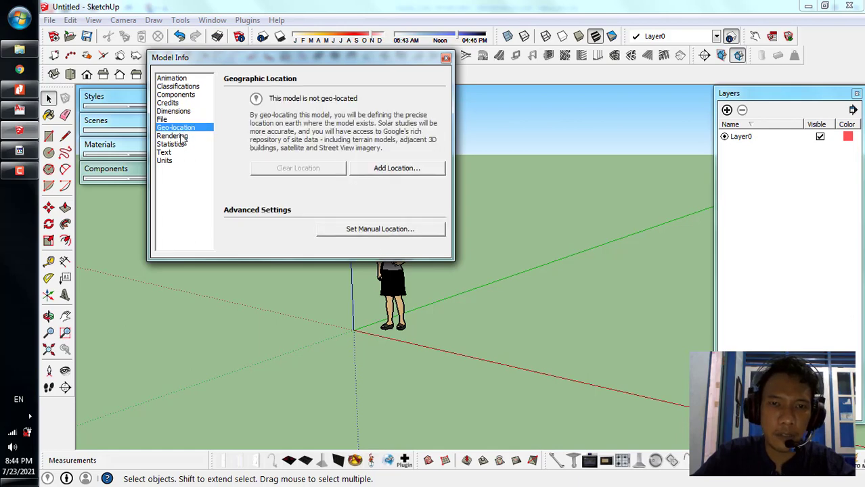
left_click(179, 137)
left_click(180, 145)
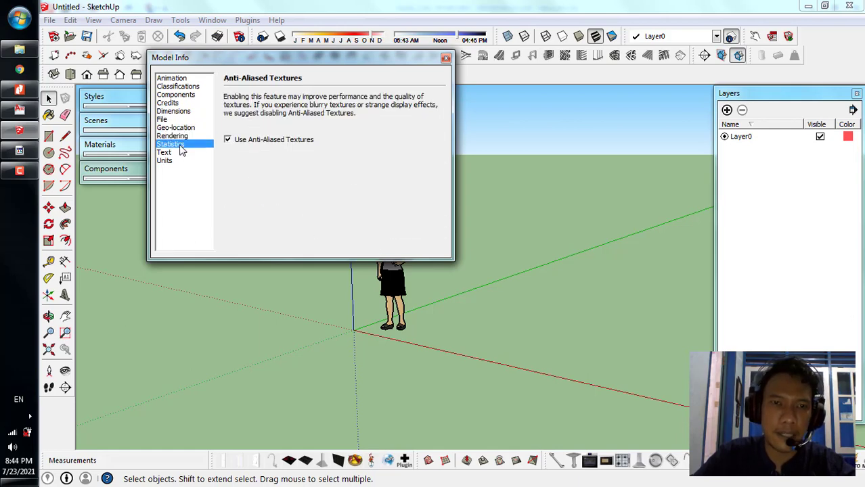
left_click(169, 152)
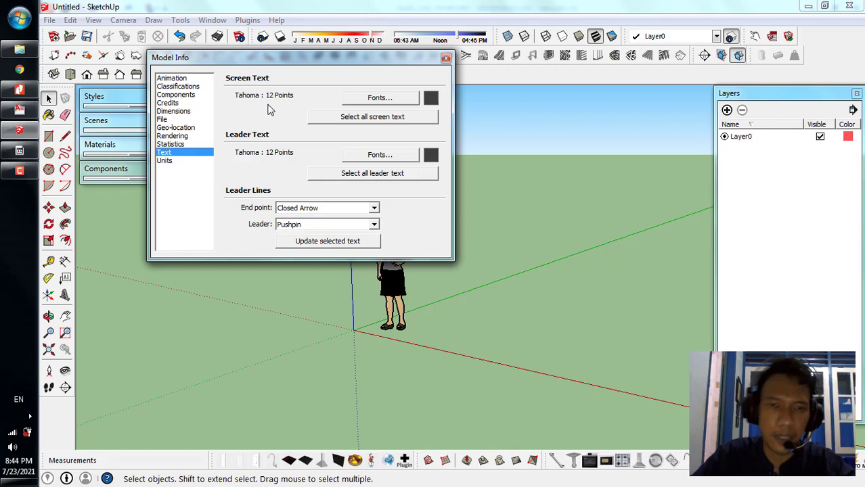
- Examine the format and unit choices for lengths in the model's units settings
left_click(165, 161)
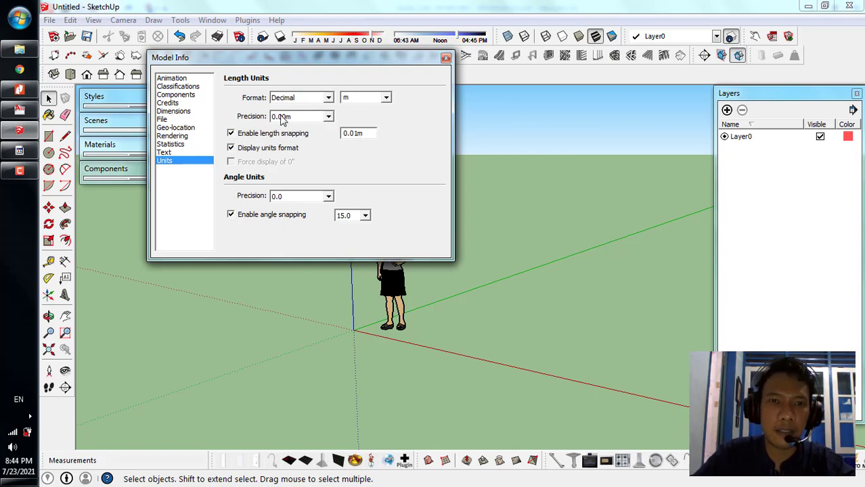
left_click(329, 98)
left_click(329, 100)
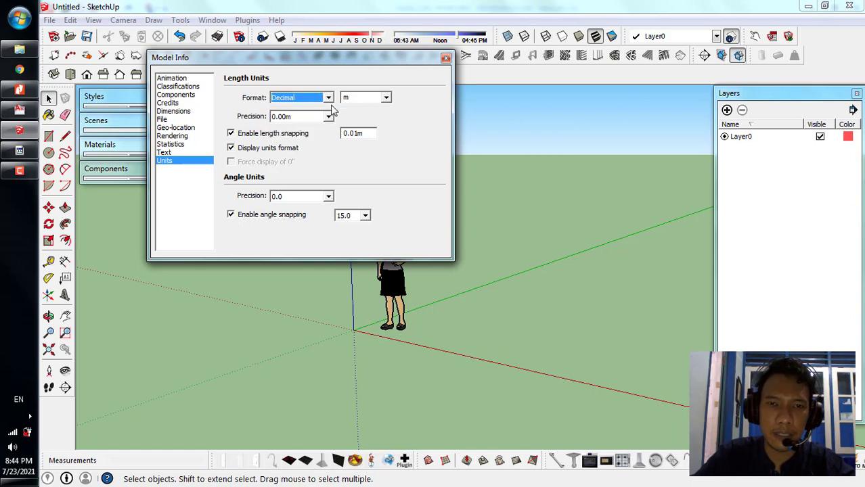
left_click(387, 99)
left_click(387, 99)
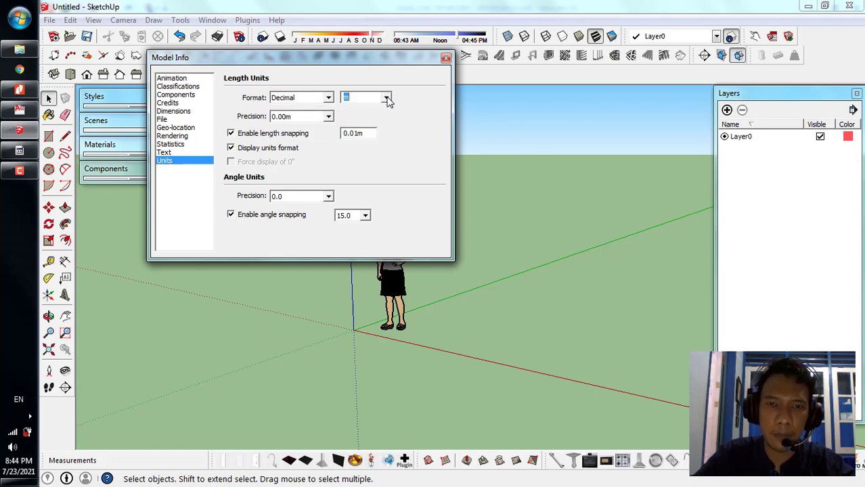
left_click(387, 98)
left_click(388, 100)
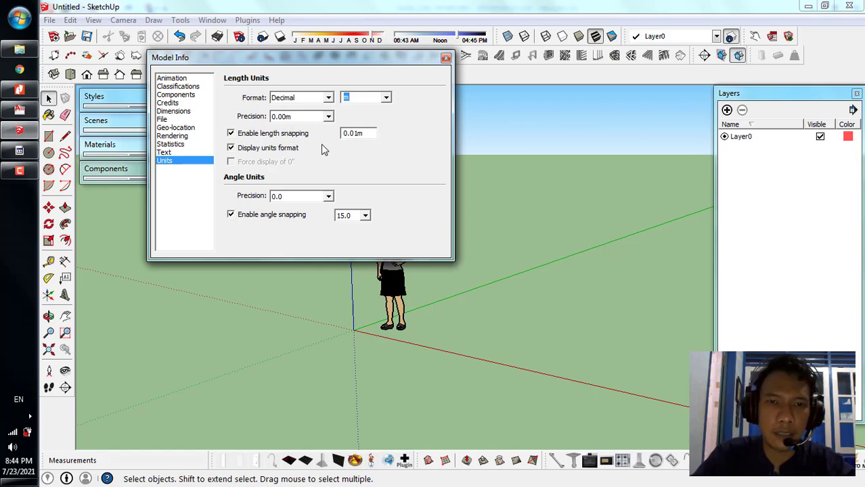
- Try to set the length snapping increment to 0.001 m
left_click(352, 133)
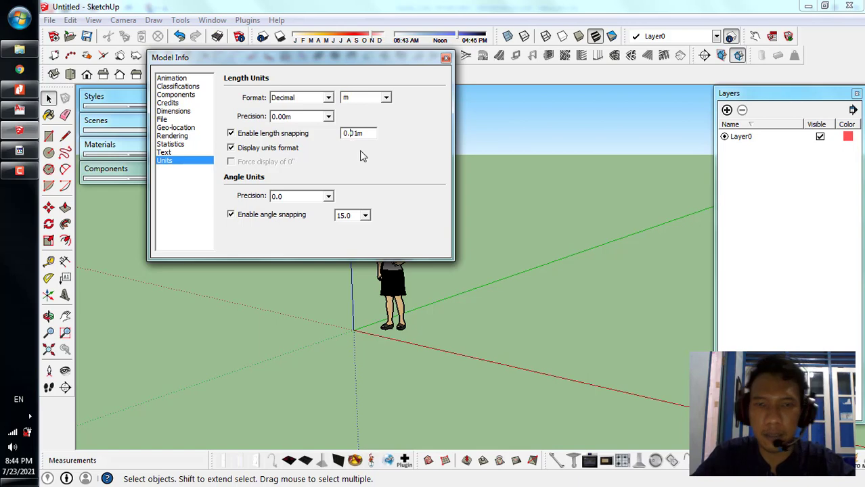
type("0")
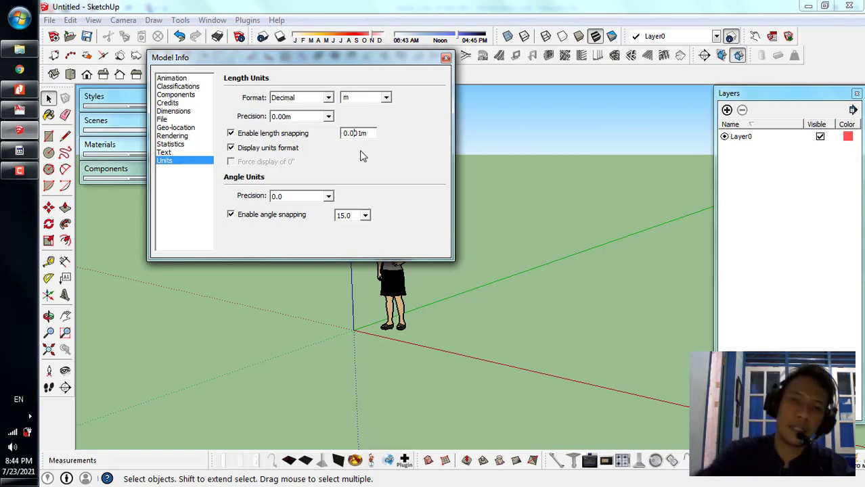
left_click(327, 120)
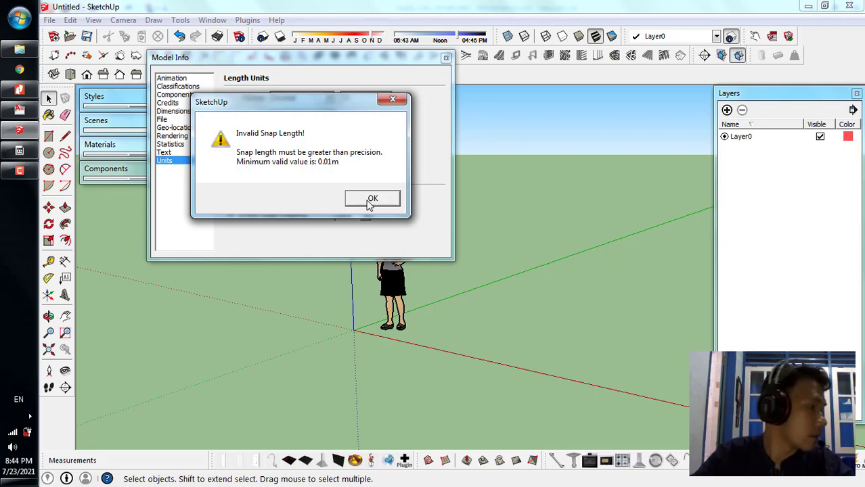
left_click(371, 203)
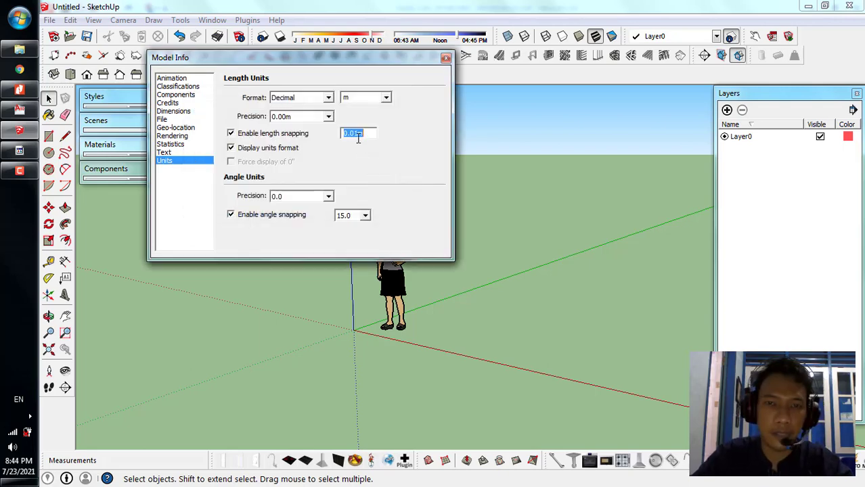
- Examine the available angle snapping increments and close the model information
left_click(365, 216)
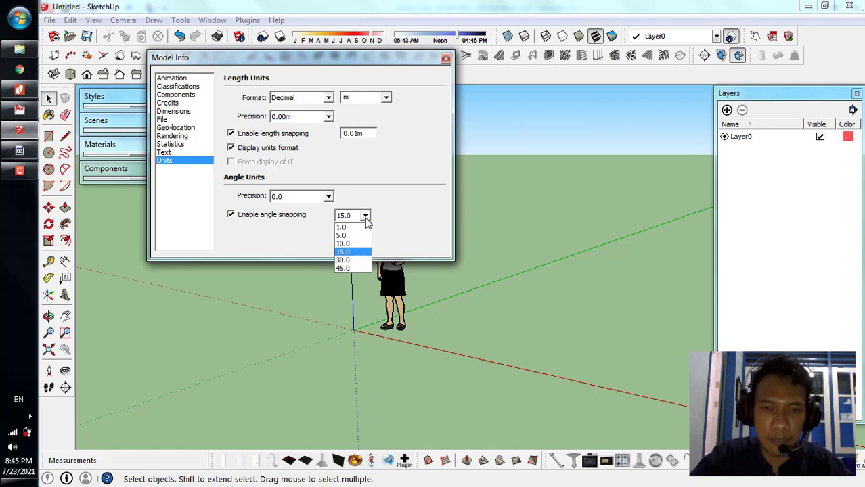
left_click(365, 219)
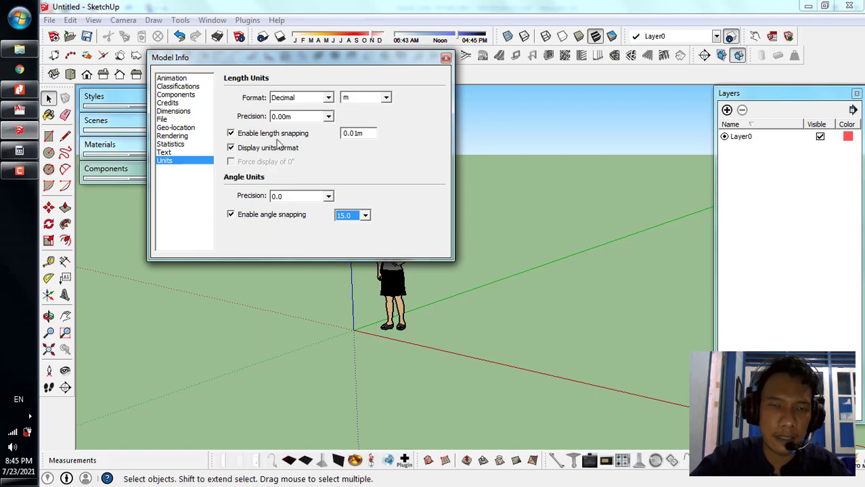
left_click(446, 59)
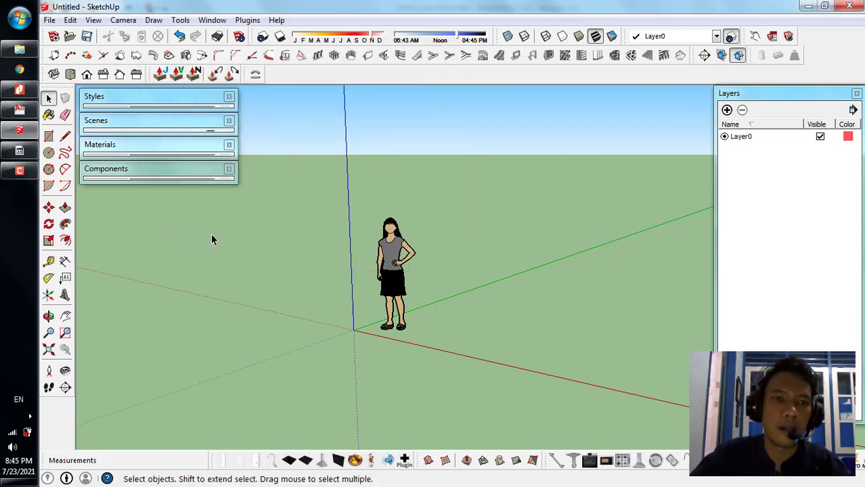
- Apply the Construction Documentation Style from the Default Styles collection to the model
left_click(175, 103)
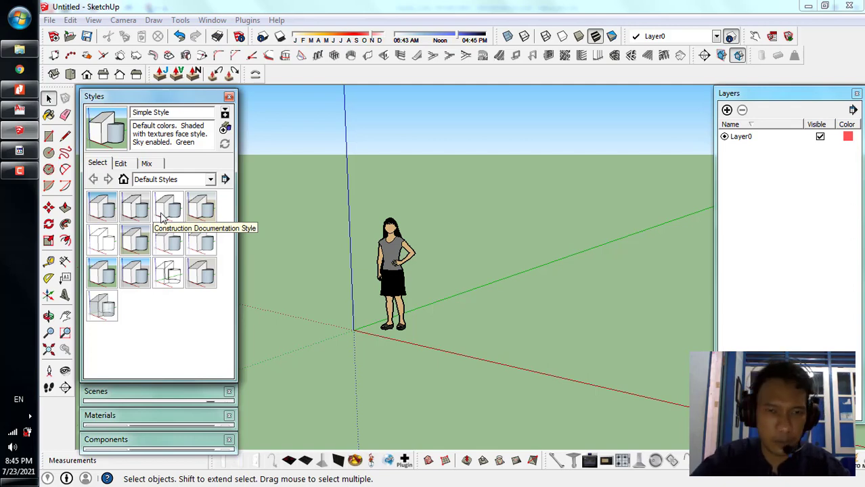
left_click(168, 207)
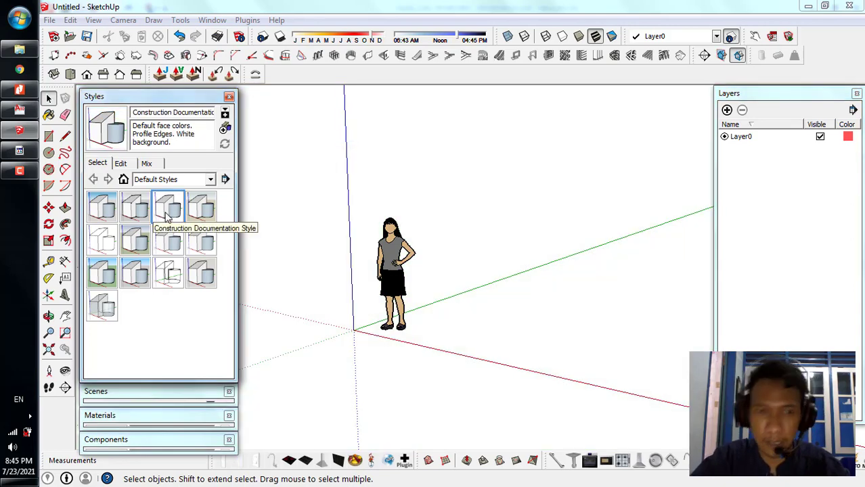
- Set the style's profile edges to 1 and enable edge extension with a value of 1
left_click(121, 165)
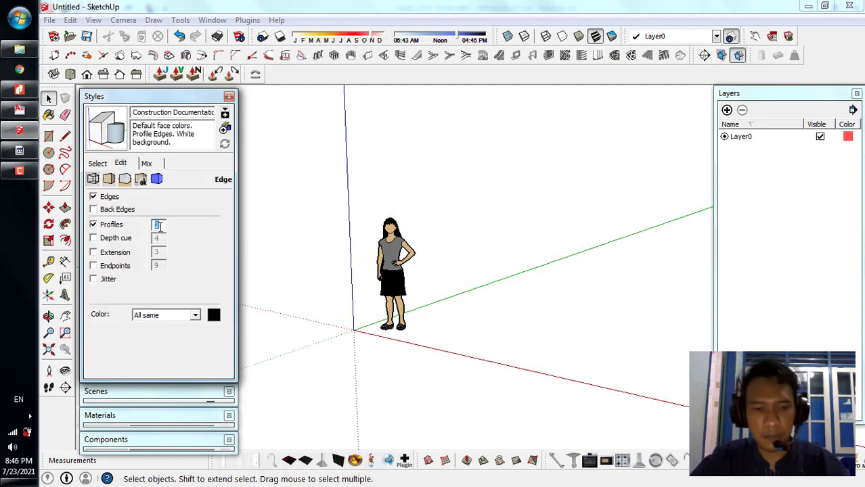
type("1")
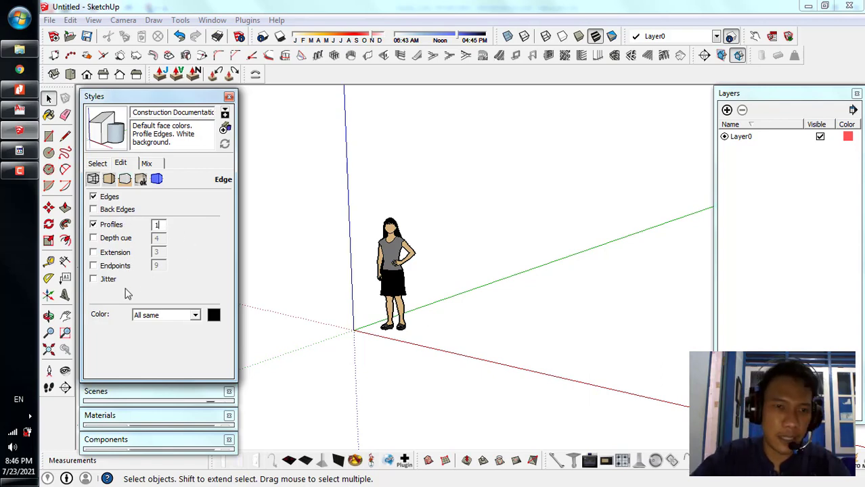
left_click(93, 252)
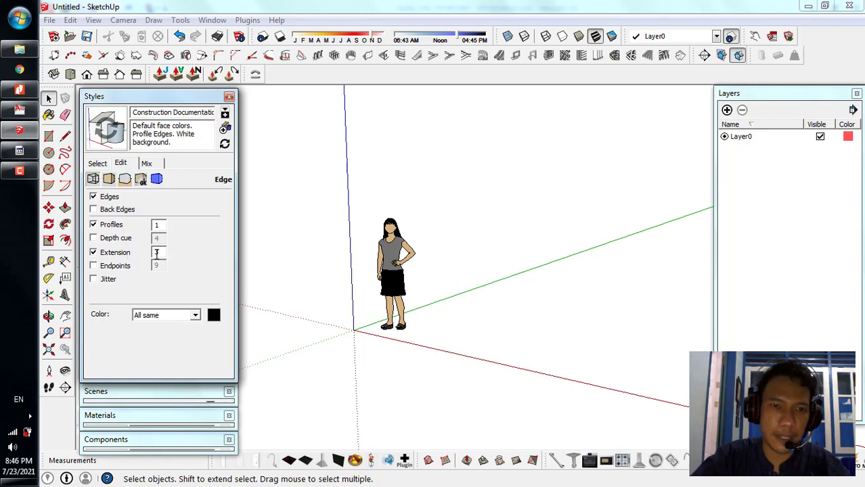
type("1")
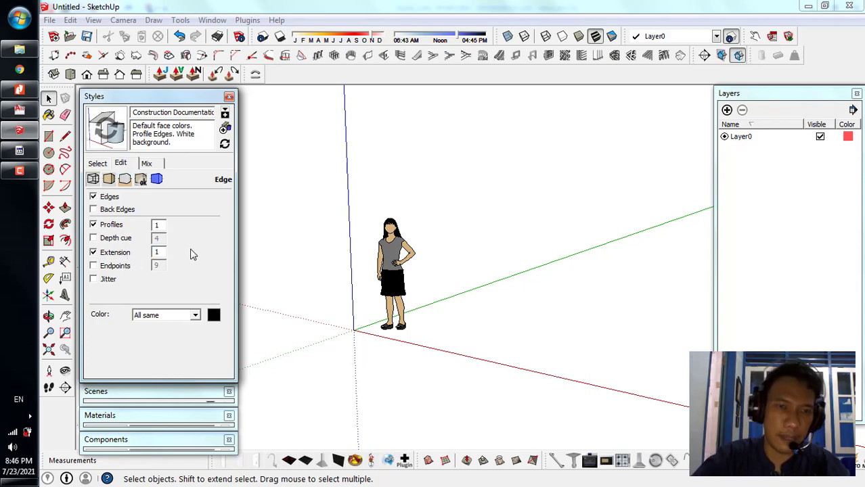
- Brighten the style's back face colour to a very pale blue using the Color Wheel picker
left_click(107, 182)
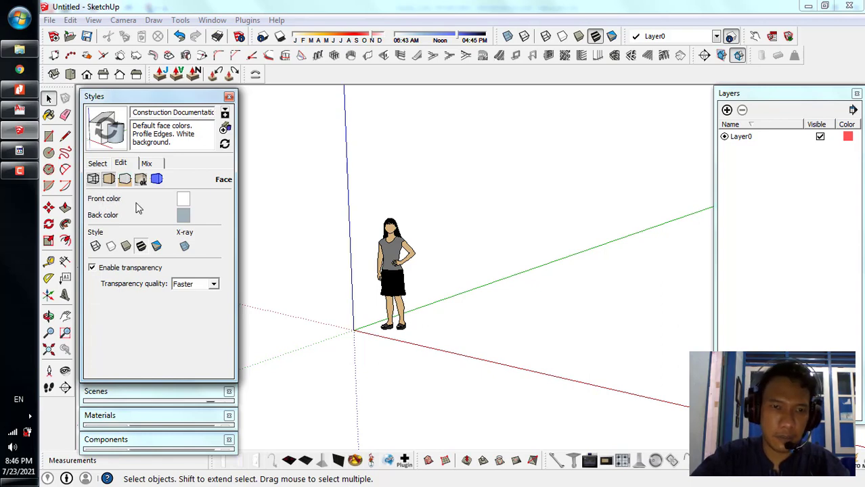
left_click(184, 215)
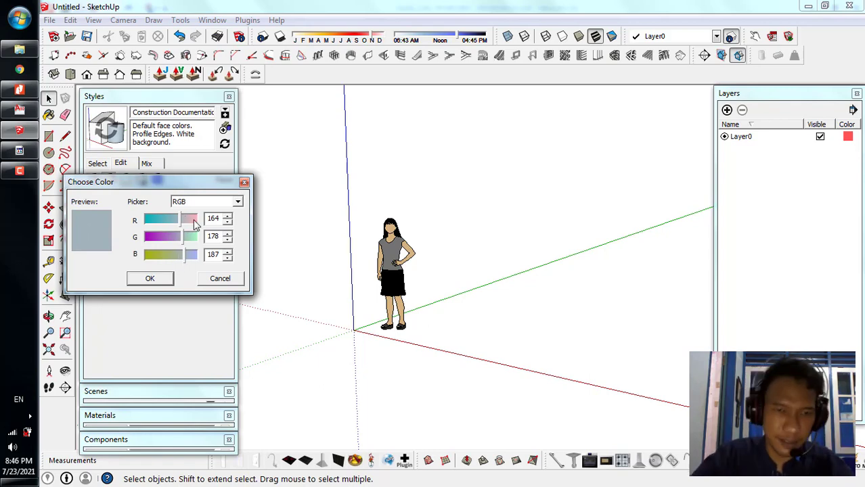
left_click(237, 203)
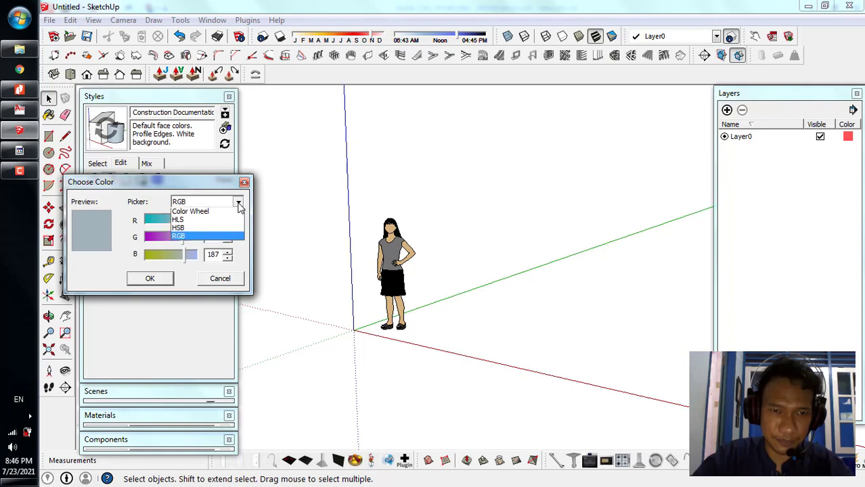
left_click(218, 214)
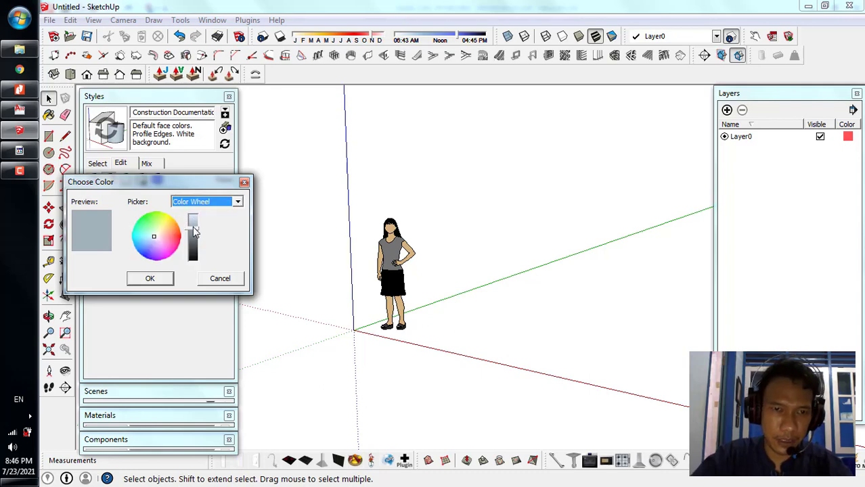
left_click_drag(194, 231, 195, 208)
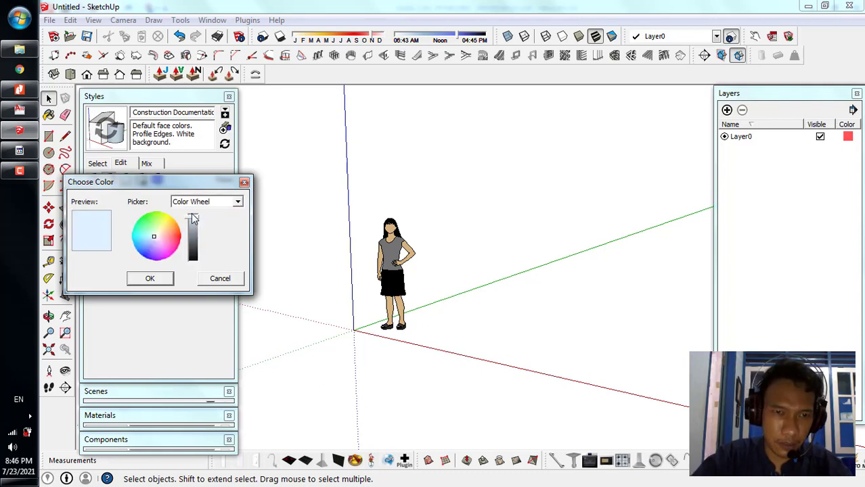
- Make the back face colour white by reducing its saturation to 0 in the HSB picker, and apply it
left_click(216, 207)
left_click(204, 222)
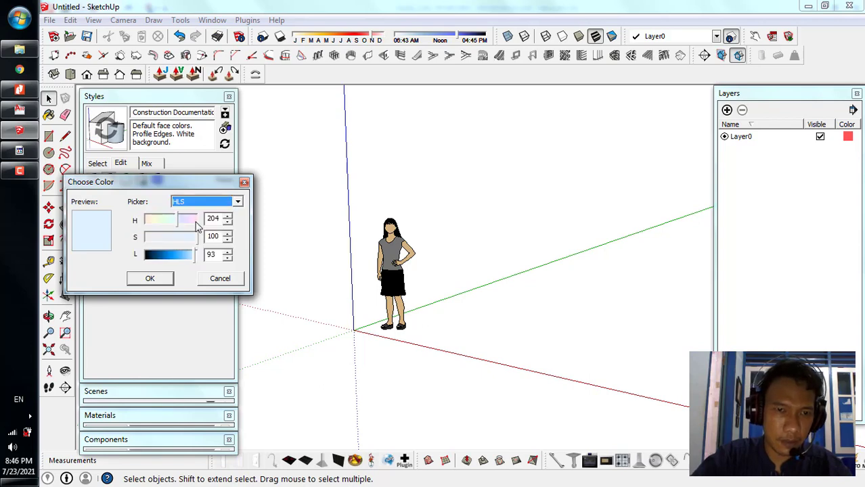
left_click(206, 206)
left_click(196, 231)
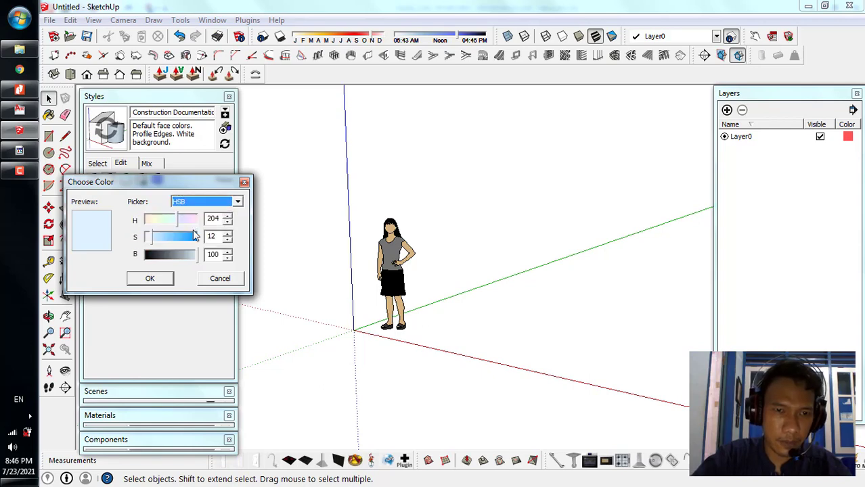
left_click(200, 206)
left_click(194, 235)
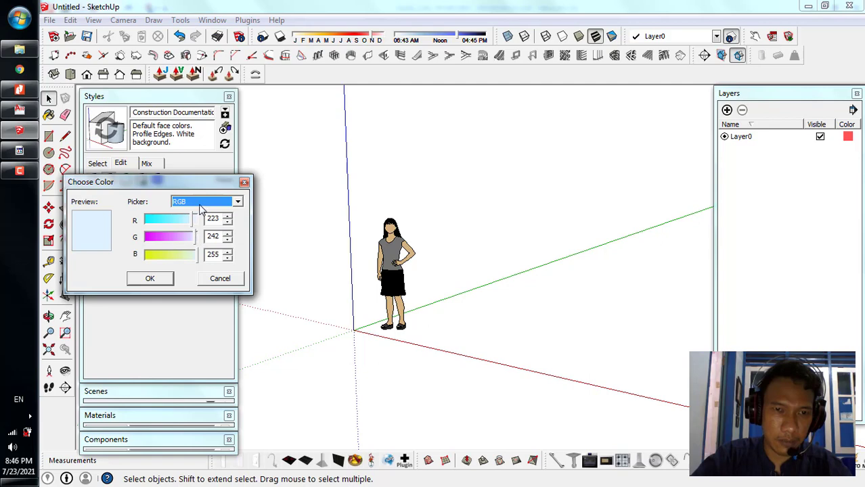
left_click(200, 206)
left_click(196, 229)
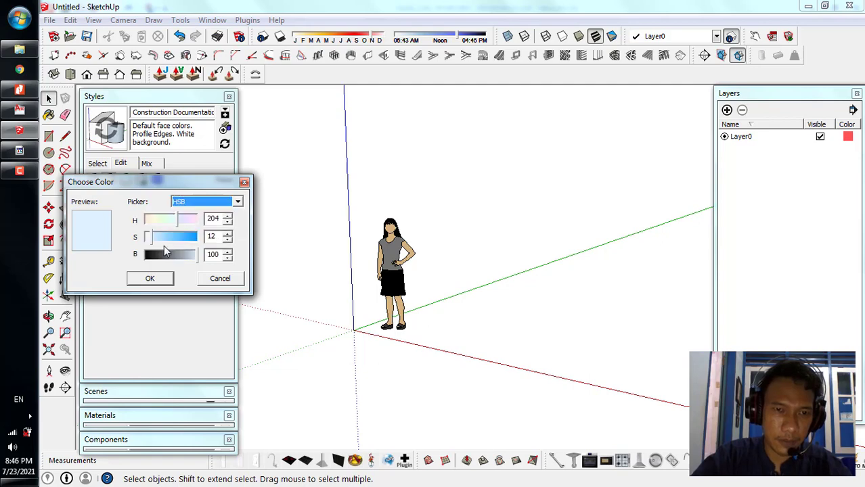
left_click_drag(150, 238, 140, 239)
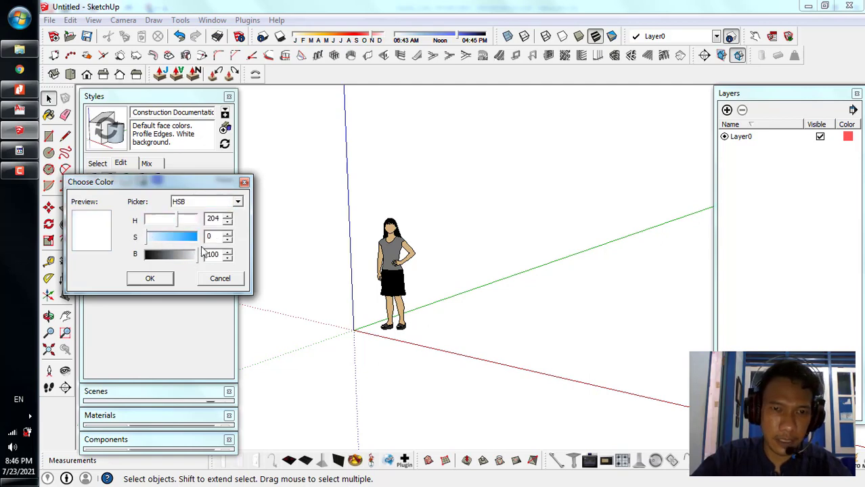
left_click(152, 278)
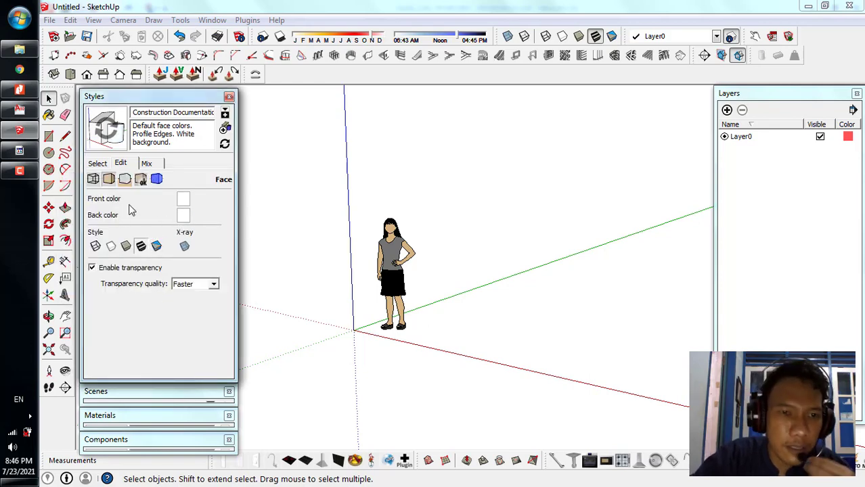
- Preview the sky and ground in the style's background settings and turn both off again
left_click(125, 181)
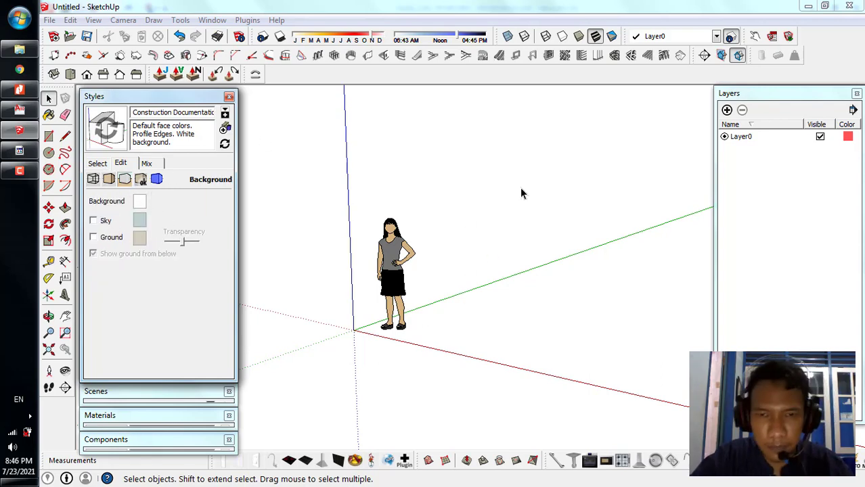
left_click(94, 222)
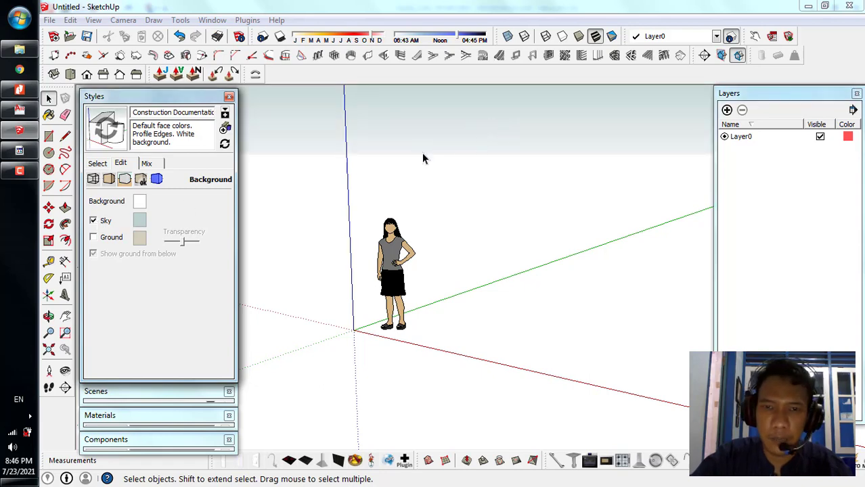
left_click(94, 238)
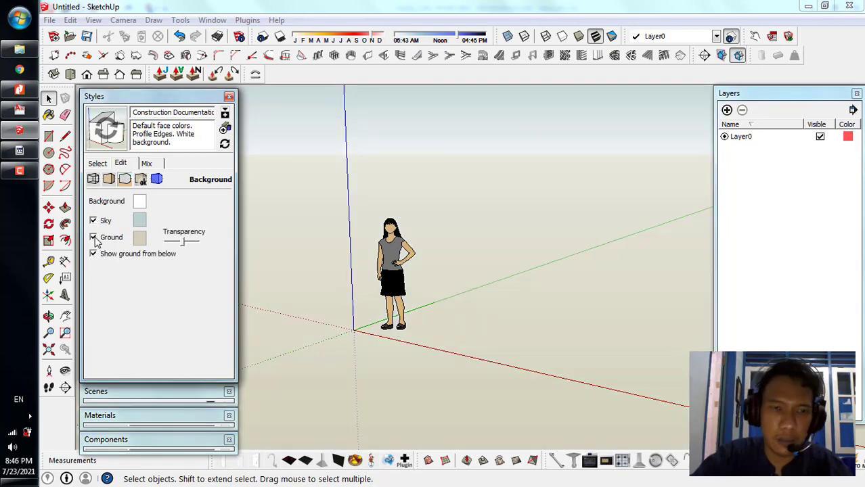
left_click(94, 237)
left_click(94, 222)
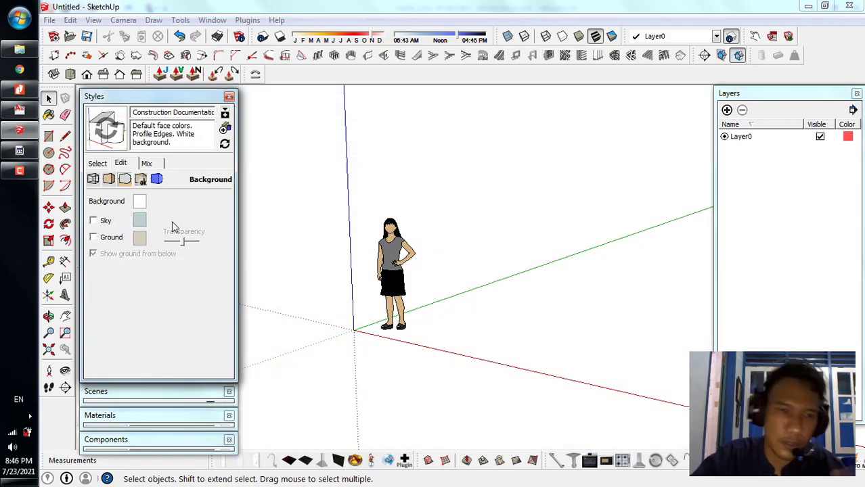
- Set the section cut width to 1 in the style's modeling settings and collapse the style settings
left_click(141, 180)
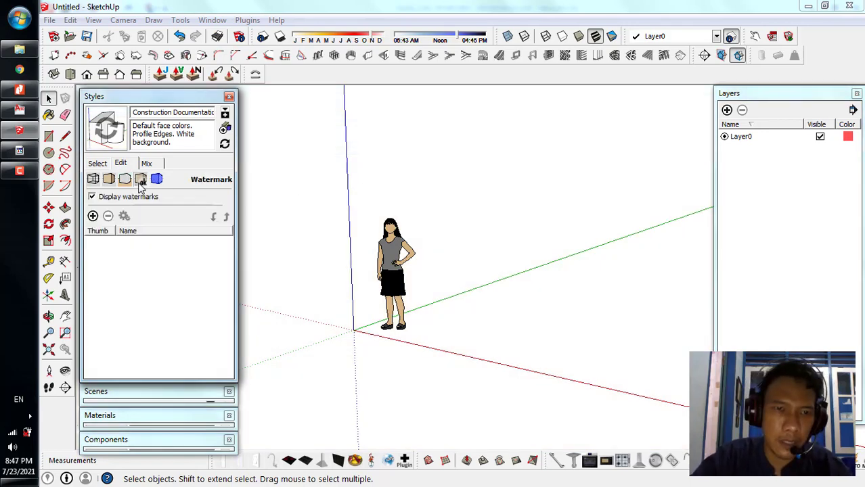
left_click(156, 180)
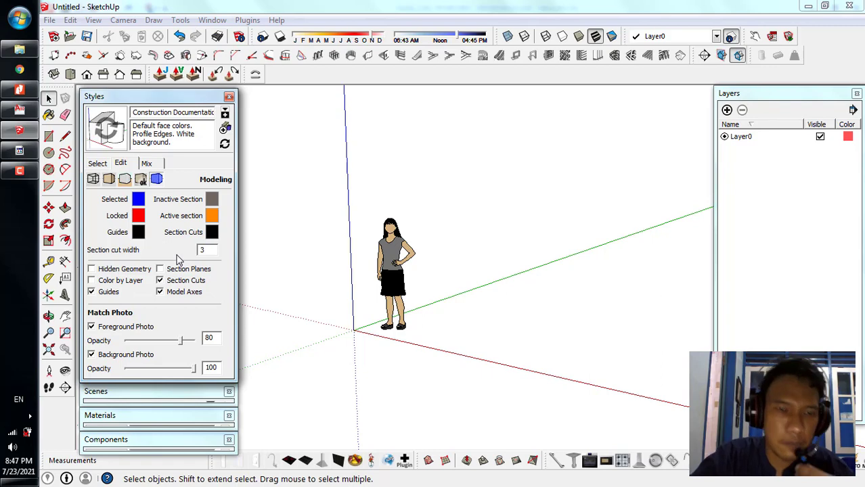
double_click(207, 249)
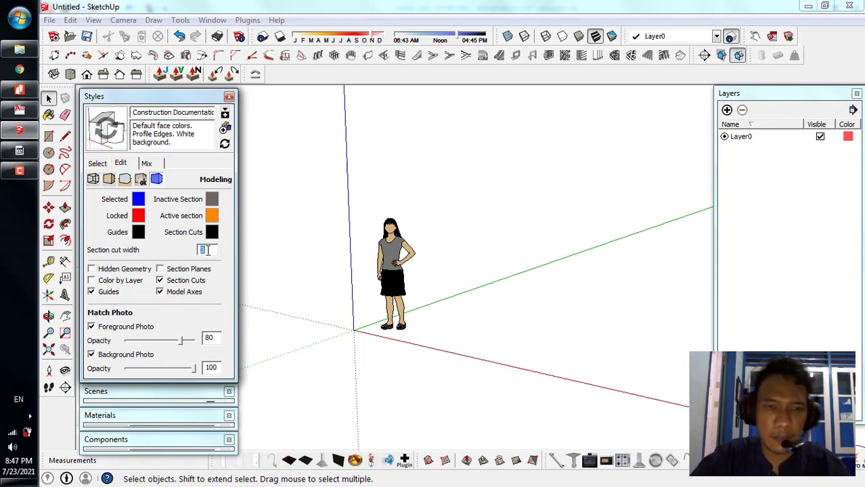
type("1")
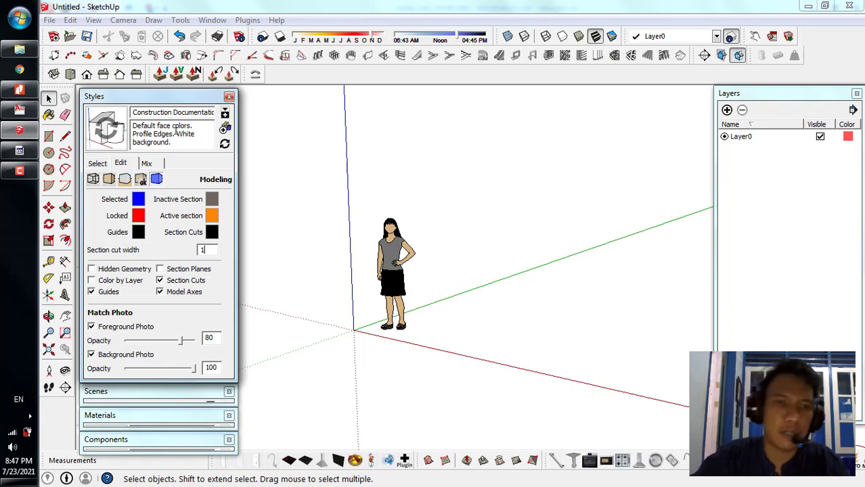
left_click(166, 99)
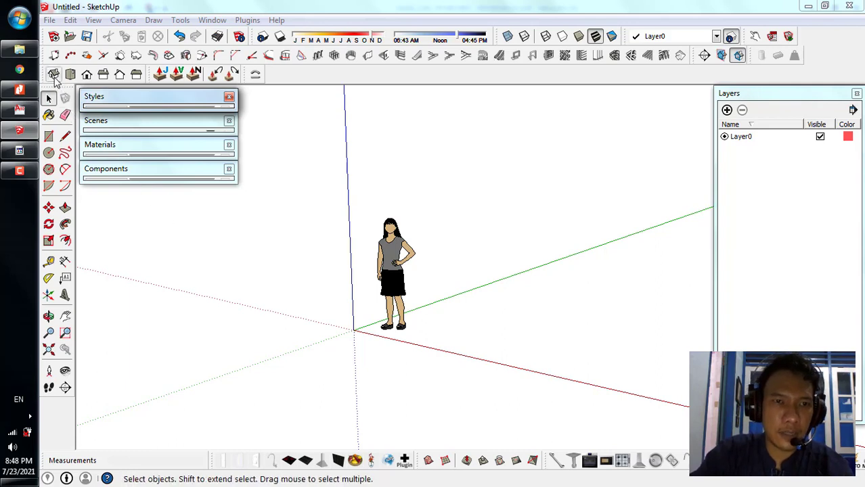
- View the model from the isometric, top, front, right, back and left standard views
left_click_drag(45, 74, 319, 145)
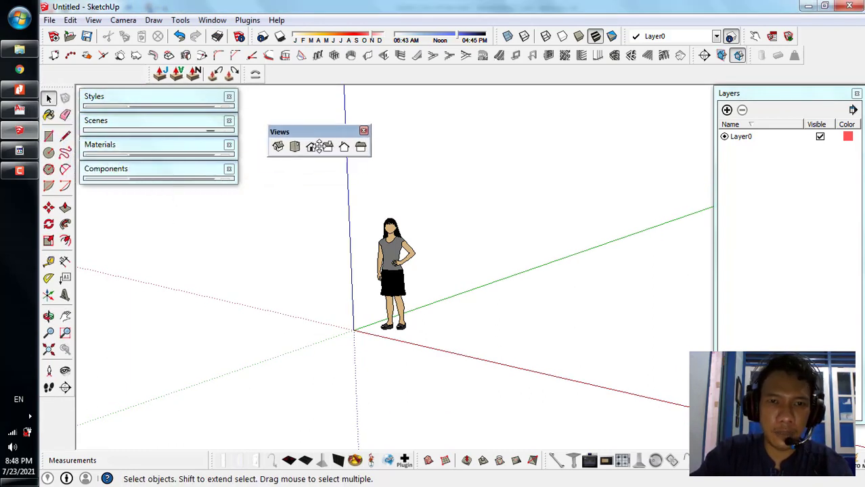
left_click(278, 147)
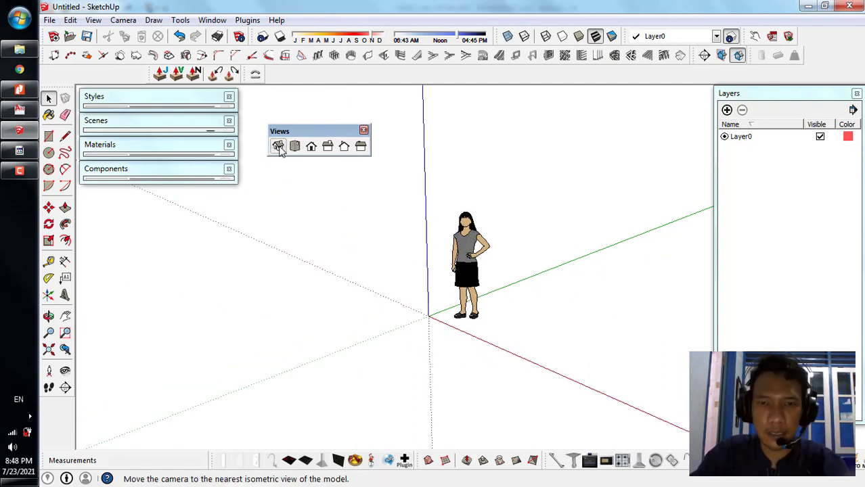
left_click(295, 147)
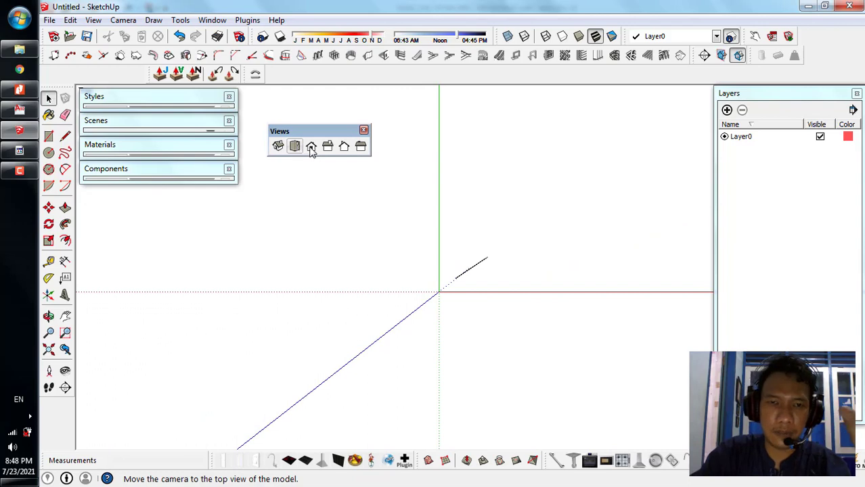
left_click(312, 148)
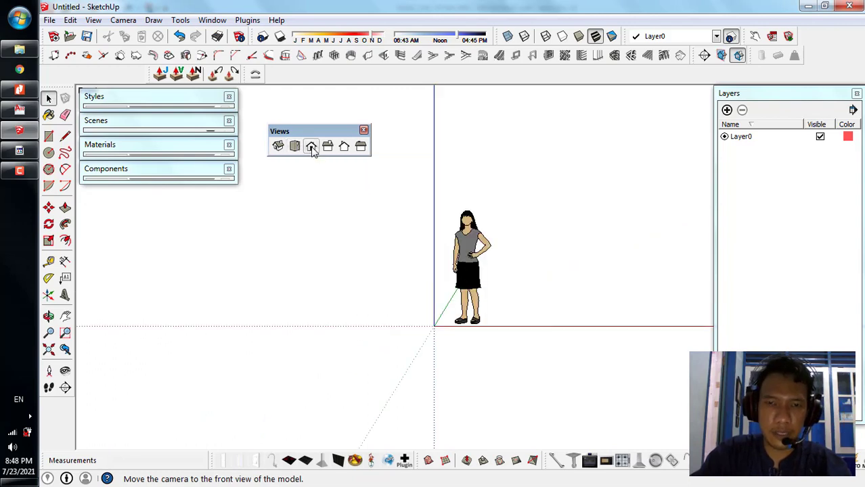
left_click(328, 147)
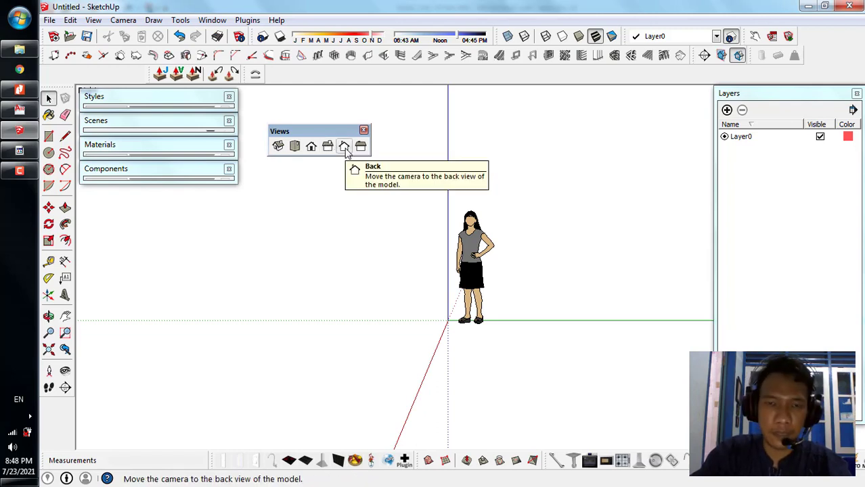
left_click(344, 147)
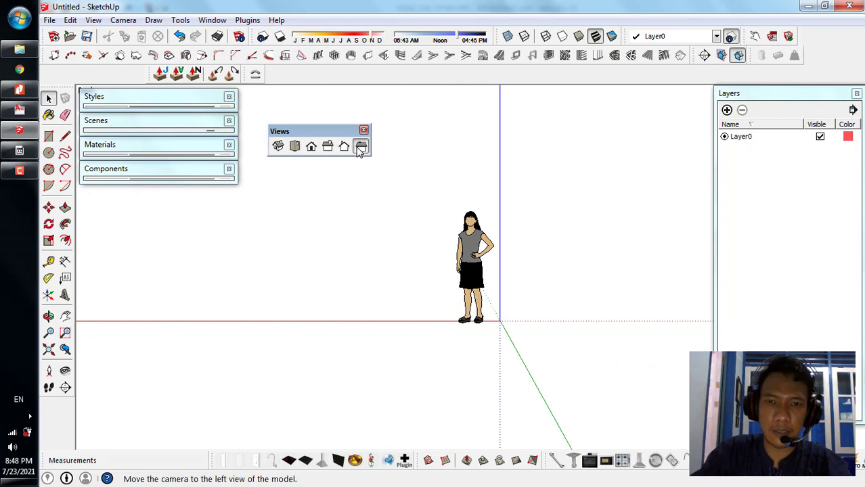
left_click(361, 148)
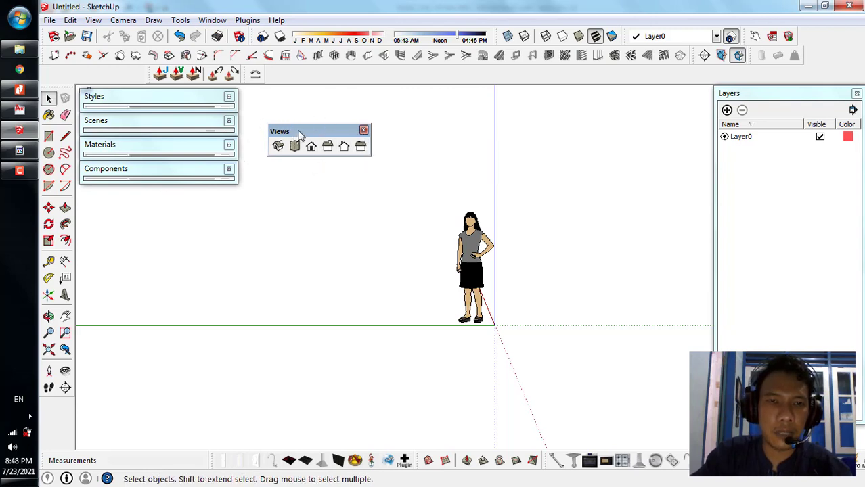
left_click_drag(303, 135, 71, 73)
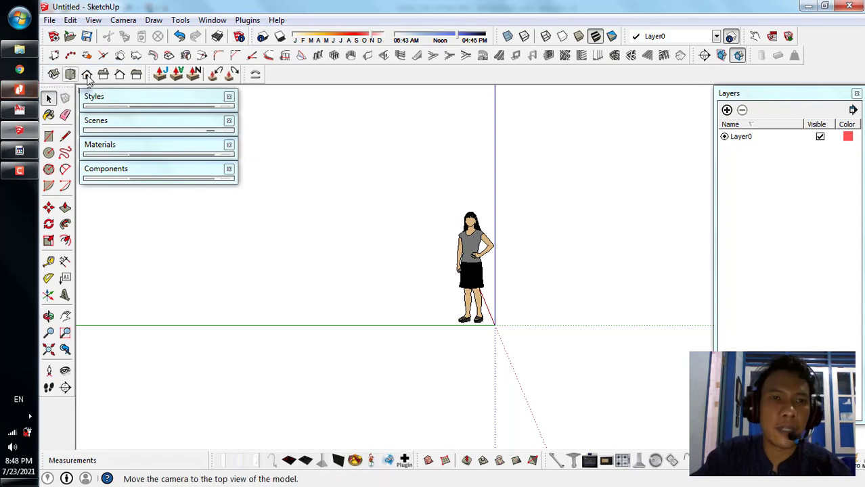
- Switch the camera projection to Two-Point Perspective
left_click(95, 21)
mouse_move(124, 23)
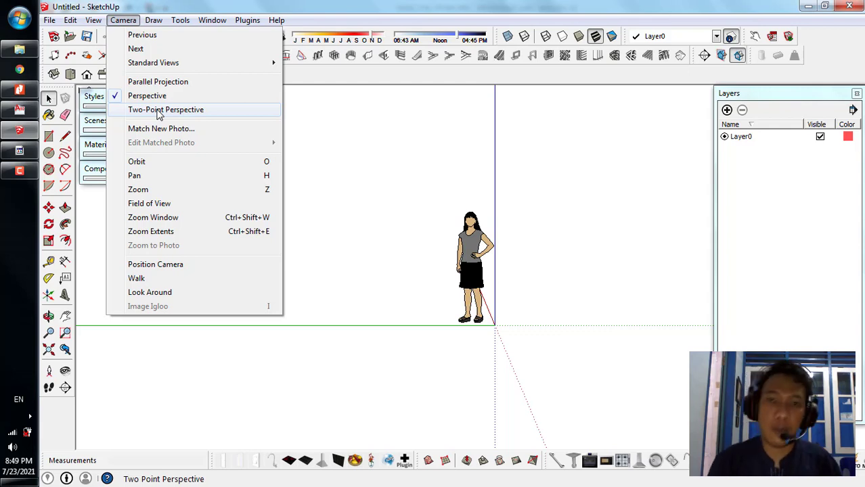
left_click(158, 111)
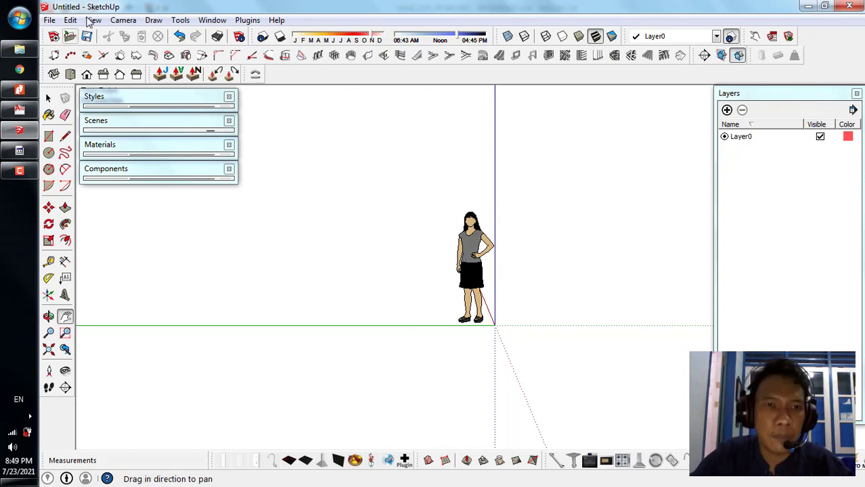
- Switch the camera to Parallel Projection and show the model in the isometric view
left_click(123, 19)
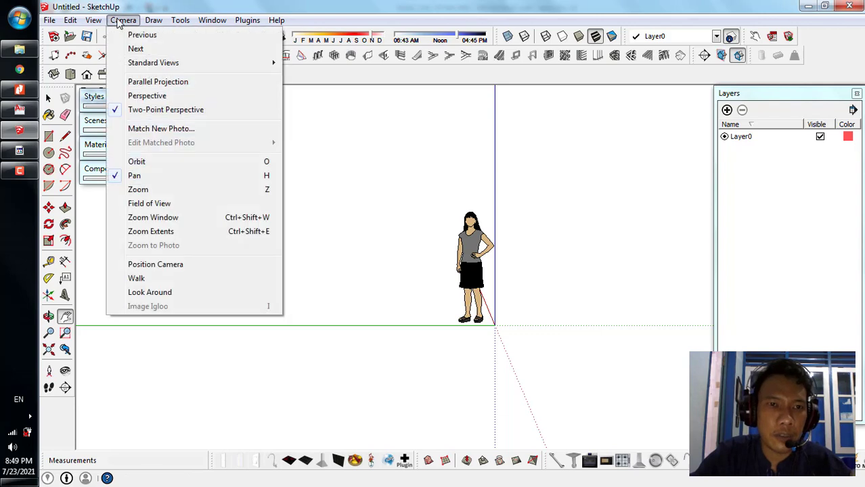
left_click(149, 87)
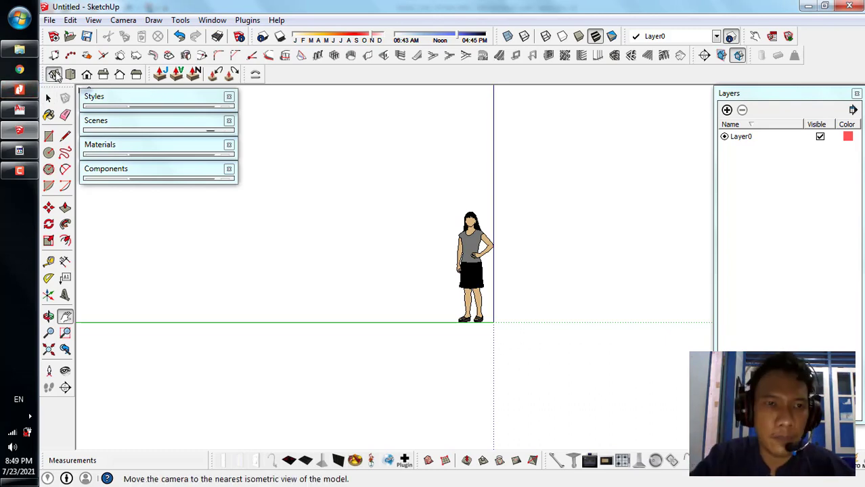
left_click(54, 75)
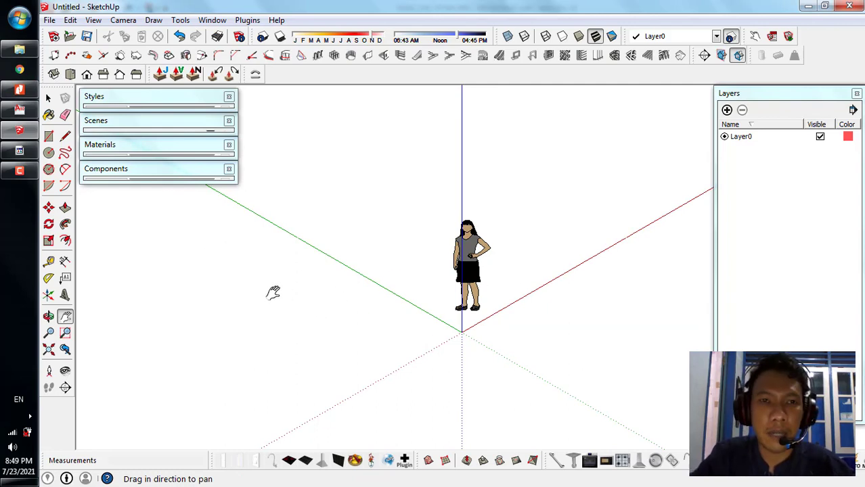
- Compare Perspective with Parallel Projection in the isometric view and leave the camera set to Perspective
left_click(122, 21)
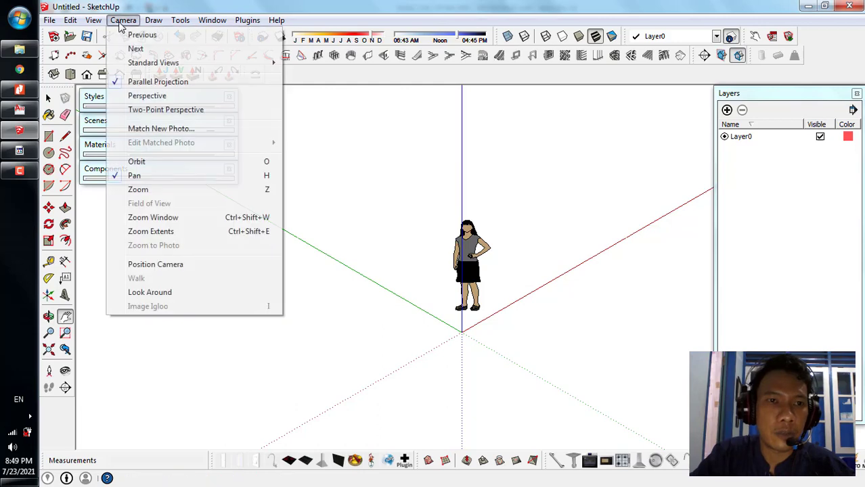
left_click(158, 99)
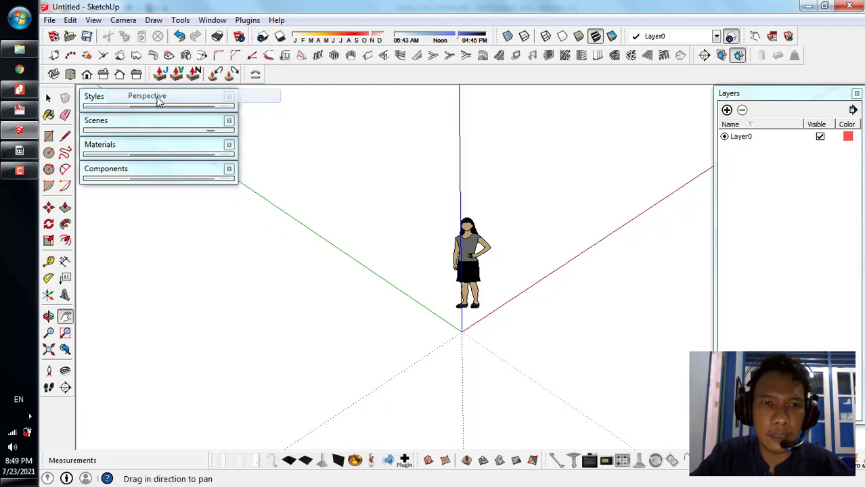
left_click(123, 20)
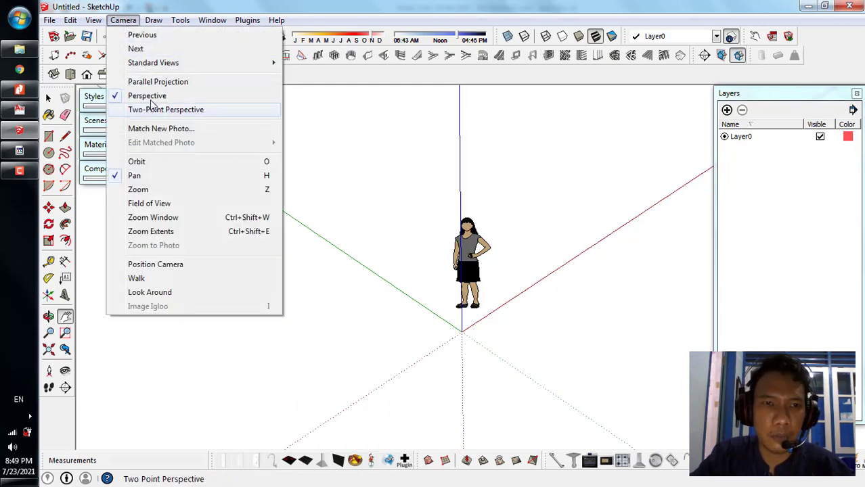
left_click(150, 81)
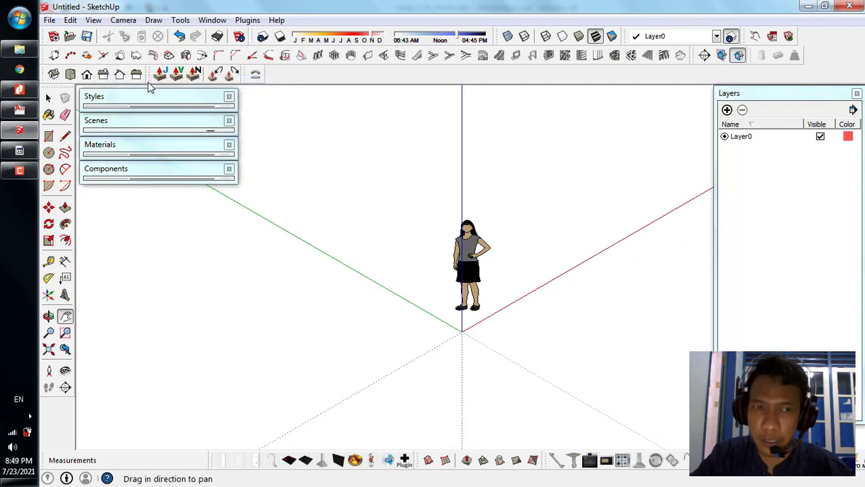
left_click(123, 20)
left_click(160, 98)
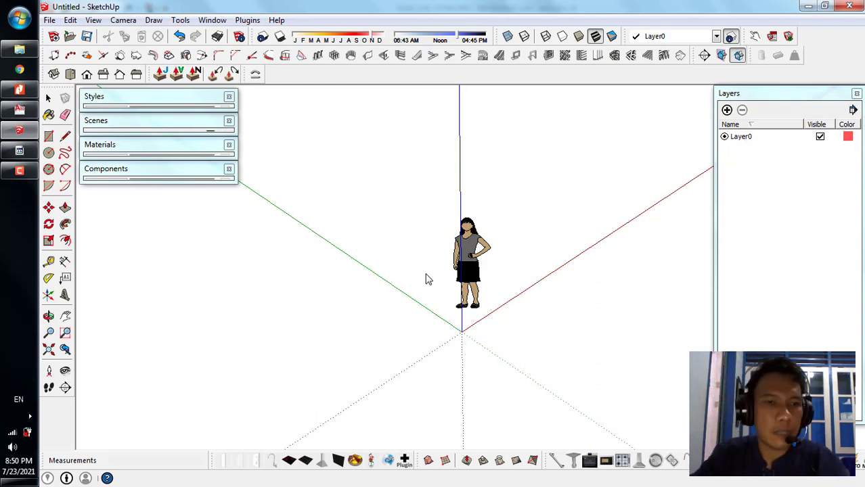
- Orbit around the human figure and the axes origin to view them from different angles and heights
key("o")
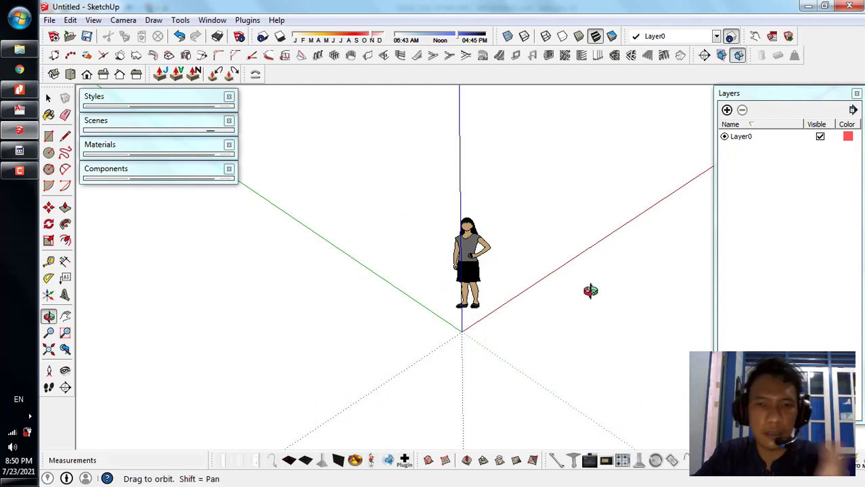
key("space")
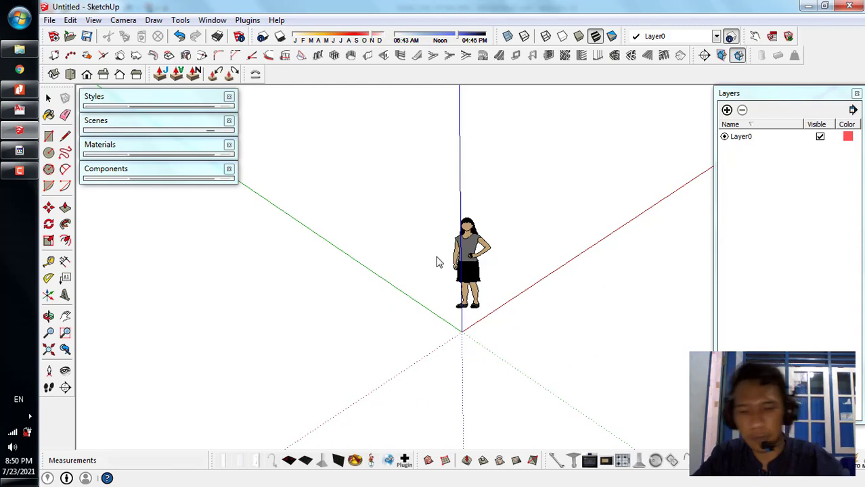
key("o")
key("space")
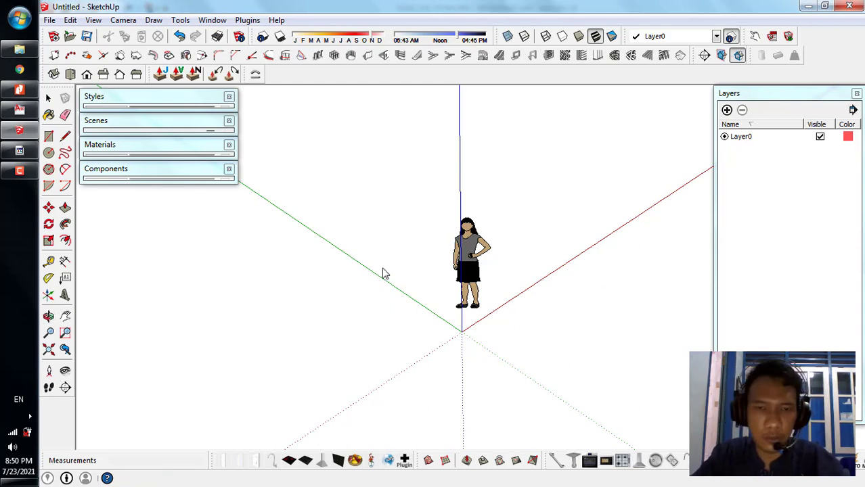
left_click(47, 318)
left_click_drag(516, 310, 477, 249)
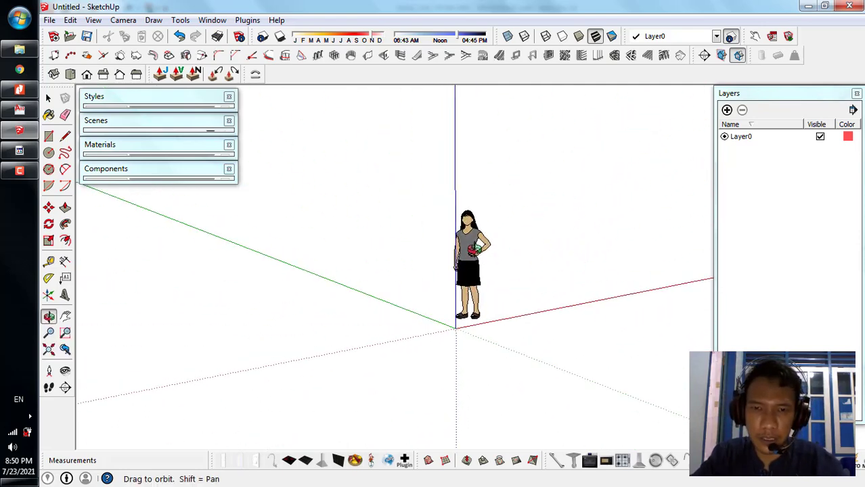
left_click_drag(417, 255, 417, 294)
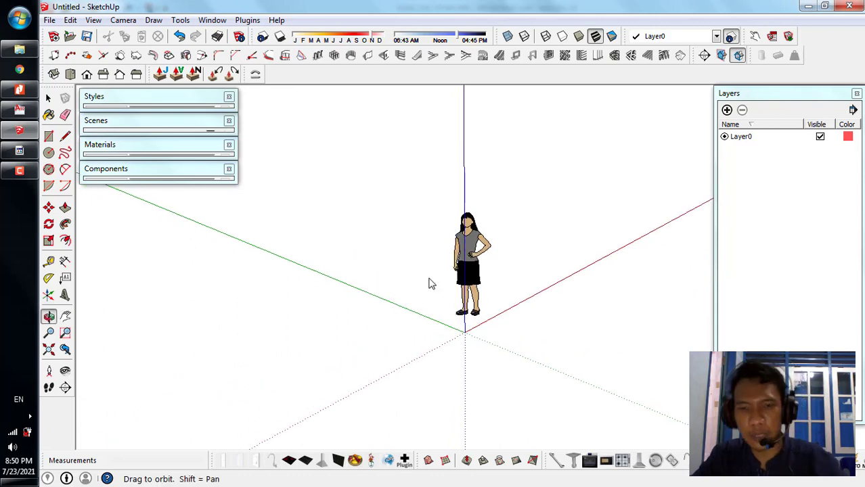
key("space")
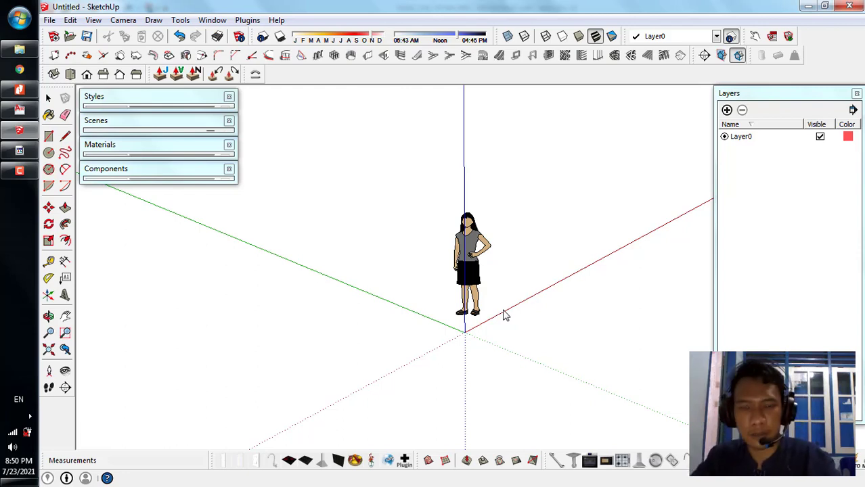
key("o")
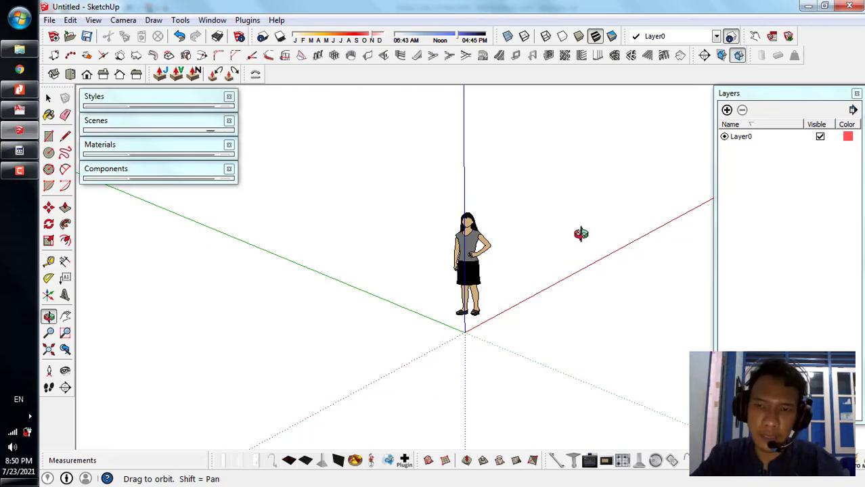
left_click_drag(581, 233, 501, 325)
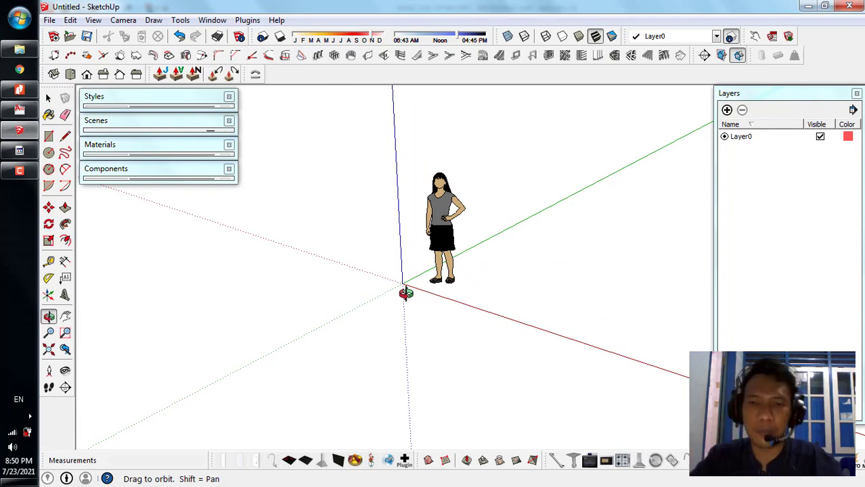
left_click_drag(457, 330, 422, 261)
key("space")
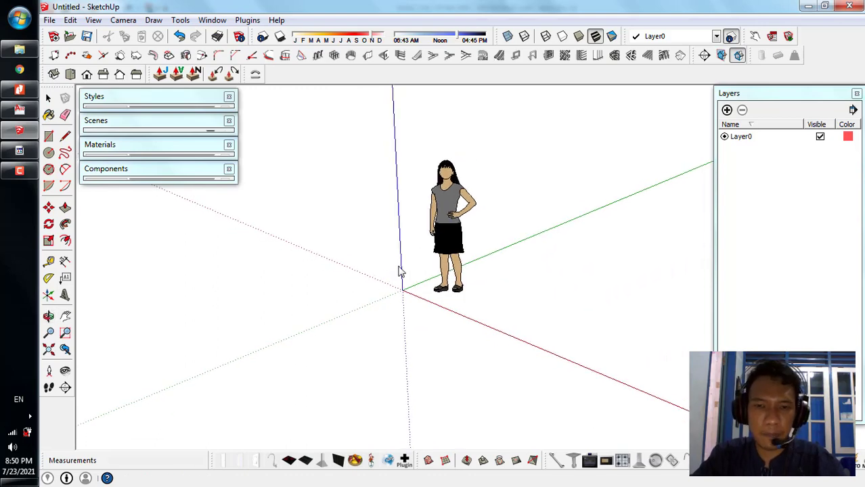
- Pan the view slightly to shift the human figure and the axes origin
key("h")
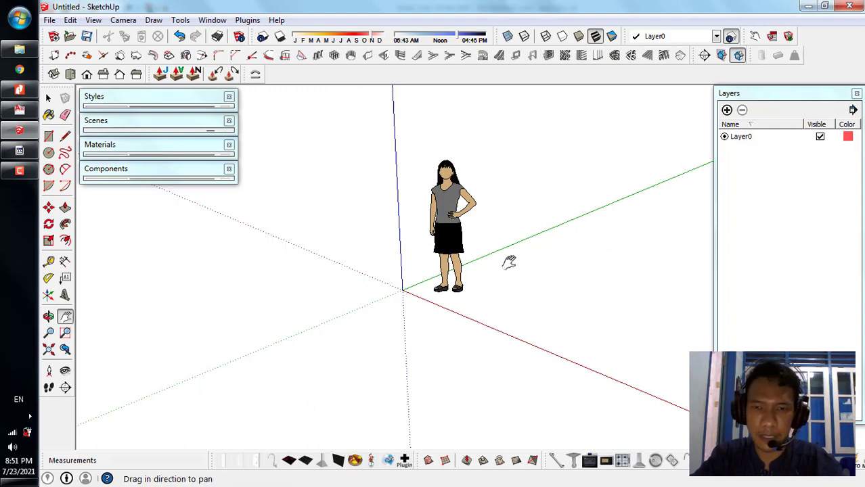
mouse_move(500, 259)
left_mouse_down()
mouse_move(382, 270)
mouse_move(577, 297)
mouse_move(485, 168)
mouse_move(321, 301)
mouse_move(467, 294)
mouse_move(554, 188)
mouse_move(267, 215)
mouse_move(513, 229)
mouse_move(458, 231)
mouse_move(509, 271)
left_mouse_up()
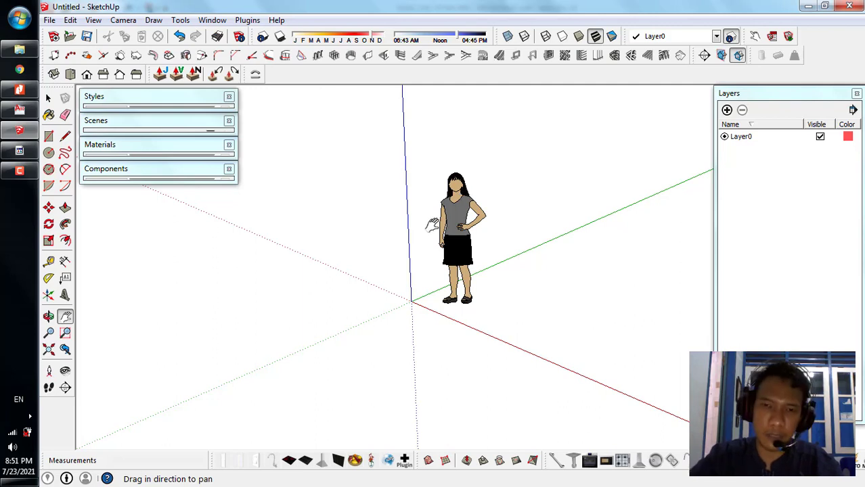
key("space")
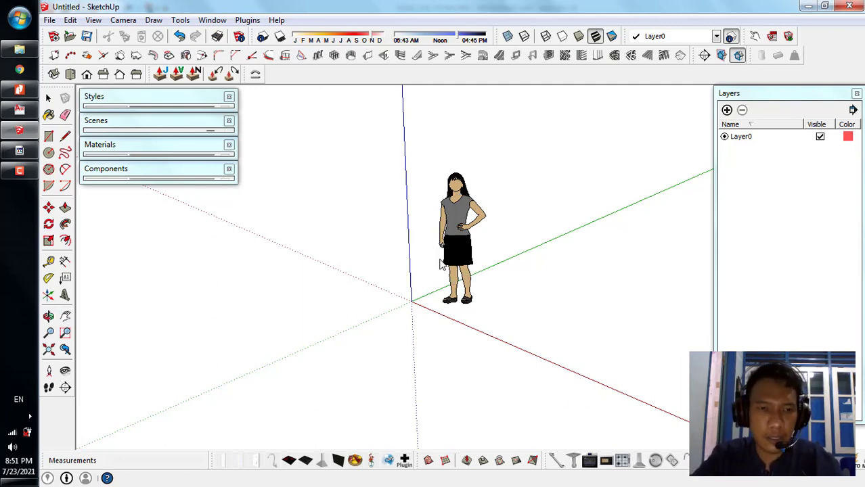
- Zoom in and out on the human figure to view it from close up and from farther away
scroll(440, 264, "down", 2)
scroll(440, 264, "up", 3)
scroll(440, 264, "down", 4)
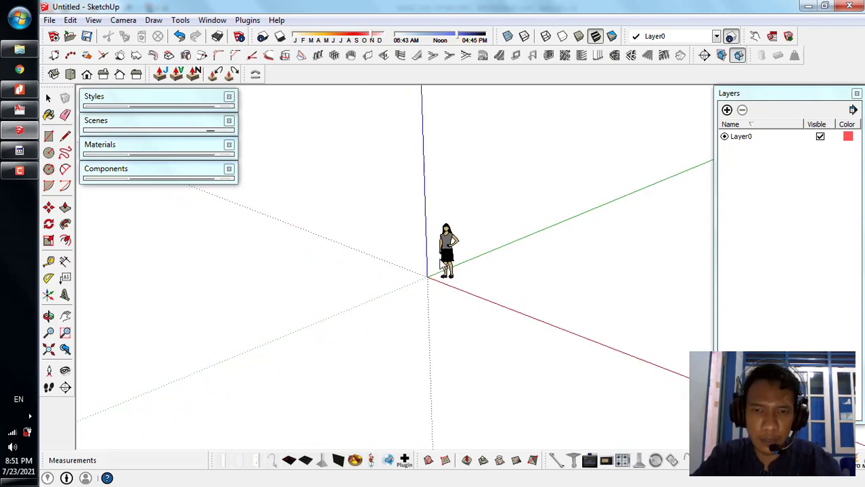
scroll(440, 264, "up", 5)
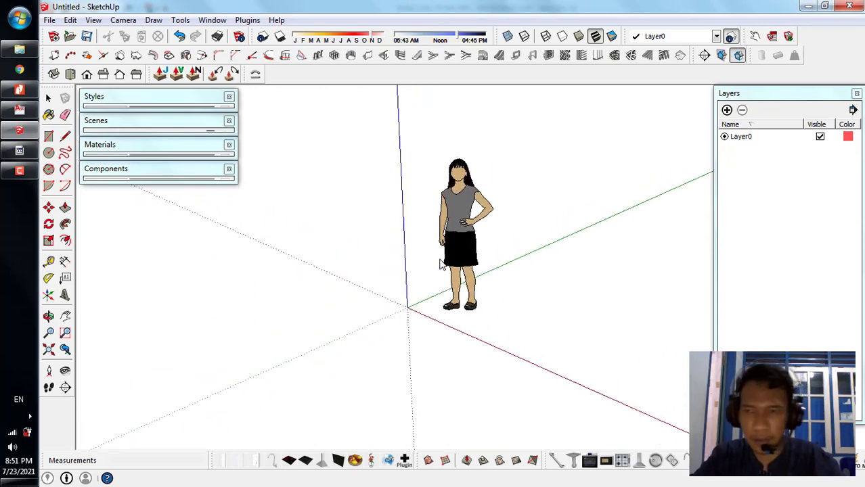
scroll(440, 264, "up", 2)
scroll(440, 264, "down", 2)
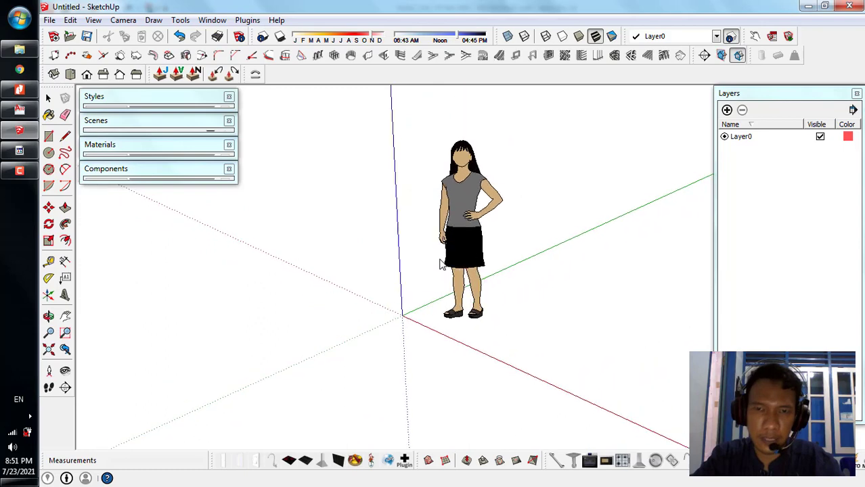
scroll(482, 169, "up", 3)
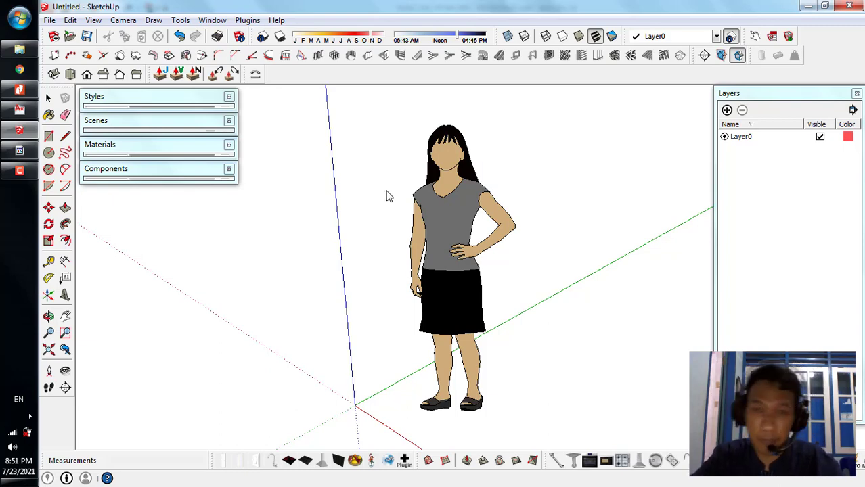
scroll(386, 195, "down", 2)
scroll(388, 196, "up", 1)
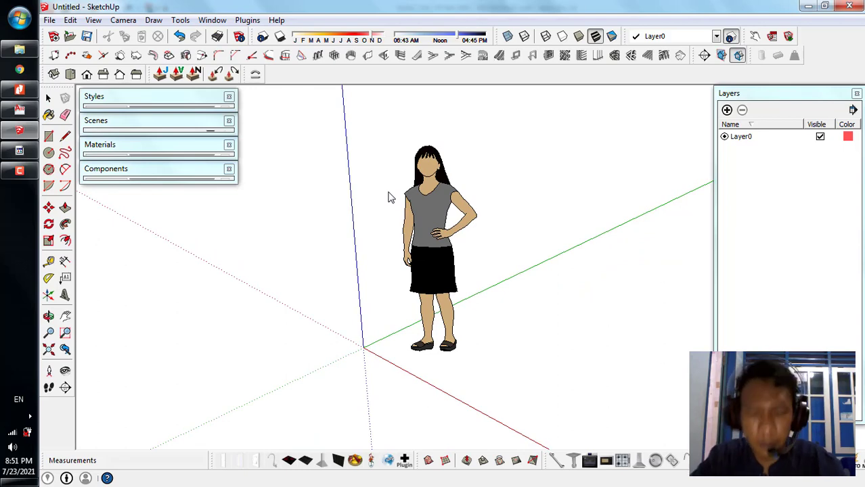
scroll(393, 203, "down", 3)
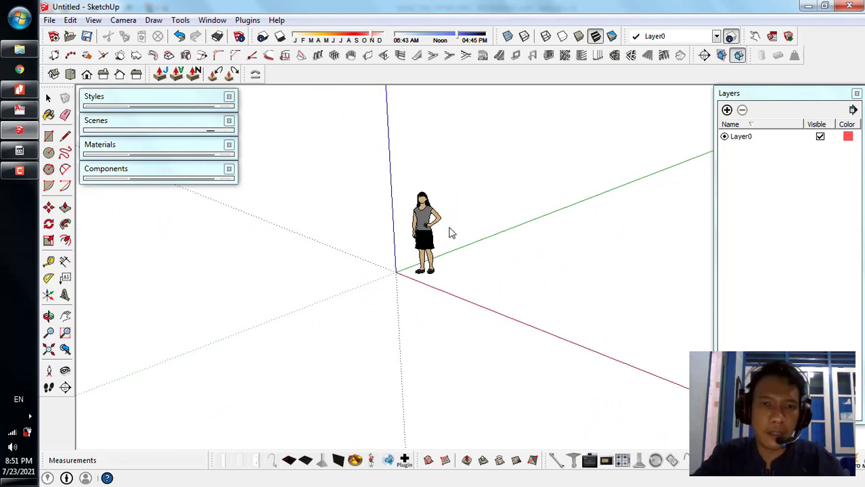
scroll(332, 247, "up", 2)
scroll(366, 244, "down", 1)
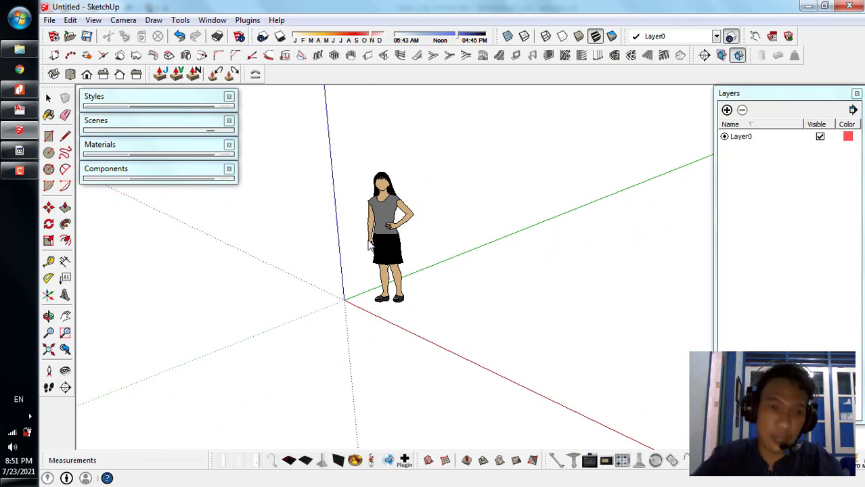
scroll(408, 256, "up", 1)
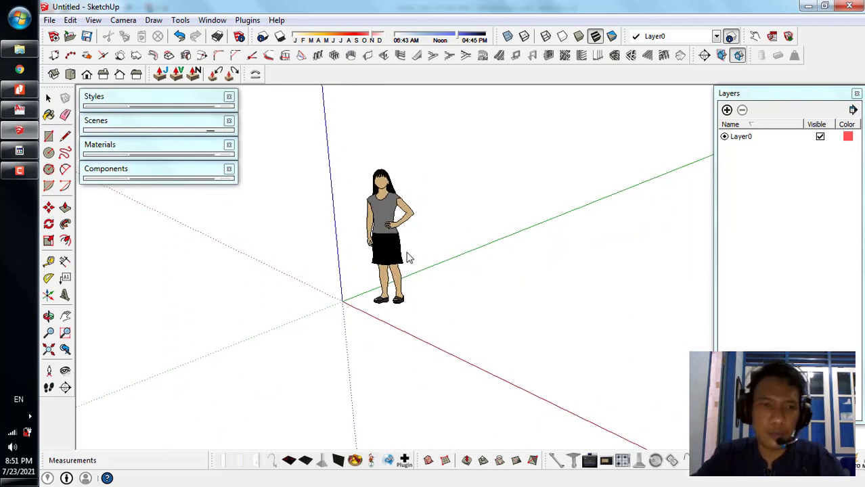
- Draw an open chain of seven connected straight edges on the ground with the Line tool, crossing the red axis in front of the human figure
left_click(66, 139)
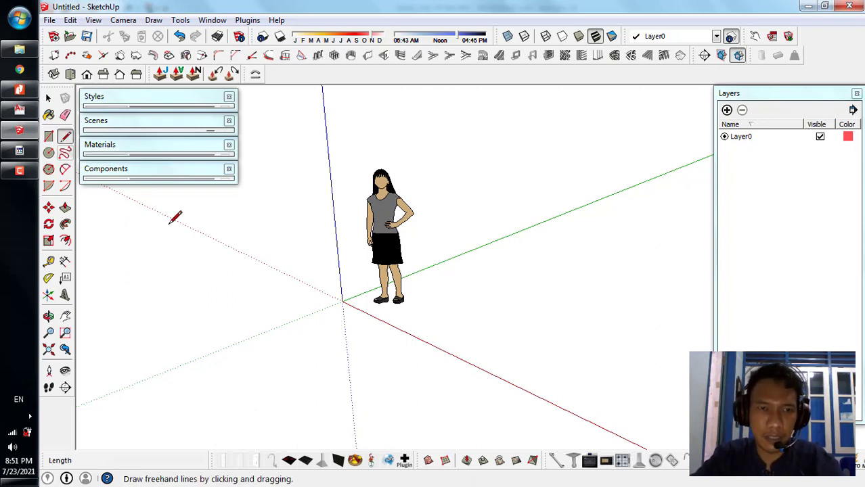
key("space")
key("l")
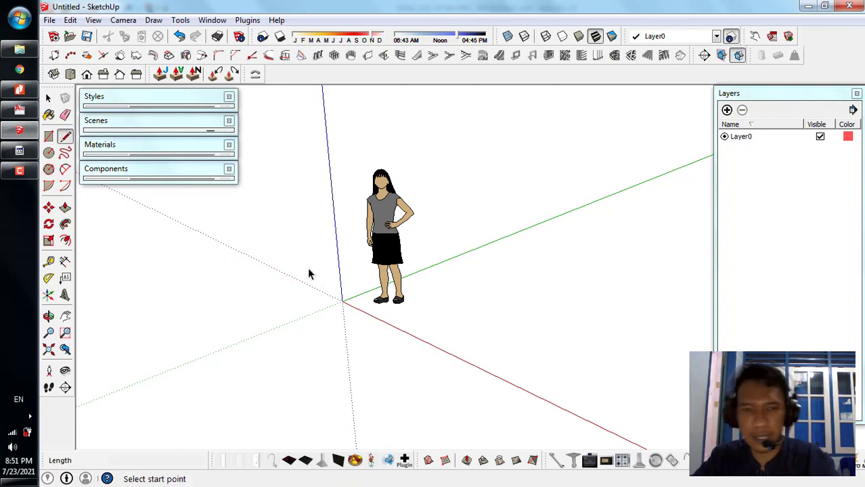
scroll(340, 188, "down", 2)
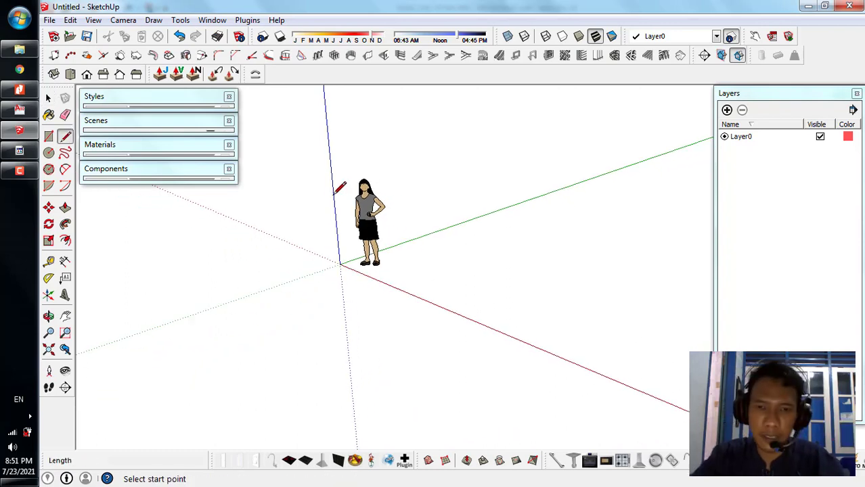
left_click(366, 308)
left_click(497, 253)
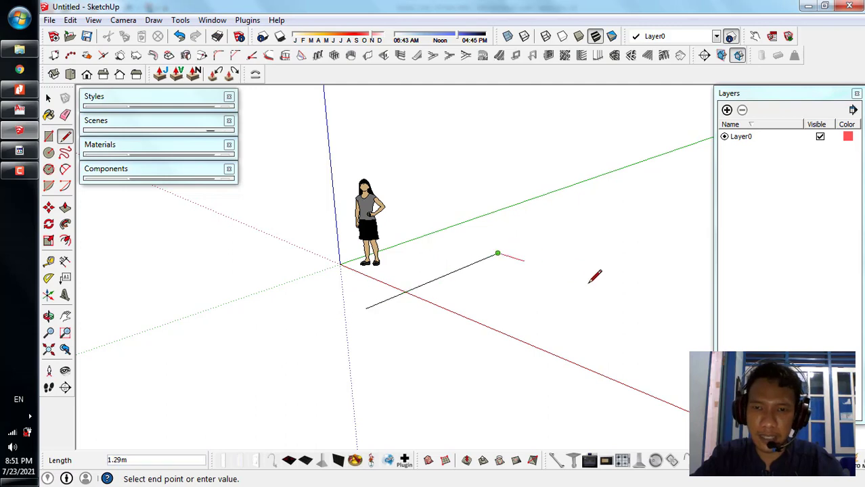
left_click(606, 287)
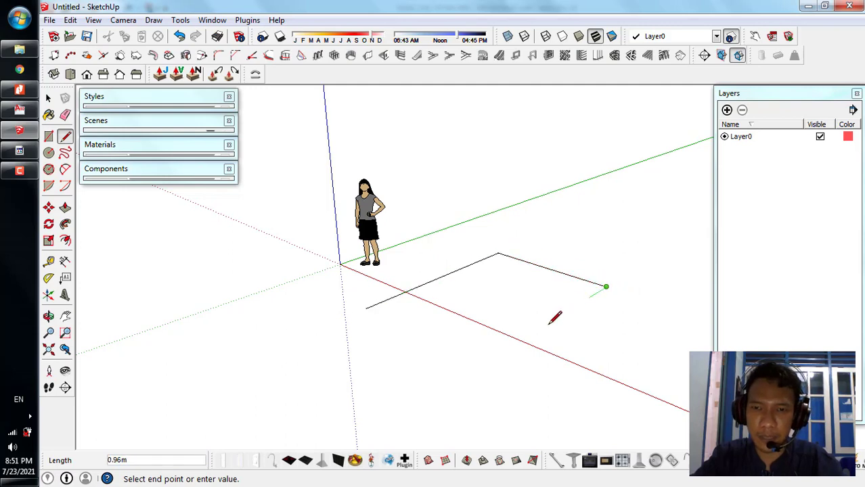
left_click(511, 345)
left_click(450, 318)
left_click(379, 352)
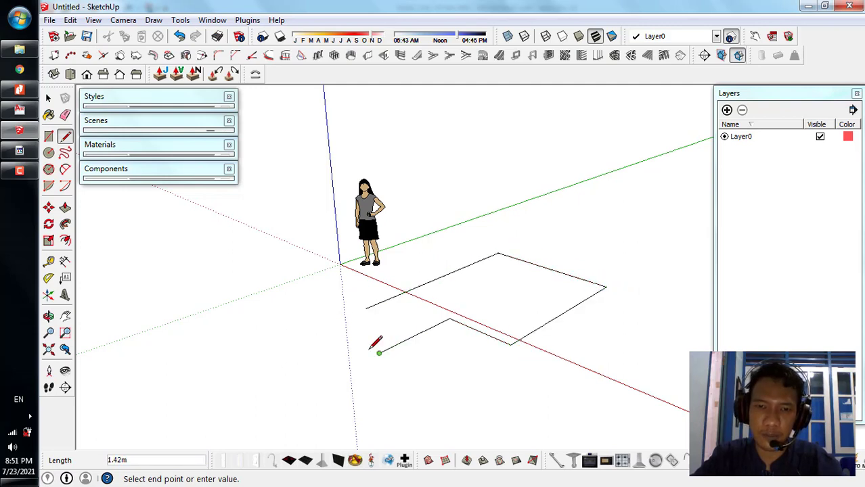
left_click(306, 314)
left_click(355, 295)
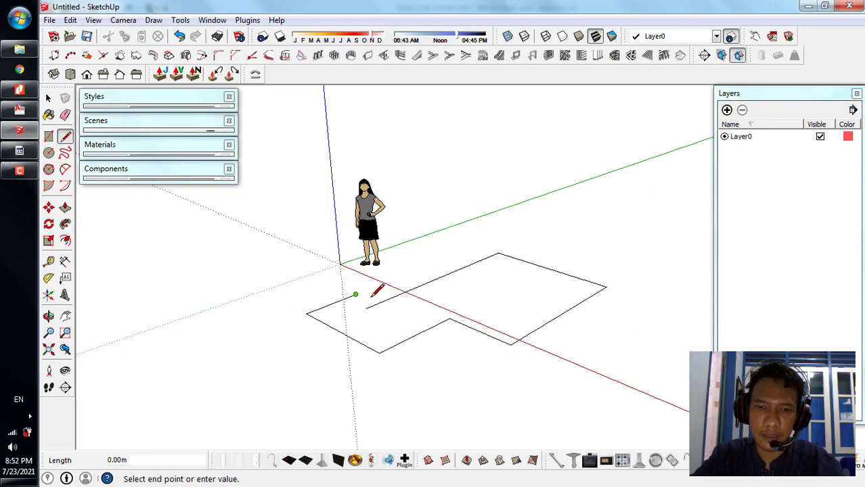
- End the line chain and undo all of its edges, leaving only the human figure in the model
key("Escape")
key("ctrl+z")
key("ctrl+z")
key("ctrl+z")
key("ctrl+z")
key("ctrl+z")
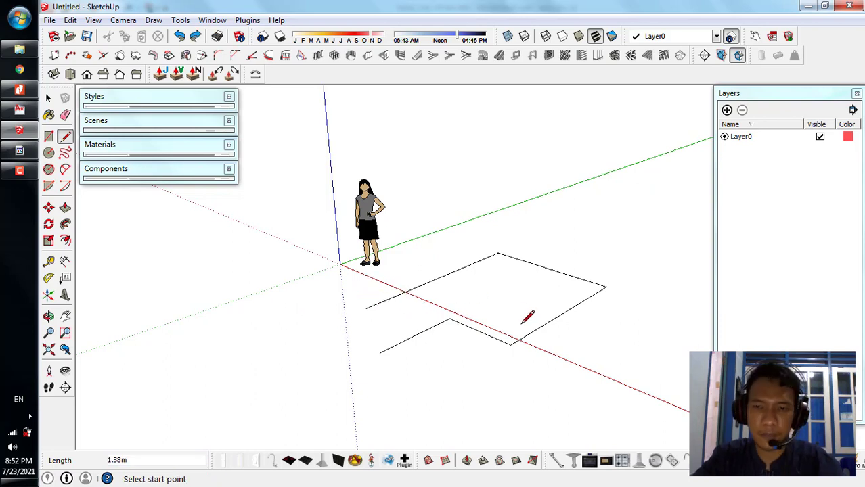
key("ctrl+z")
key("ctrl+z")
key("space")
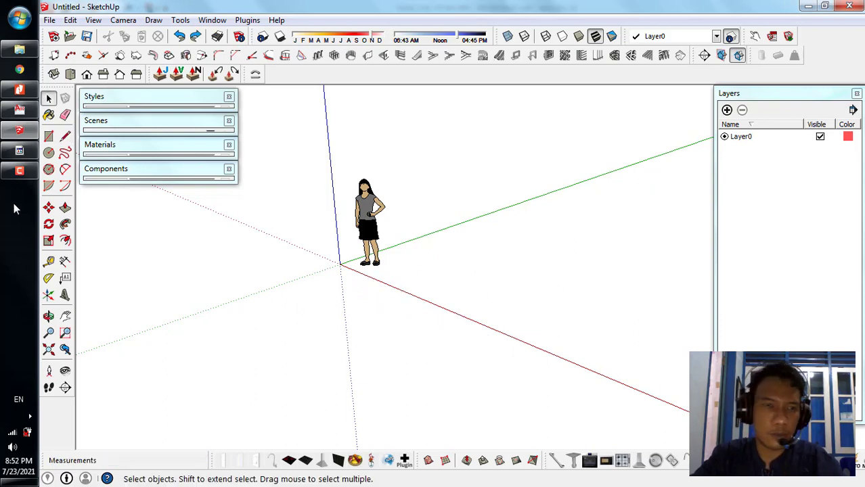
left_click(48, 138)
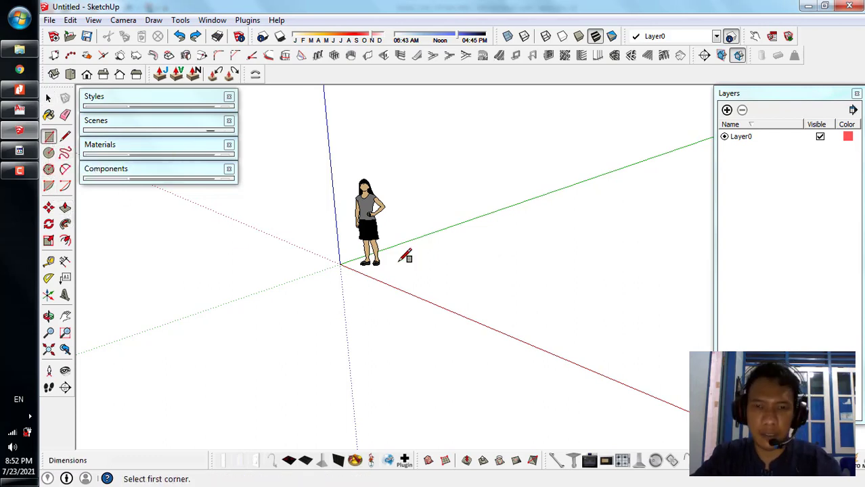
left_click(387, 308)
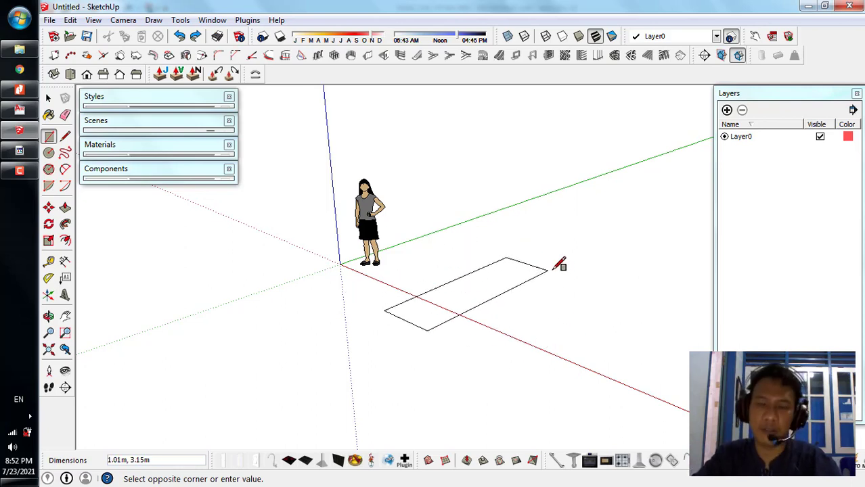
key("Escape")
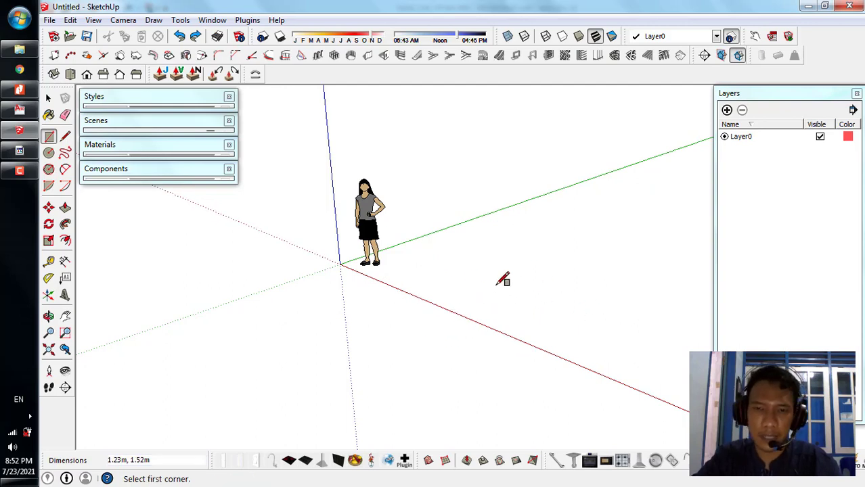
key("space")
key("r")
left_click(365, 290)
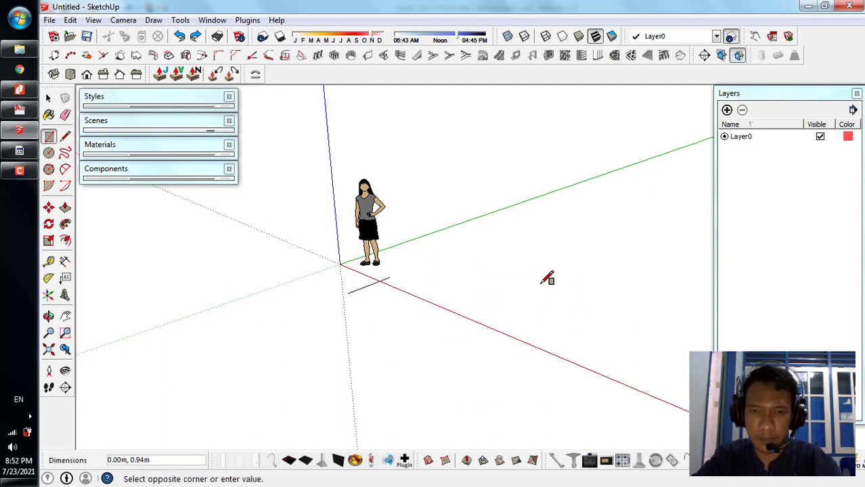
key("Escape")
key("space")
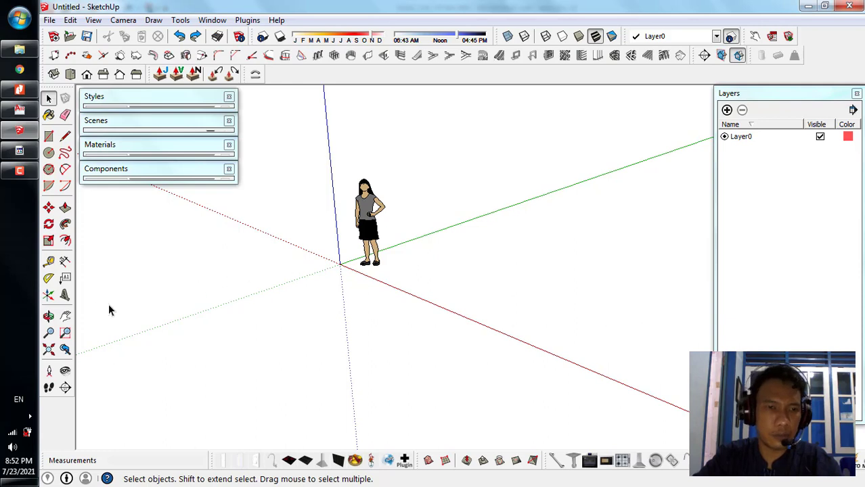
- Place two Tape Measure guides parallel to the green axis, about 2.04 m from the axis and about 1.77 m further out
left_click(49, 263)
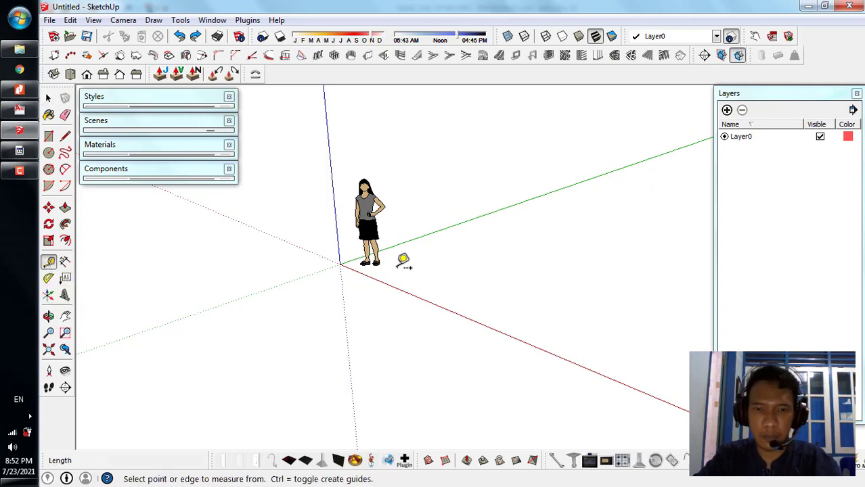
left_click(474, 234)
left_click(424, 235)
left_click(494, 258)
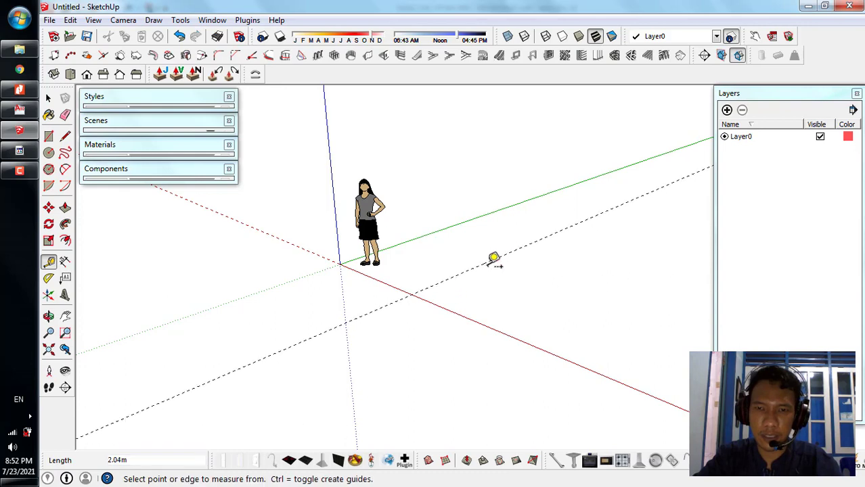
left_click(506, 254)
left_click(574, 281)
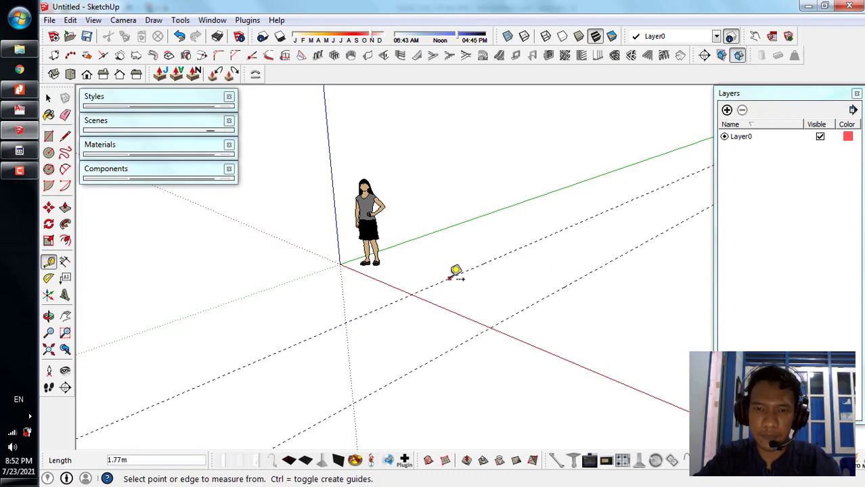
- Add two Tape Measure guides parallel to the red axis, one about 1.55 m from the axis and another beyond it
left_click(437, 304)
left_click(514, 272)
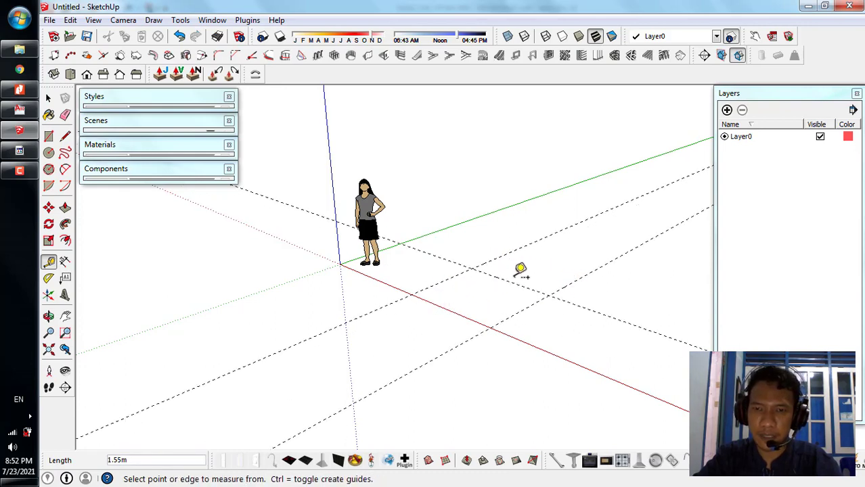
left_click(512, 282)
left_click(589, 248)
key("space")
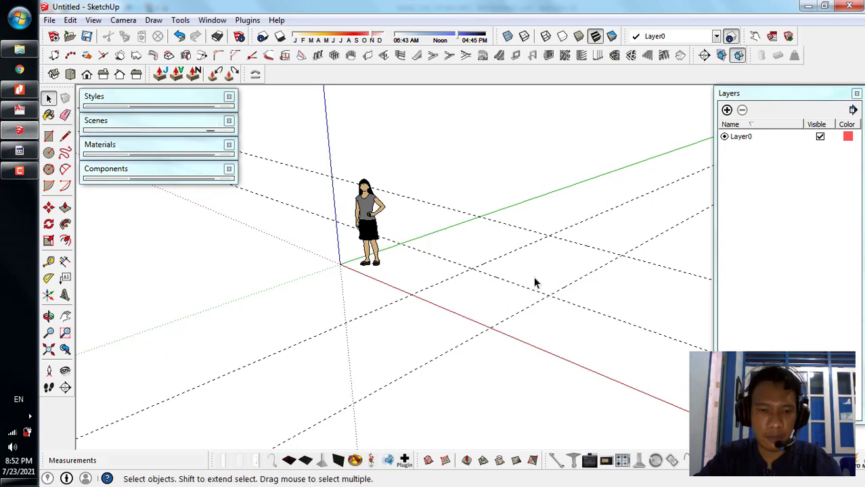
- Erase all four construction guides with the Eraser
key("e")
mouse_move(583, 339)
left_mouse_down()
mouse_move(588, 261)
mouse_move(660, 253)
mouse_move(517, 241)
left_mouse_up()
key("space")
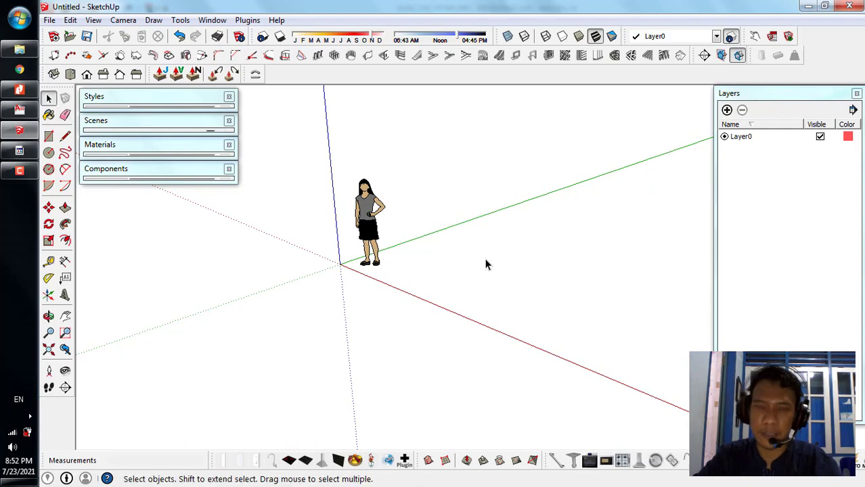
scroll(365, 208, "up", 4)
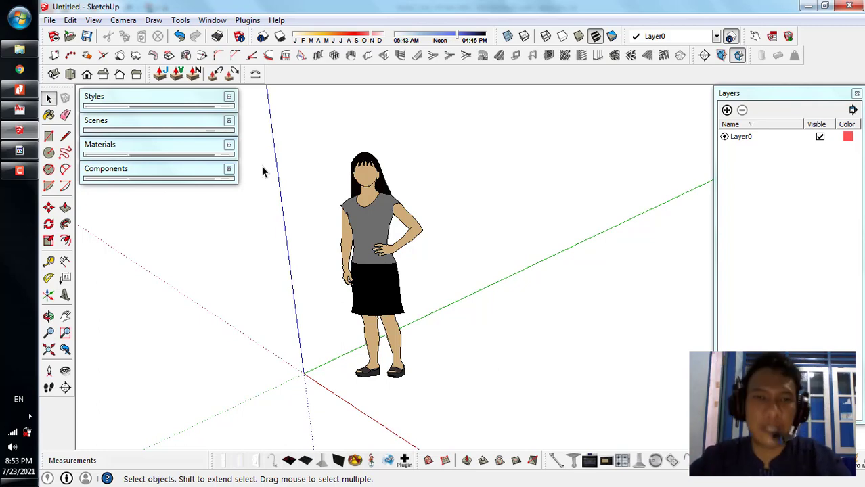
scroll(249, 191, "down", 3)
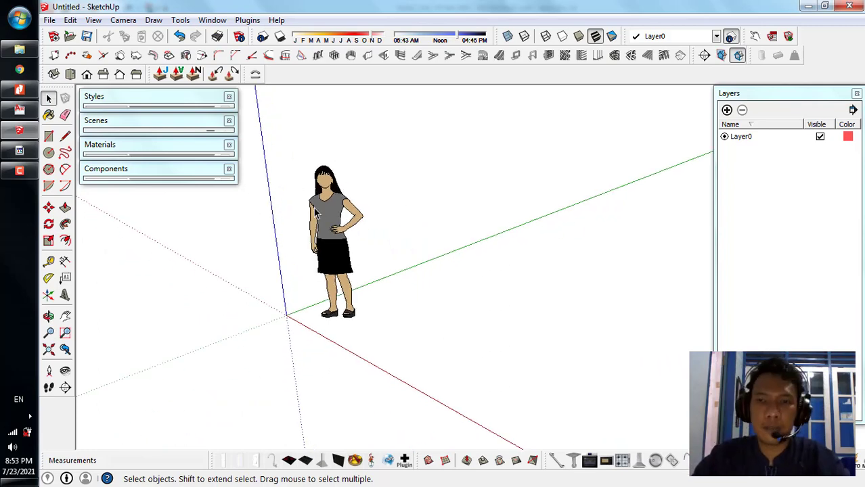
scroll(314, 212, "down", 3)
scroll(333, 266, "up", 3)
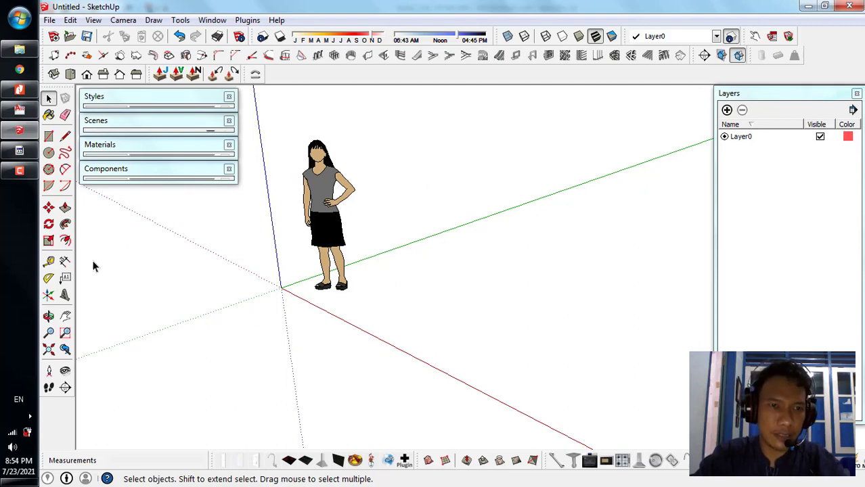
- Switch to Nitro Pro and read the Problem 03 SketchUp assignment and its list of required scenes in the FINAL PROJECT document
left_click(26, 89)
left_click(88, 102)
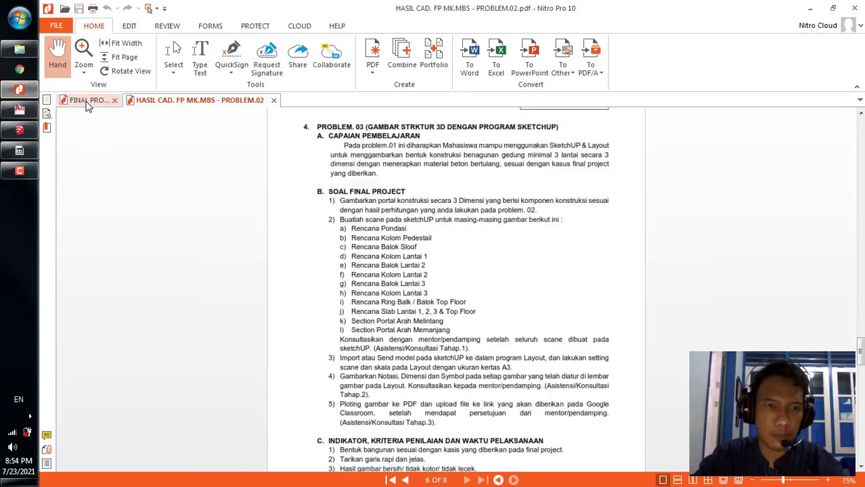
left_click(88, 103)
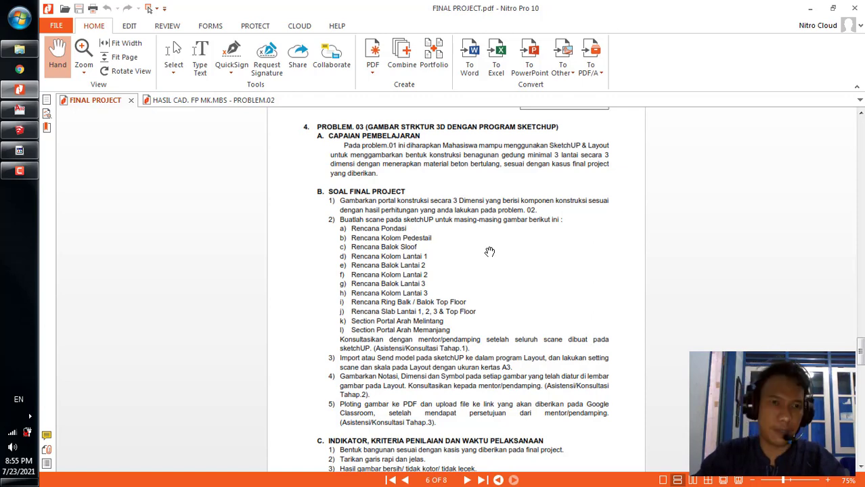
- View the column detail layout in AutoCAD, and switch back to Nitro Pro to view the HASIL CAD. FP MK.MBS - PROBLEM.02 drawings
left_click(20, 108)
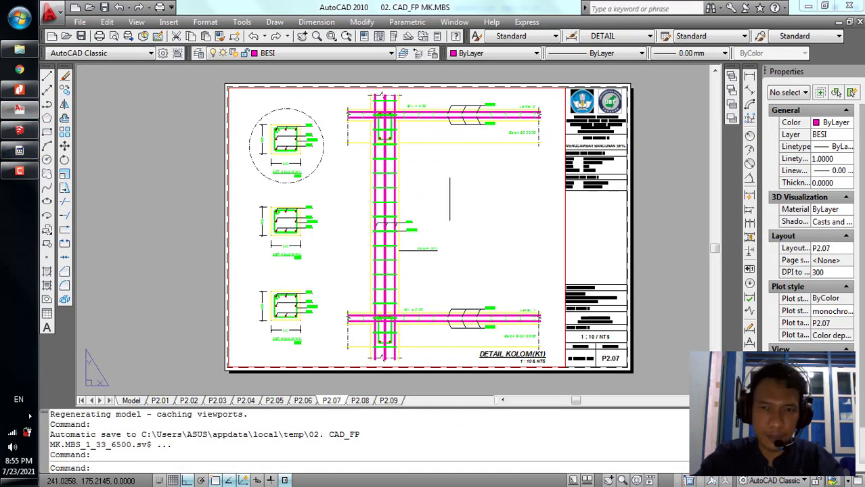
left_click(19, 89)
left_click(203, 100)
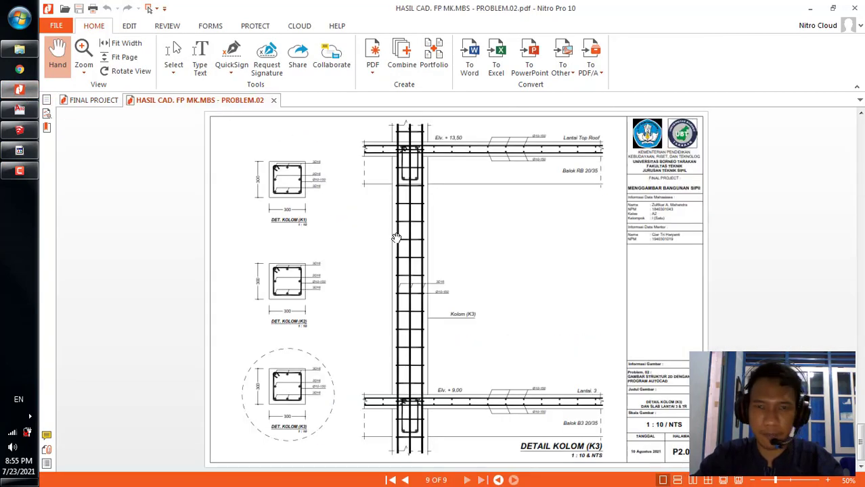
- Browse the beam and column detail sheets, and examine the axis spacing on the Grid System sheet at 75% zoom
scroll(426, 251, "up", 10)
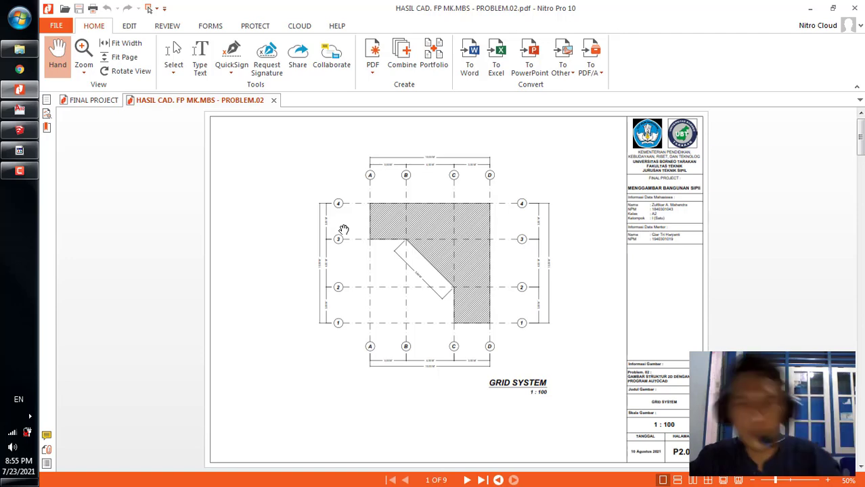
scroll(344, 230, "down", 4)
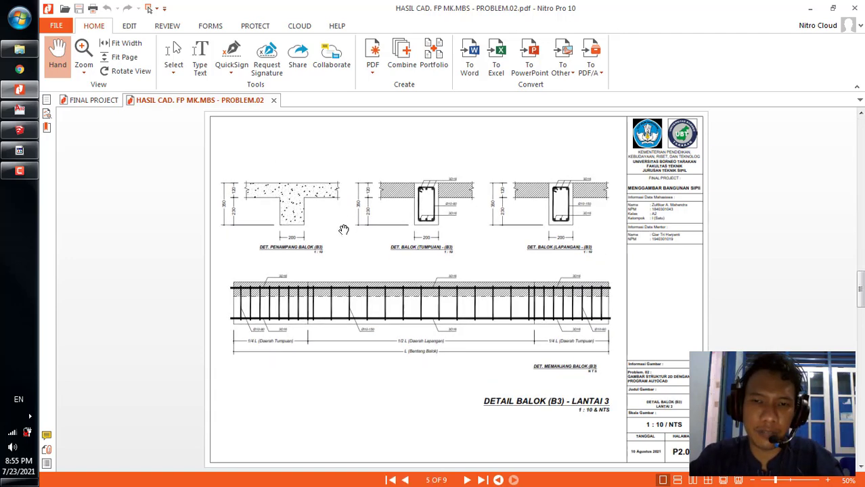
scroll(344, 231, "down", 2)
scroll(344, 230, "up", 3)
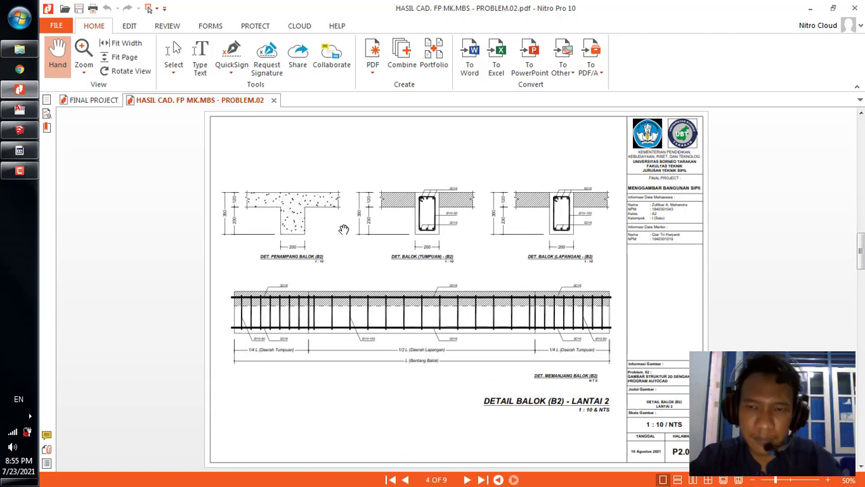
scroll(344, 230, "up", 3)
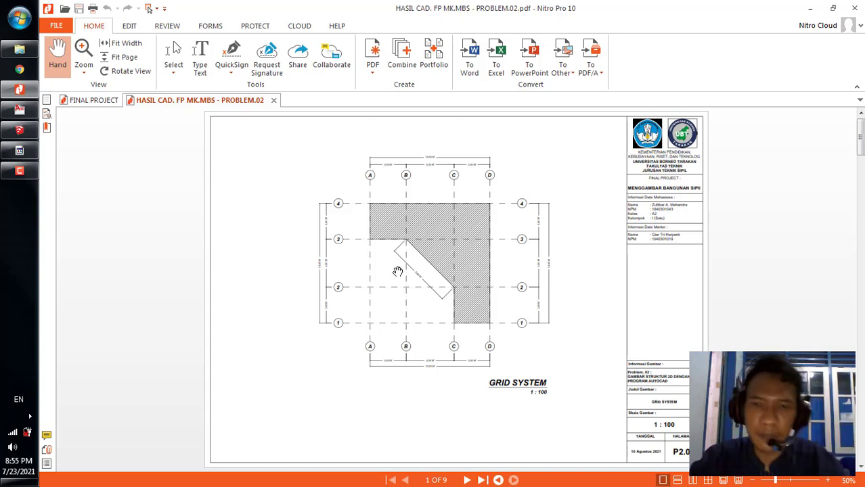
left_click(827, 480)
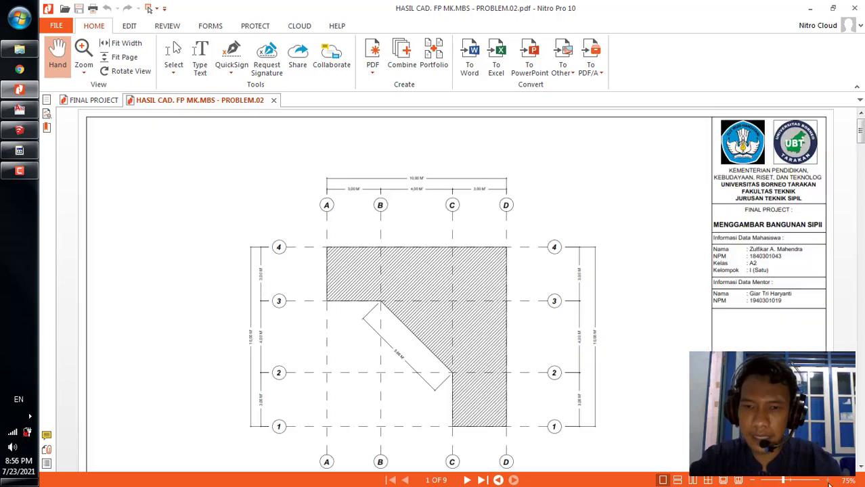
scroll(492, 292, "down", 3)
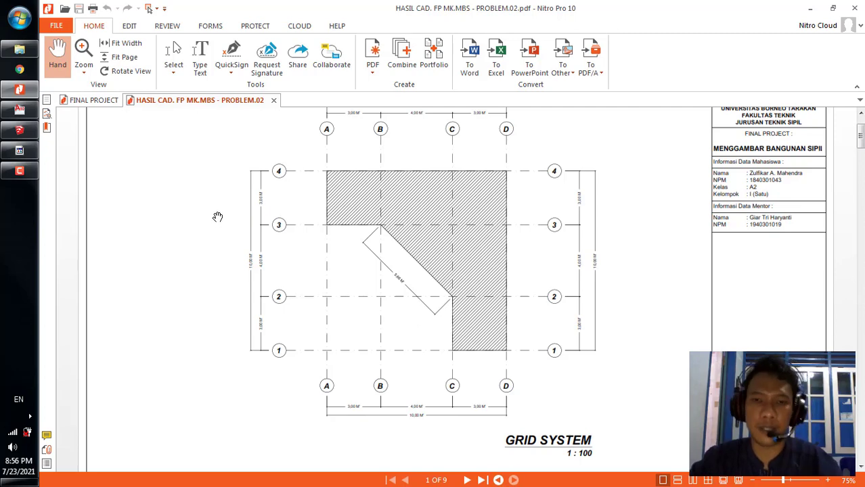
- Switch back to SketchUp and delete the human figure from the model
left_click(19, 130)
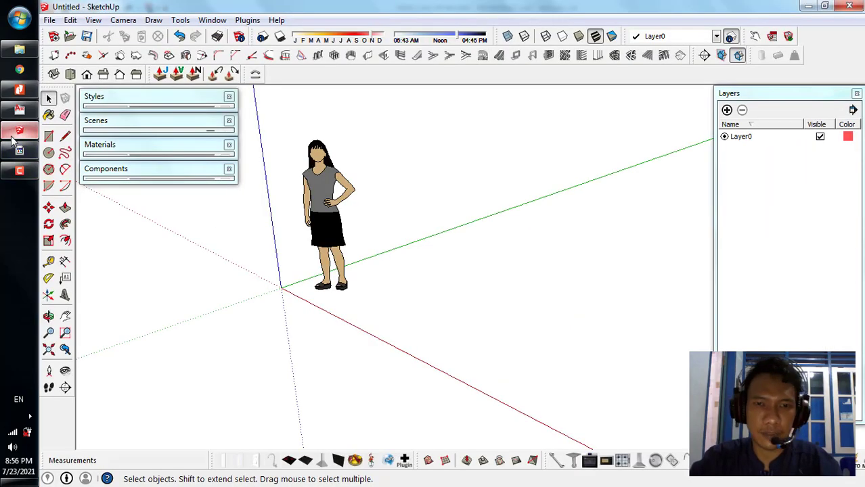
left_click(317, 178)
key("Delete")
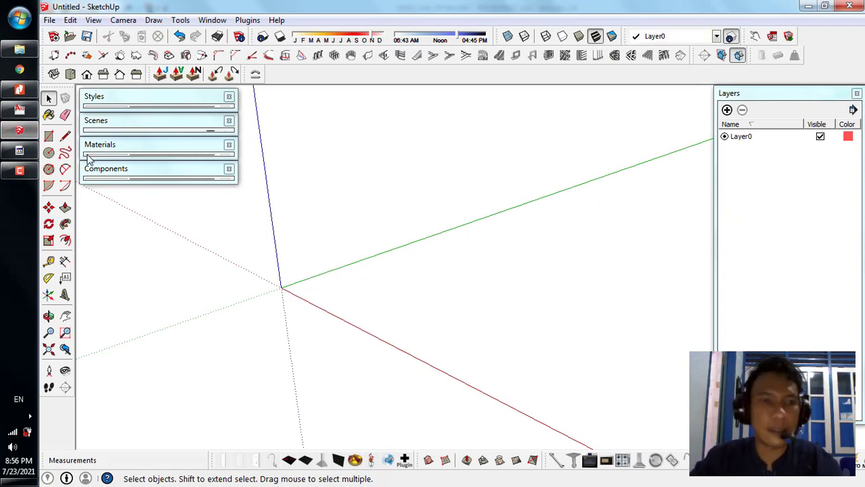
- Set the camera to the top view with parallel projection
left_click(70, 74)
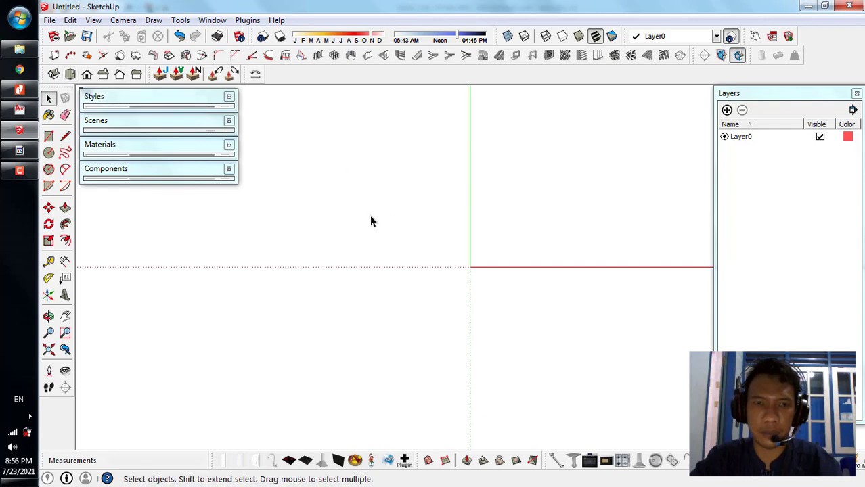
middle_click_drag(300, 251, 425, 238)
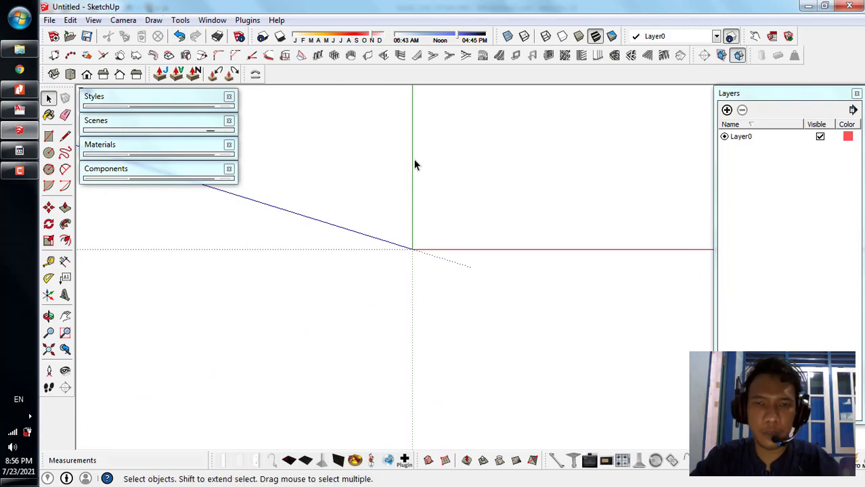
left_click(120, 21)
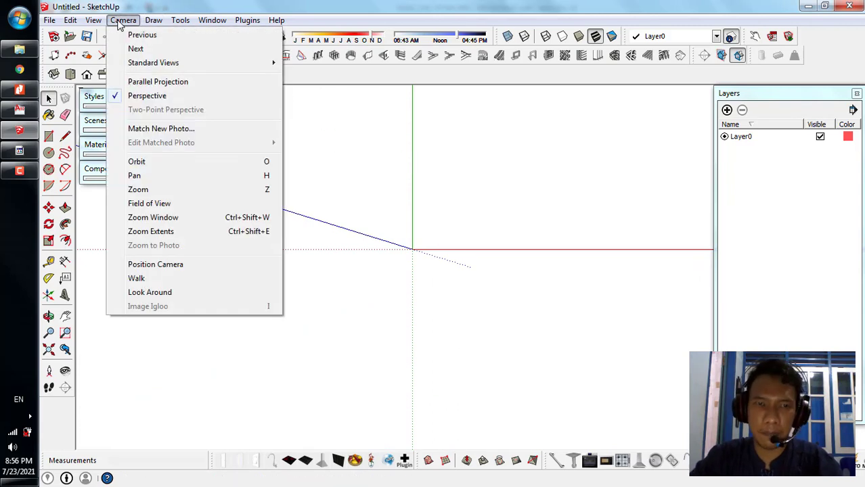
left_click(158, 81)
scroll(514, 206, "up", 2)
scroll(446, 209, "down", 1)
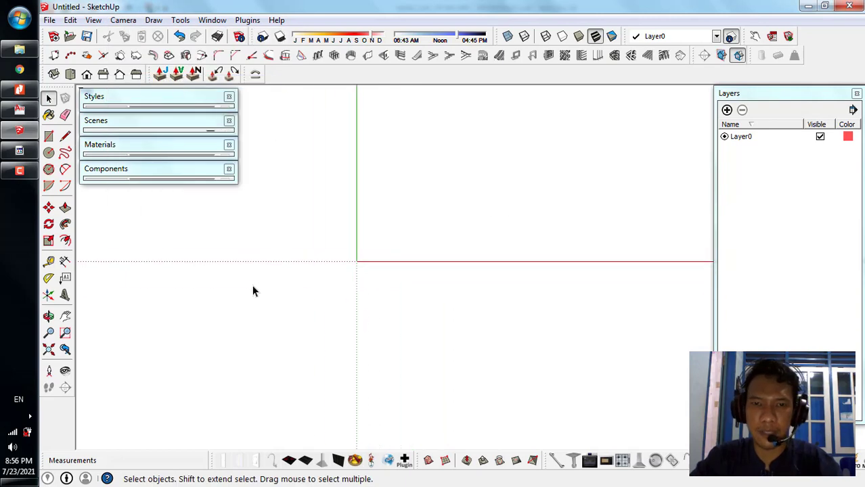
scroll(444, 259, "up", 1)
scroll(440, 259, "down", 1)
scroll(245, 287, "down", 1)
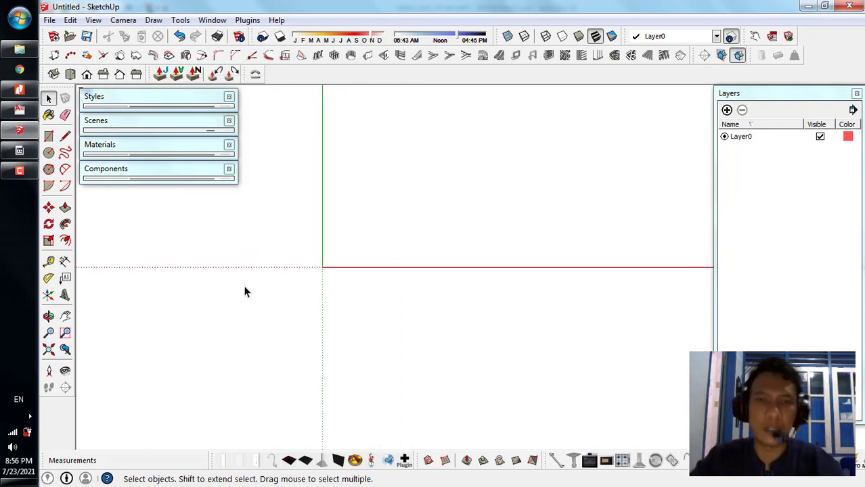
scroll(344, 245, "up", 3)
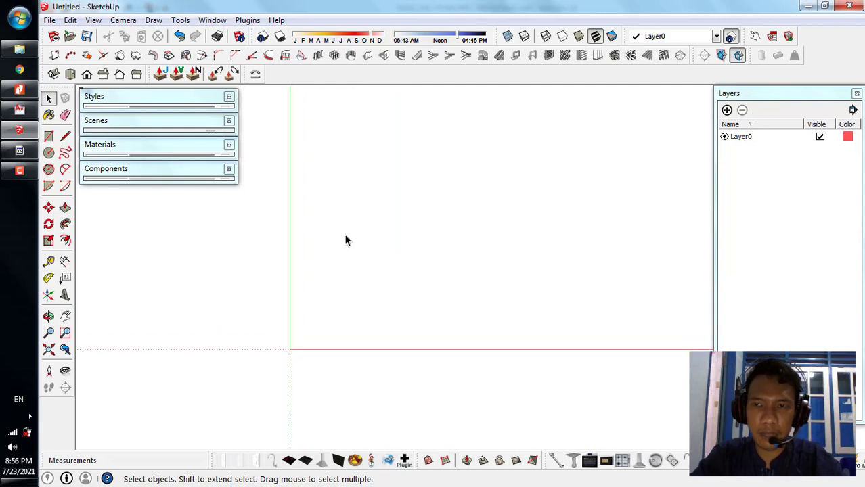
- Add a layer named GRID and make it the active layer
left_click(727, 111)
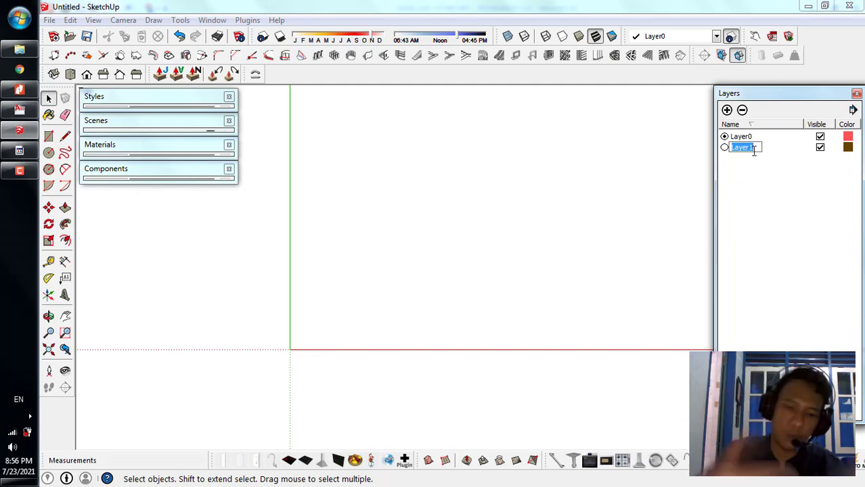
type("g")
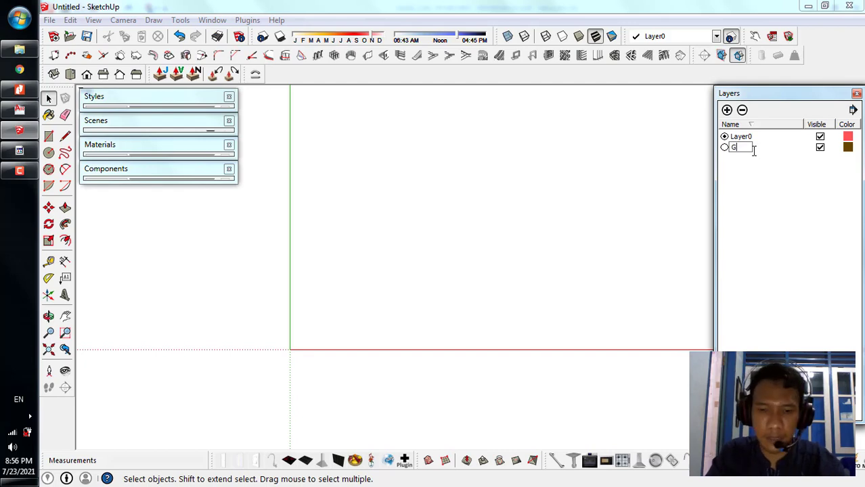
type("RID")
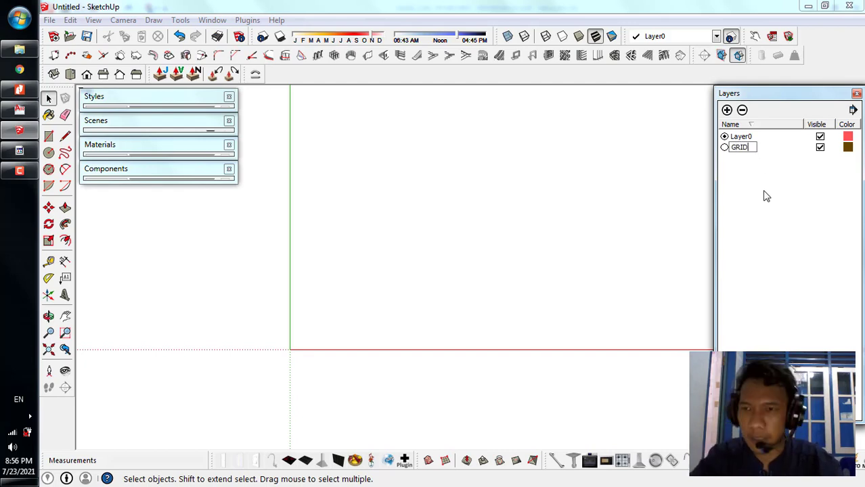
key("Return")
left_click(725, 147)
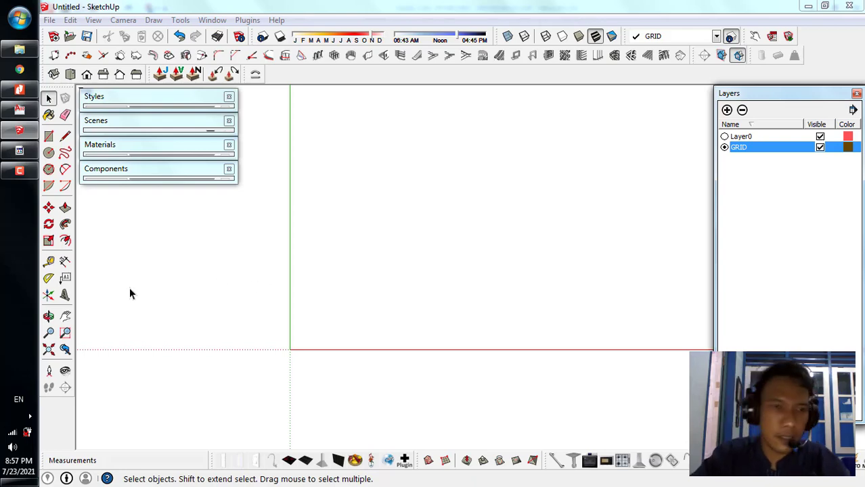
- Check the Grid System sheet in Nitro Pro, and switch back to SketchUp to place a guide line along the green axis
left_click(20, 90)
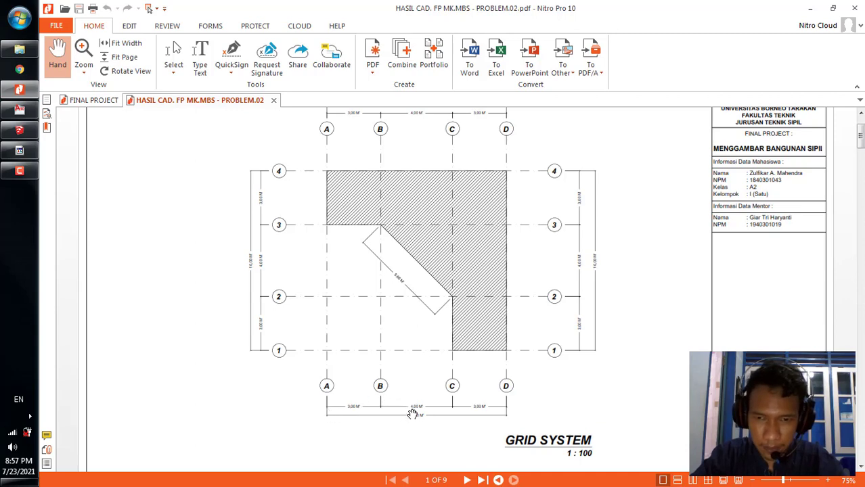
left_click(19, 130)
key("t")
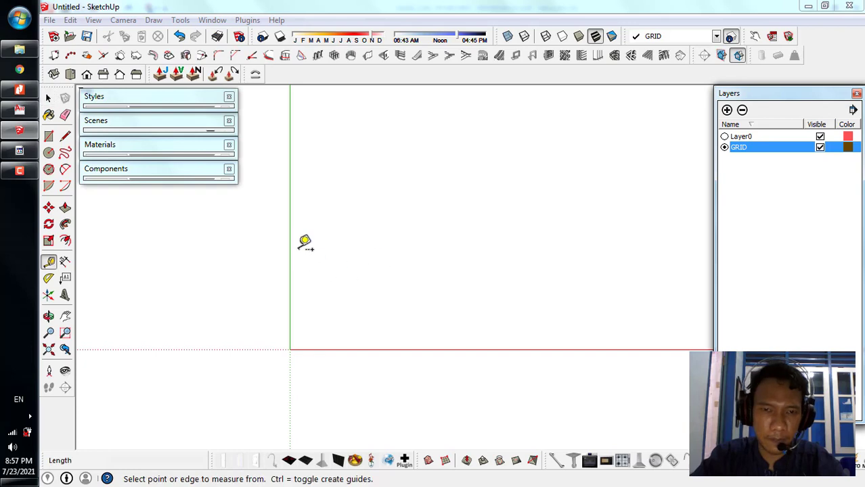
left_click(290, 281)
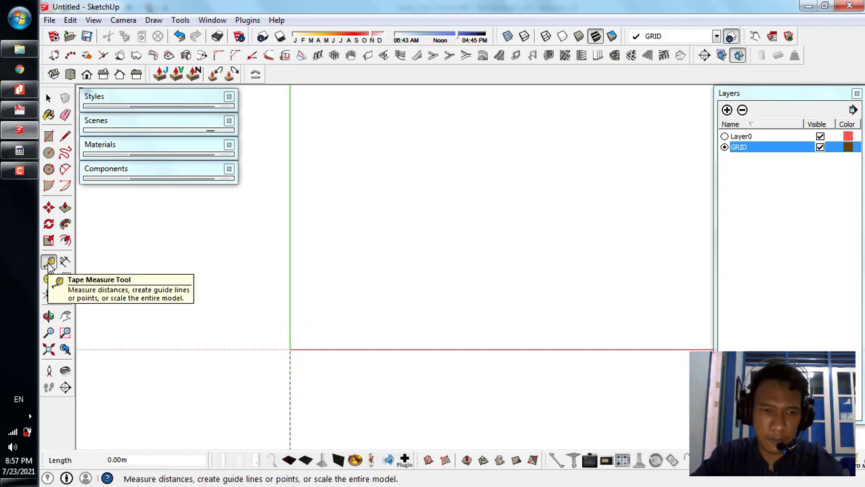
key("space")
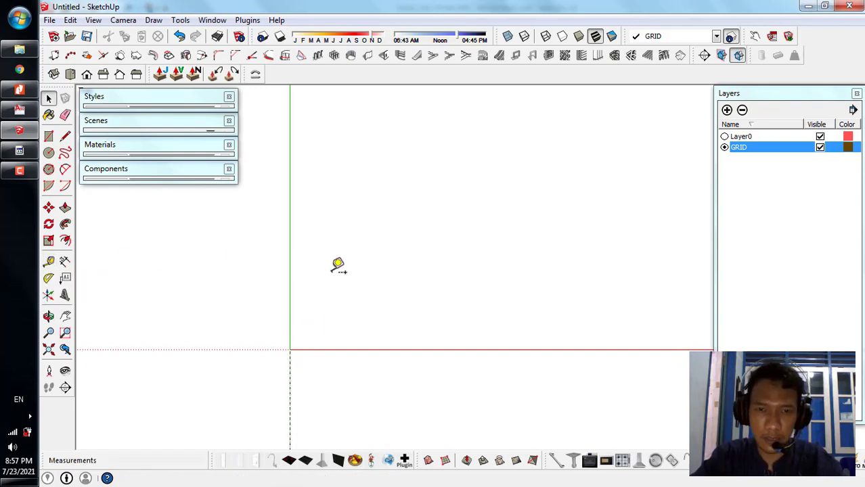
key("t")
key("space")
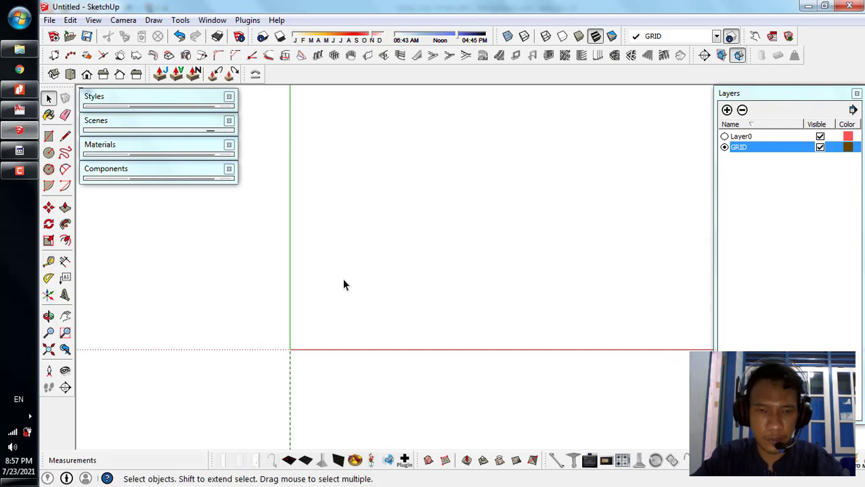
- Place three guide lines parallel to the green axis, spaced successively 3 m, 4 m and 3 m along the positive red direction
key("t")
left_click(291, 251)
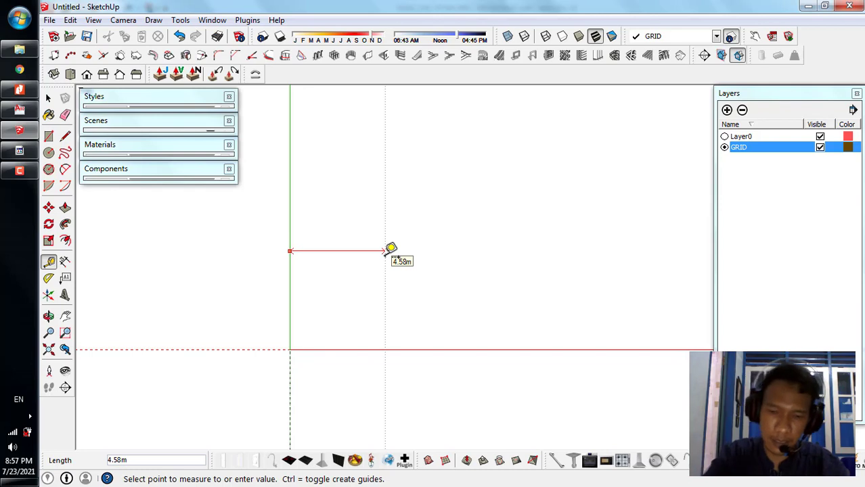
key("Escape")
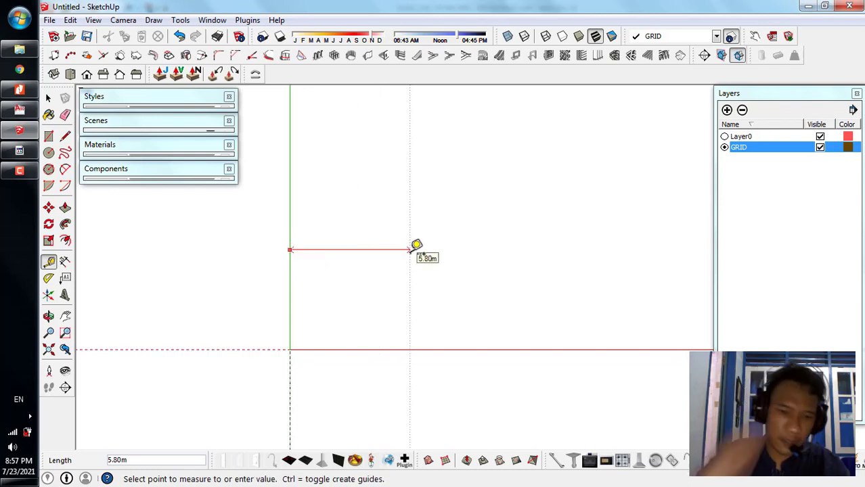
key("Return")
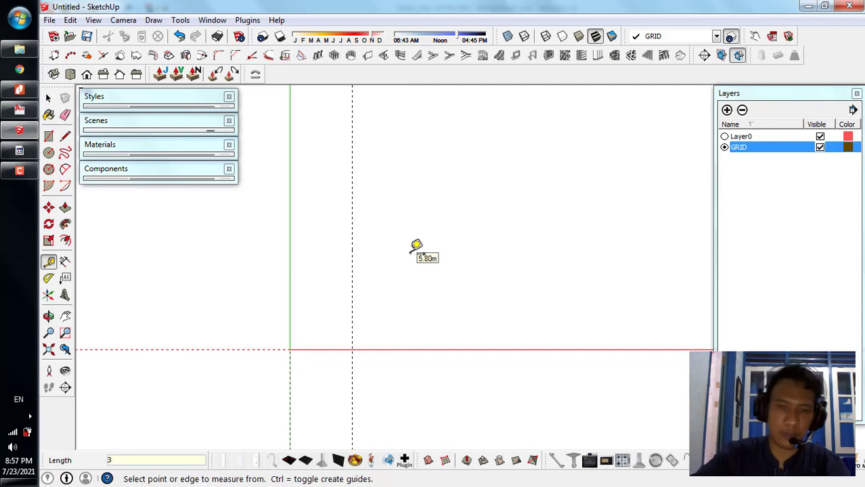
left_click(351, 253)
type("4")
key("Return")
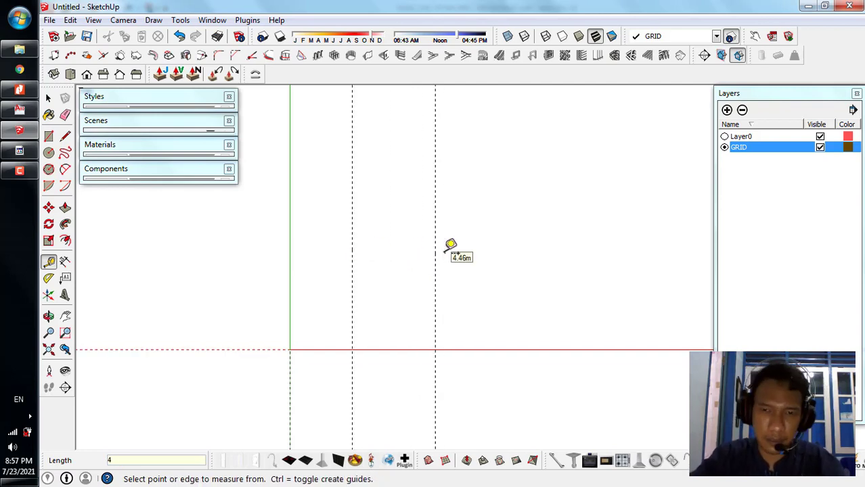
left_click(436, 237)
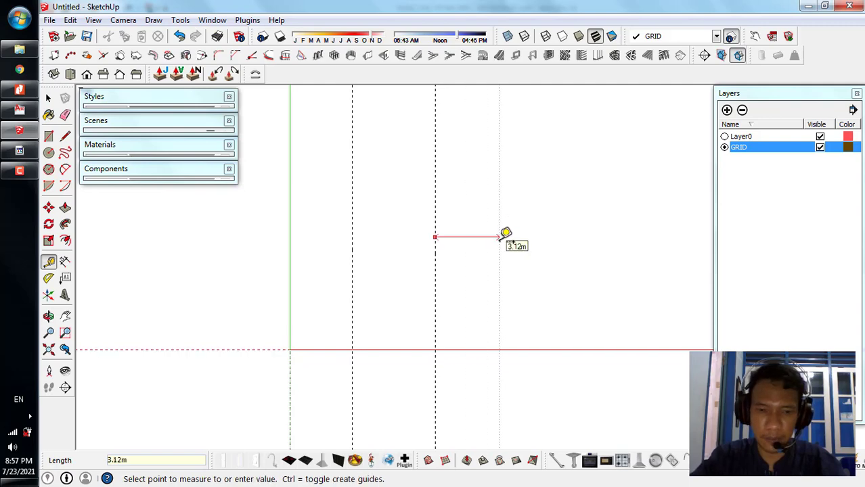
type("3")
key("Return")
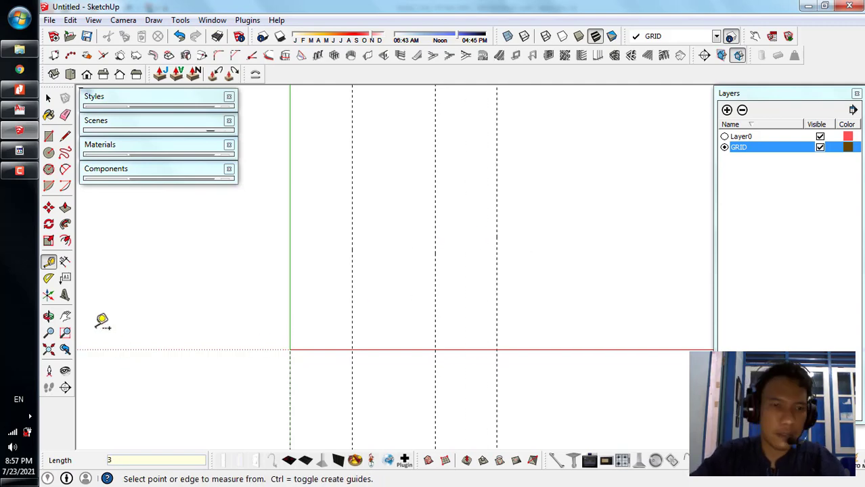
- Recheck the Grid System sheet in Nitro Pro, and return to SketchUp to place a guide line along the red axis
left_click(19, 89)
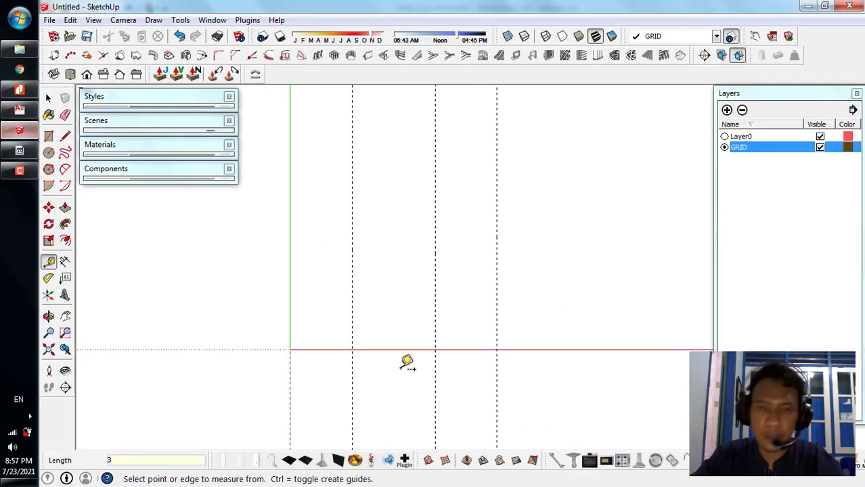
left_click(19, 129)
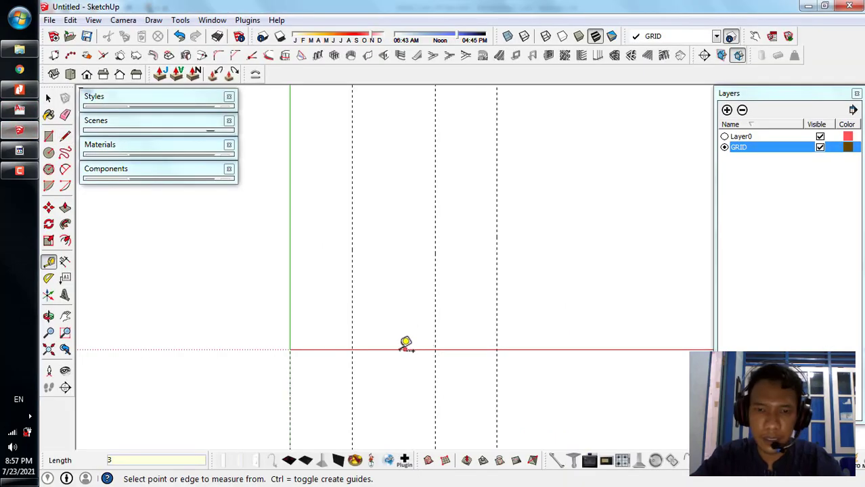
left_click(399, 349)
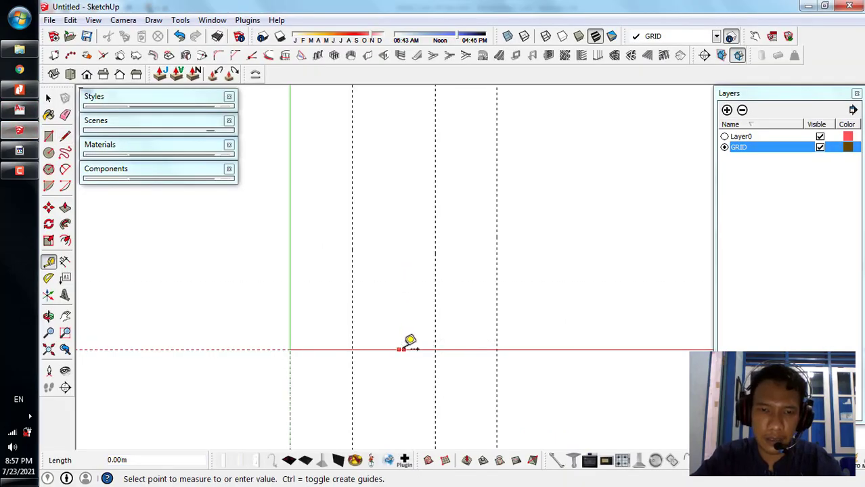
left_click(407, 344)
- Place three guide lines parallel to the red axis, spaced successively 3 m, 4 m and 3 m along the positive green direction
left_click(249, 349)
type("3")
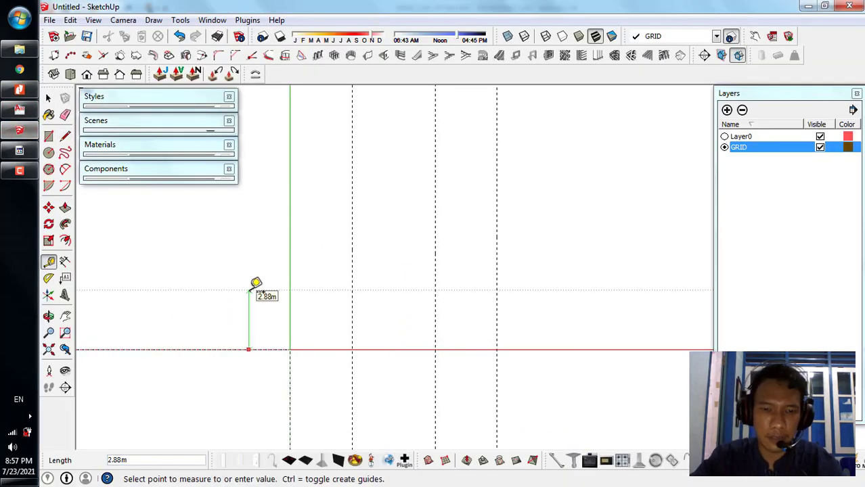
key("Return")
left_click(261, 289)
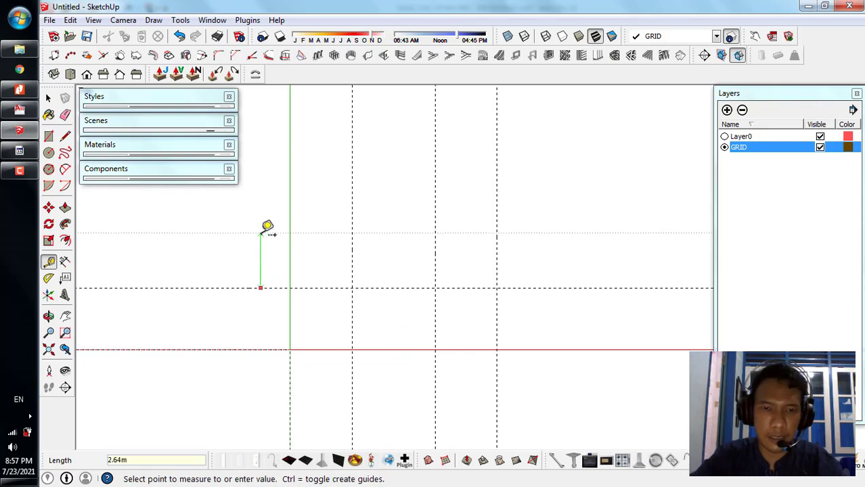
type("4")
key("Return")
left_click(382, 204)
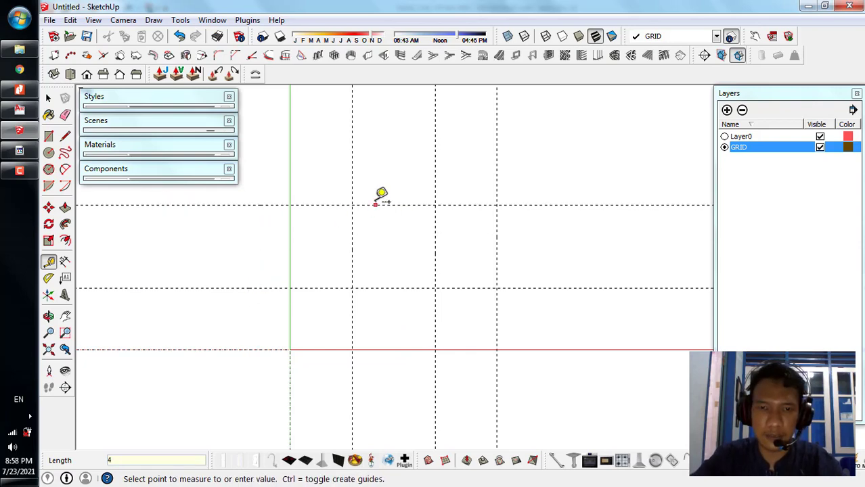
type("3")
key("Return")
key("space")
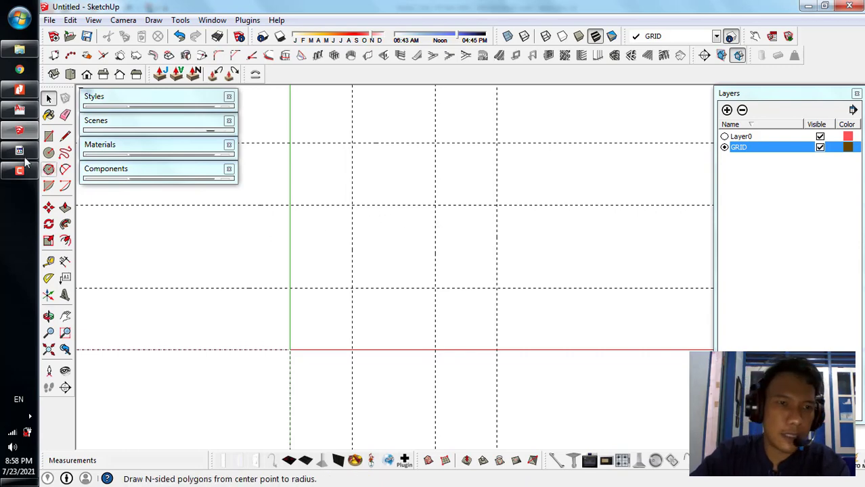
- Switch to Nitro Pro to view the hatched building outline on the Grid System sheet, and return to SketchUp
mouse_move(19, 133)
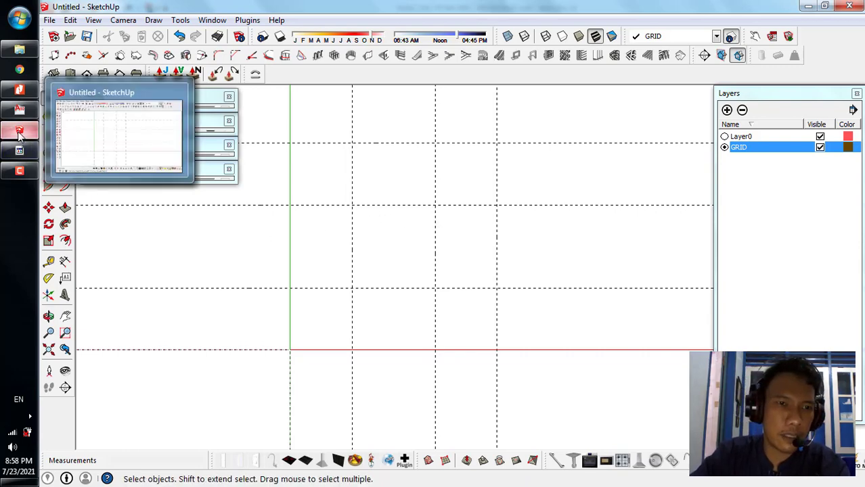
left_click(20, 90)
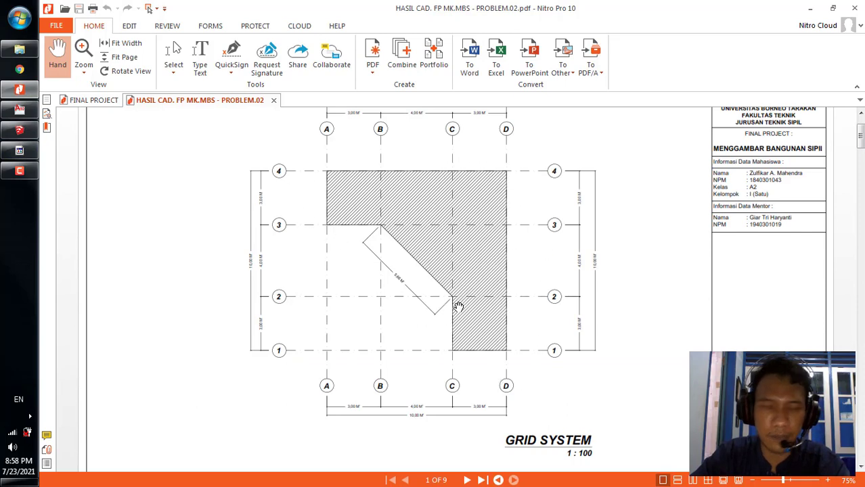
left_click(6, 134)
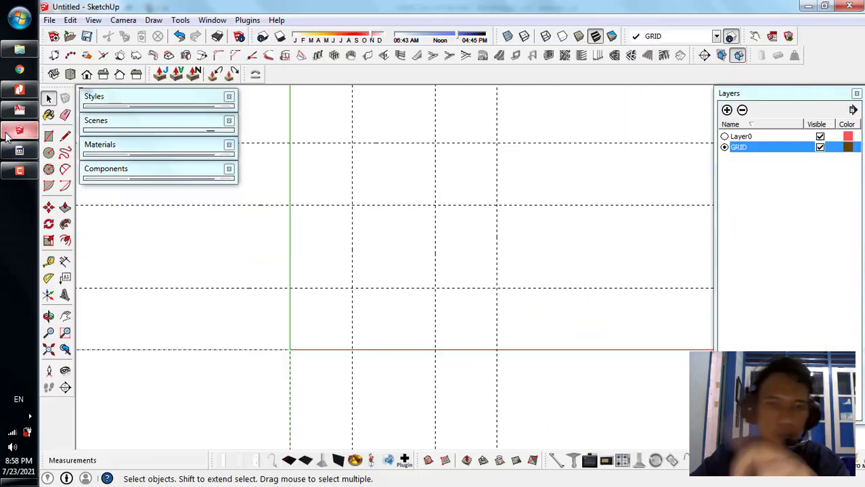
- Add a layer named BIDANG DATAR
left_click(779, 210)
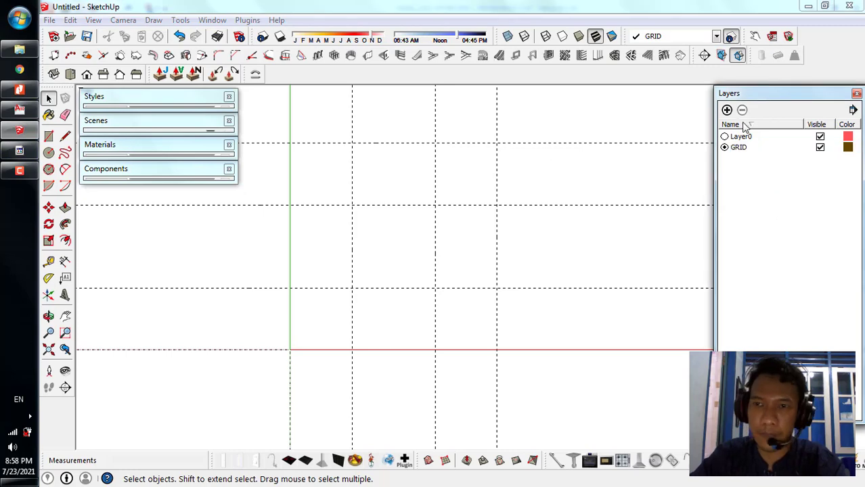
left_click(726, 110)
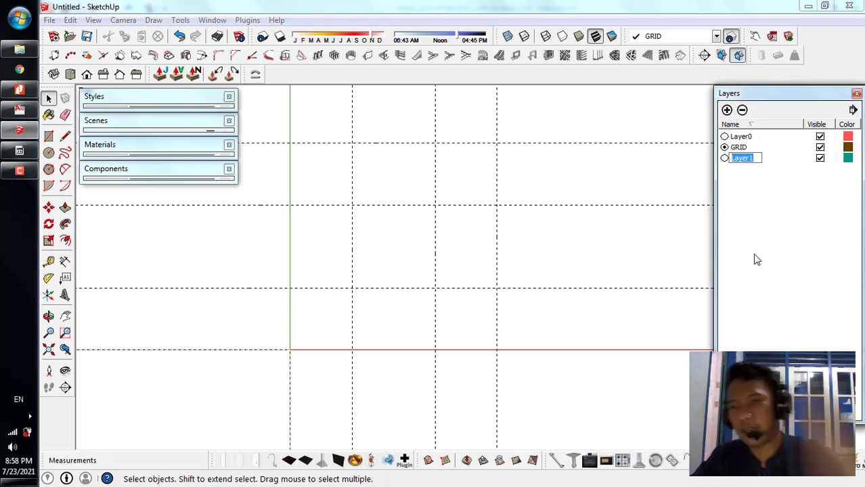
type("BIDA")
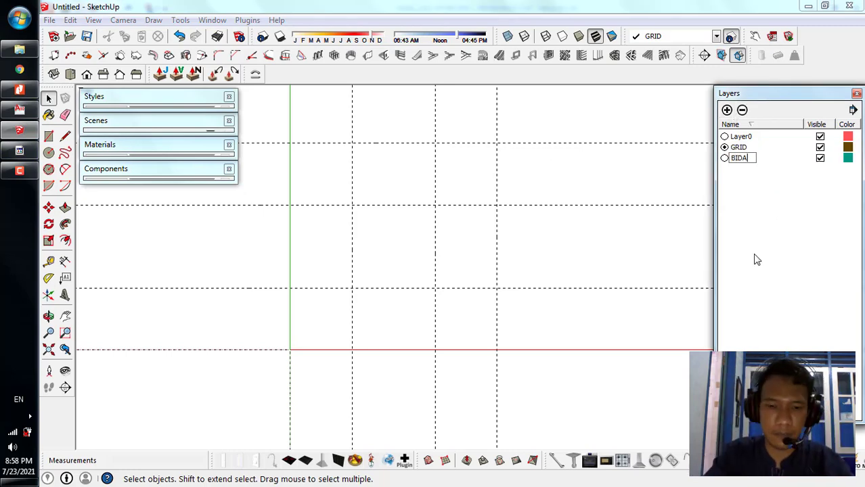
type("NG DATAR")
key("Return")
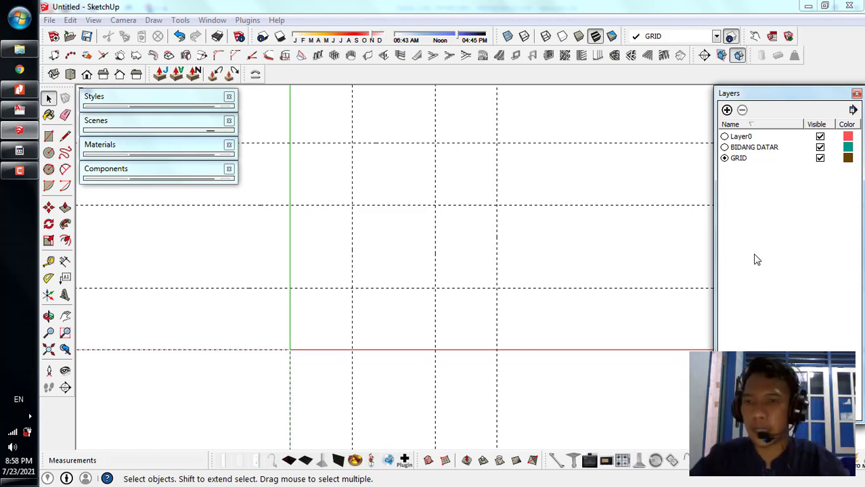
- Make BIDANG DATAR the active layer, check the hatched outline on the Grid System sheet in Nitro Pro, and return to SketchUp
left_click(724, 147)
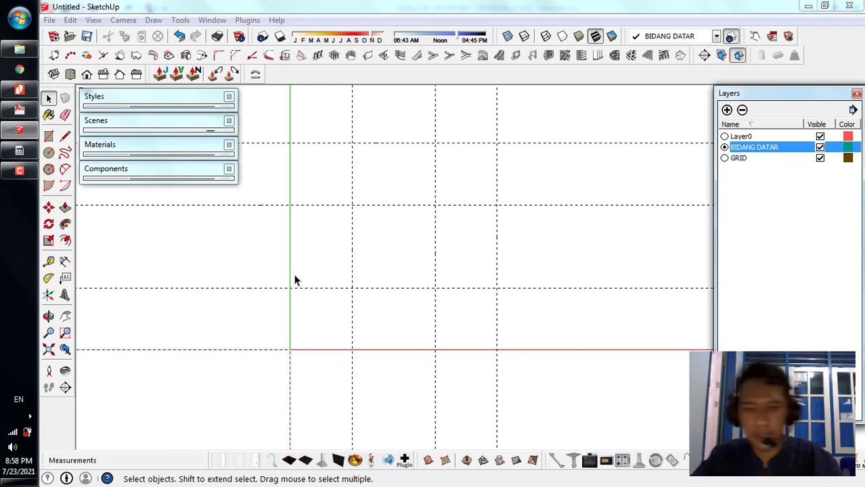
left_click(19, 91)
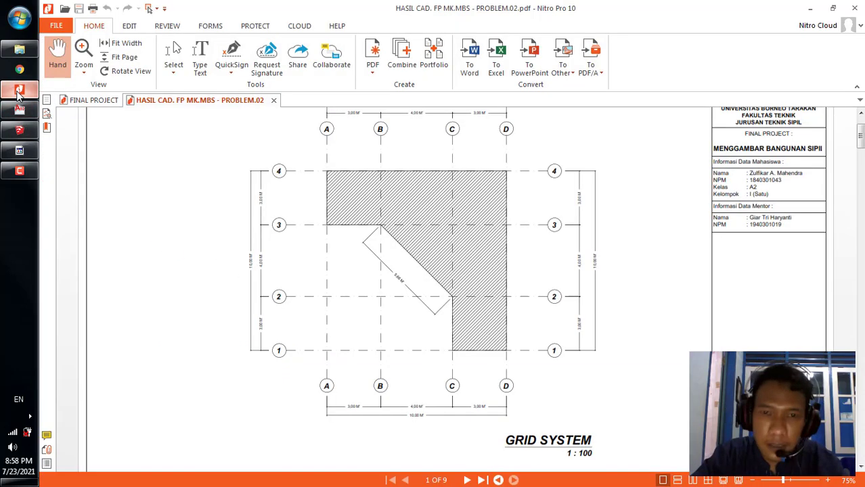
left_click(19, 93)
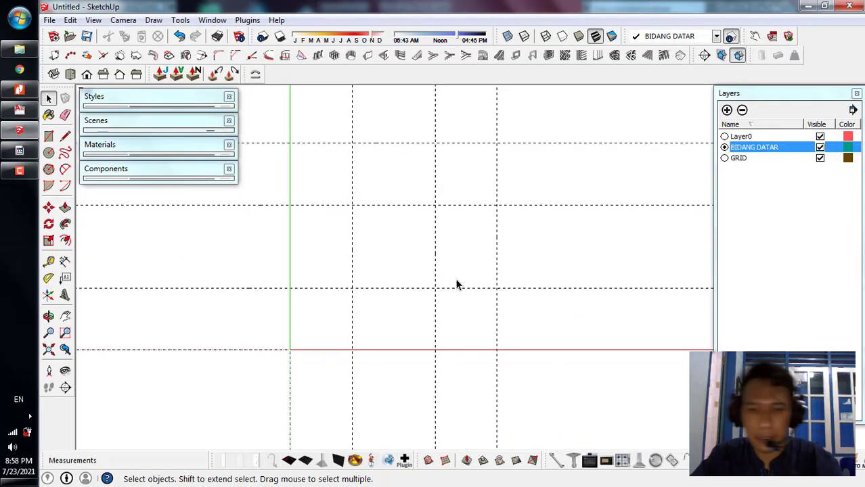
- Draw the closed building outline with the Line tool through grid intersections A4, D4, D1, C1, C2, B3 and A3, back to A4
key("l")
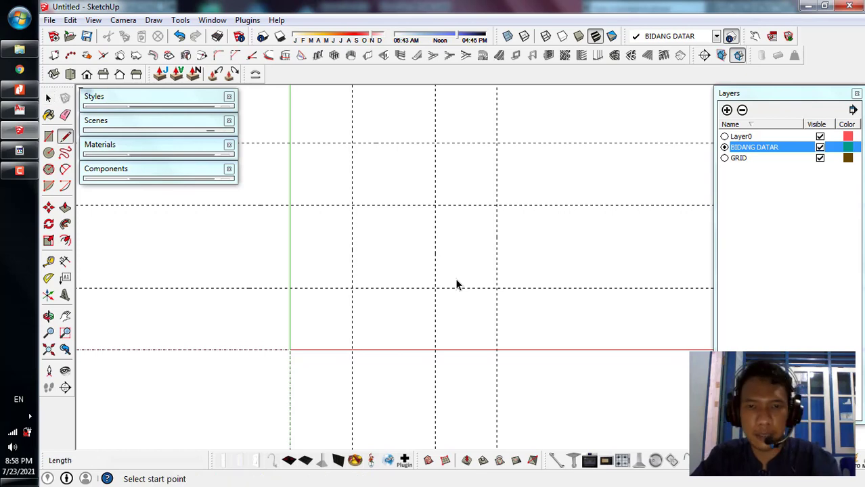
left_click(290, 142)
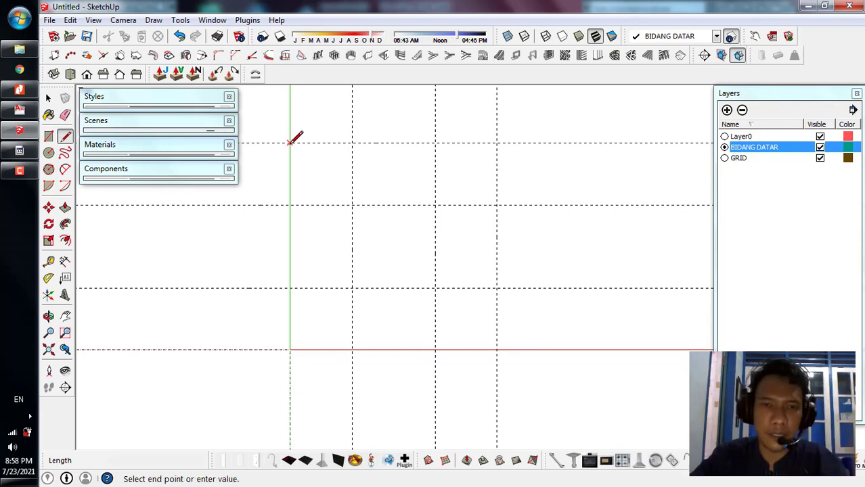
left_click(497, 142)
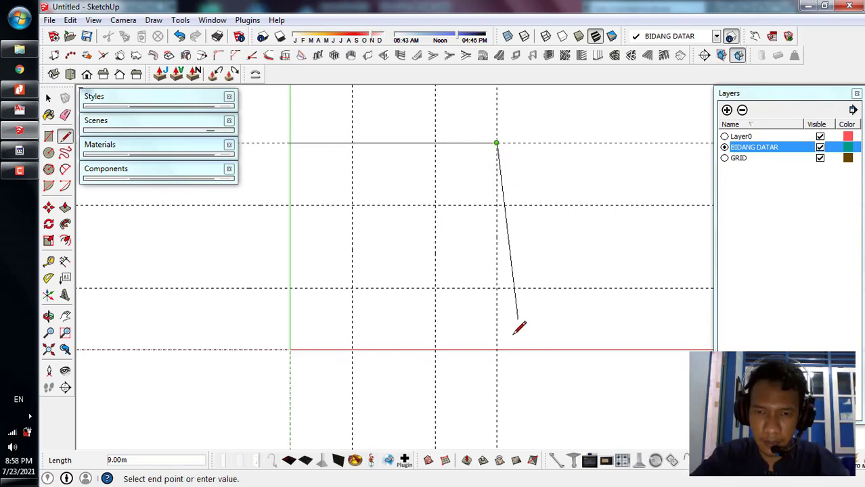
left_click(497, 350)
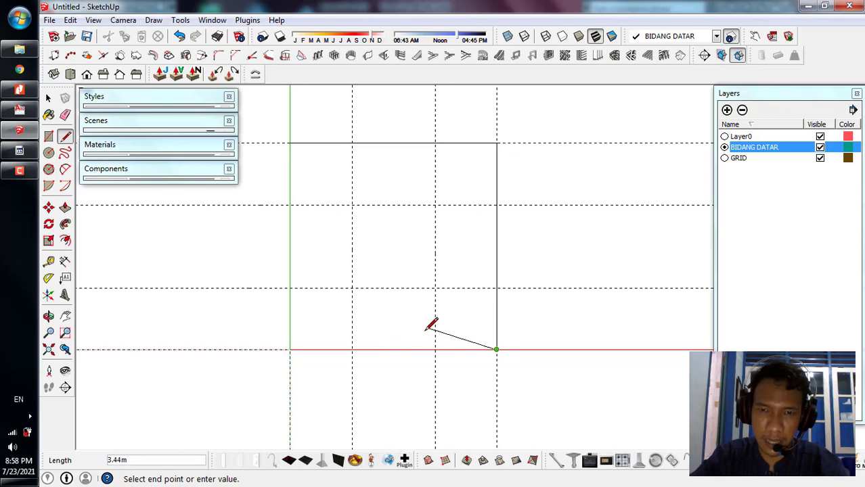
left_click(435, 350)
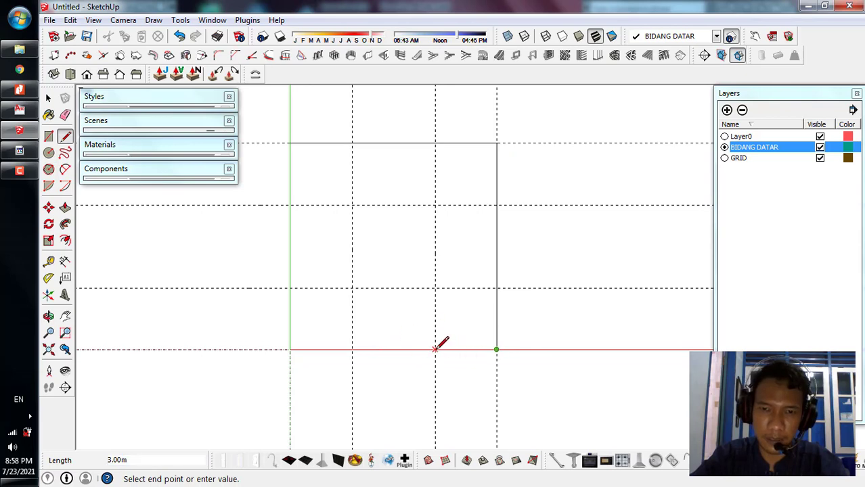
left_click(435, 288)
left_click(352, 205)
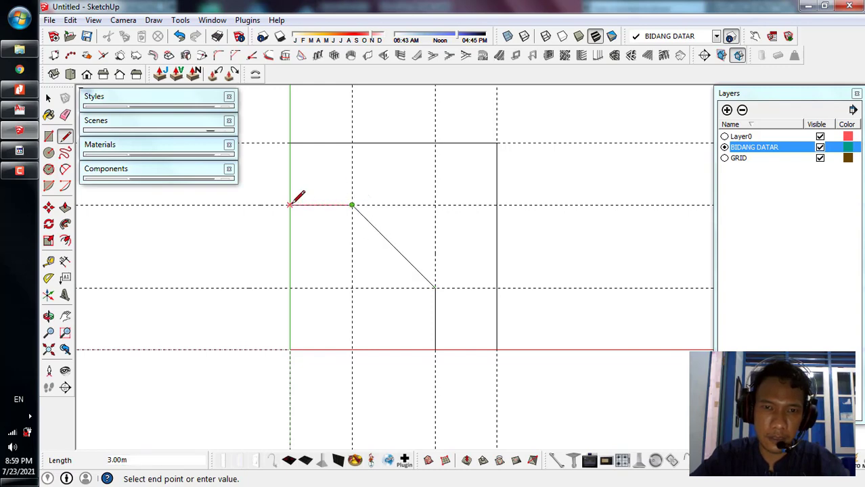
left_click(289, 205)
left_click(290, 143)
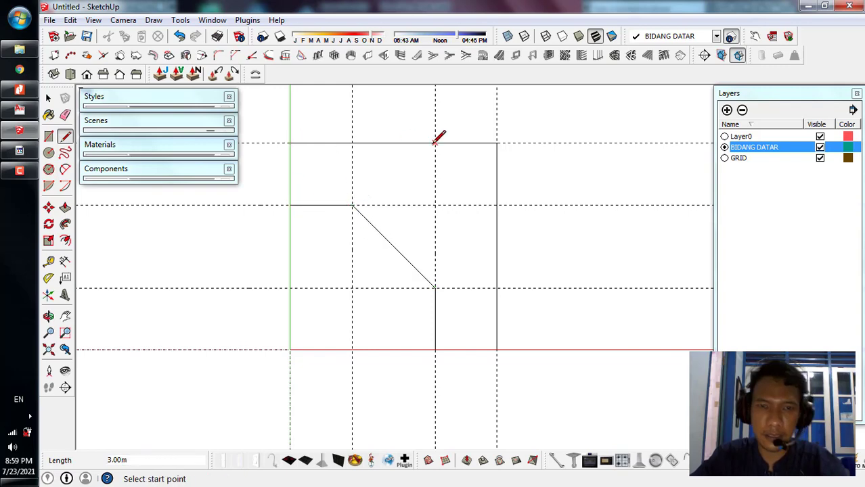
key("space")
- Inspect the closed outline by selecting and deselecting its face and bounding edges
scroll(524, 256, "down", 1)
scroll(524, 256, "up", 3)
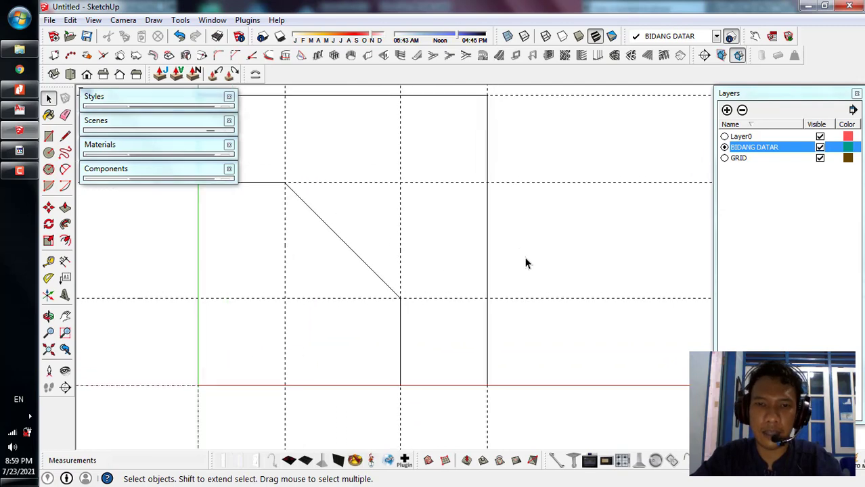
scroll(524, 256, "down", 1)
left_click(417, 184)
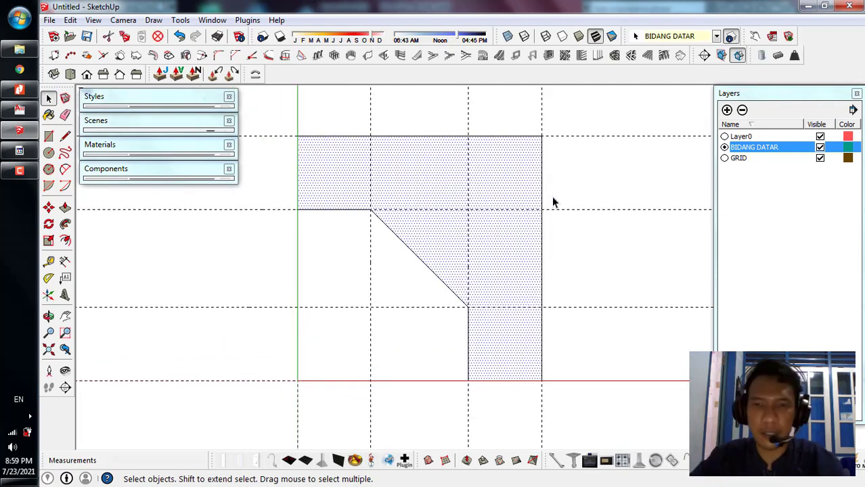
key("Delete")
left_click(427, 184)
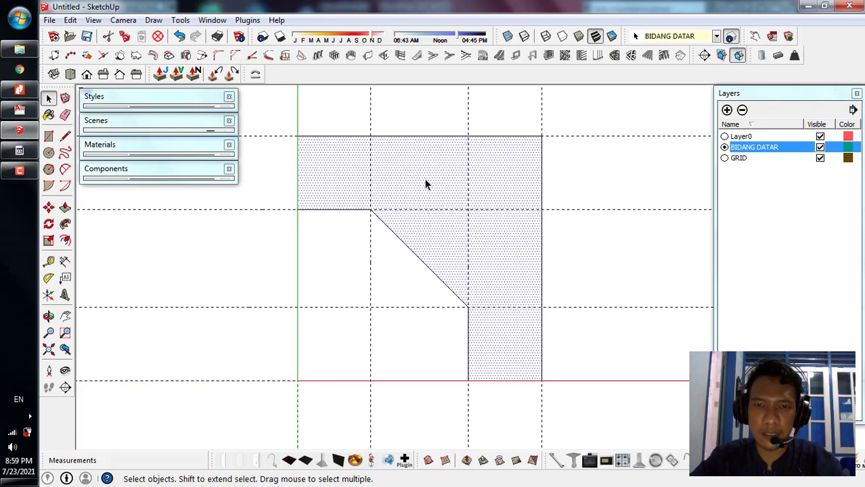
left_click(569, 174)
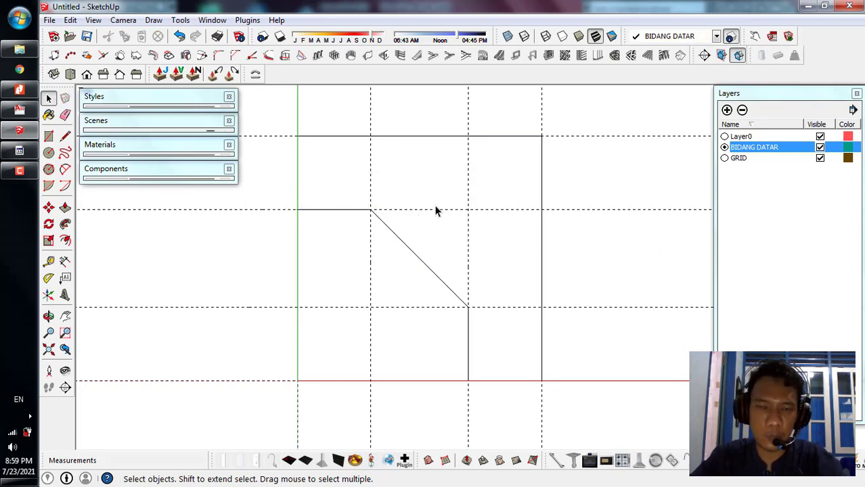
left_click(442, 172)
scroll(419, 195, "down", 1)
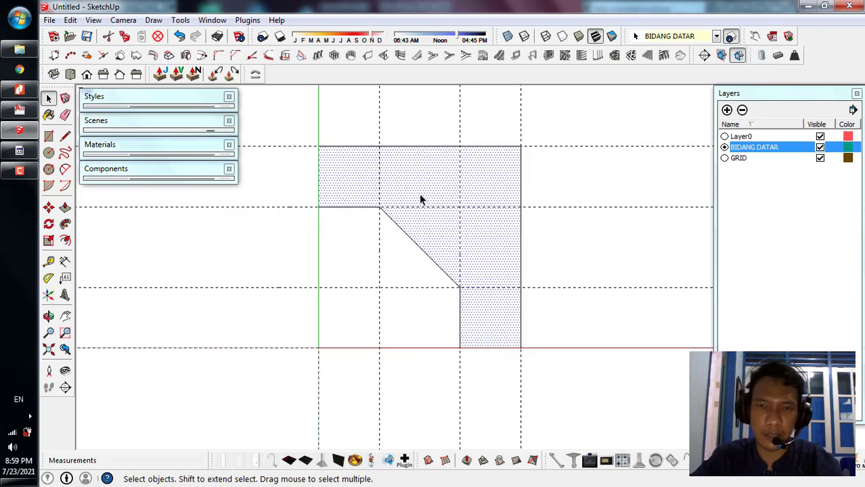
scroll(427, 190, "up", 2)
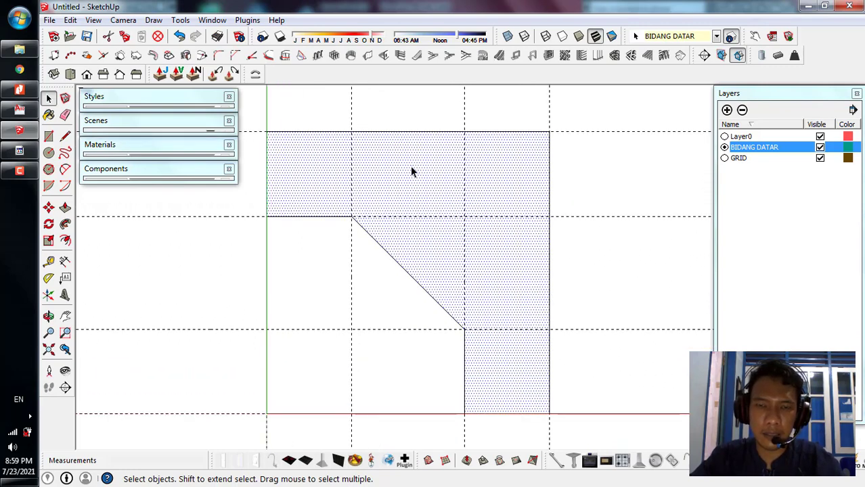
double_click(411, 171)
left_click(590, 195)
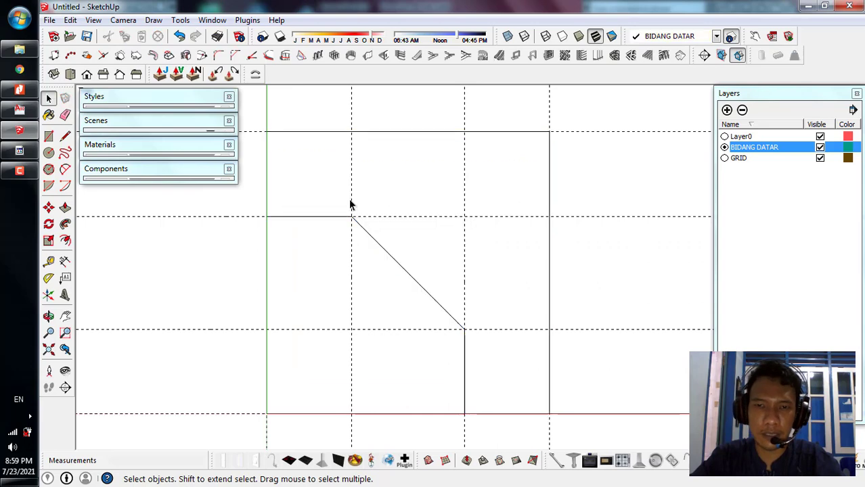
- Group the building face together with its bounding edges
double_click(383, 178)
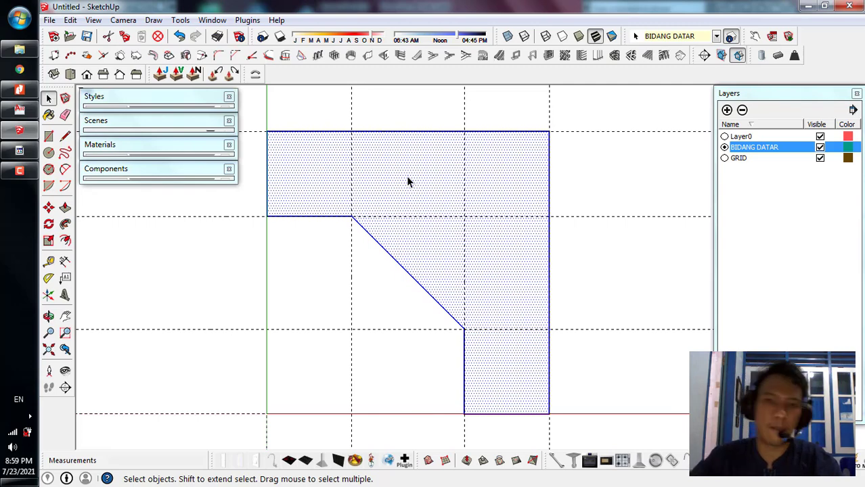
right_click(396, 163)
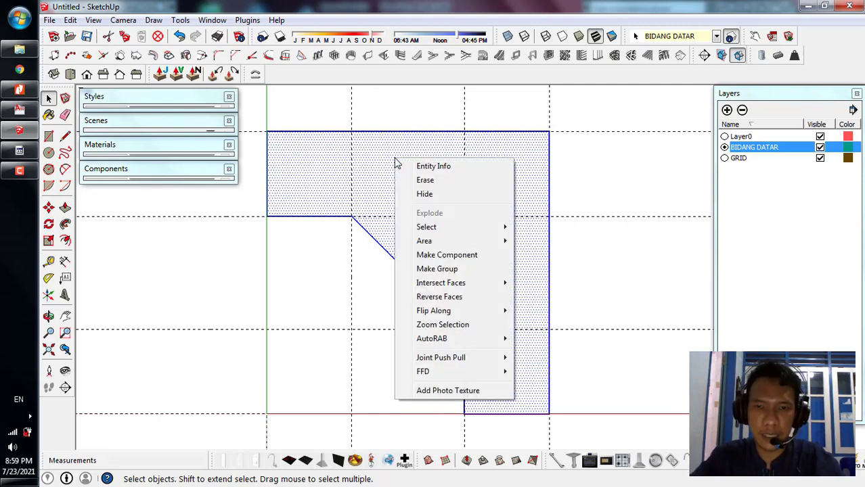
left_click(466, 270)
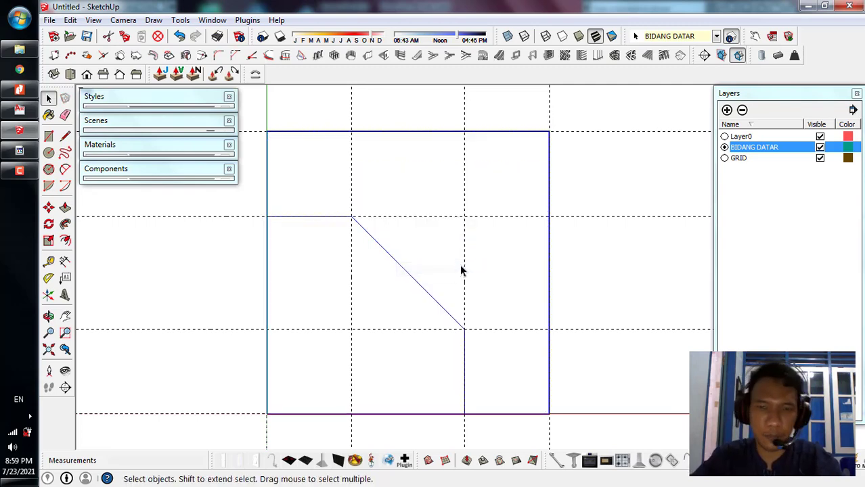
left_click(650, 263)
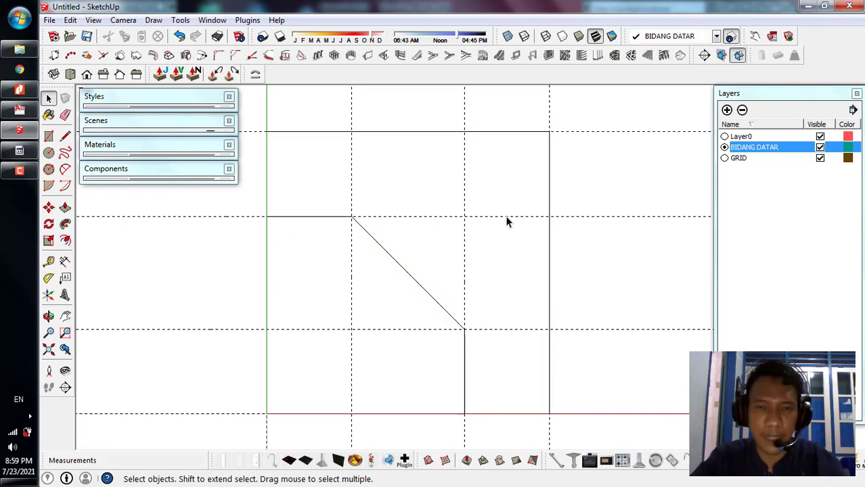
scroll(533, 214, "down", 1)
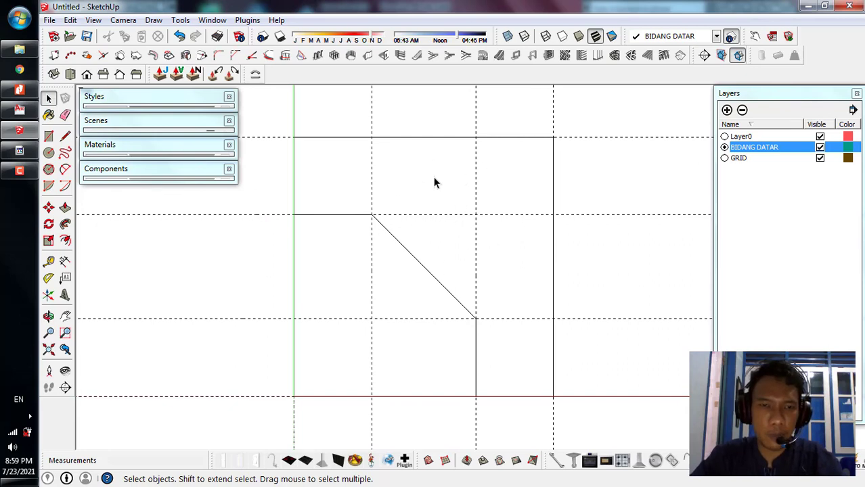
- Paint the grouped building face with the red material Color_A02, and close the Materials browser
left_click(155, 146)
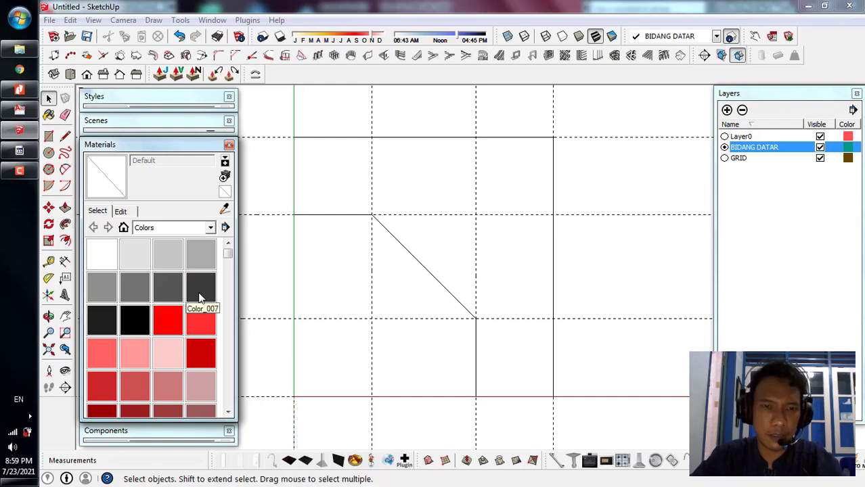
left_click(201, 319)
left_click(373, 175)
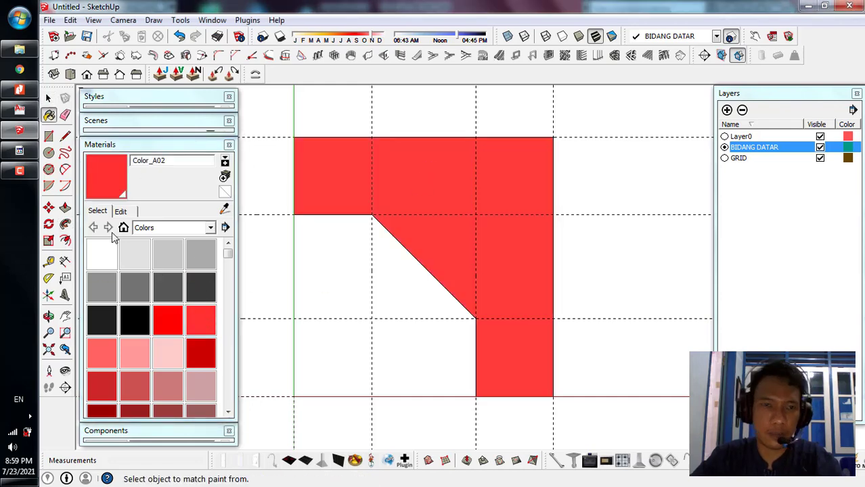
left_click(144, 146)
left_click(145, 146)
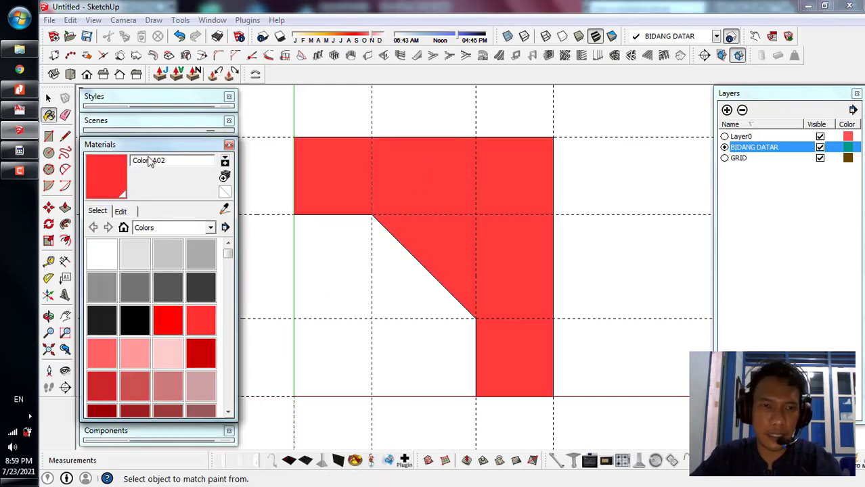
key("space")
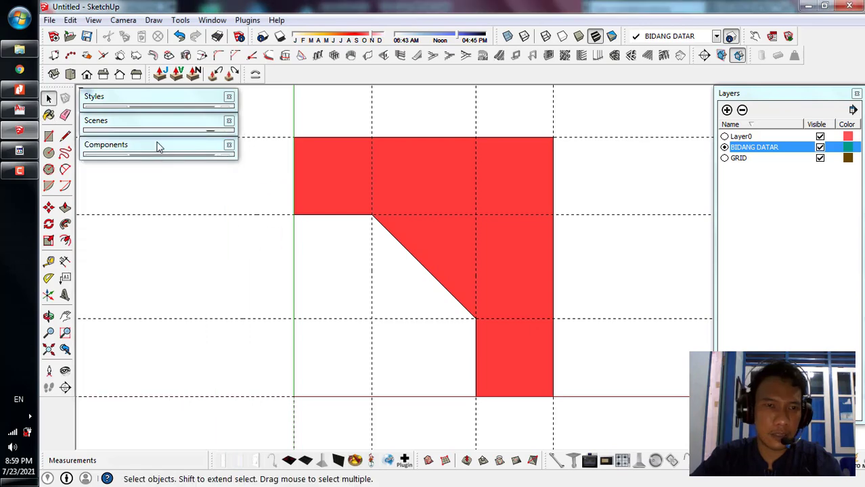
- Try the pale pink material Color_A05 on the building face, and repaint it with Color_A02
left_click(52, 116)
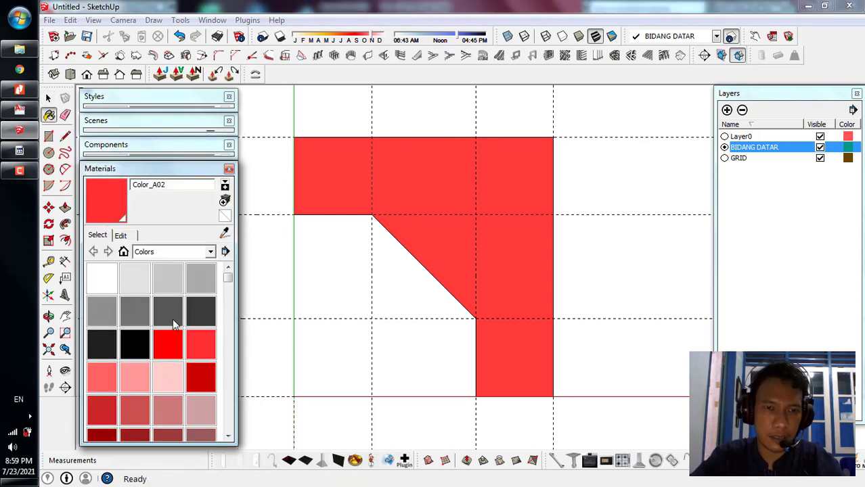
left_click(178, 376)
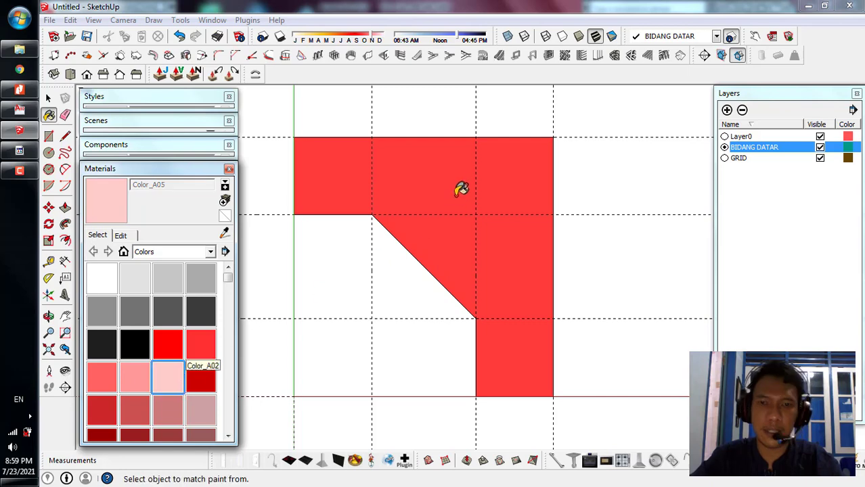
left_click(464, 179)
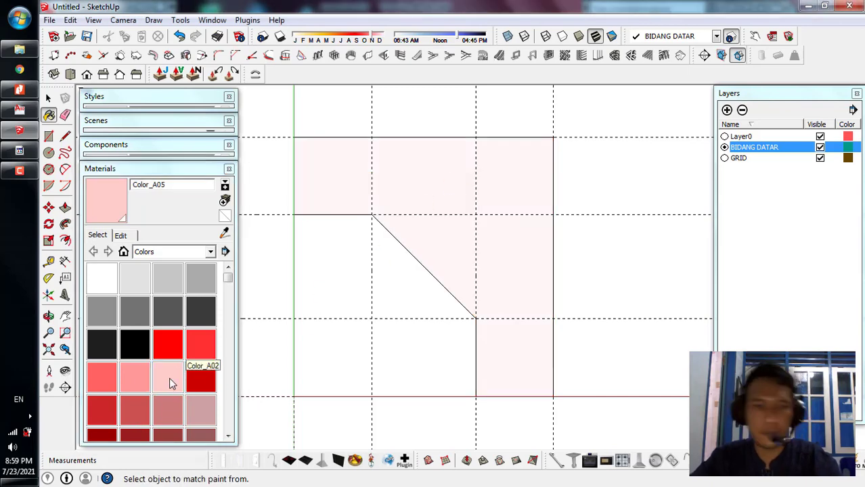
left_click(192, 344)
left_click(428, 172)
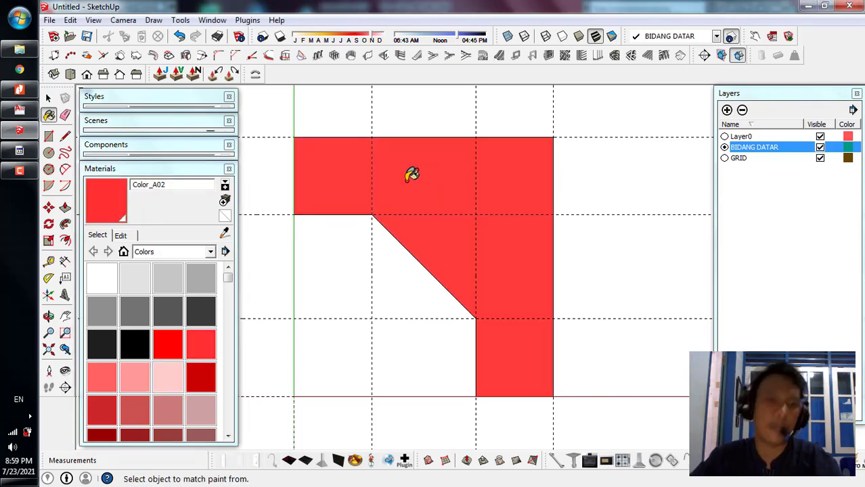
left_click(123, 170)
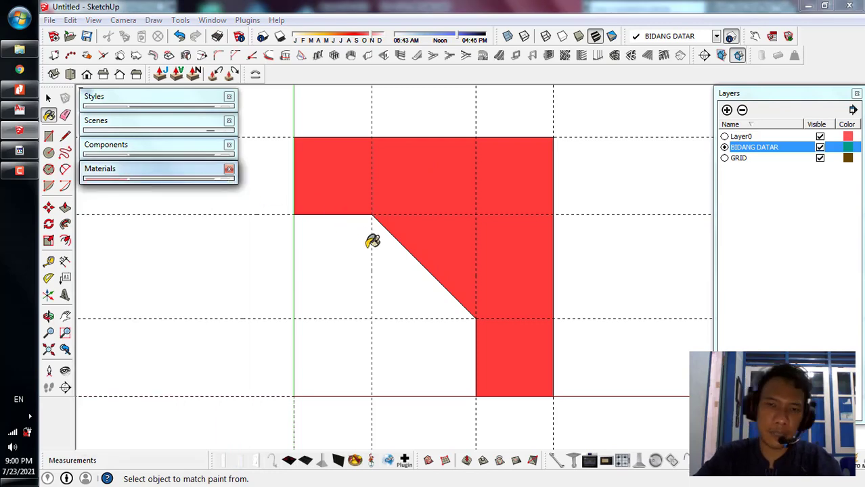
key("space")
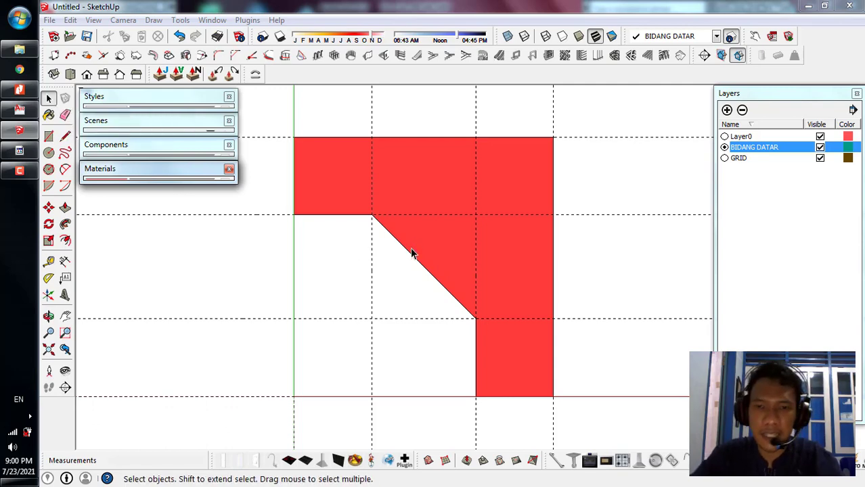
- Switch to Nitro Pro to compare the red building face with the hatched outline on the Grid System sheet
scroll(456, 247, "down", 1)
scroll(456, 246, "up", 1)
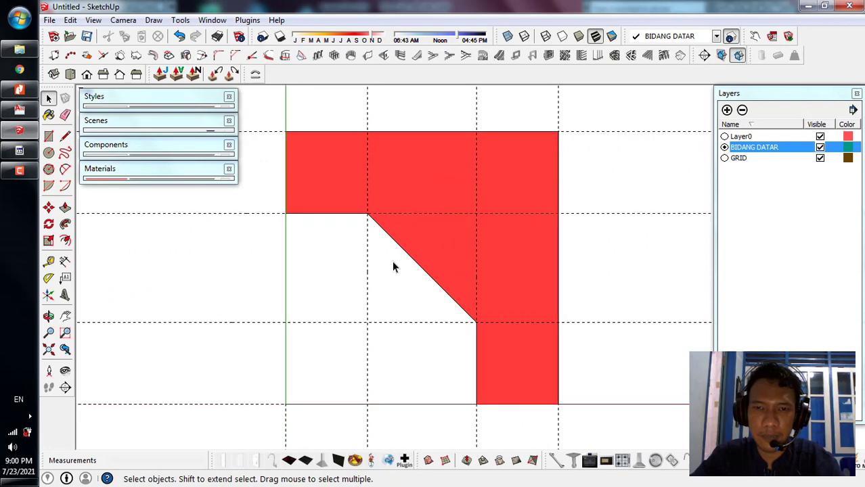
scroll(392, 261, "up", 1)
scroll(569, 235, "down", 1)
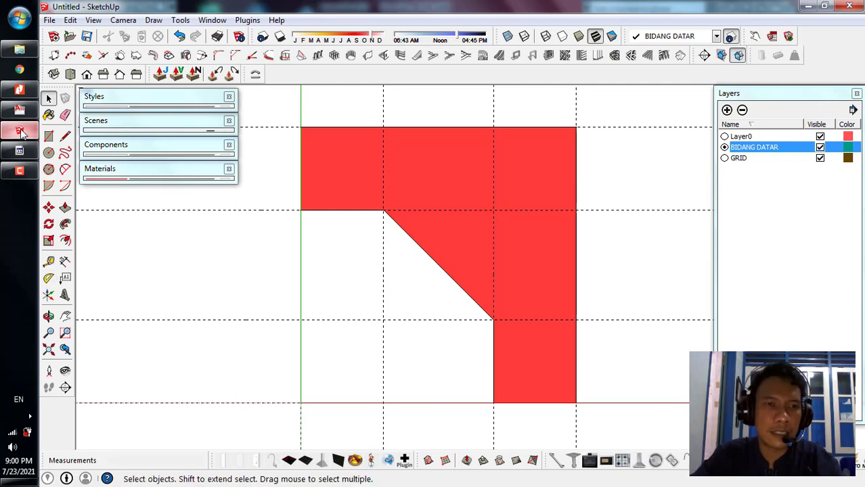
left_click(19, 88)
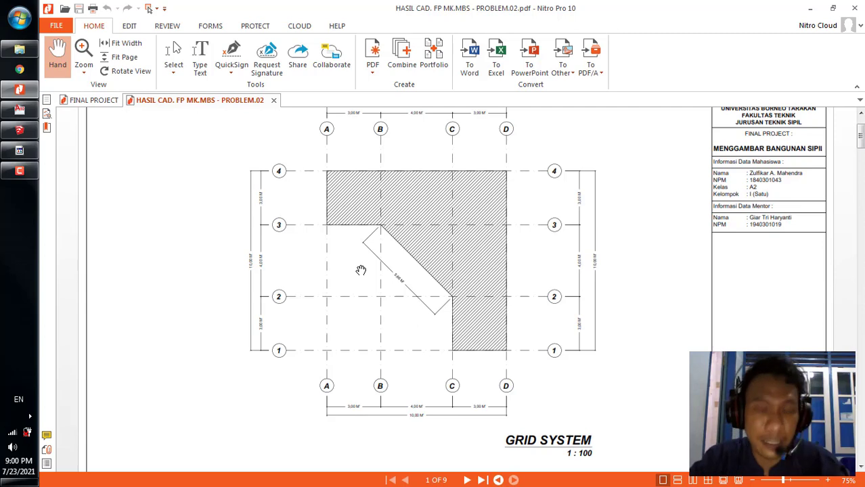
- Examine the footing dimensions on the DETAIL PONDASI sheet, and return to the SketchUp model
scroll(361, 270, "down", 10)
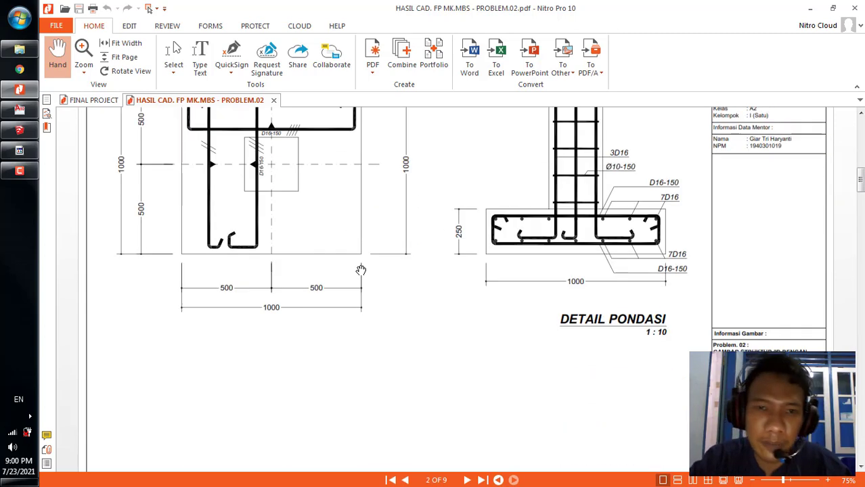
scroll(517, 175, "up", 3)
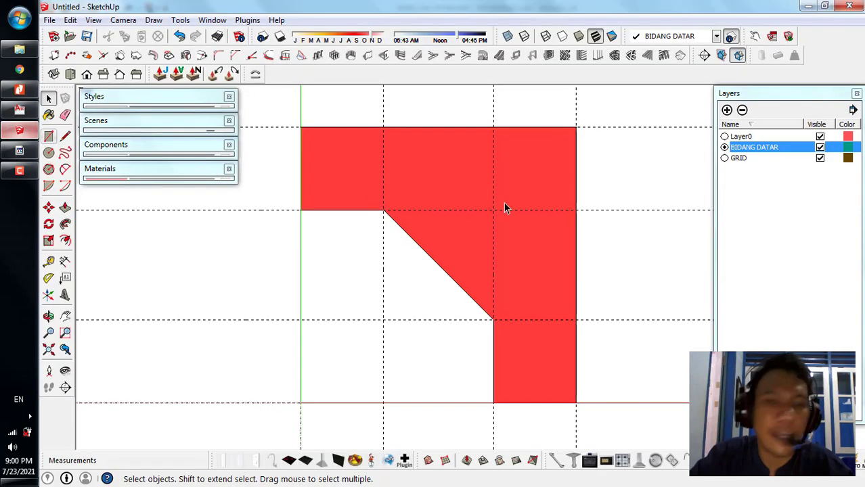
left_click(19, 130)
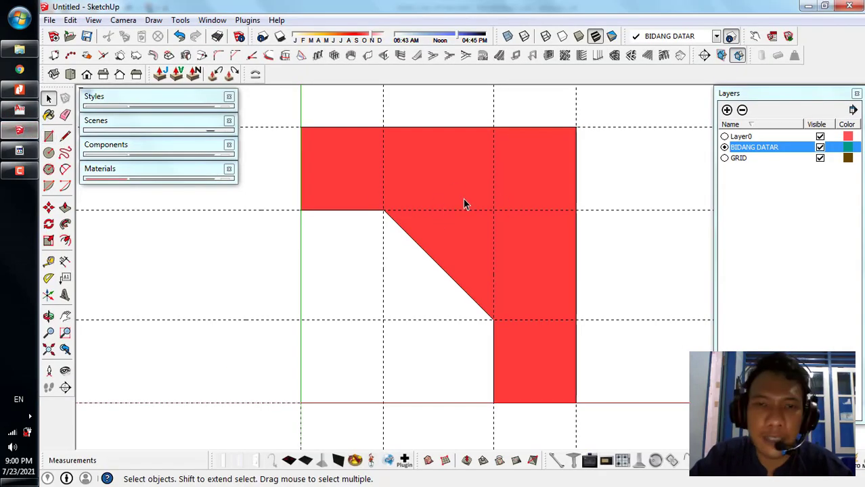
- Add a layer named PONDASI and make it the active layer
left_click(726, 110)
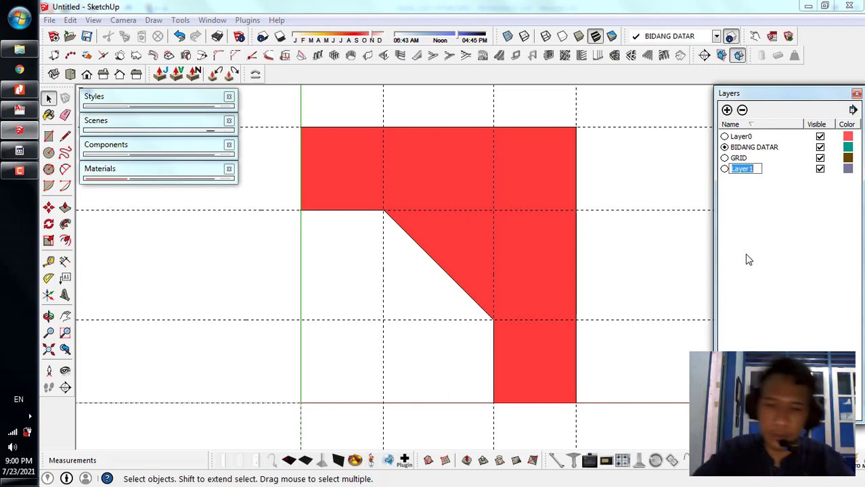
type("PONDASI")
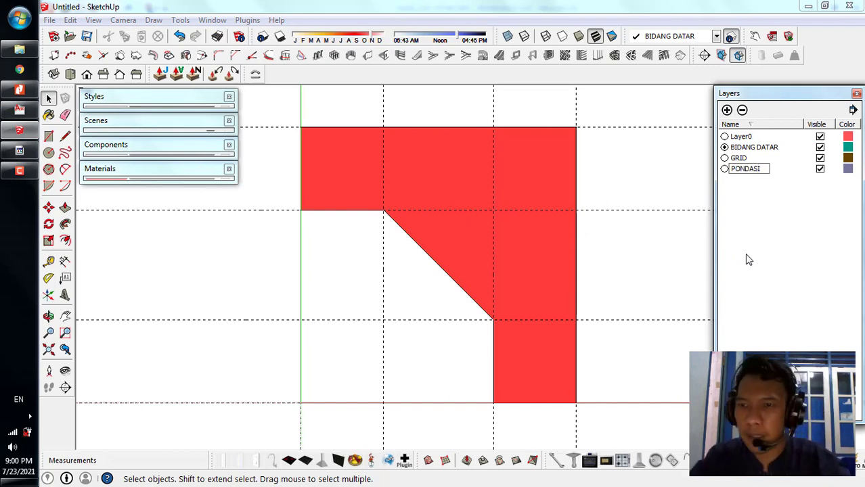
left_click(724, 169)
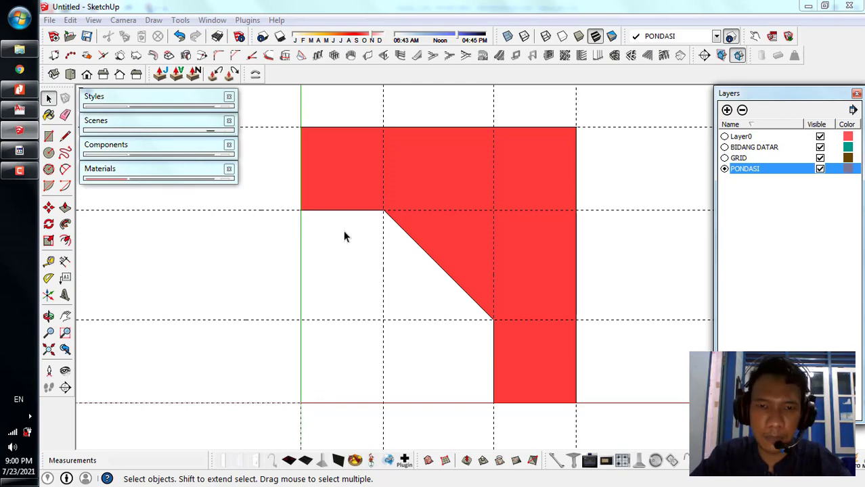
- Draw a 1 m by 1 m square in the empty area below the building face's short arm
scroll(315, 247, "up", 2)
scroll(486, 147, "up", 2)
scroll(458, 147, "down", 2)
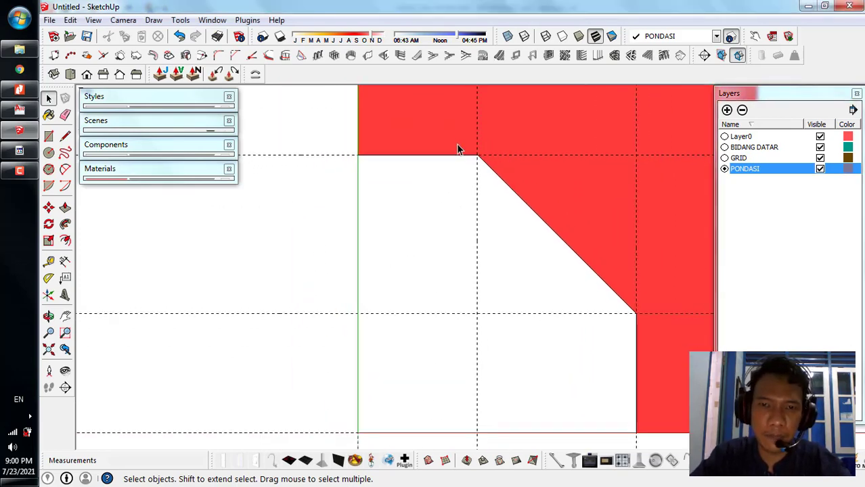
scroll(449, 209, "up", 3)
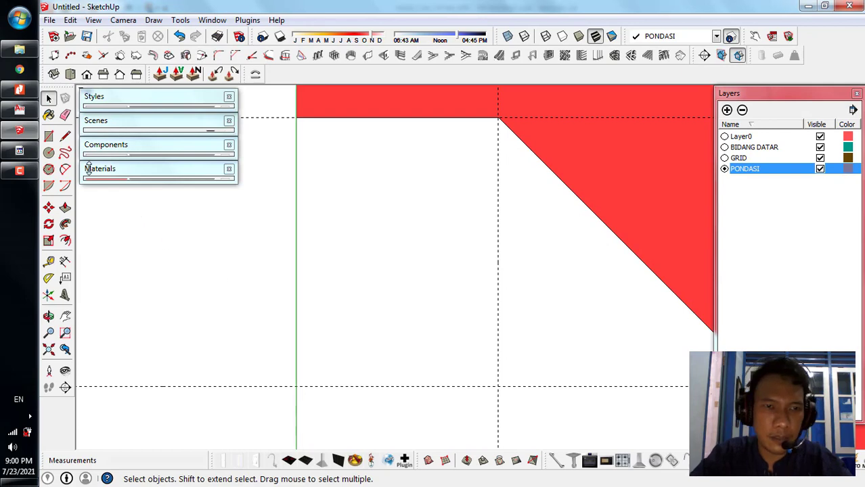
left_click(48, 136)
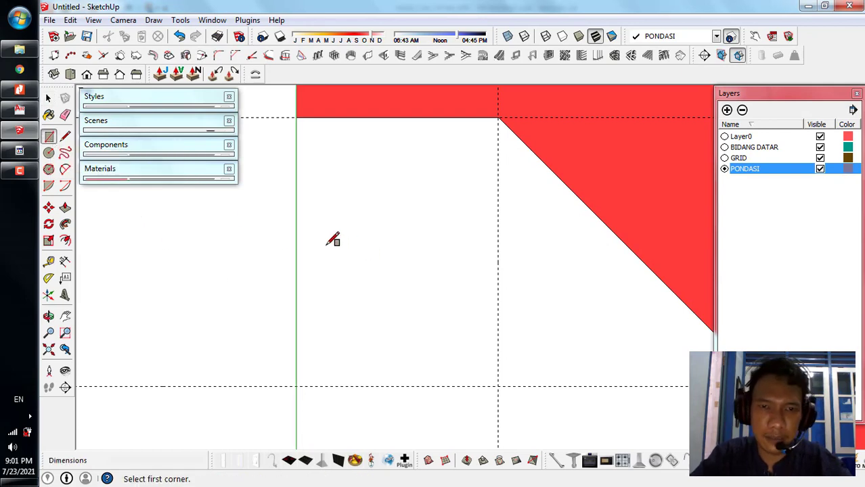
left_click(340, 206)
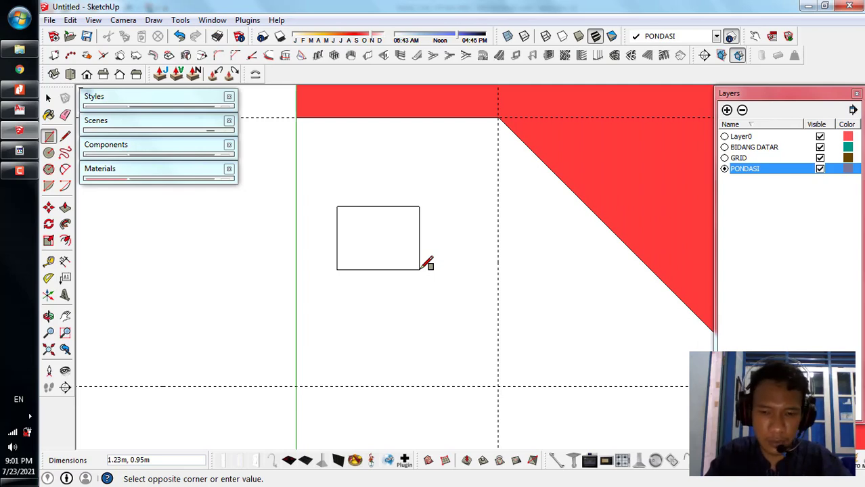
key("Return")
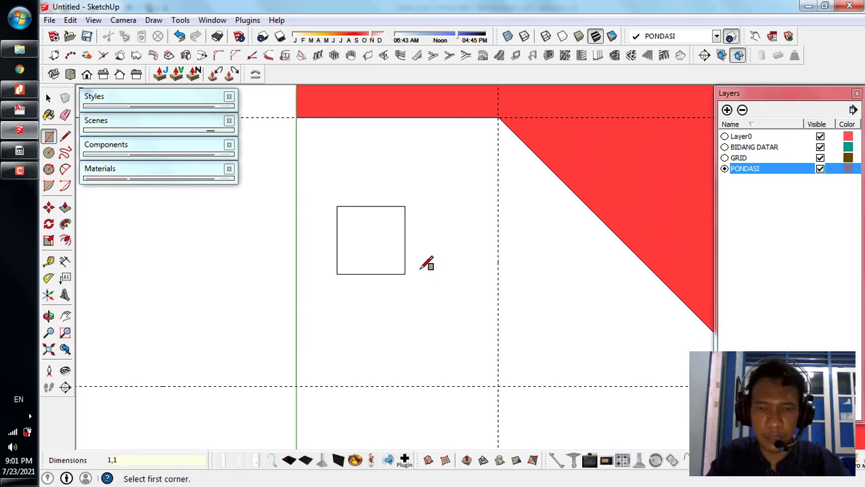
key("space")
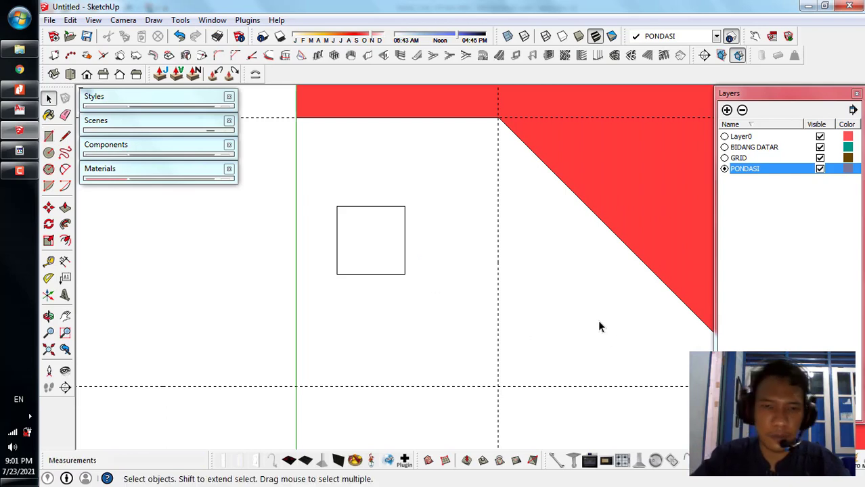
- Turn the 1 m square into a component named PONDASI, replacing the selected geometry
left_click(370, 235)
right_click(370, 235)
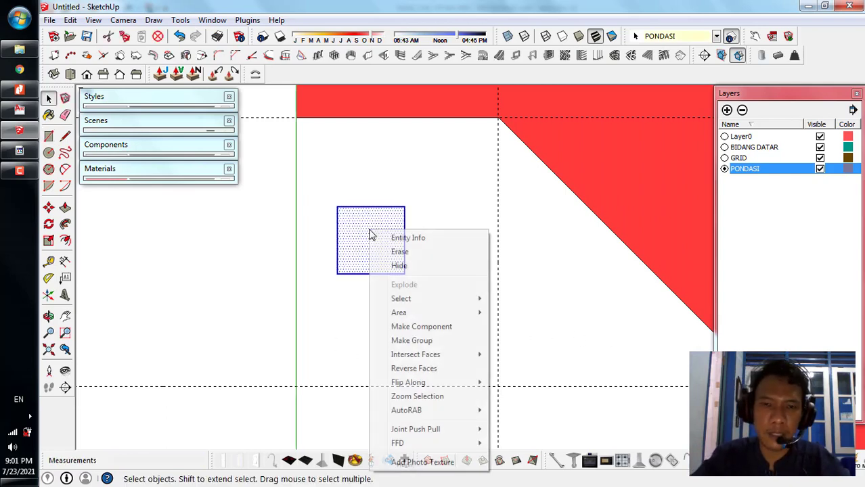
left_click(433, 327)
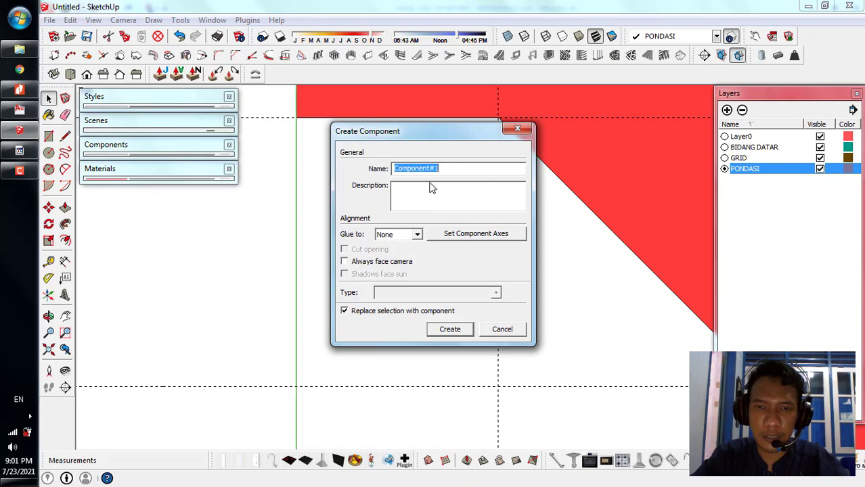
type("PONDASI")
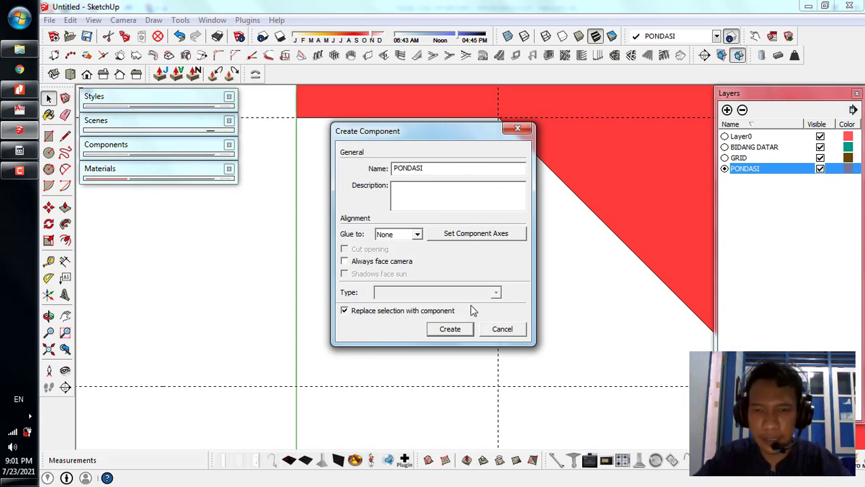
left_click(450, 329)
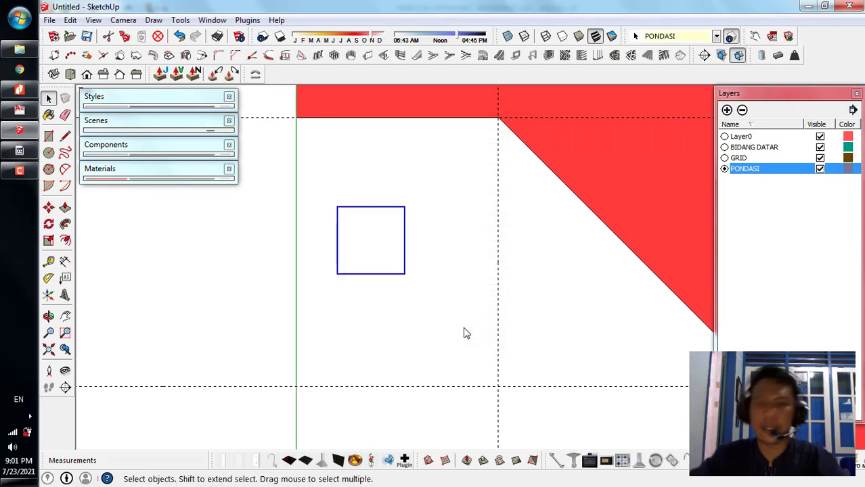
left_click(431, 206)
scroll(353, 243, "down", 4)
scroll(361, 261, "up", 3)
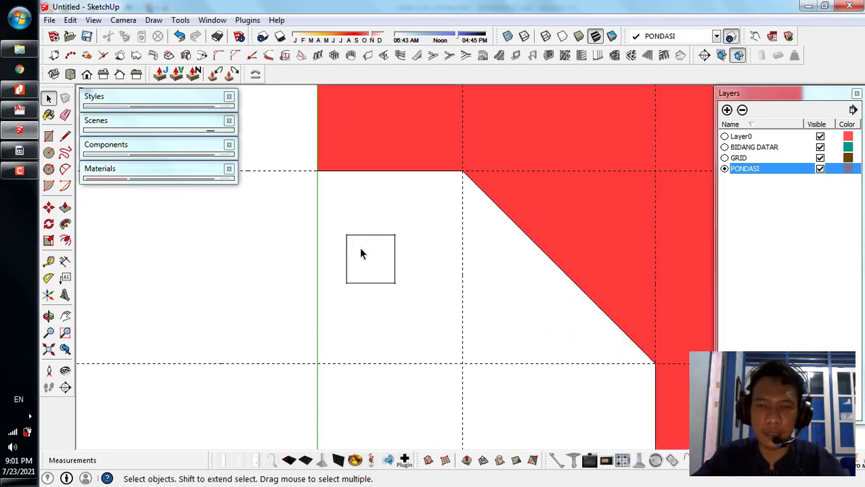
scroll(362, 251, "down", 3)
scroll(358, 250, "up", 4)
scroll(373, 339, "down", 3)
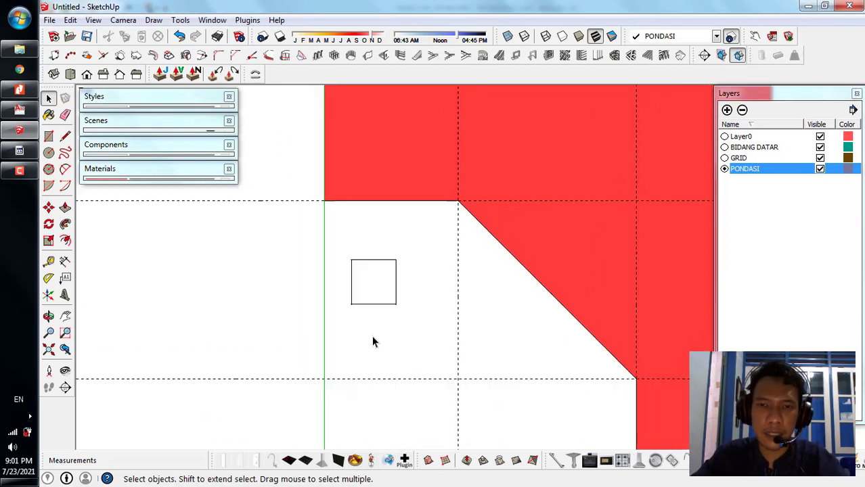
scroll(325, 227, "up", 3)
scroll(323, 224, "down", 3)
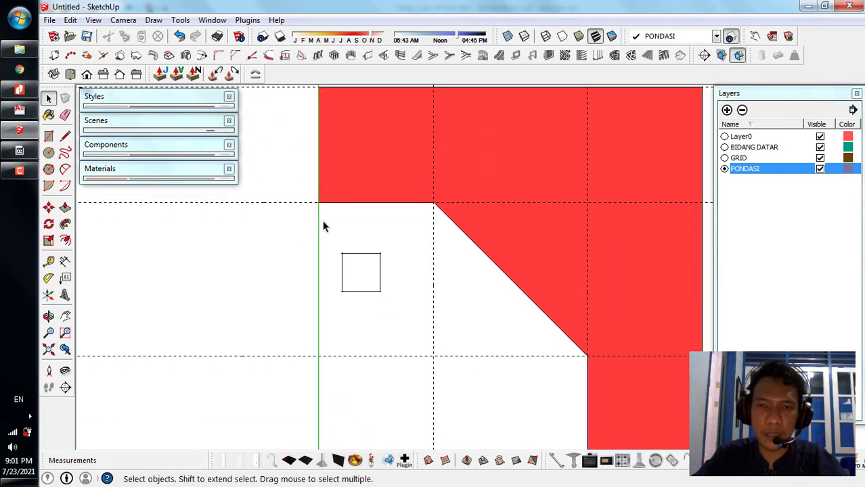
scroll(323, 226, "down", 3)
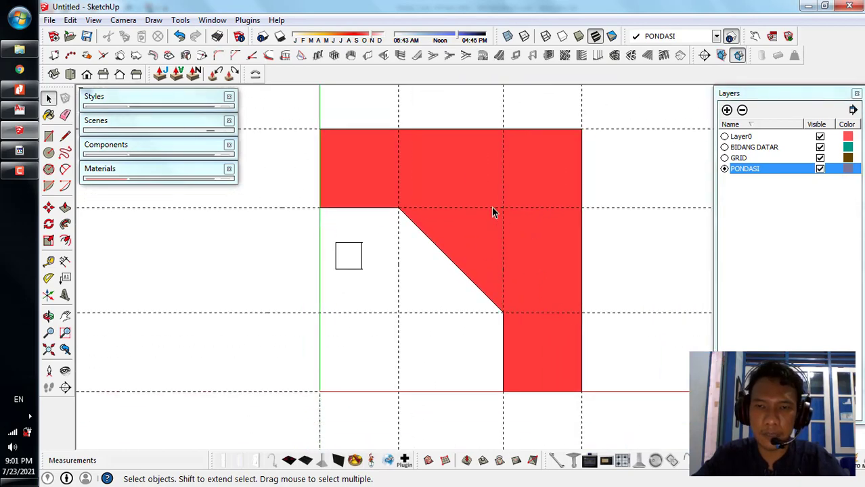
- Inside the PONDASI component, draw two perpendicular centre lines joining the midpoints of the square's opposite edges, and leave the component
scroll(304, 264, "up", 6)
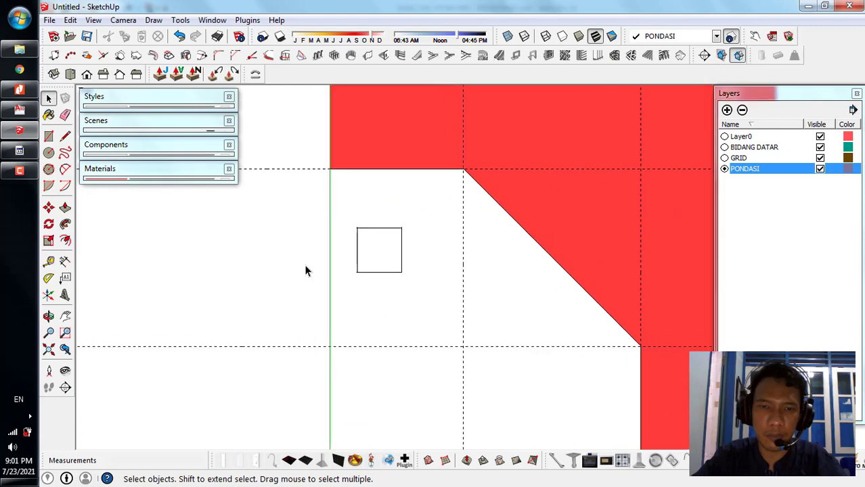
left_click(404, 250)
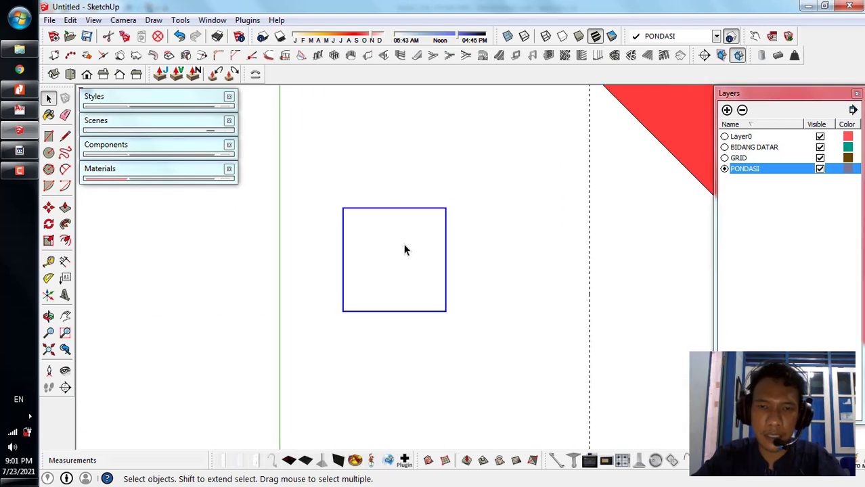
double_click(404, 251)
key("l")
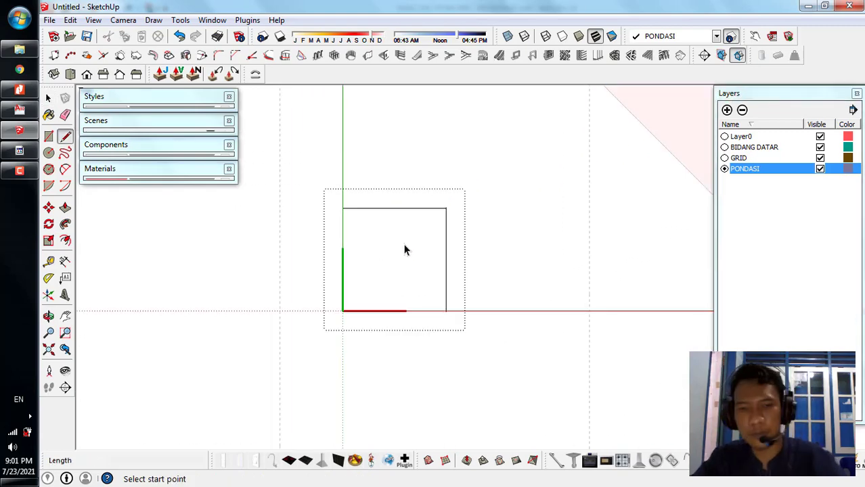
left_click(394, 209)
left_click(394, 310)
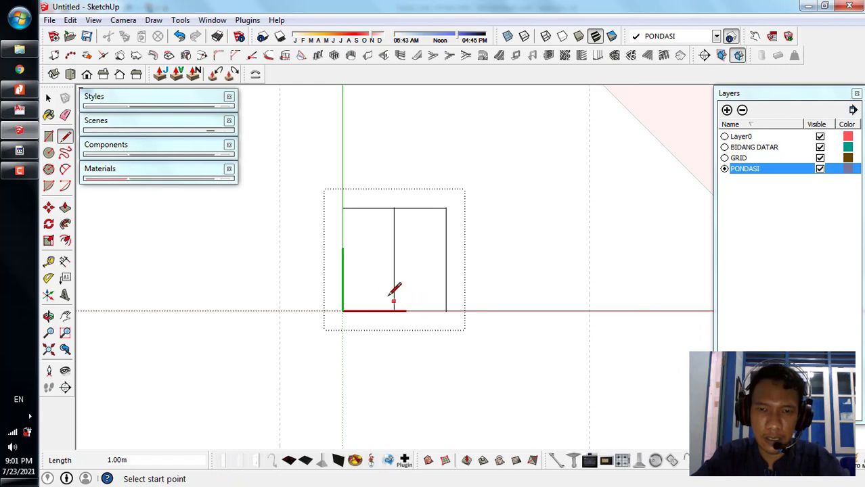
left_click(343, 260)
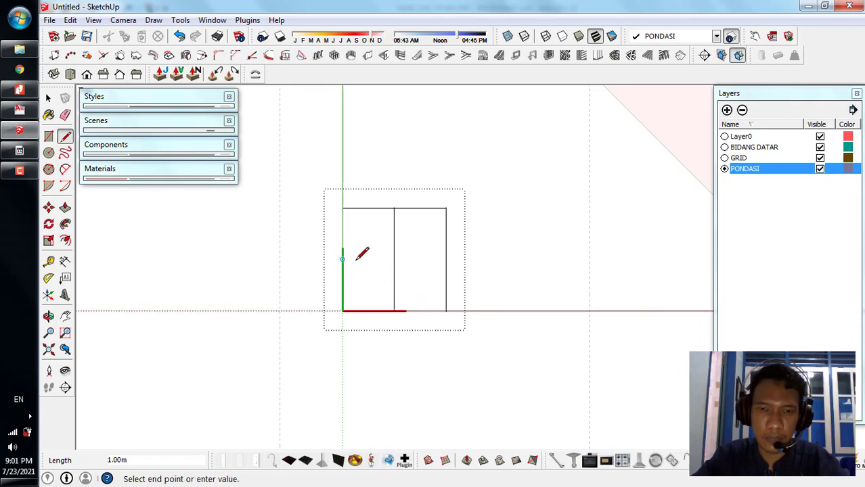
left_click(446, 260)
key("space")
left_click(483, 256)
scroll(410, 301, "down", 3)
scroll(406, 307, "up", 1)
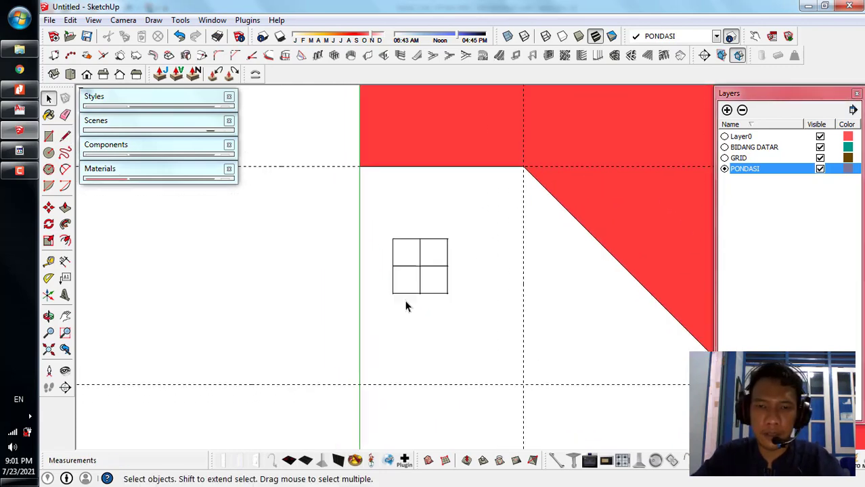
left_click(419, 285)
scroll(429, 264, "down", 2)
scroll(428, 266, "up", 1)
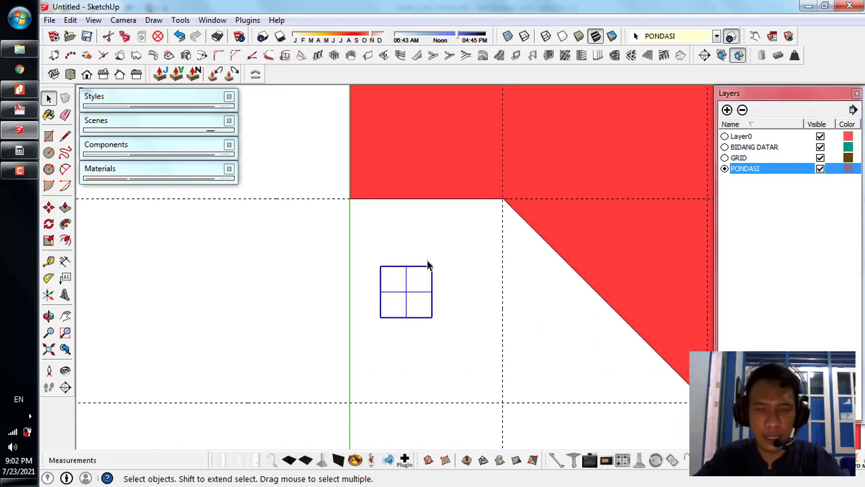
key("m")
key("Escape")
key("space")
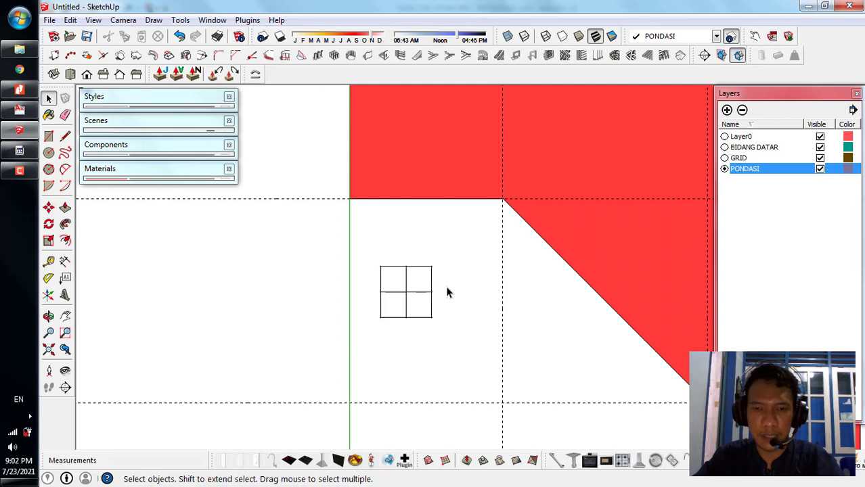
- Move the PONDASI component by its centre point onto the intersection of grid axes A and 3
left_click(406, 284)
key("m")
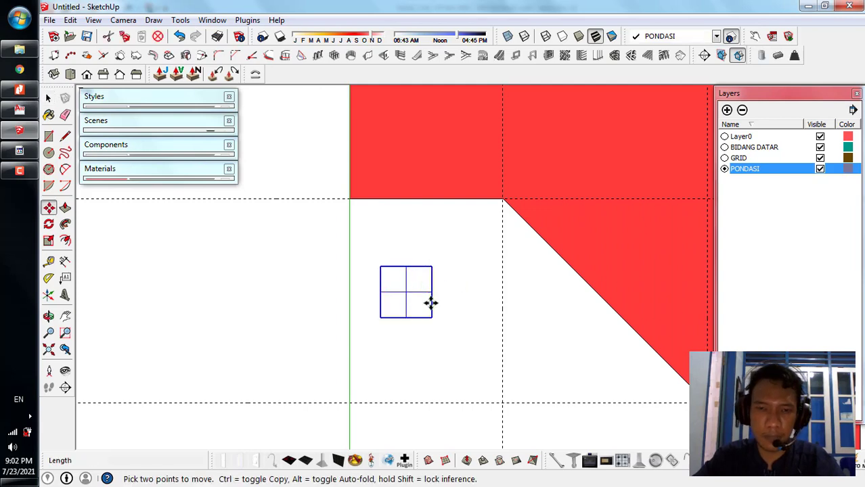
left_click(404, 291)
scroll(317, 198, "up", 2)
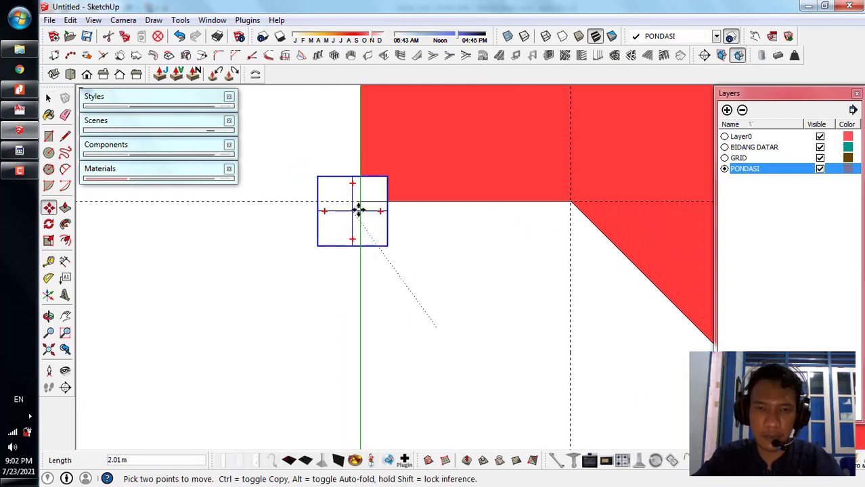
left_click(360, 201)
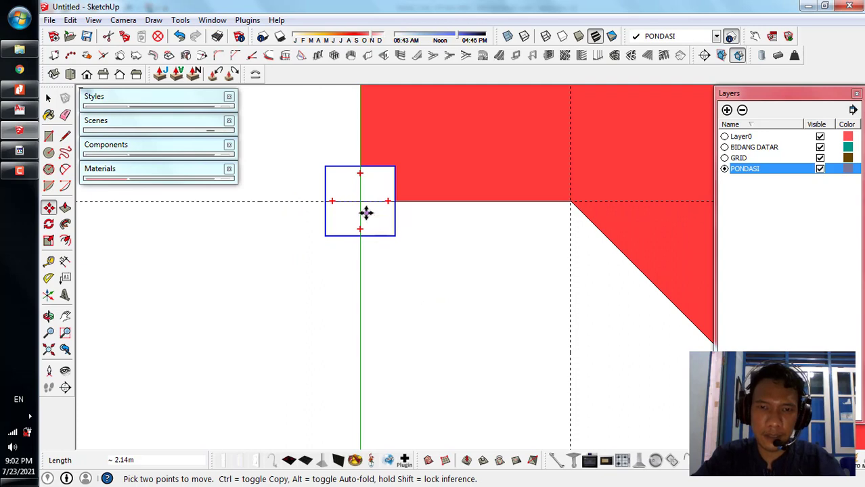
scroll(362, 315, "down", 1)
scroll(411, 282, "up", 2)
key("Escape")
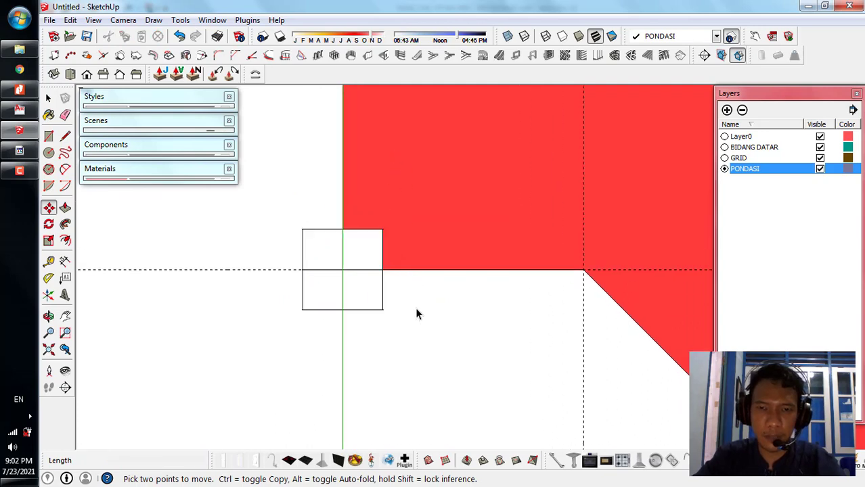
key("space")
- Copy the PONDASI footing by its centre point 3 m along the green axis onto the building face's upper-left corner
scroll(381, 327, "down", 2)
scroll(383, 301, "up", 2)
left_click(394, 310)
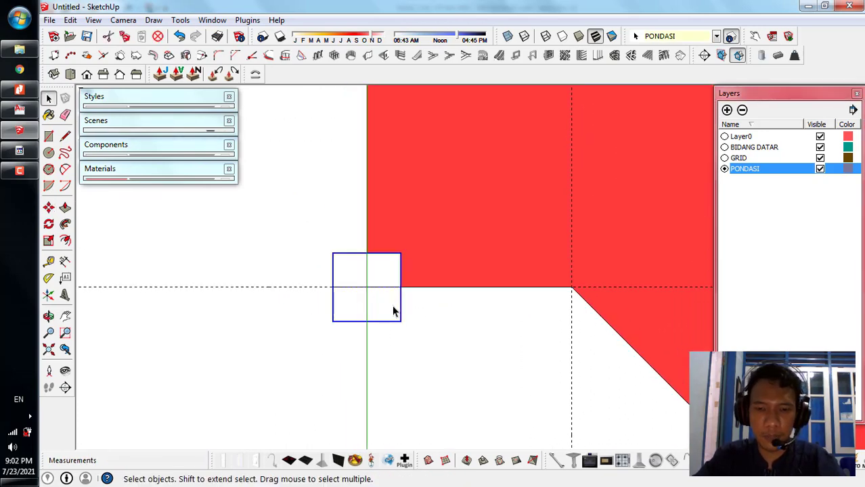
key("m")
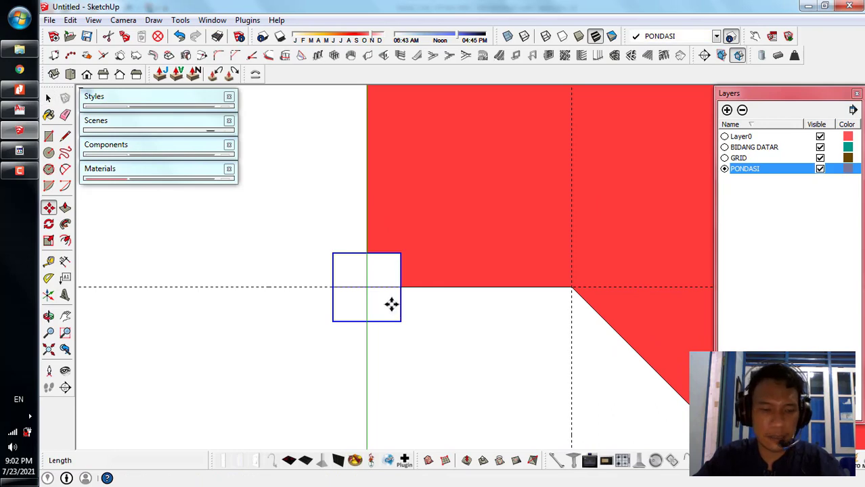
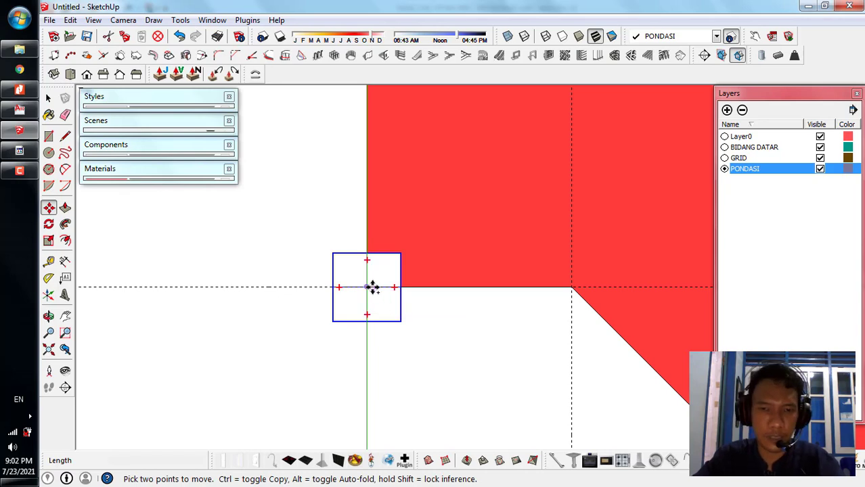
key("ctrl")
left_click(370, 287)
scroll(358, 333, "down", 3)
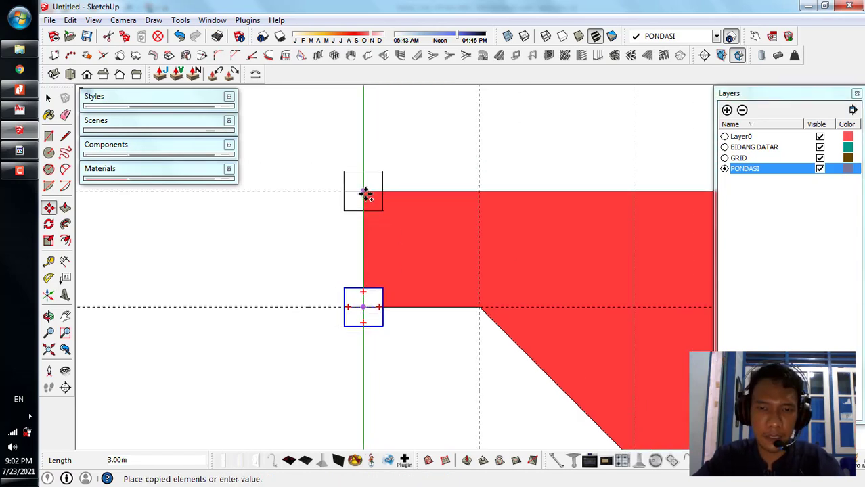
left_click(367, 192)
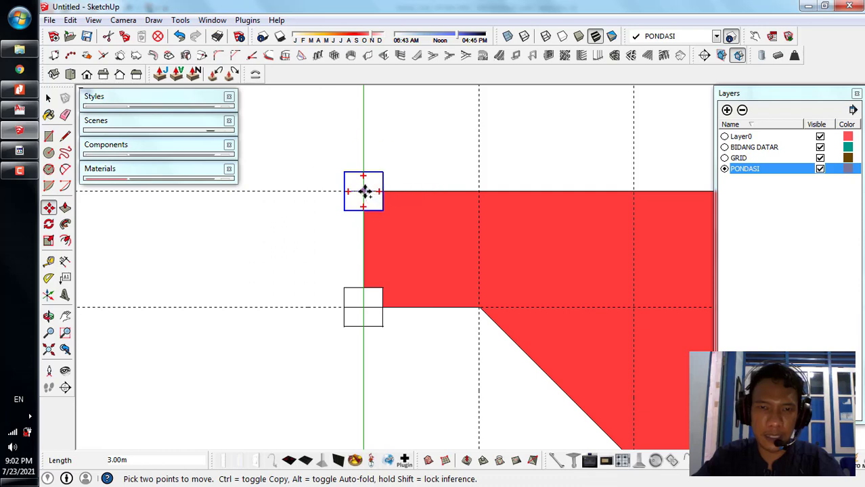
- Copy the footing by its centre onto the second vertical grid axis, at the face's upper edge and at the sloped edge's upper end
left_click(365, 193)
left_click(479, 191)
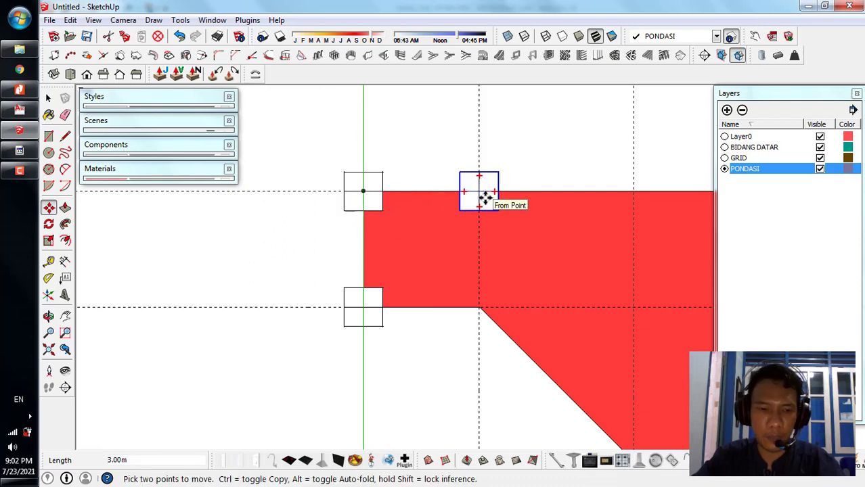
left_click(479, 192)
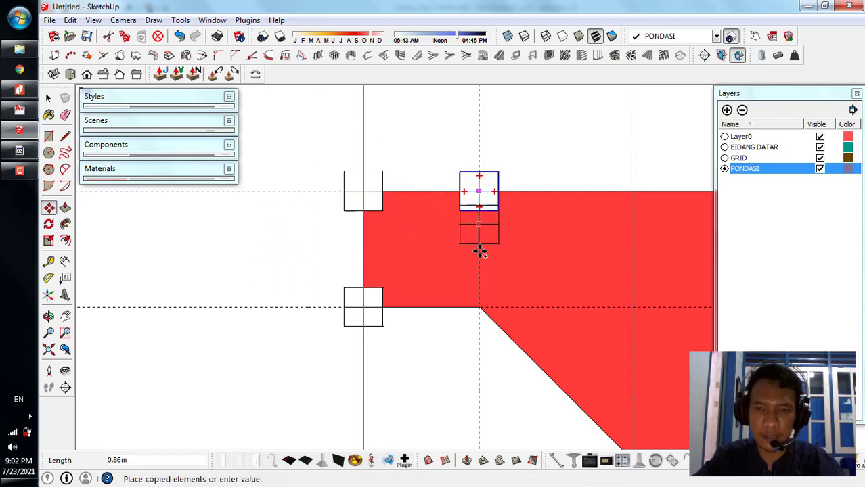
left_click(479, 307)
- Copy the footing onto the third vertical grid axis, 4 m across at the interior intersection and 3 m above it on the upper edge
scroll(251, 257, "down", 3)
scroll(434, 251, "up", 5)
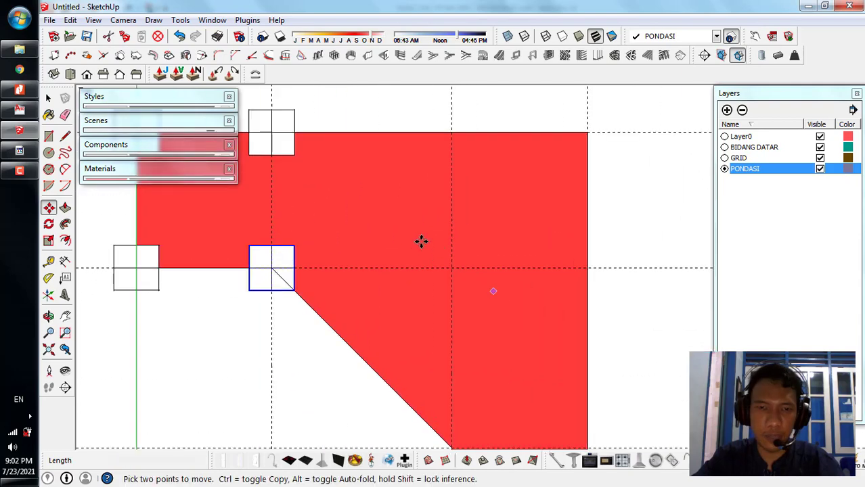
left_click(270, 269)
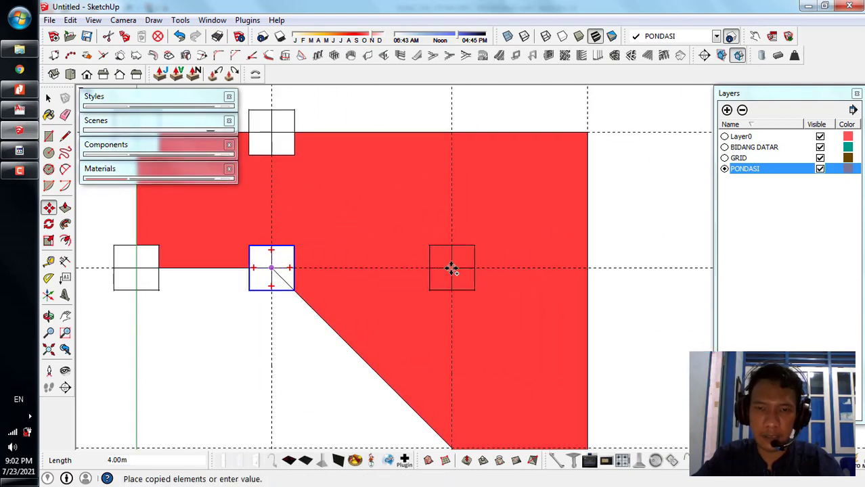
left_click(451, 269)
left_click(451, 272)
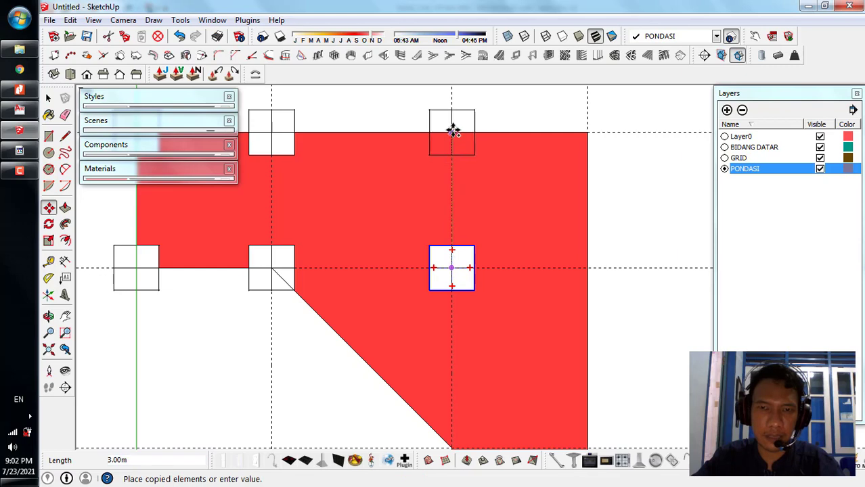
left_click(451, 136)
- Copy the footing onto the face's upper-right corner and onto the grid intersection 3 m below it on the right edge
left_click(455, 135)
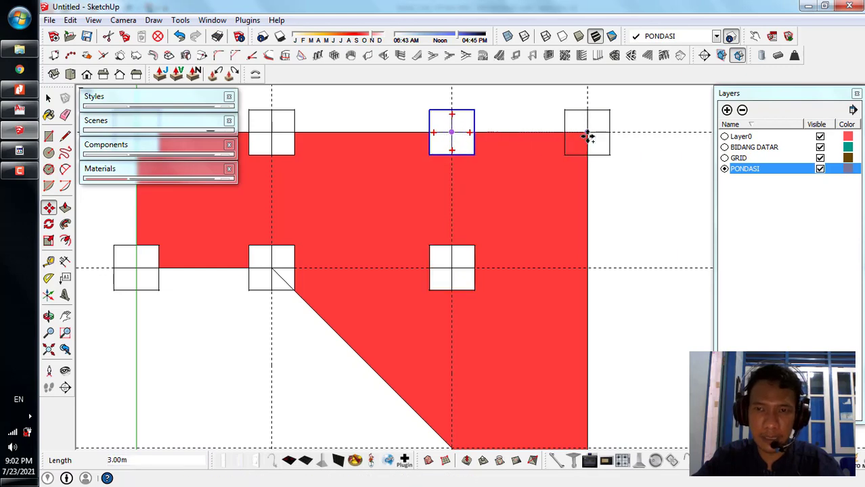
left_click(587, 133)
left_click(586, 132)
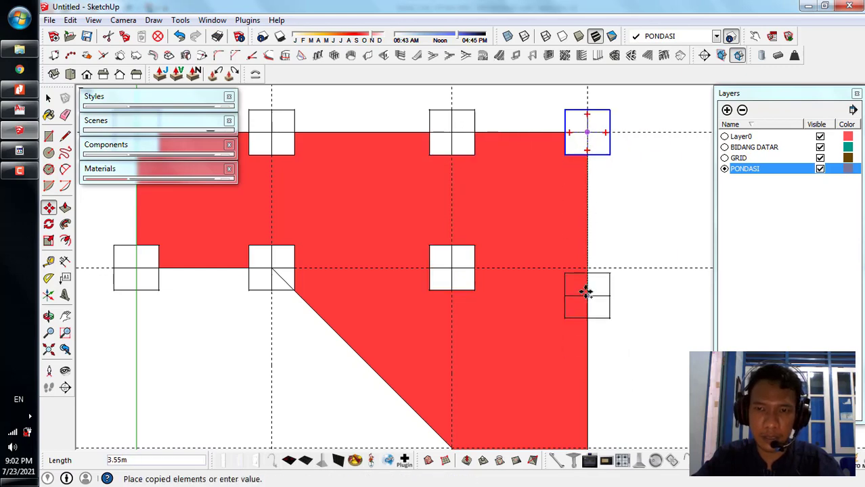
left_click(587, 267)
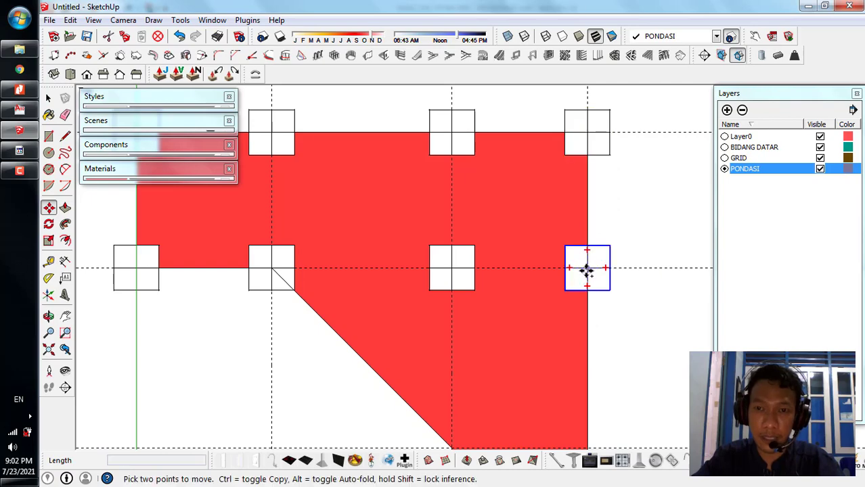
- Copy the footing down the face's right edge, 4 m to the next grid intersection and 3 m further to the lower-right corner
left_click(586, 267)
scroll(561, 158, "down", 2)
scroll(563, 157, "down", 1)
scroll(581, 332, "up", 1)
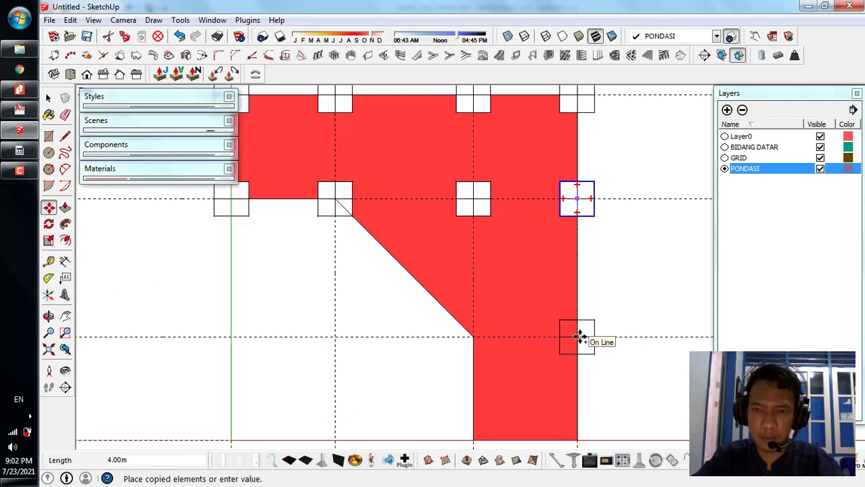
left_click(578, 335)
scroll(565, 338, "down", 1)
scroll(580, 243, "up", 2)
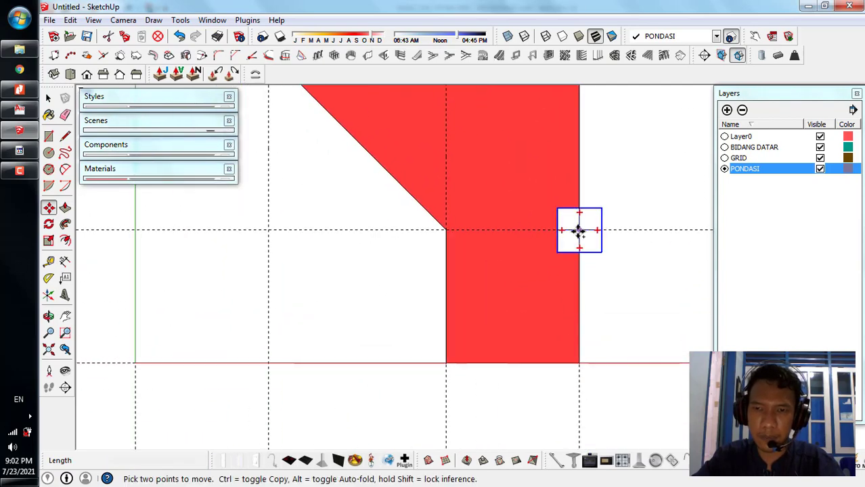
left_click(579, 230)
left_click(580, 372)
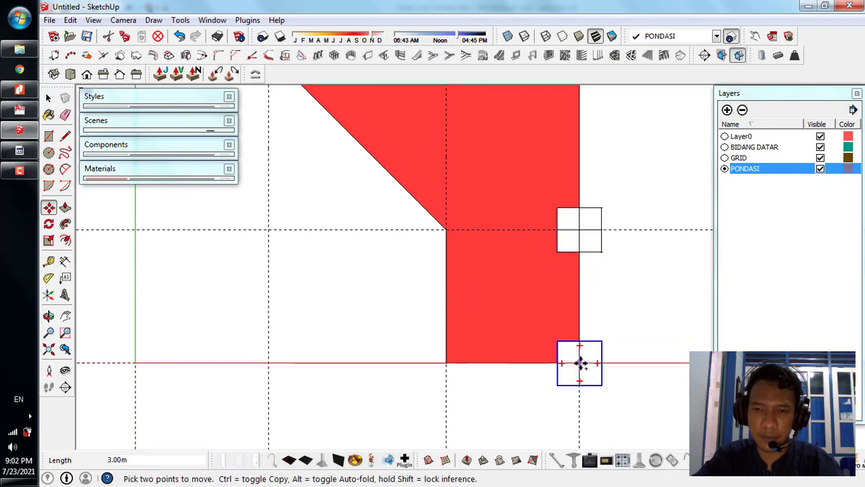
- Copy the footing onto the face's lower-left corner on the red axis and onto the sloped edge's lower end, and leave the Move command
left_click(580, 363)
left_click(447, 363)
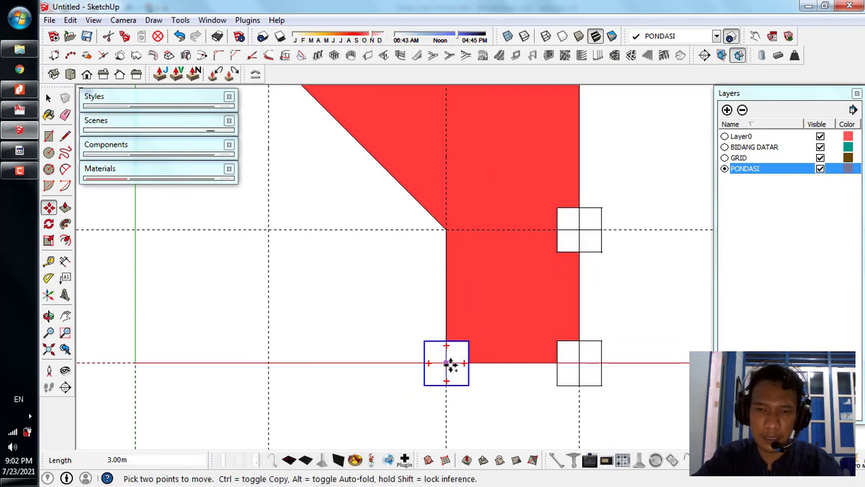
left_click(446, 363)
left_click(446, 230)
scroll(440, 267, "down", 1)
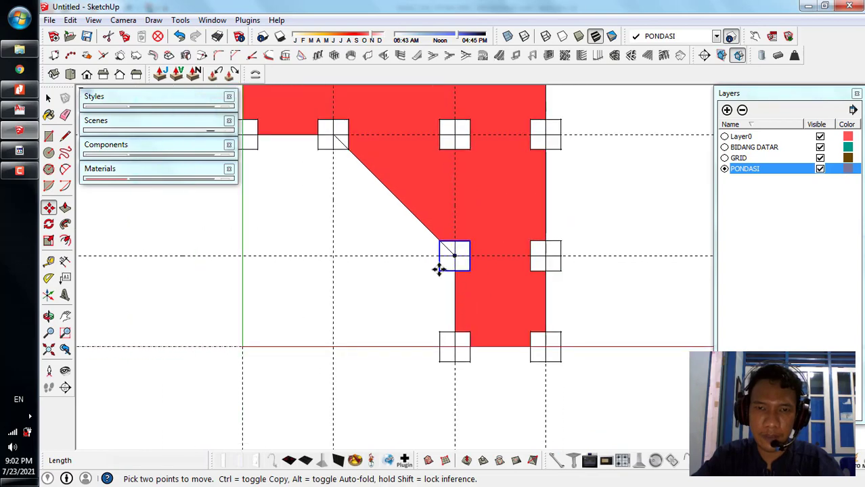
scroll(518, 325, "down", 2)
key("space")
scroll(554, 247, "up", 3)
scroll(552, 242, "down", 1)
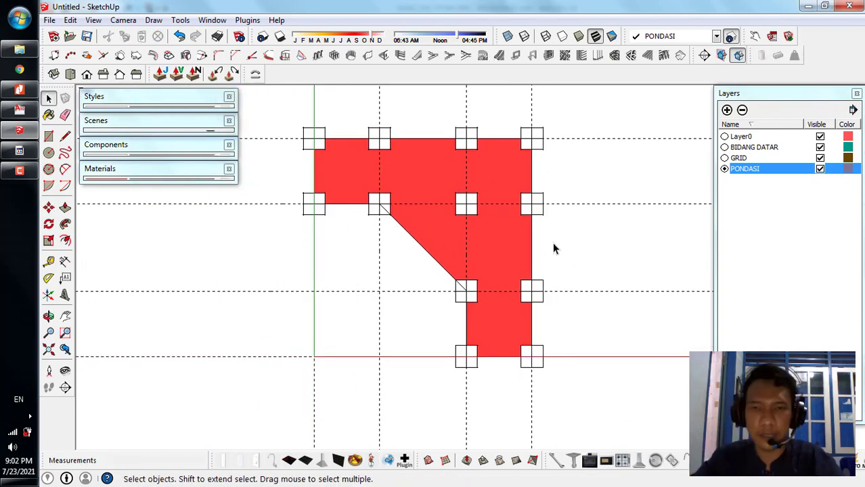
scroll(473, 208, "up", 2)
scroll(464, 247, "down", 1)
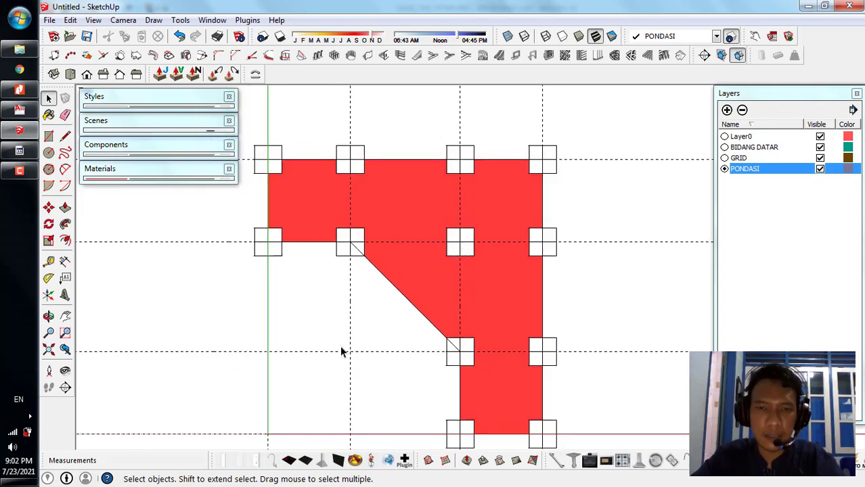
- Copy the footing at the short arm's lower corner along the green axis to an empty spot nearer the origin, and deselect it
mouse_move(349, 324)
middle_mouse_down()
mouse_move(436, 257)
mouse_move(466, 196)
middle_mouse_up()
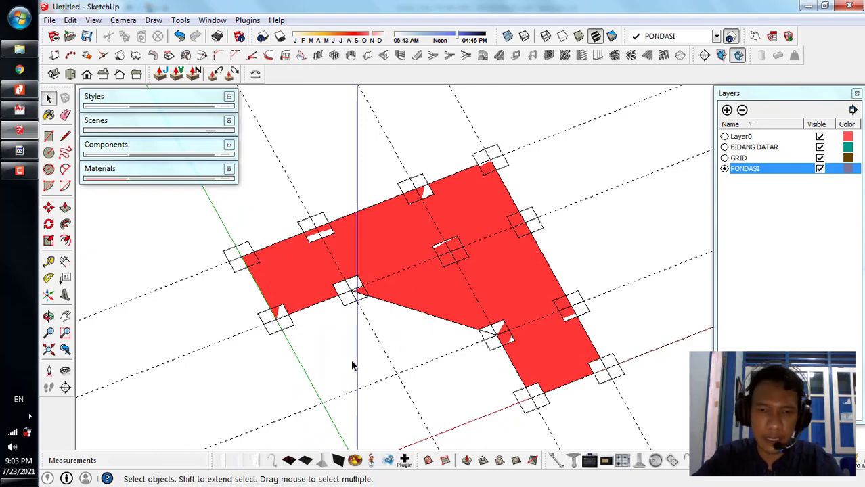
mouse_move(353, 362)
middle_mouse_down()
mouse_move(384, 270)
mouse_move(367, 386)
mouse_move(410, 283)
mouse_move(434, 295)
middle_mouse_up()
scroll(299, 271, "up", 5)
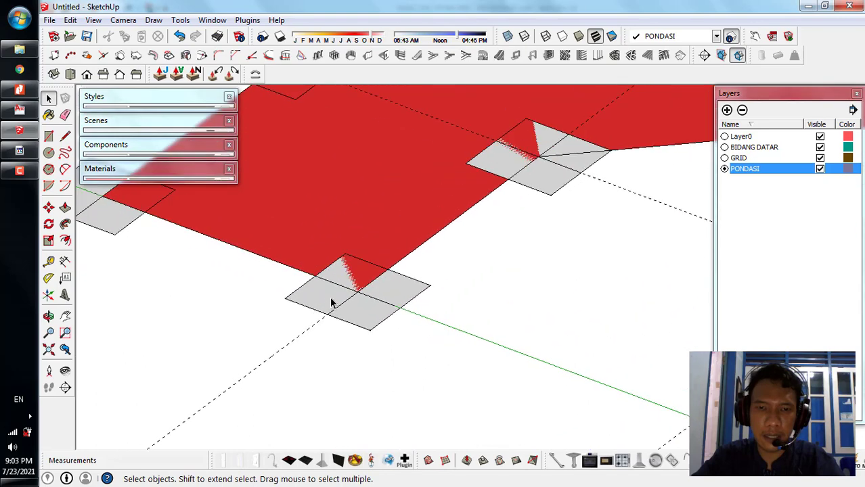
scroll(376, 314, "up", 2)
left_click(377, 319)
scroll(314, 259, "down", 3)
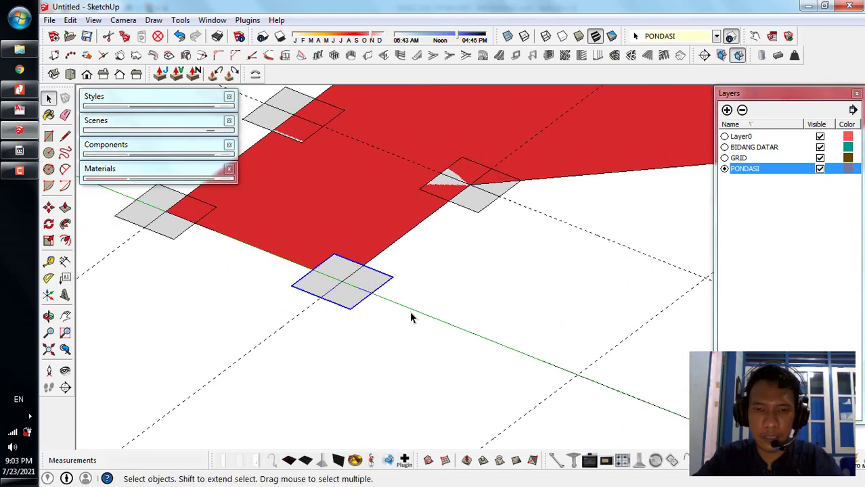
key("m")
key("ctrl")
left_click(342, 284)
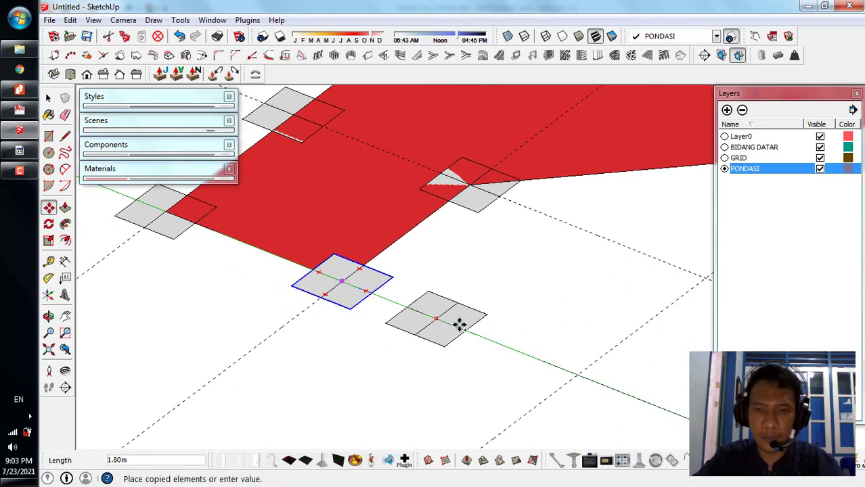
left_click(471, 331)
scroll(353, 329, "down", 4)
key("space")
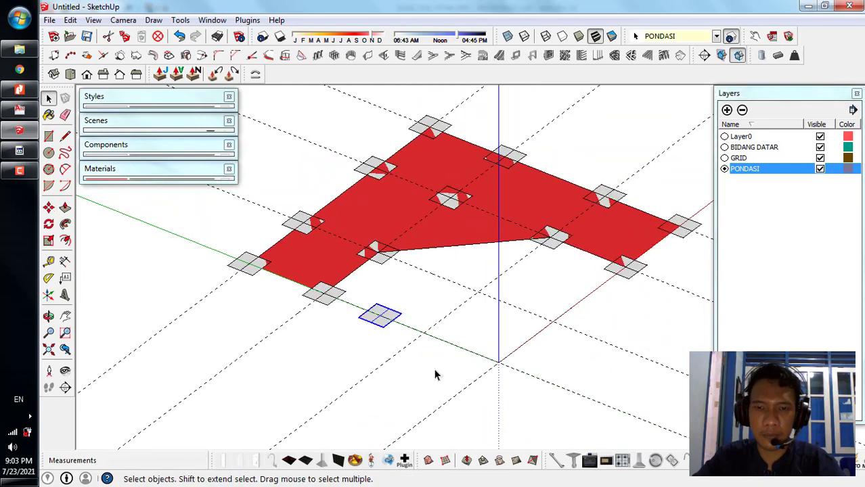
left_click(437, 374)
scroll(488, 324, "up", 2)
scroll(389, 339, "down", 2)
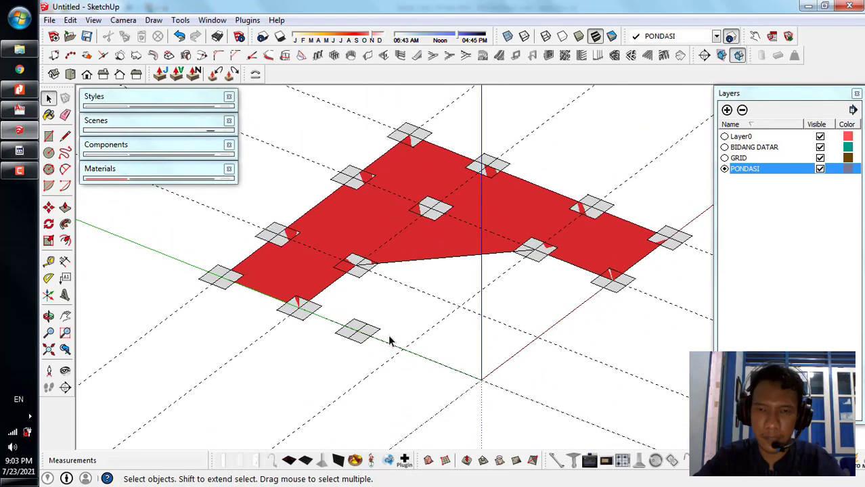
- Erase the two centre lines inside the PONDASI component using the separate copy, and leave the component
scroll(349, 348, "up", 5)
left_click(353, 344)
double_click(352, 344)
scroll(343, 332, "up", 2)
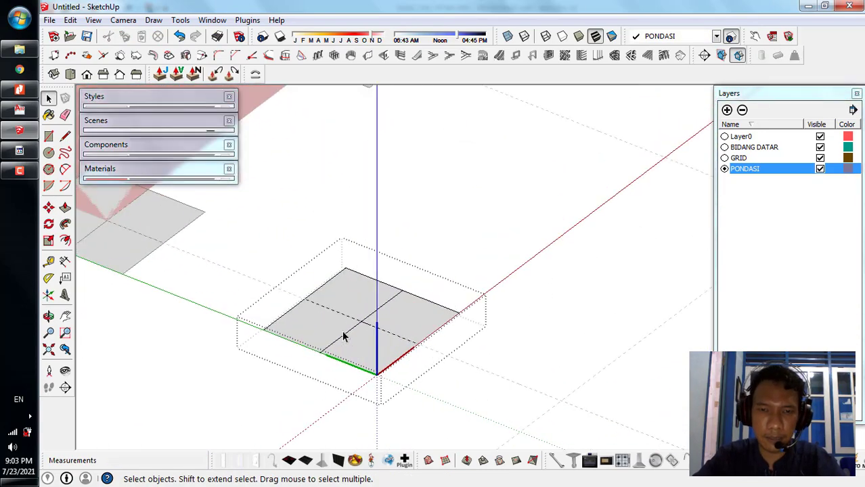
key("e")
mouse_move(346, 318)
left_mouse_down()
mouse_move(367, 313)
mouse_move(381, 326)
left_mouse_up()
key("space")
scroll(508, 277, "down", 4)
left_click(460, 372)
scroll(343, 352, "down", 3)
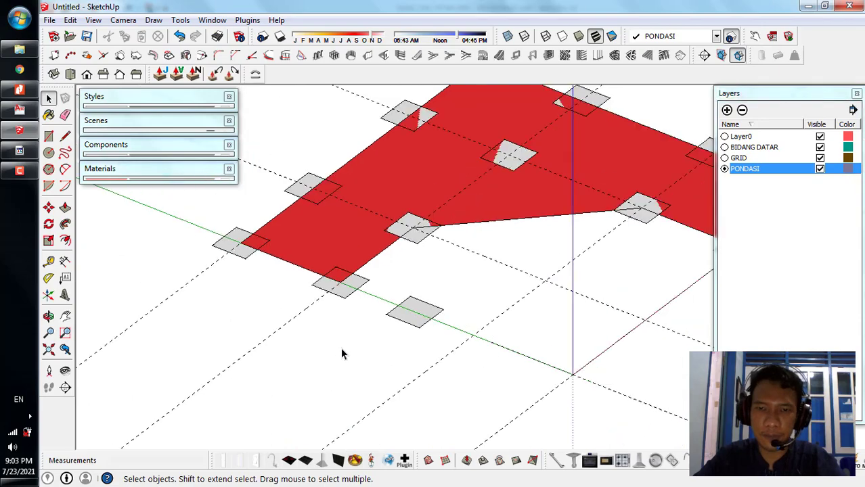
- Switch the camera to perspective projection and frame the separate footing copy beside the short arm
middle_click_drag(344, 352, 393, 306)
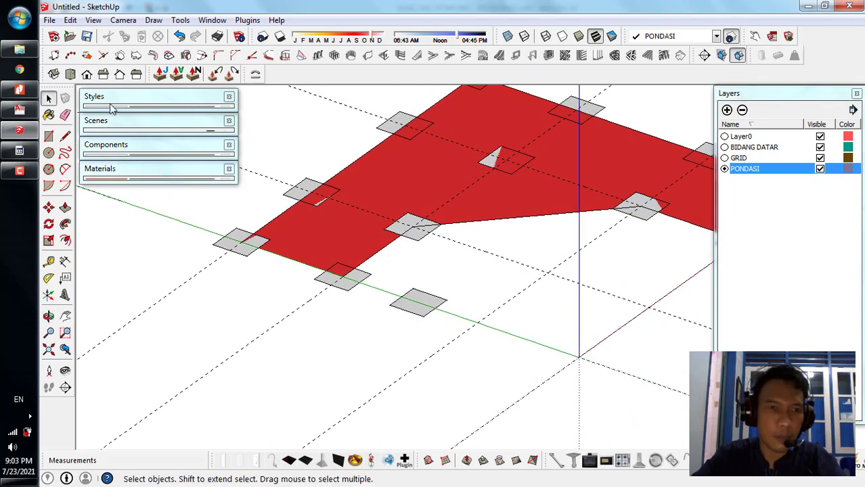
left_click(123, 20)
left_click(165, 96)
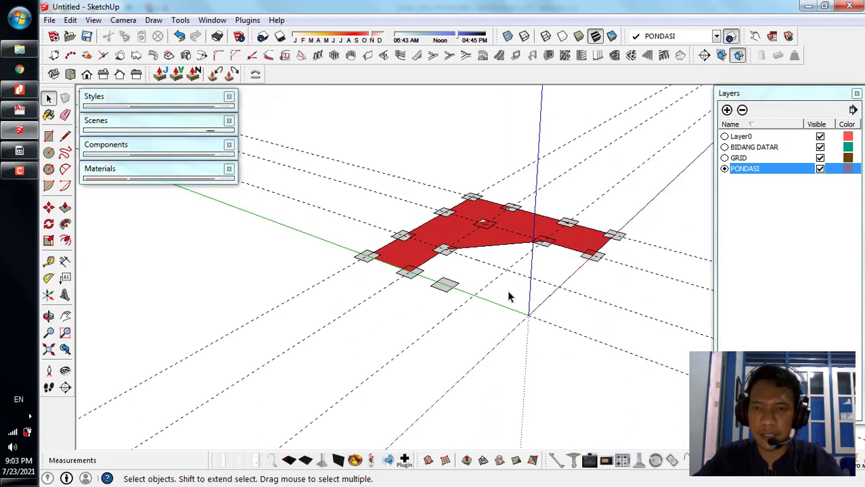
middle_click_drag(507, 290, 549, 332)
scroll(457, 262, "up", 5)
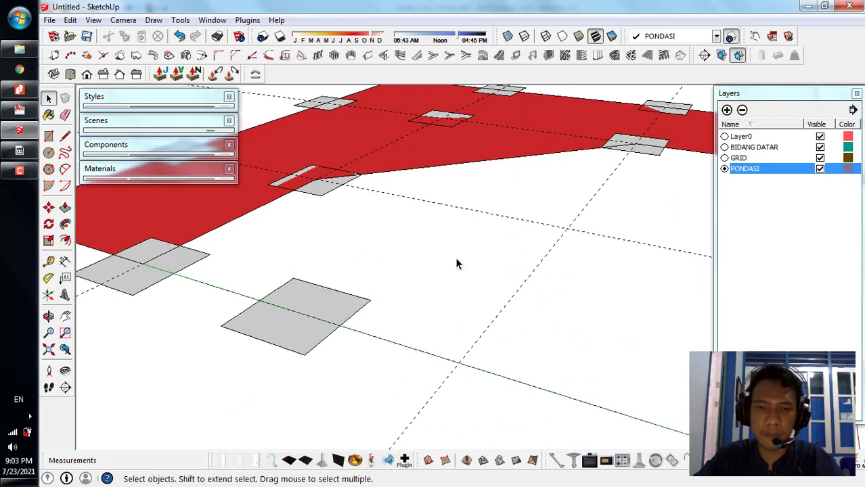
scroll(457, 264, "down", 3)
middle_click_drag(390, 331, 365, 326)
scroll(303, 309, "up", 2)
scroll(467, 346, "down", 3)
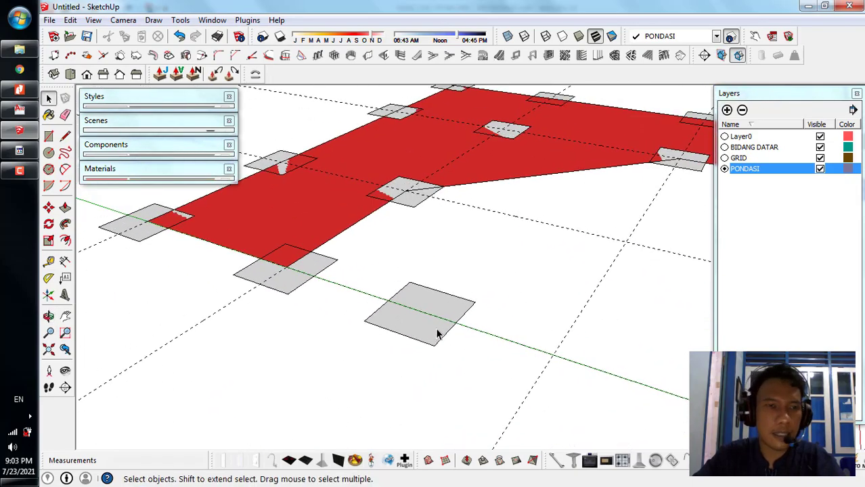
- Examine the DETAIL PONDASI sheet in the Nitro Pro PDF and switch to the AutoCAD drawing
left_click(25, 103)
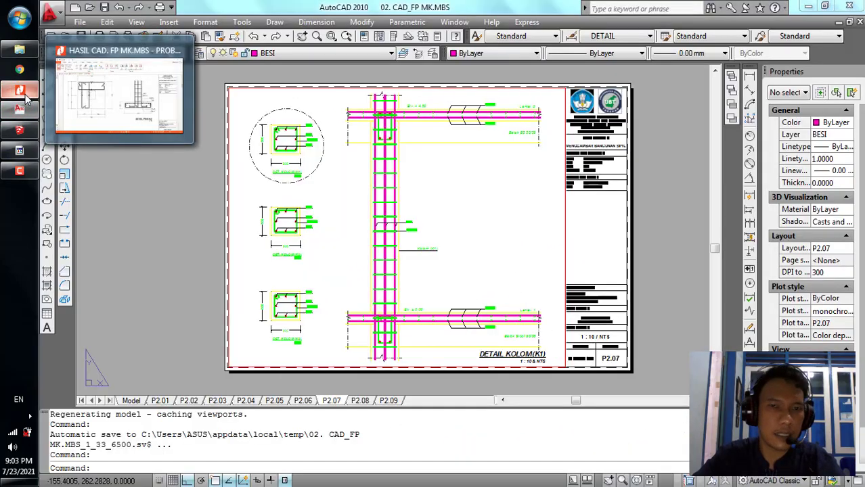
left_click(25, 98)
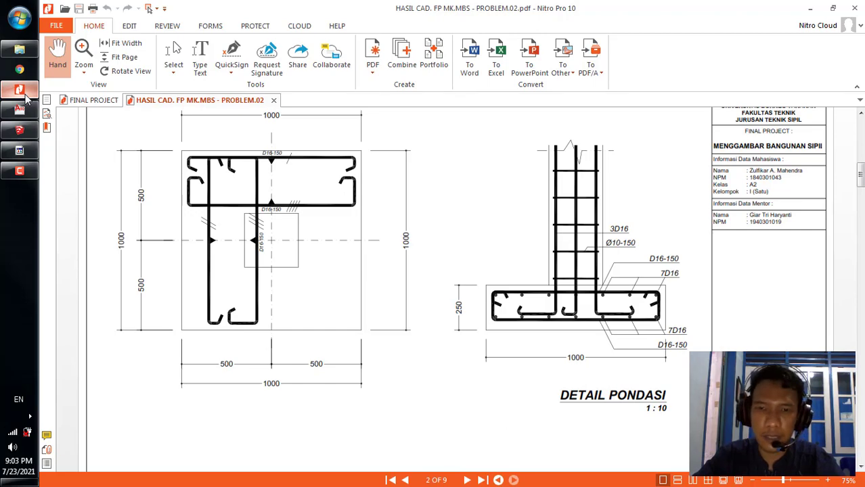
left_click(23, 107)
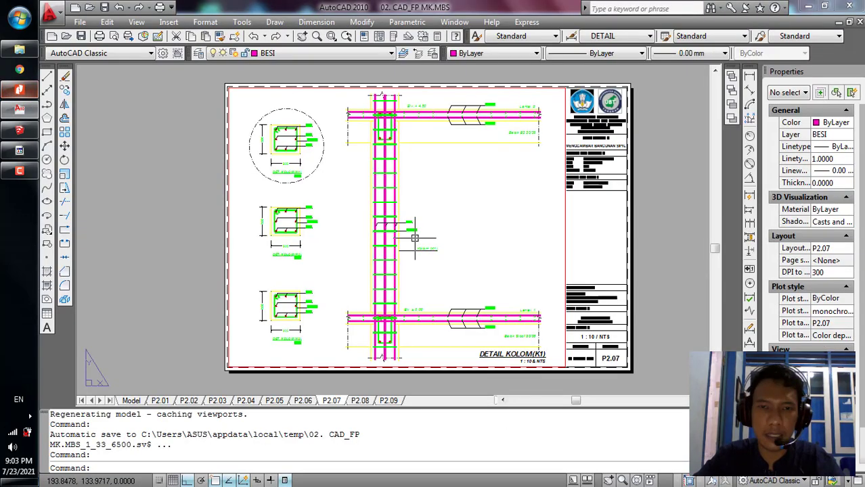
- Switch back to SketchUp, open the separate footing copy and push its face down 0.25 m
left_click(19, 132)
scroll(407, 302, "up", 5)
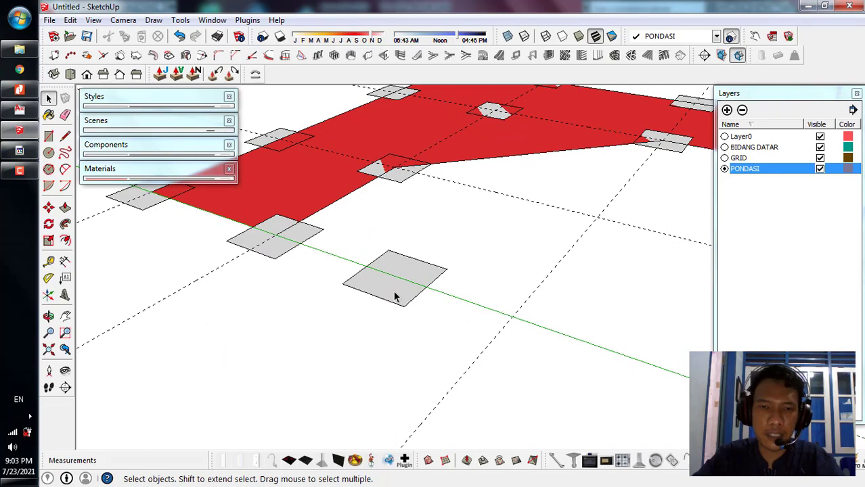
double_click(395, 296)
key("p")
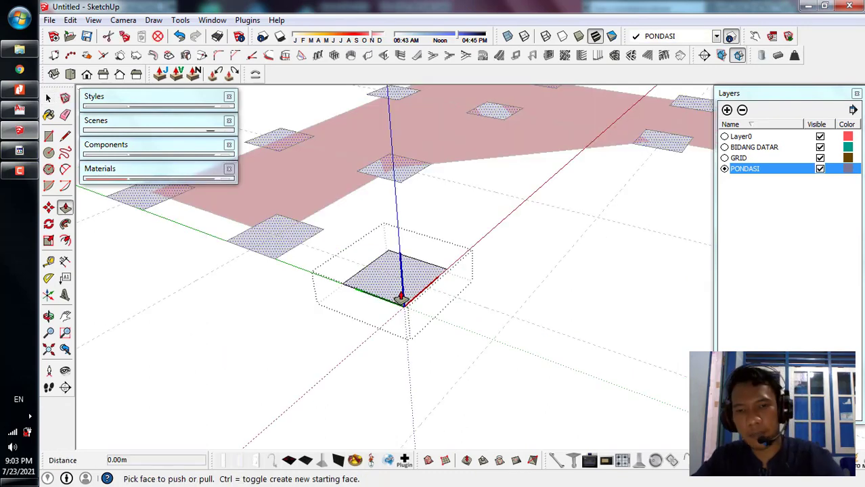
key("space")
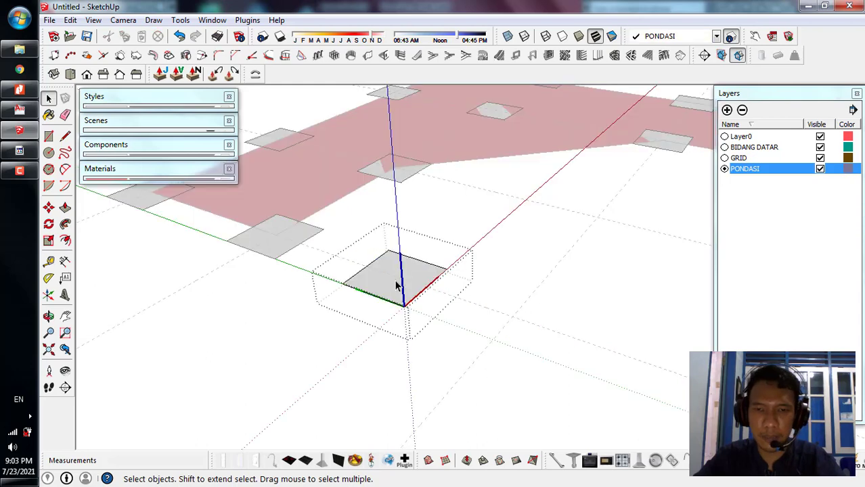
key("p")
left_click(390, 291)
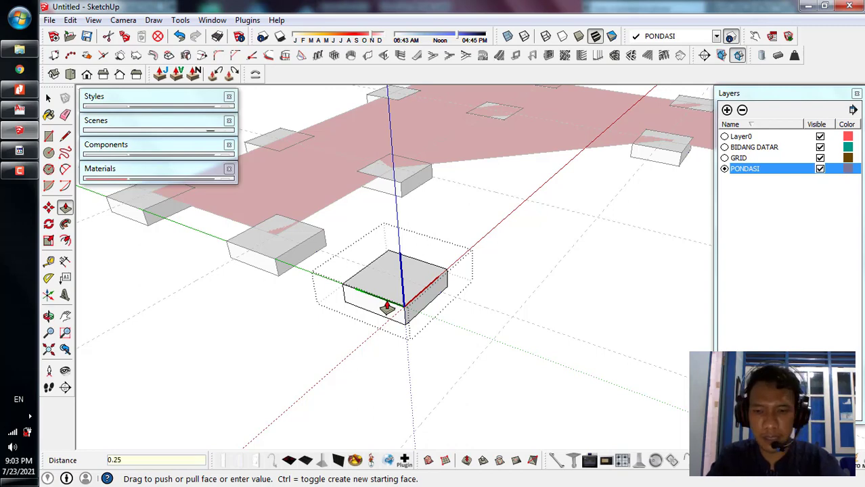
type("0.25m")
key("Return")
key("space")
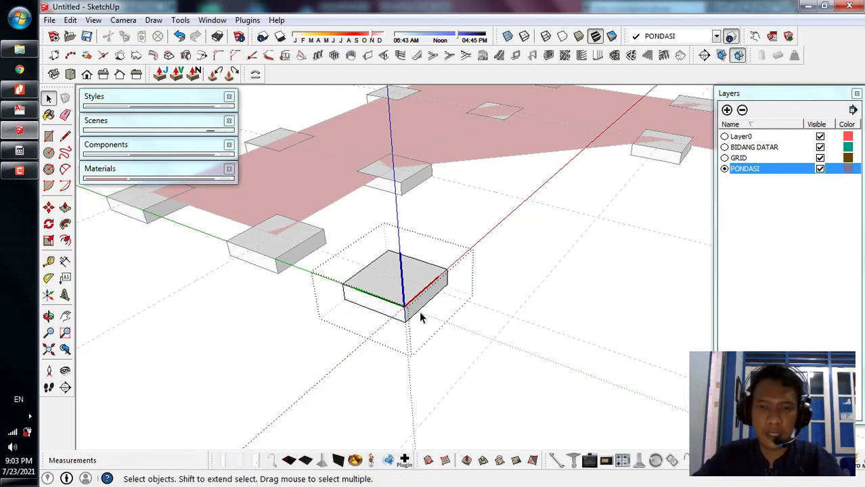
- Check the footing slab's thickness with a trial dimension on its corner edge, and leave the component
scroll(410, 315, "up", 8)
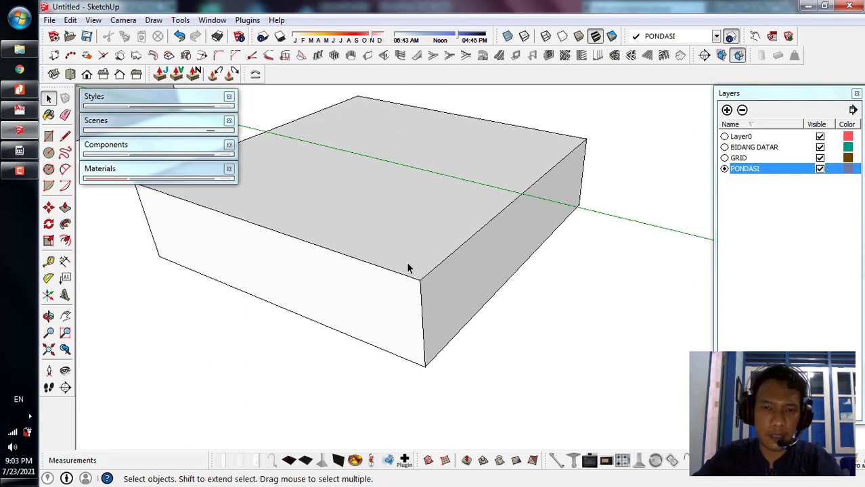
left_click(65, 262)
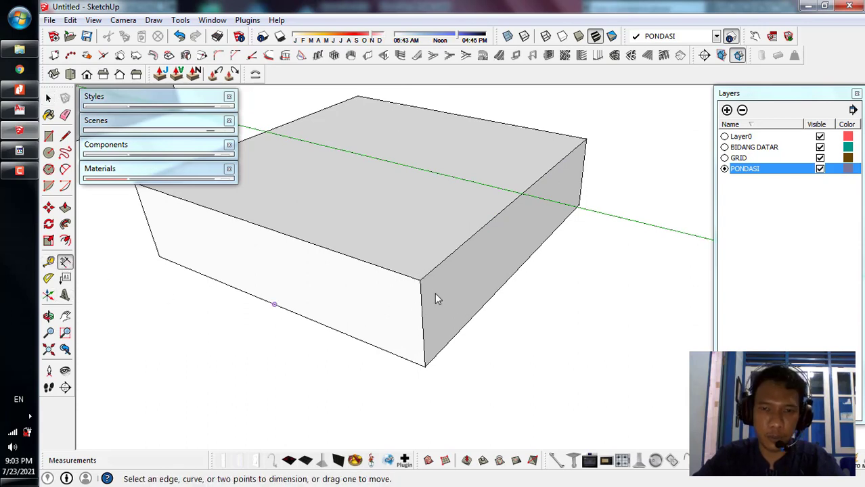
left_click(420, 281)
left_click(425, 366)
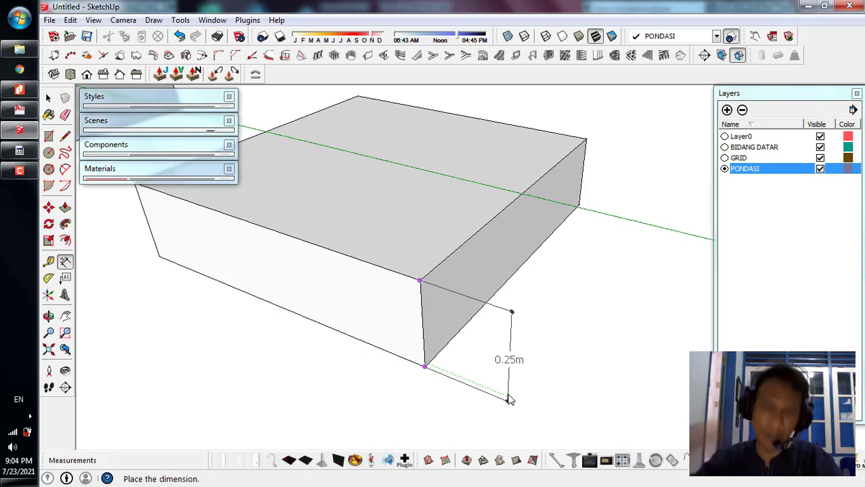
key("Escape")
key("space")
scroll(444, 334, "down", 6)
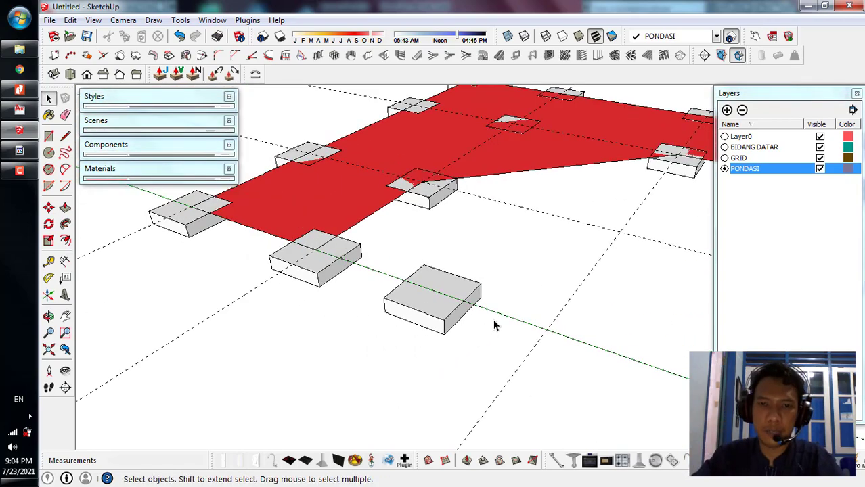
- Examine the thickened footings around the separate copy from a new angle
middle_click_drag(494, 324, 518, 362)
scroll(404, 247, "up", 3)
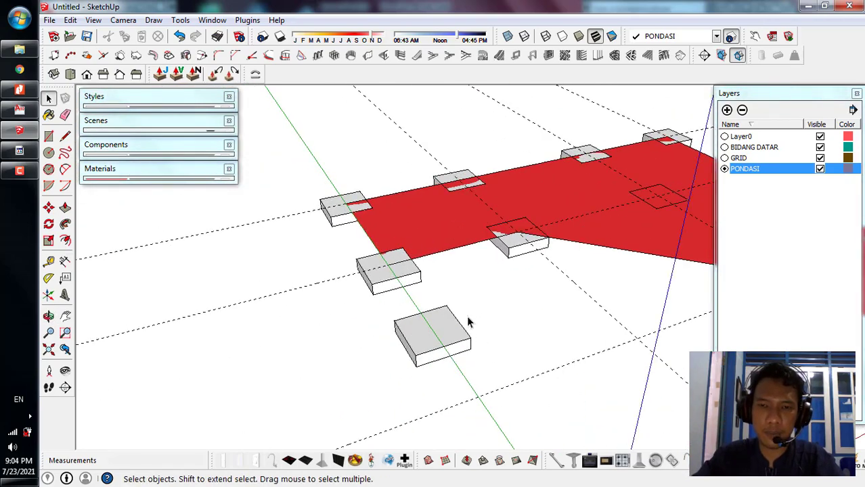
scroll(376, 300, "down", 3)
scroll(421, 282, "up", 6)
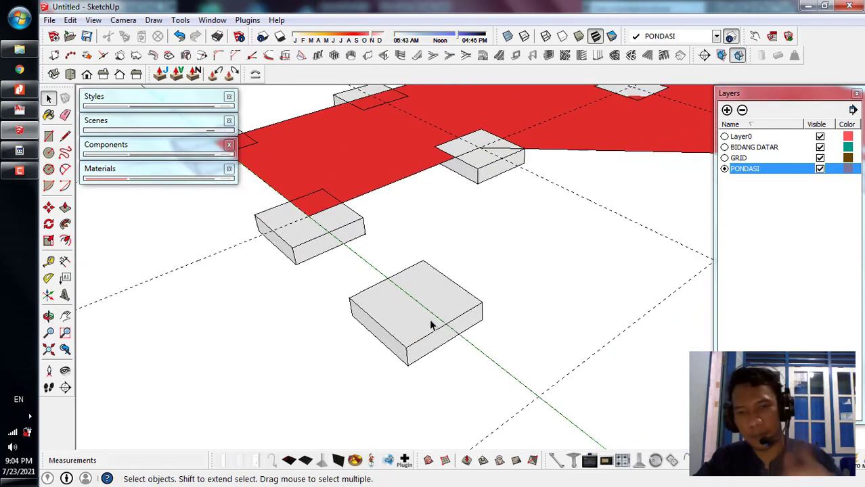
scroll(416, 329, "down", 2)
scroll(400, 335, "up", 3)
scroll(406, 354, "up", 2)
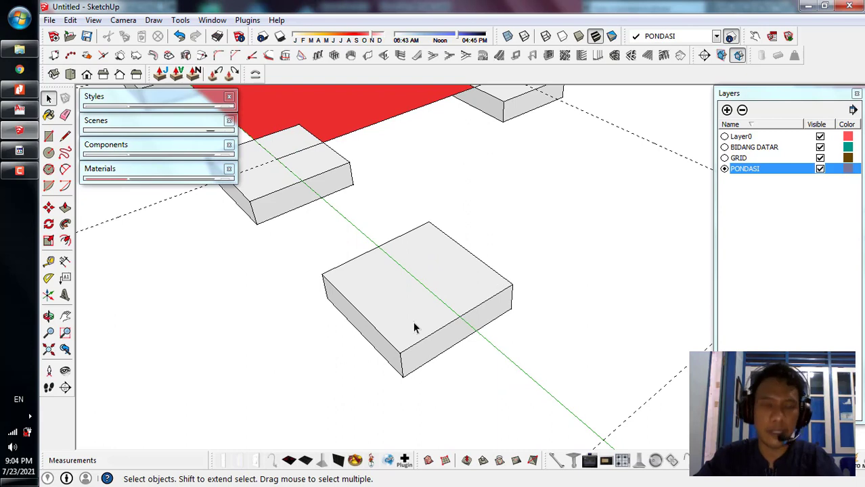
middle_click_drag(410, 302, 403, 300)
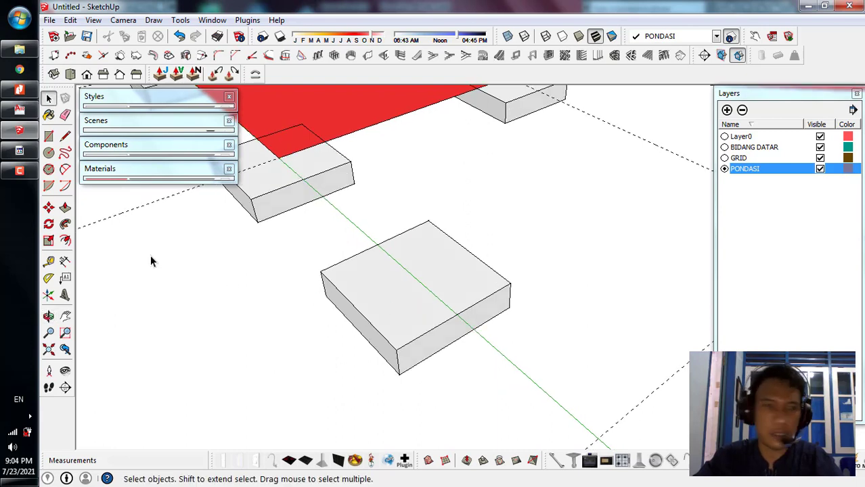
- Open the separate footing component and draw two centre lines between the edge midpoints of its top face
double_click(406, 305)
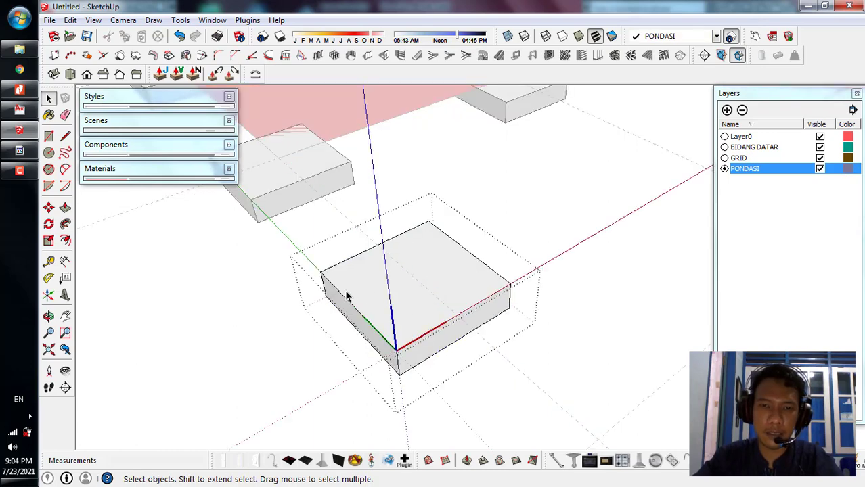
middle_click_drag(347, 293, 438, 365)
scroll(427, 348, "up", 3)
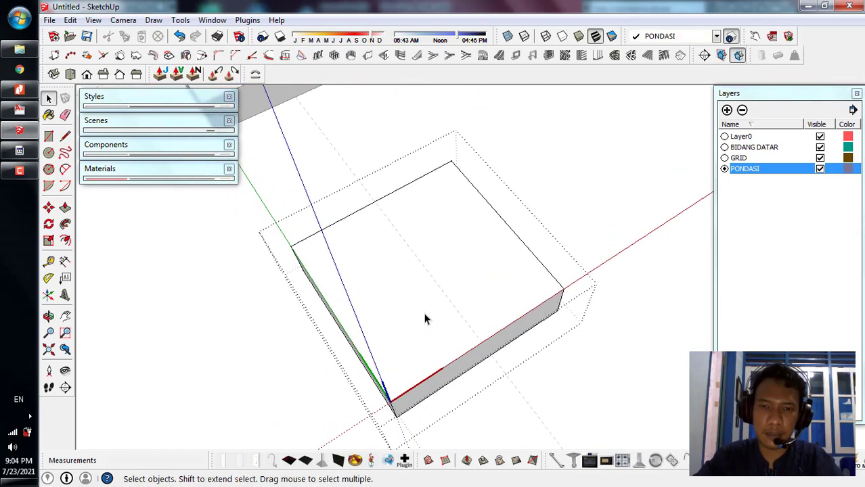
key("l")
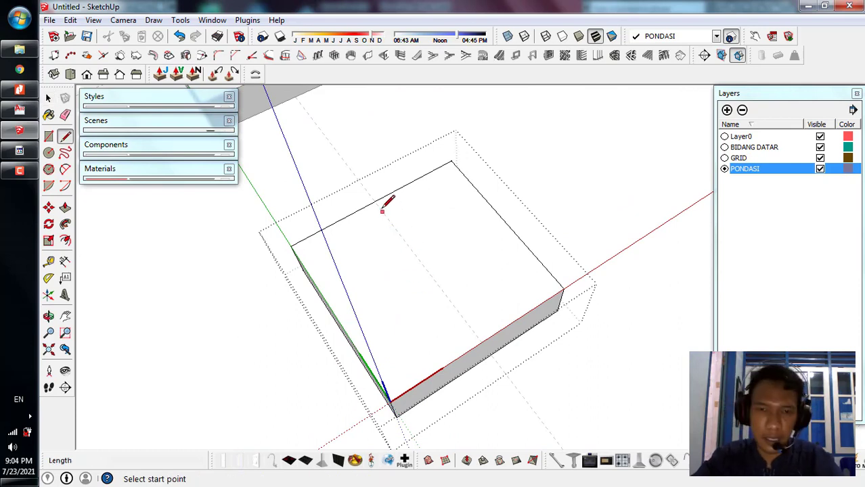
left_click(376, 201)
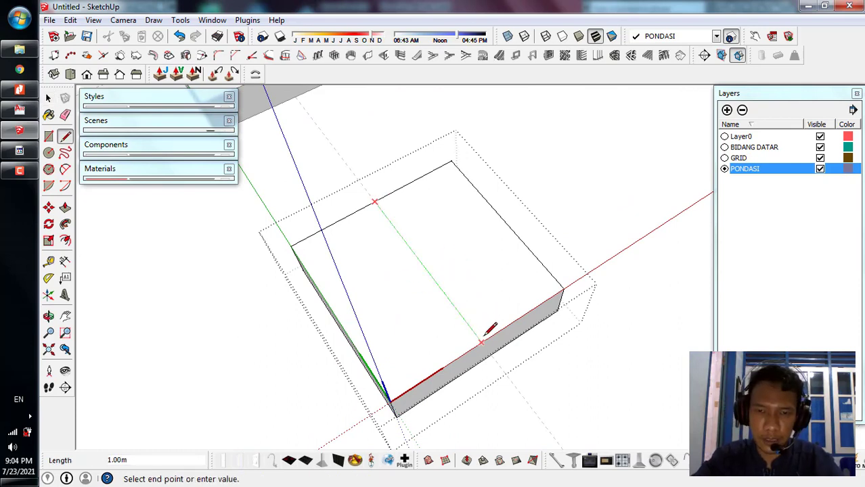
left_click(482, 338)
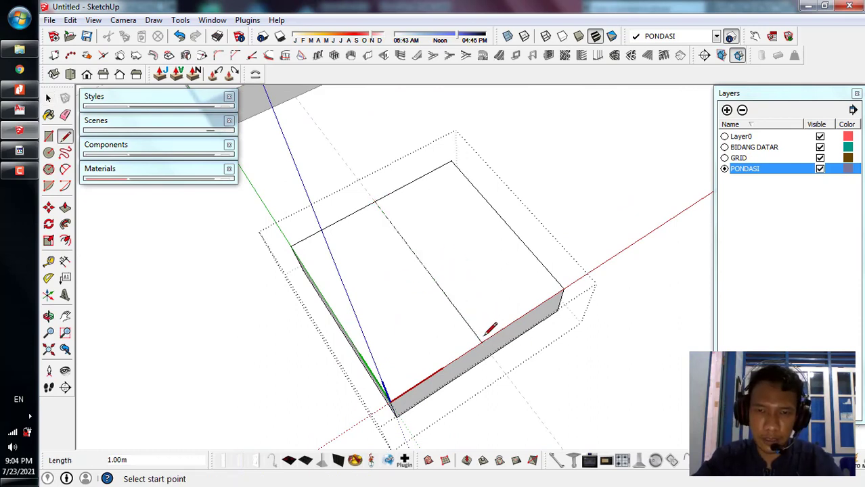
left_click(337, 317)
left_click(508, 224)
key("space")
- Place one guide 0.15 m from each centre line on the footing's top face
mouse_move(509, 223)
middle_mouse_down()
mouse_move(489, 286)
mouse_move(433, 283)
middle_mouse_up()
scroll(501, 247, "up", 6)
middle_click_drag(558, 274, 442, 204)
scroll(419, 277, "down", 2)
scroll(442, 204, "up", 3)
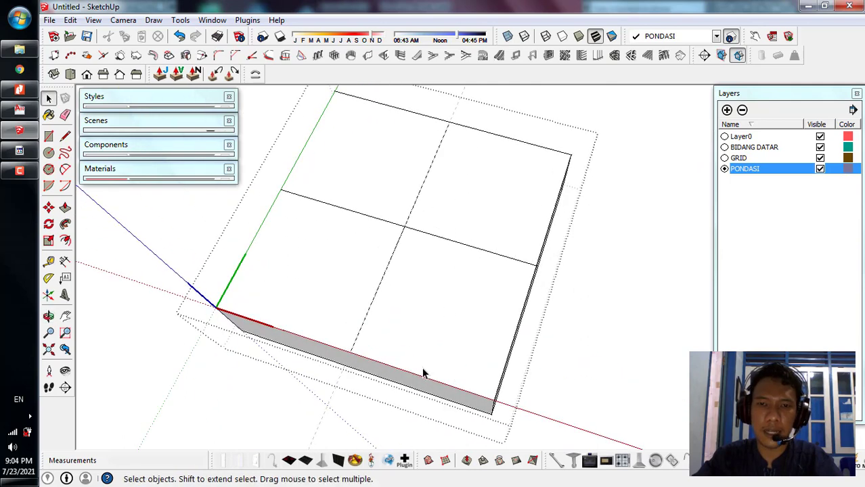
middle_click_drag(424, 373, 425, 253)
key("t")
left_click(432, 268)
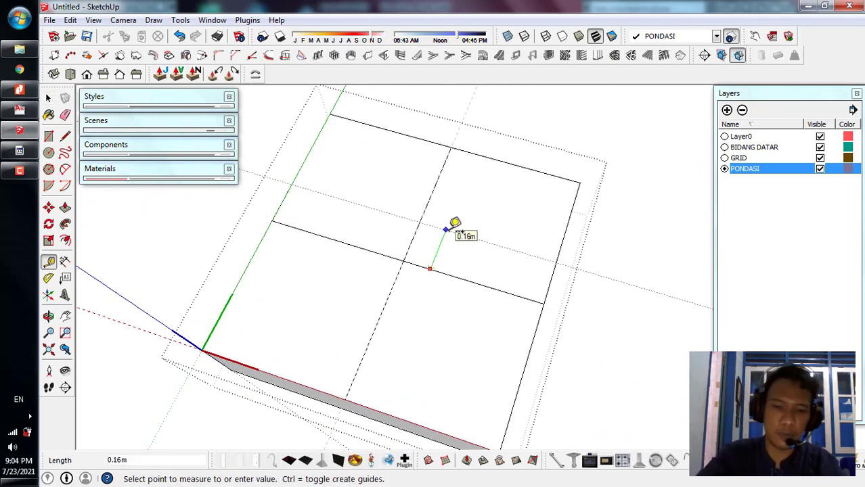
type("0.15")
key("Return")
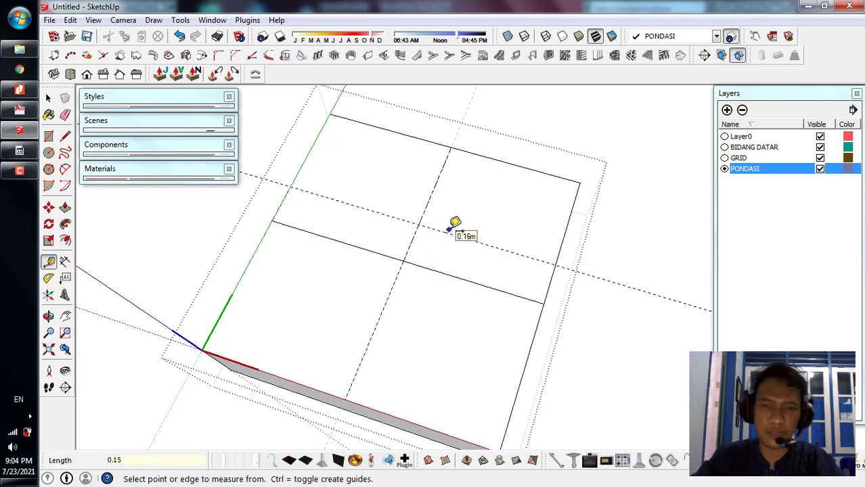
left_click(409, 228)
type("0.15")
key("Return")
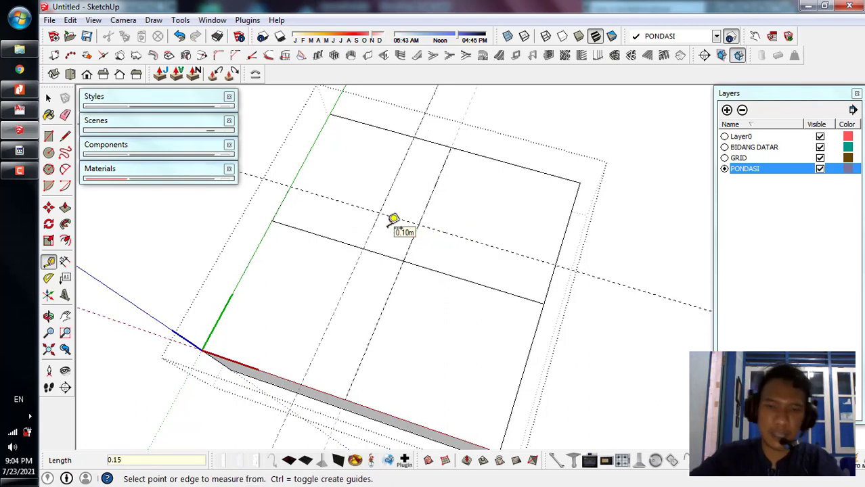
- Place a second guide 0.15 m from each centre line, on the side opposite the existing guides
left_click(384, 255)
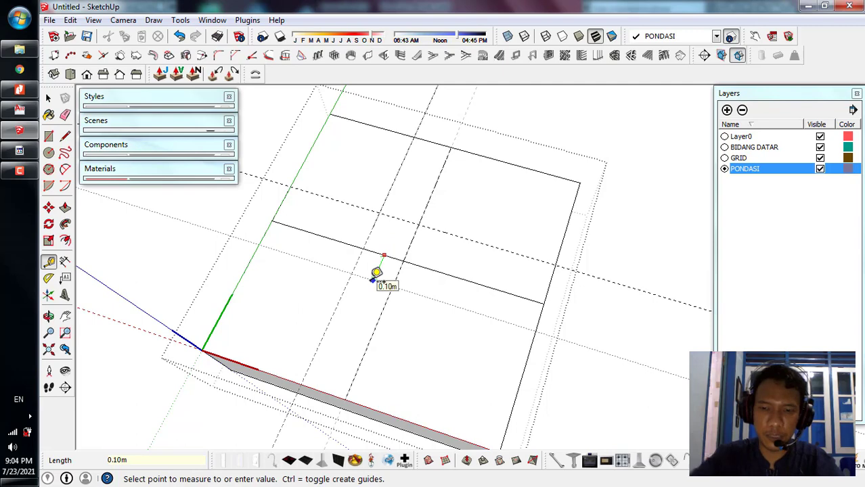
type("0.15")
key("Return")
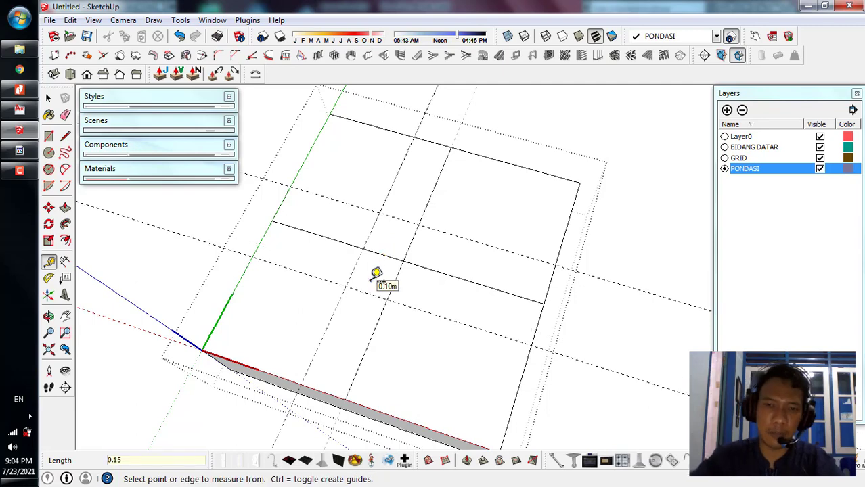
left_click(408, 251)
left_click(452, 254)
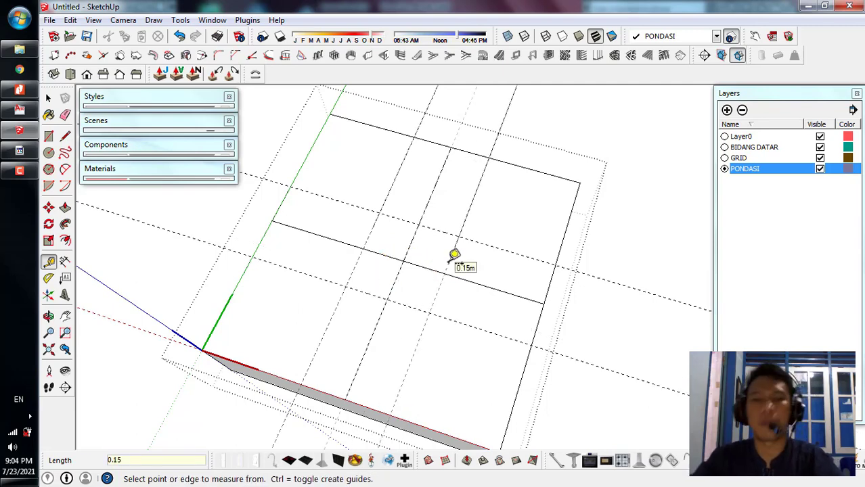
key("space")
- Erase both centre lines from the footing's top face, keeping the four guides
mouse_move(453, 259)
middle_mouse_down()
mouse_move(450, 279)
mouse_move(487, 277)
middle_mouse_up()
key("e")
left_click(487, 279)
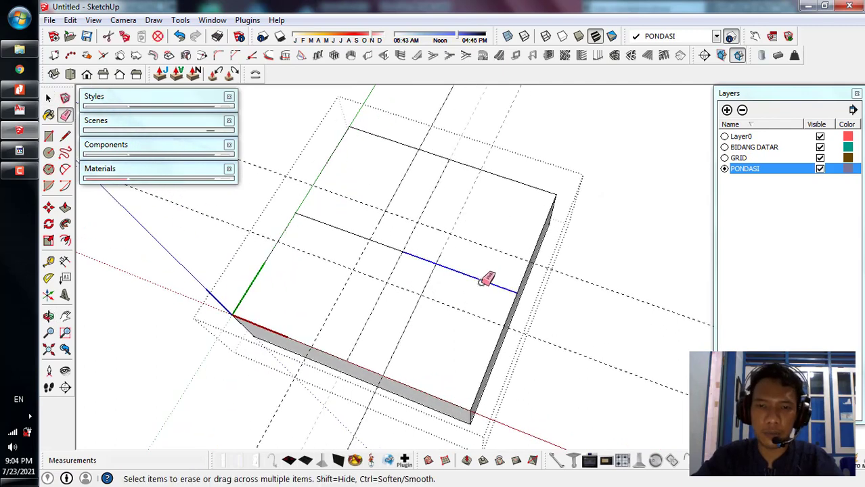
left_click(405, 248)
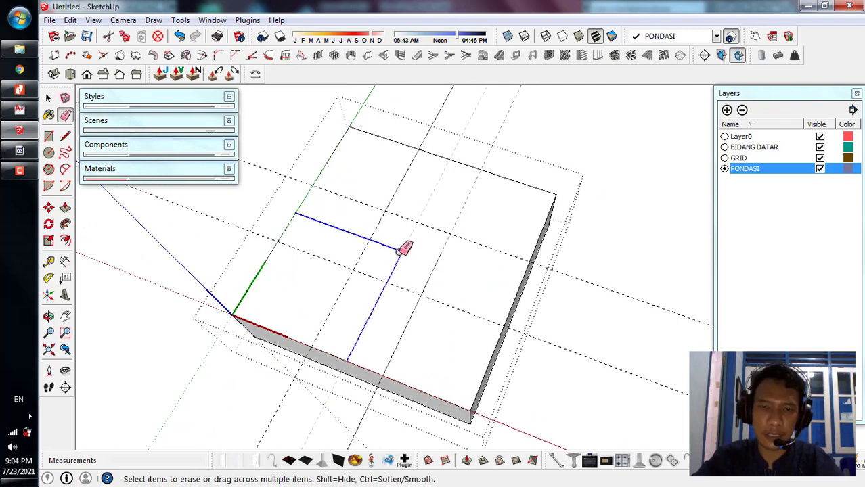
key("space")
- Draw a square between the guide intersections at the footing's centre and erase the four guides
scroll(420, 265, "up", 2)
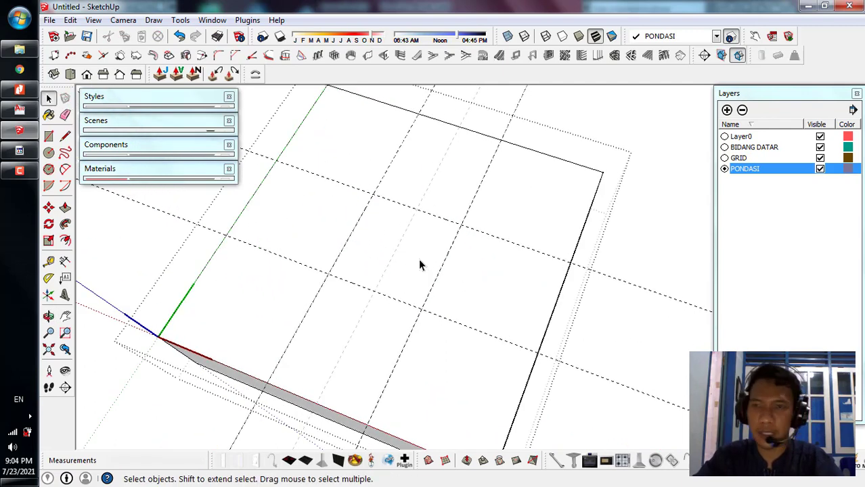
key("r")
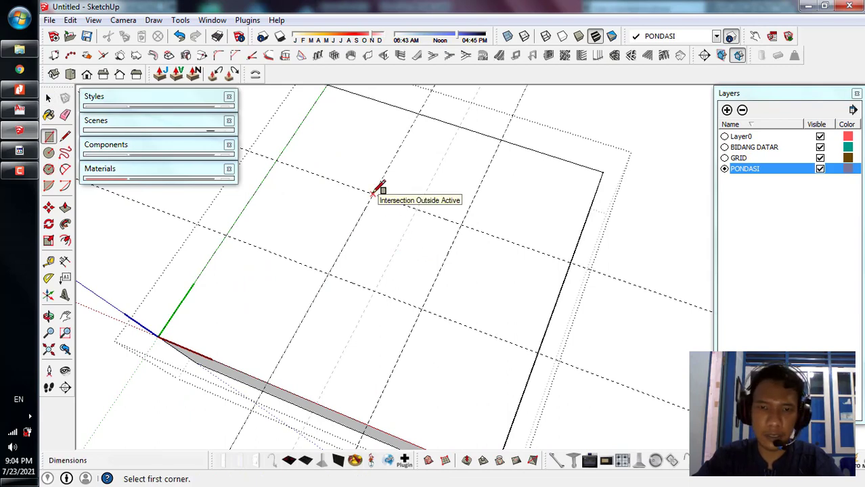
left_click(373, 194)
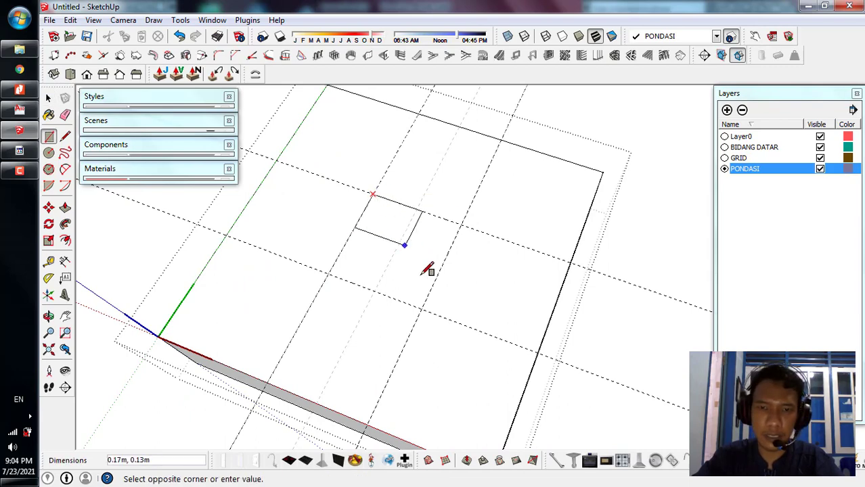
left_click(423, 308)
scroll(460, 193, "down", 2)
key("space")
key("e")
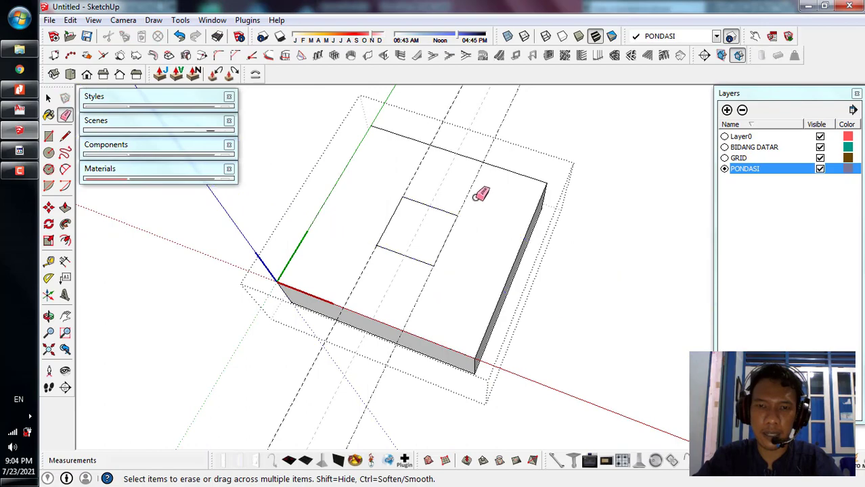
key("space")
mouse_move(376, 270)
middle_mouse_down()
mouse_move(478, 272)
mouse_move(483, 294)
mouse_move(518, 270)
middle_mouse_up()
scroll(450, 293, "down", 1)
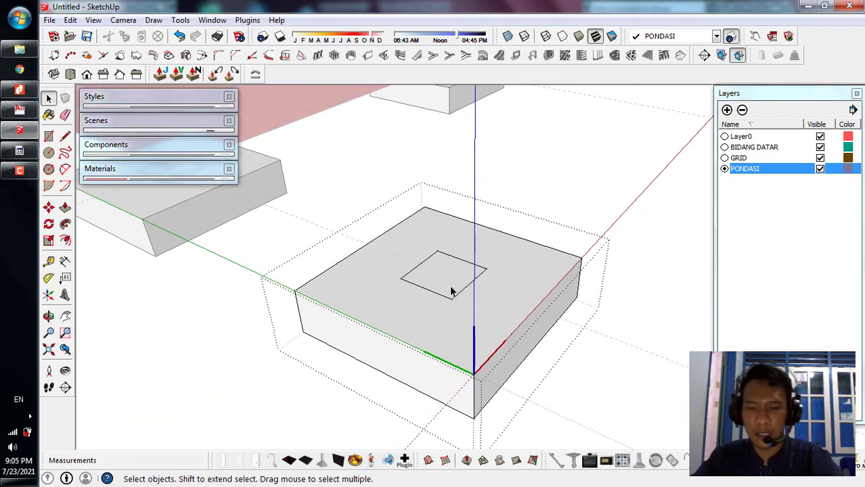
mouse_move(451, 291)
middle_mouse_down()
mouse_move(402, 325)
mouse_move(459, 286)
mouse_move(450, 296)
middle_mouse_up()
key("p")
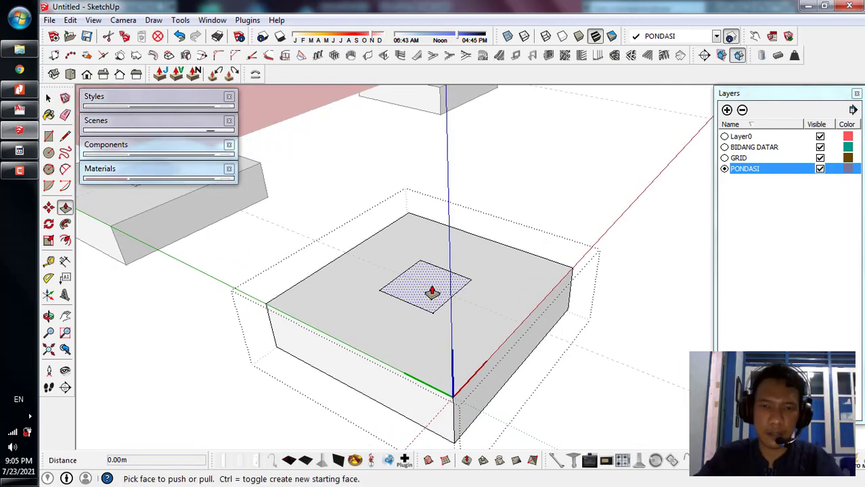
left_click(431, 293)
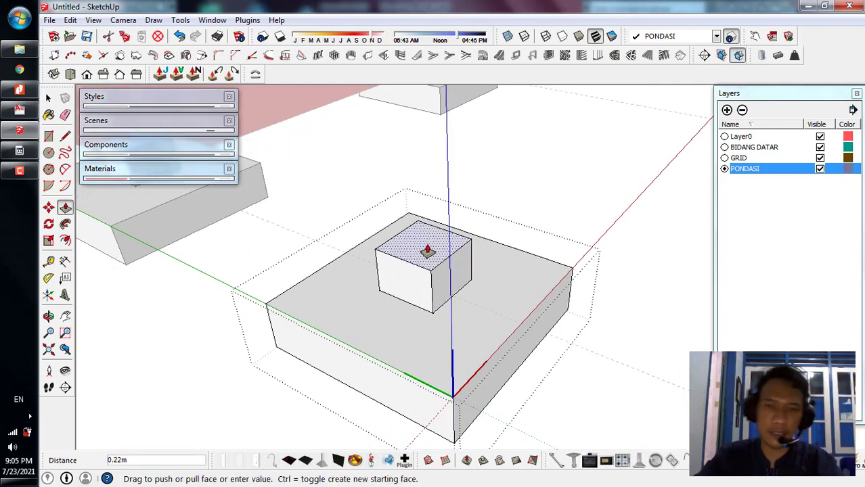
key("space")
- Extrude the central square of the footing 1 m upward as the pedestal, and leave the component
key("p")
left_click(433, 299)
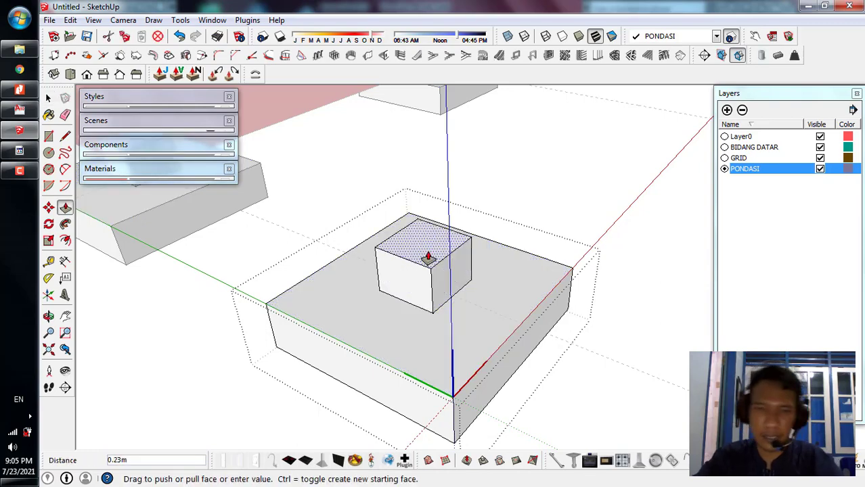
type("1")
key("Return")
key("space")
scroll(492, 352, "down", 5)
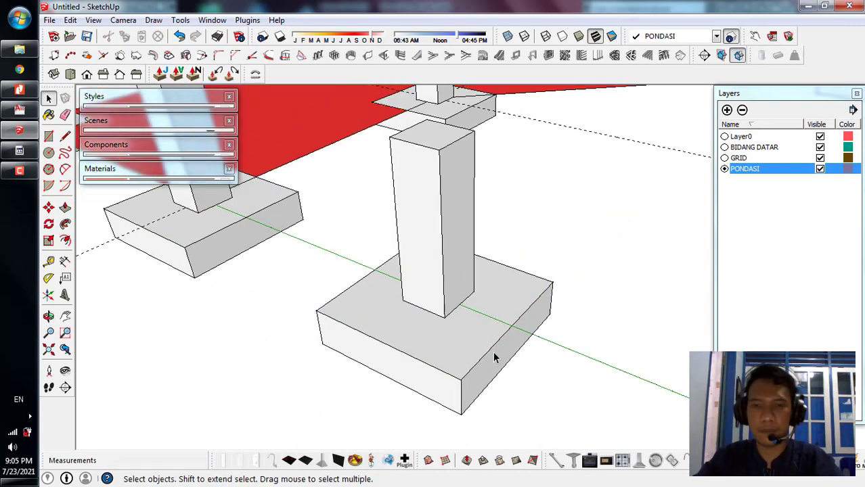
- Inspect the footings with their pedestals and open the separate footing component for editing
middle_click_drag(332, 365, 357, 381)
scroll(431, 410, "up", 3)
scroll(437, 407, "down", 2)
scroll(278, 371, "up", 5)
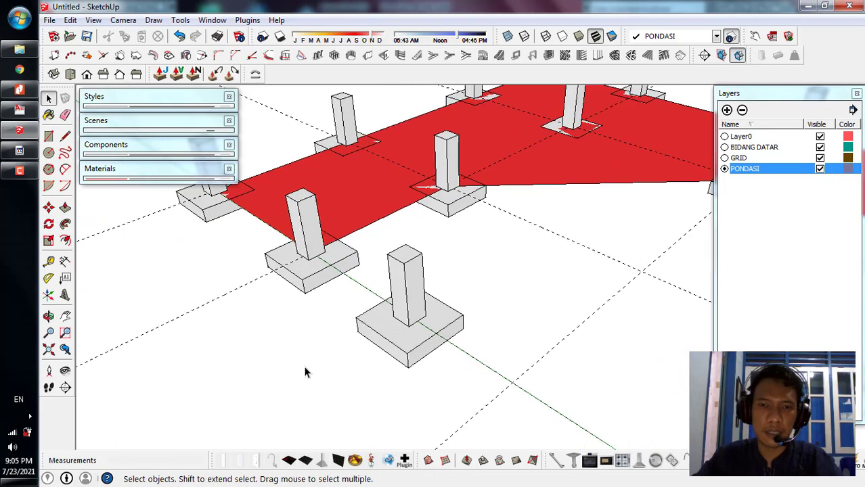
scroll(376, 332, "up", 6)
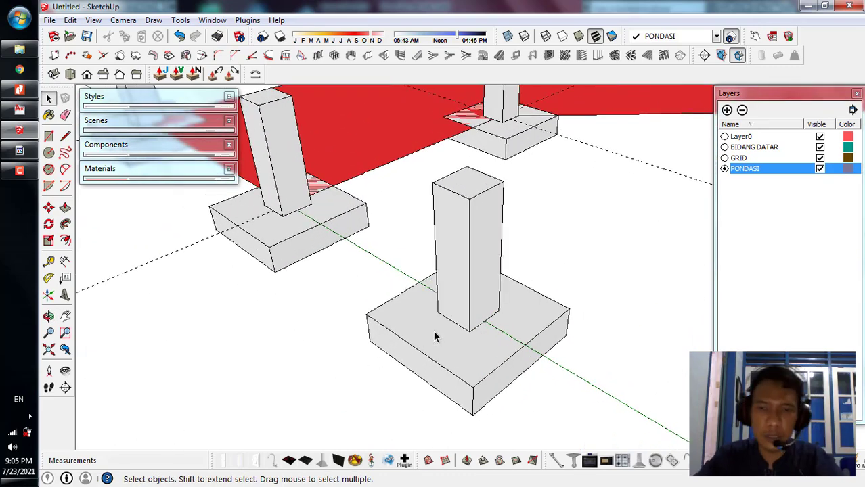
double_click(434, 335)
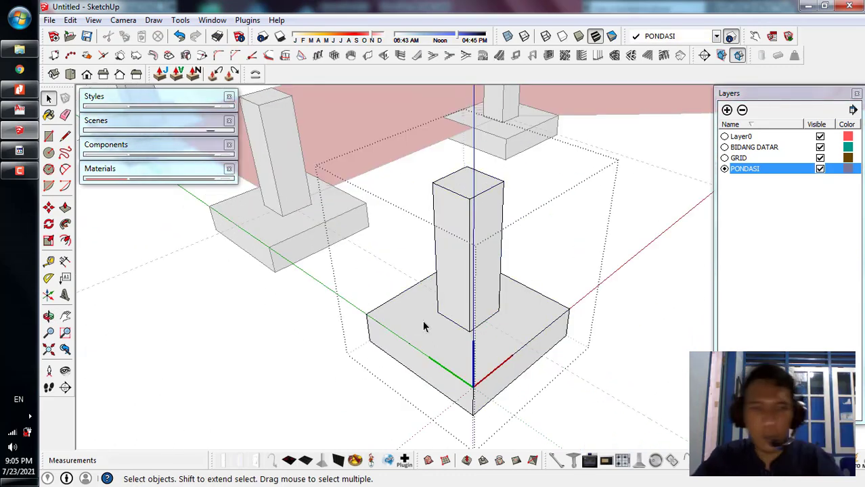
- Paint all geometry of the open foundation component with the orange Color_C03 material and leave component editing
left_click(170, 171)
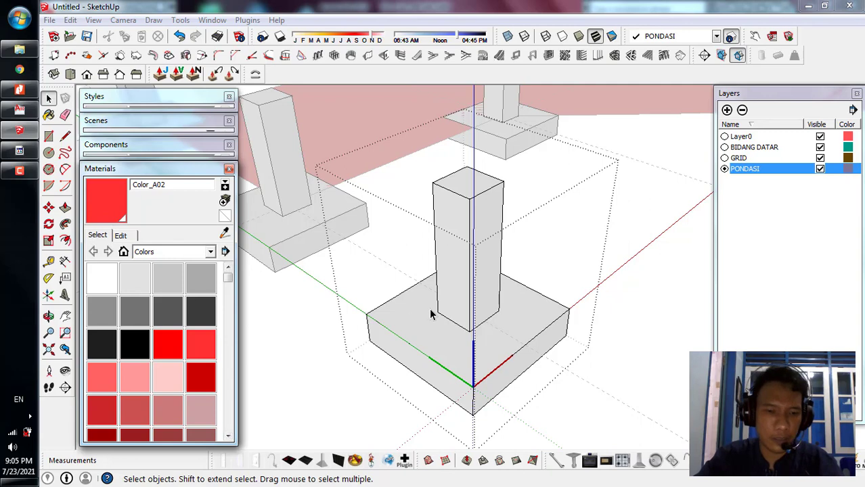
key("ctrl+a")
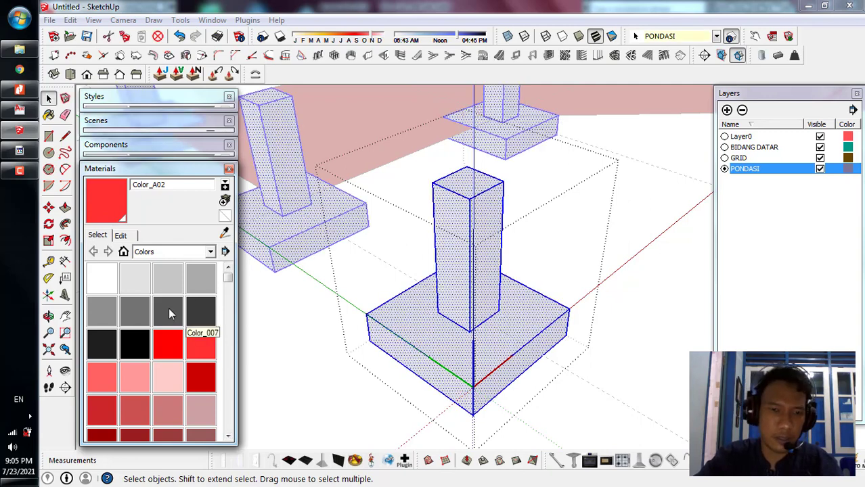
left_click_drag(228, 275, 229, 310)
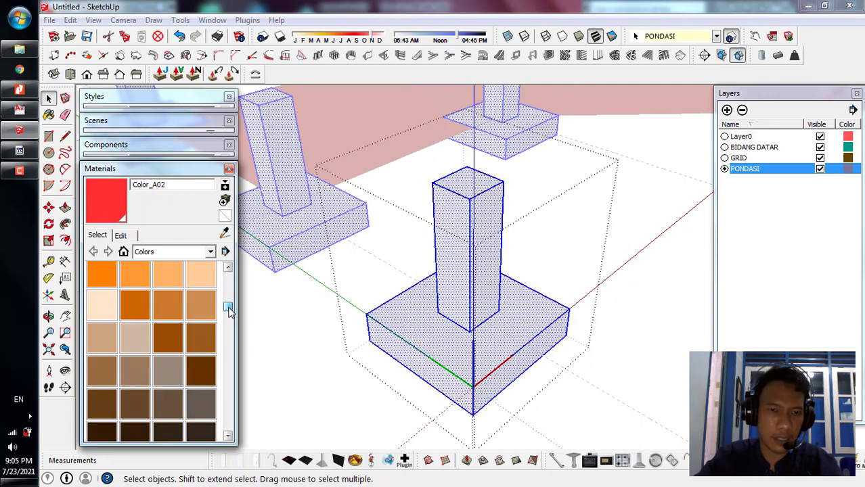
left_click(173, 305)
left_click(169, 276)
left_click(458, 259)
key("space")
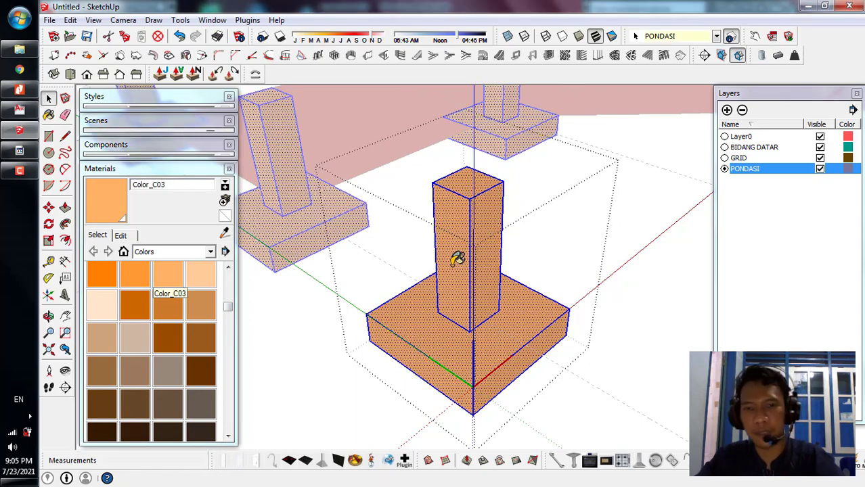
key("ctrl+t")
scroll(351, 325, "down", 10)
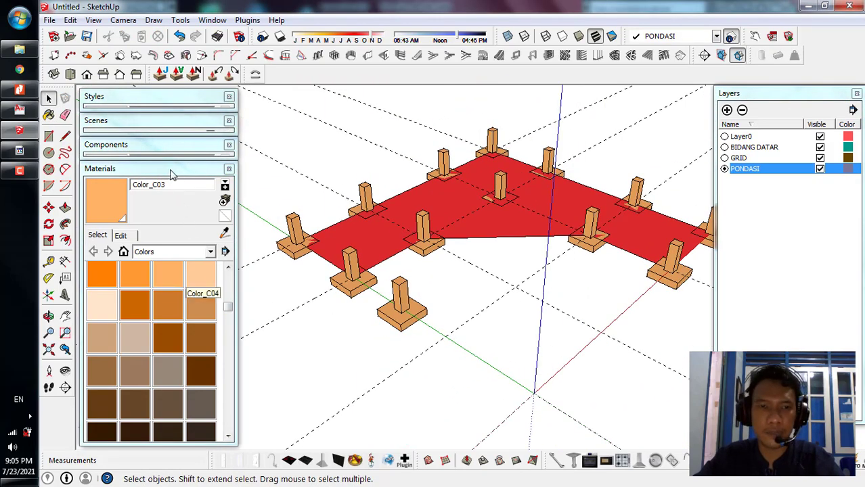
left_click(172, 175)
- Delete the spare foundation standing outside the red floor plan along the green axis
middle_click_drag(459, 292, 549, 283)
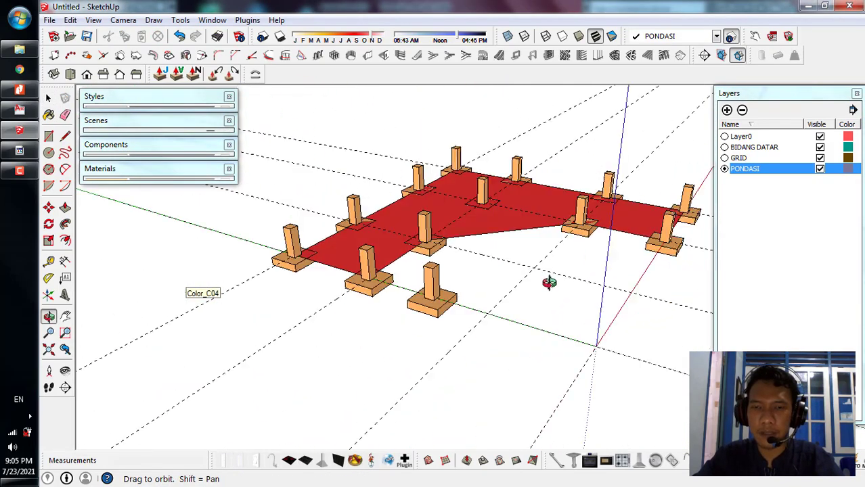
scroll(450, 301, "up", 8)
left_click(420, 363)
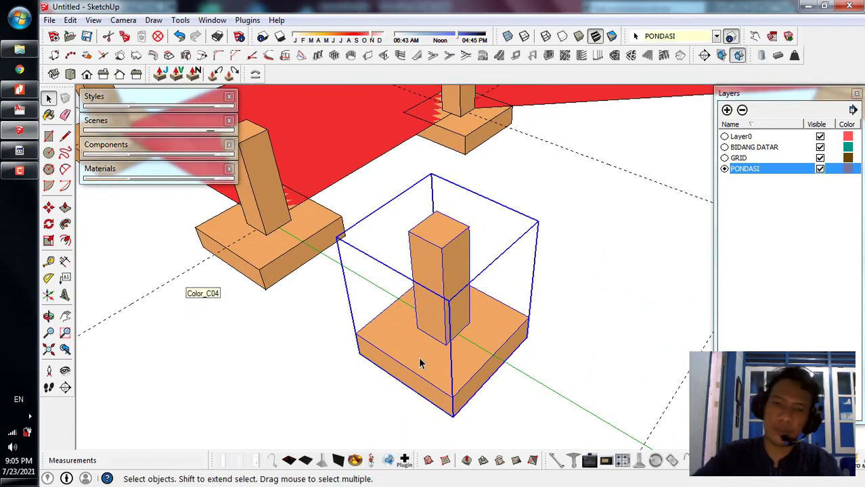
key("Delete")
scroll(409, 291, "down", 4)
mouse_move(402, 217)
middle_mouse_down()
mouse_move(504, 333)
mouse_move(599, 214)
mouse_move(245, 394)
mouse_move(548, 269)
mouse_move(518, 297)
mouse_move(404, 311)
middle_mouse_up()
scroll(599, 213, "up", 5)
scroll(404, 311, "down", 2)
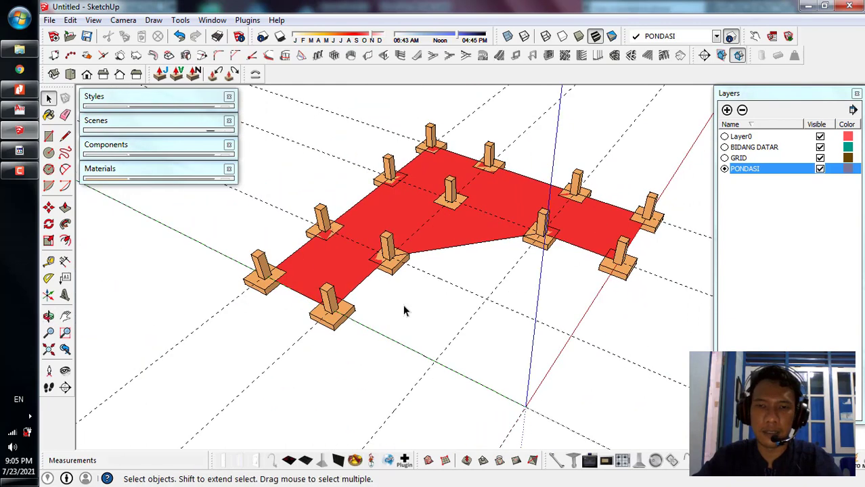
scroll(323, 266, "up", 3)
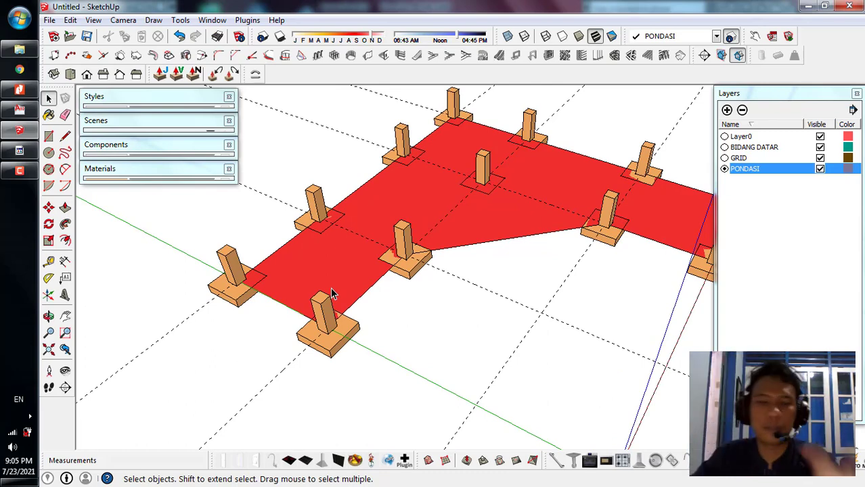
scroll(212, 291, "down", 3)
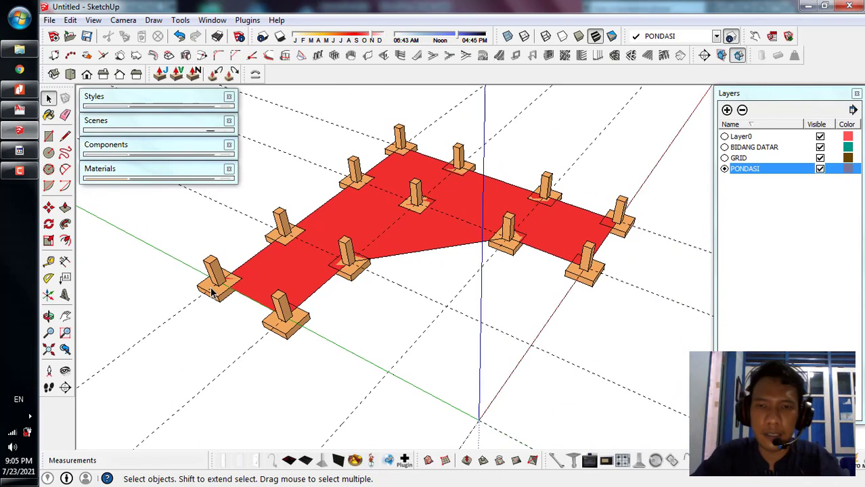
- Switch to Nitro Pro and examine the sloof beam cross-section dimensions on the DETAIL BALOK SLOOF page
left_click(19, 89)
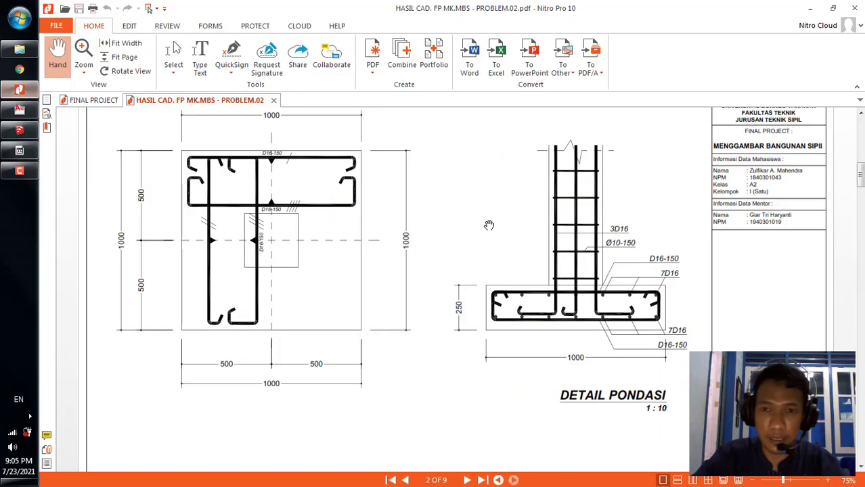
scroll(489, 225, "down", 10)
scroll(489, 225, "down", 1)
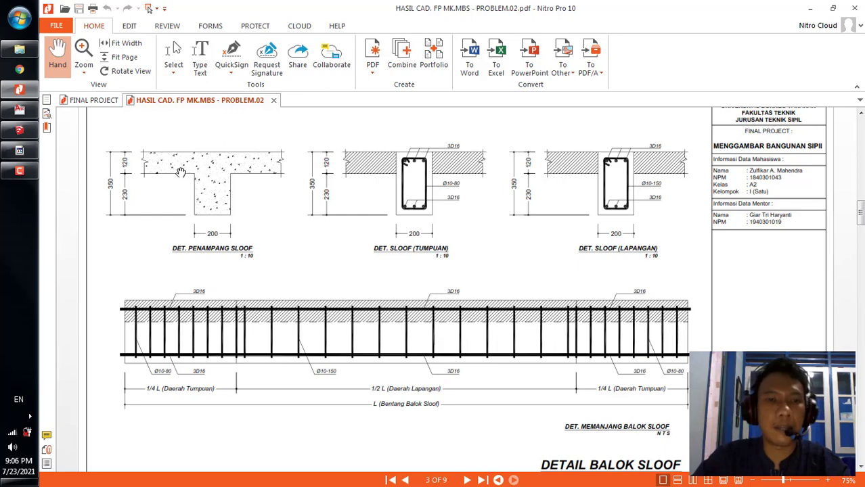
- Return to SketchUp, add a layer named B. SLOOF and make it the active layer
left_click(20, 130)
key("o")
key("space")
scroll(431, 254, "down", 1)
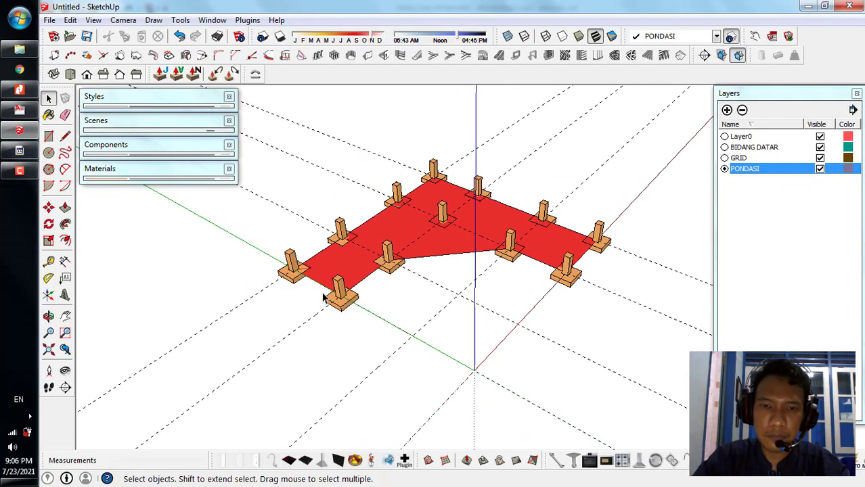
scroll(309, 277, "up", 5)
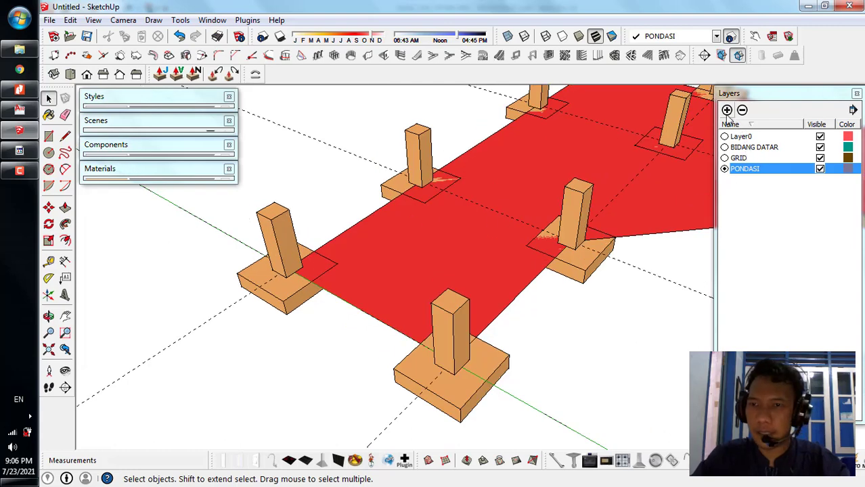
left_click(727, 111)
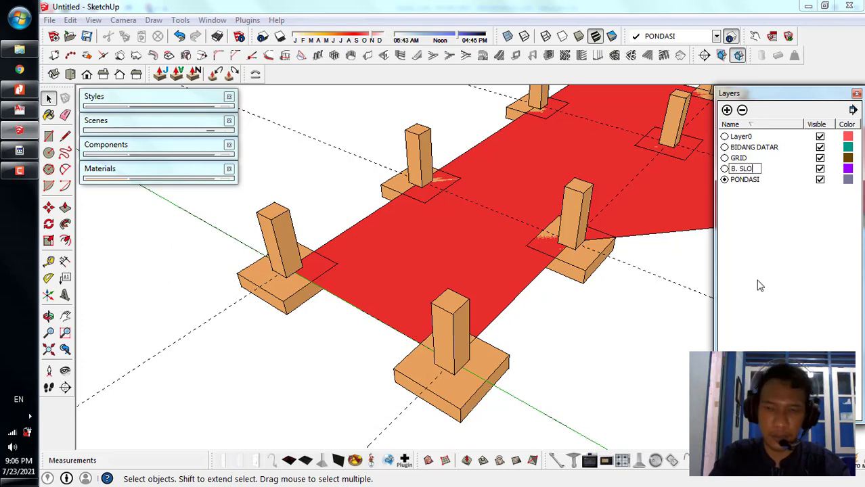
key("Return")
left_click(724, 148)
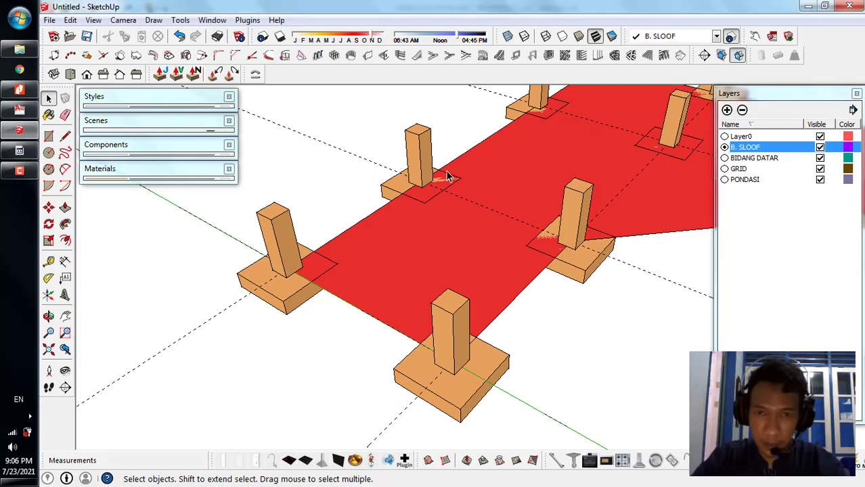
- Draw a 0.20 by 0.23 m rectangle on the corner column's side face, starting at its upper corner
scroll(467, 271, "down", 4)
scroll(382, 177, "up", 6)
scroll(363, 185, "up", 3)
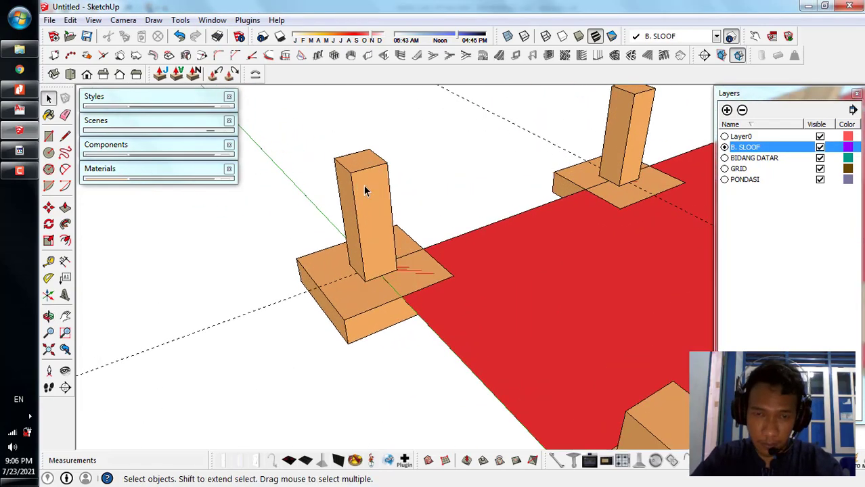
key("r")
scroll(371, 181, "up", 2)
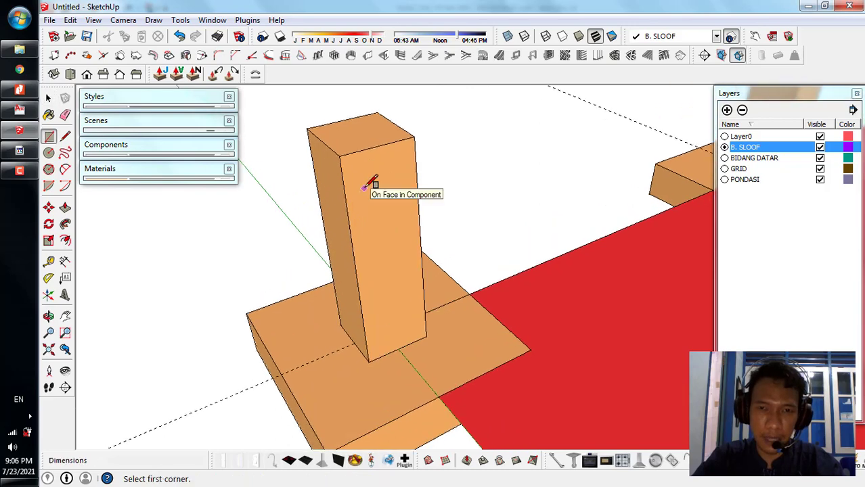
key("space")
key("r")
left_click(339, 157)
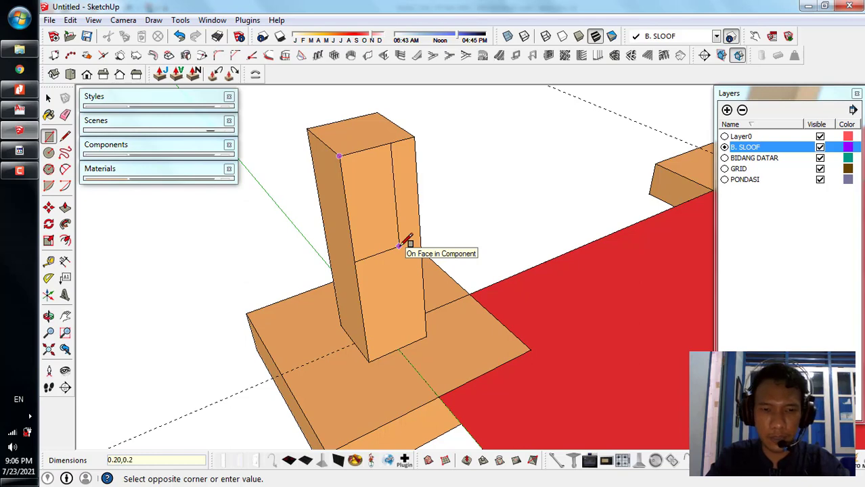
type("0.20,0.23")
key("Return")
key("space")
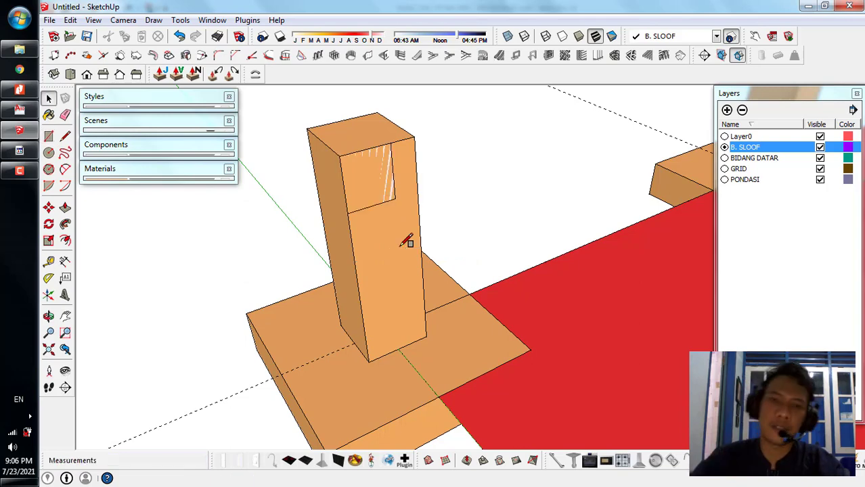
- Make the beam profile rectangle on the column face a group
left_click(364, 176)
right_click(364, 176)
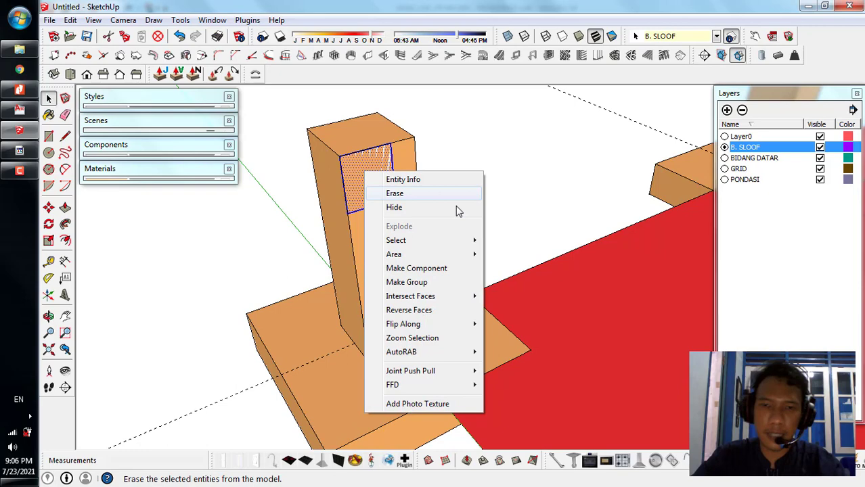
left_click(443, 283)
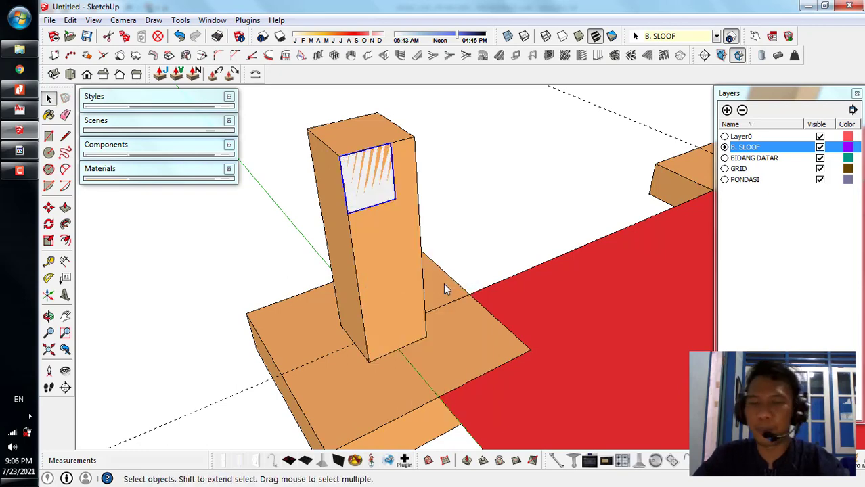
- Move the grouped profile 0.05 m by its upper edge's midpoint to the midpoint of the column's top edge
middle_click_drag(444, 283, 380, 146)
key("m")
scroll(398, 162, "up", 2)
scroll(376, 143, "up", 1)
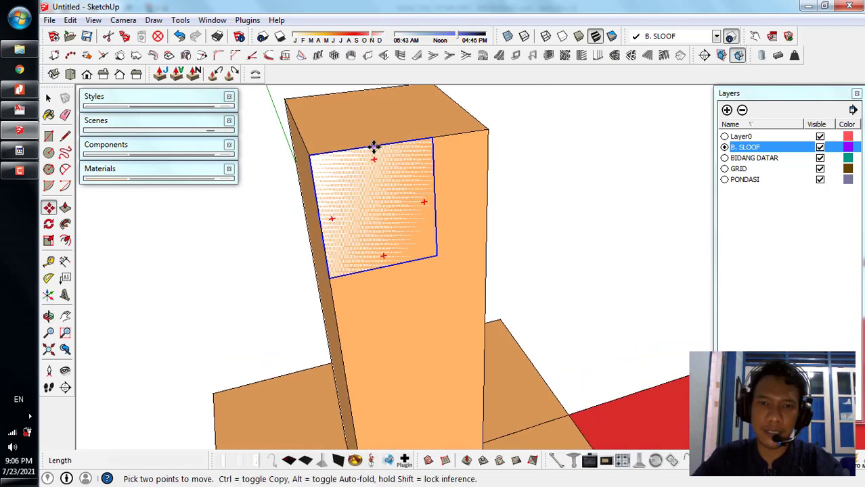
left_click(374, 147)
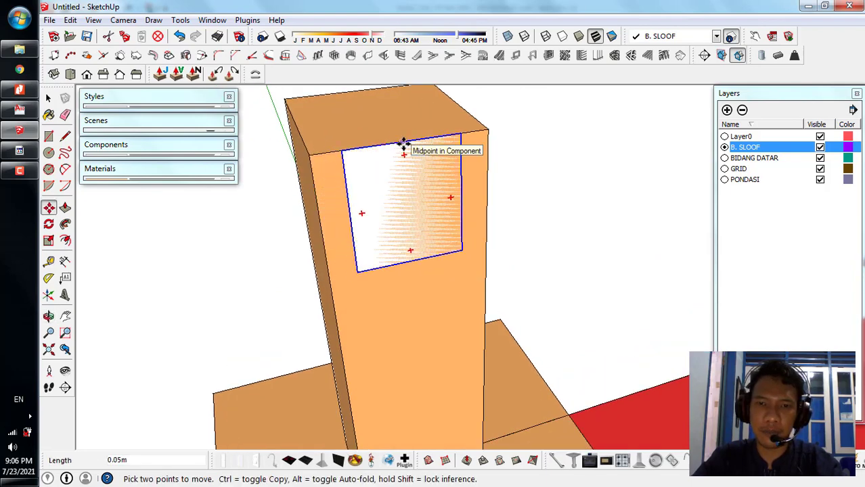
left_click(404, 143)
key("space")
left_click(550, 198)
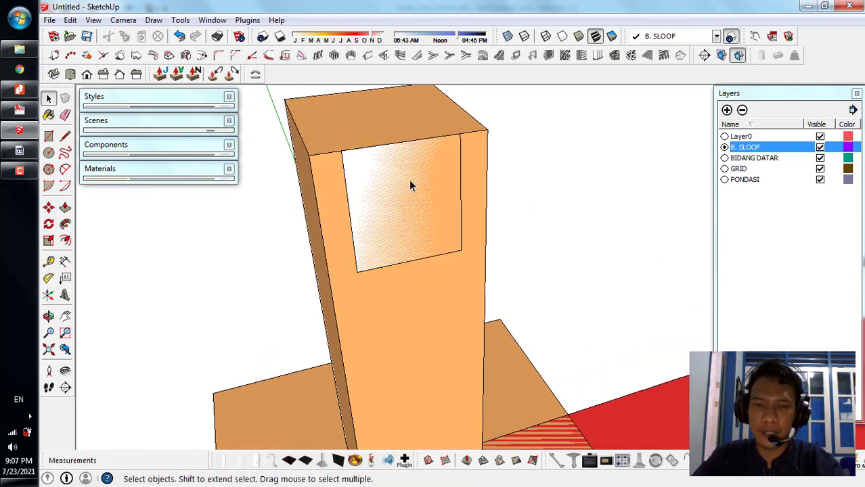
scroll(409, 180, "down", 2)
middle_click_drag(409, 182, 405, 215)
scroll(358, 208, "down", 2)
scroll(401, 209, "up", 1)
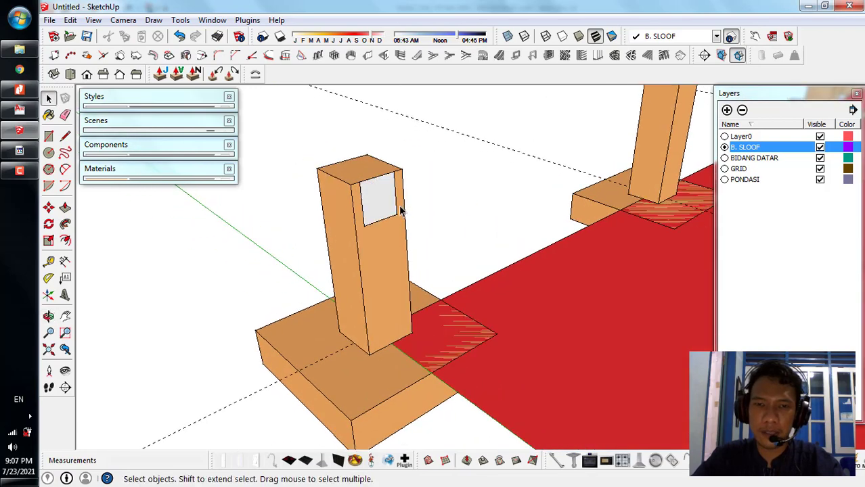
double_click(379, 198)
key("p")
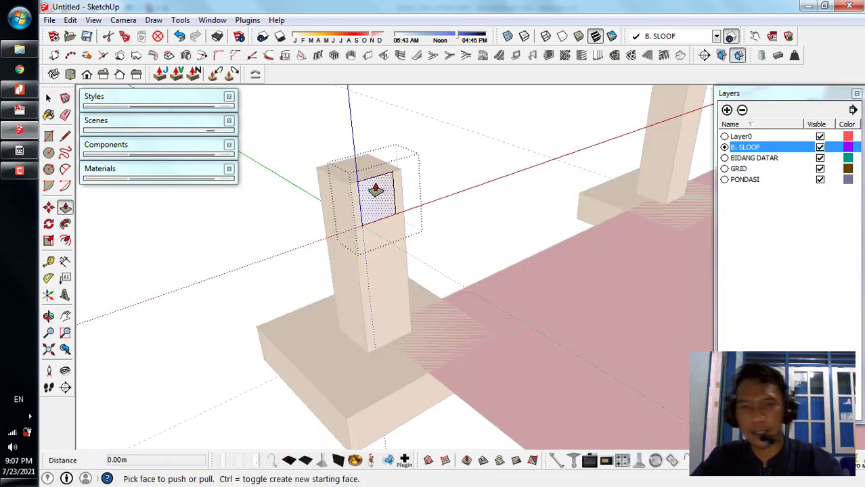
key("space")
key("Escape")
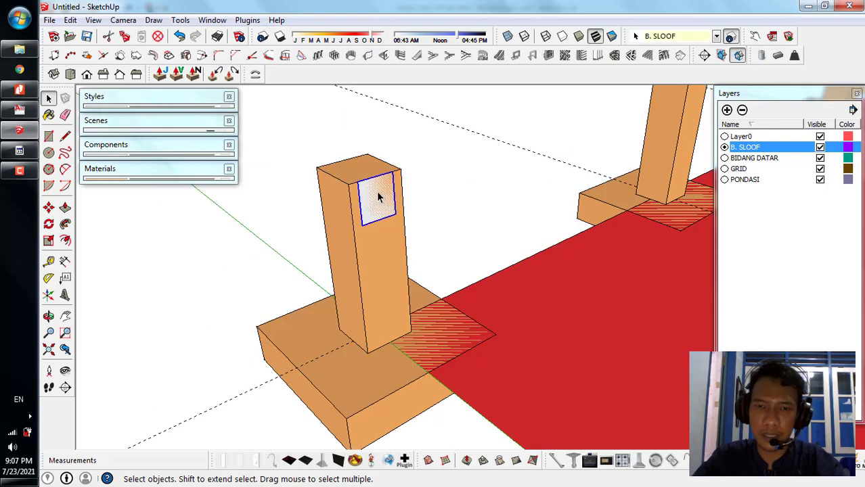
- Extrude the grouped profile 2.70 m with Push/Pull until it meets the facing column, and leave the group
double_click(378, 193)
key("p")
left_click(376, 198)
scroll(377, 198, "down", 5)
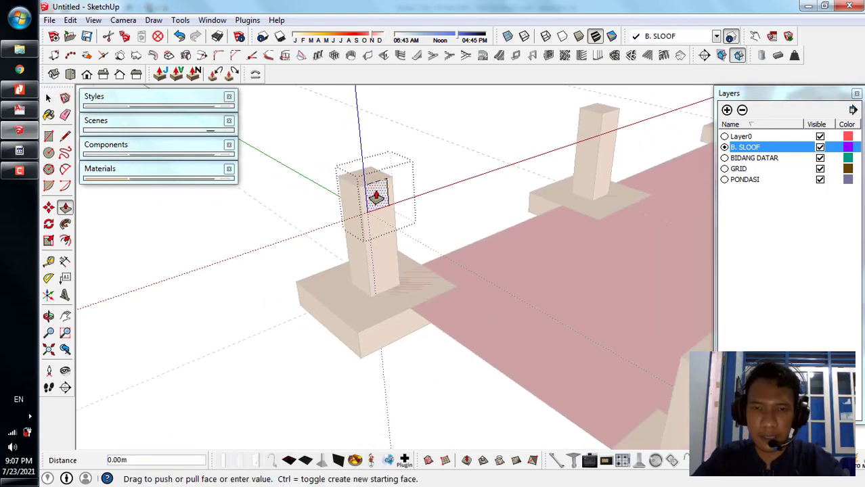
scroll(446, 238, "up", 2)
left_click(540, 244)
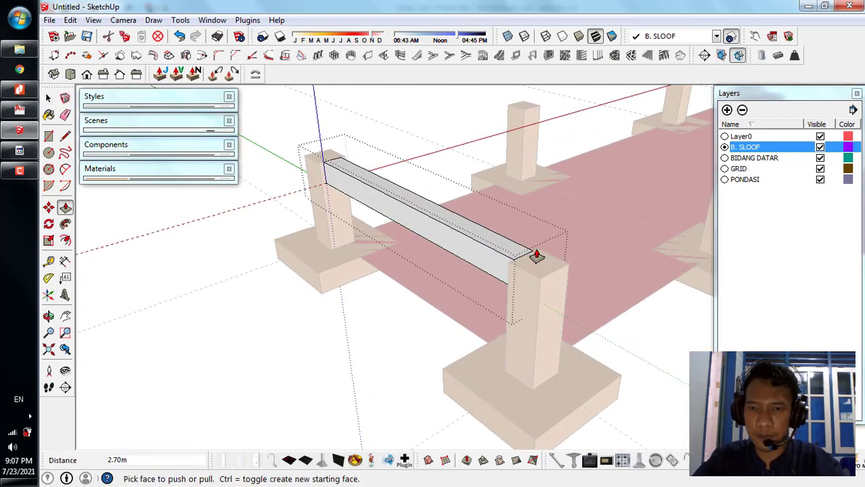
key("space")
key("Escape")
- Paint all faces of the sloof beam inside its group with the turquoise Color_H07 material
mouse_move(395, 217)
middle_mouse_down()
mouse_move(369, 264)
mouse_move(353, 197)
middle_mouse_up()
scroll(382, 193, "down", 3)
scroll(354, 187, "up", 3)
left_click(172, 168)
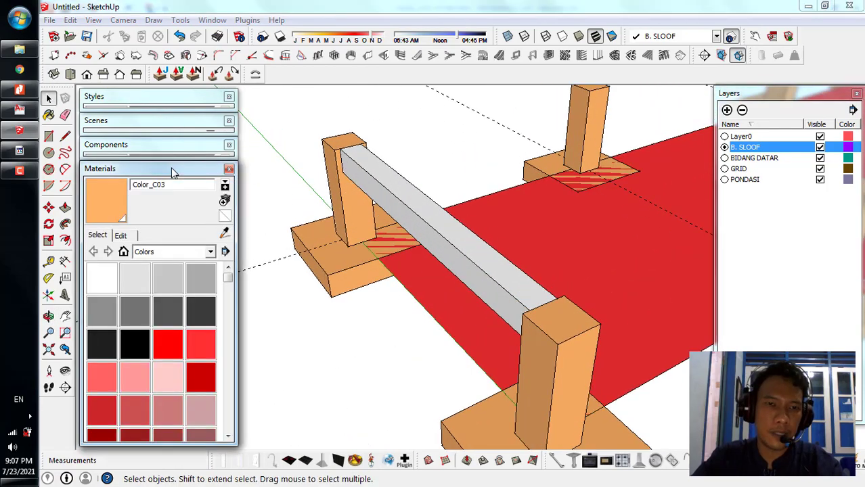
double_click(405, 191)
triple_click(406, 190)
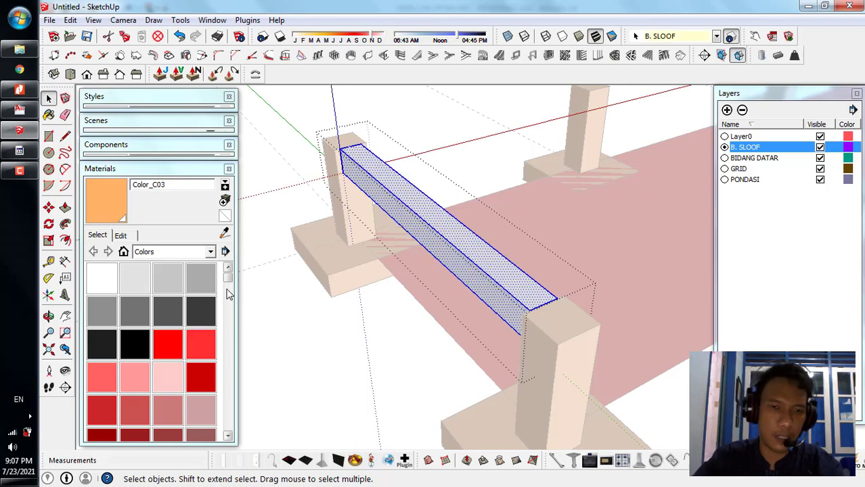
left_click_drag(227, 272, 229, 374)
left_click(201, 294)
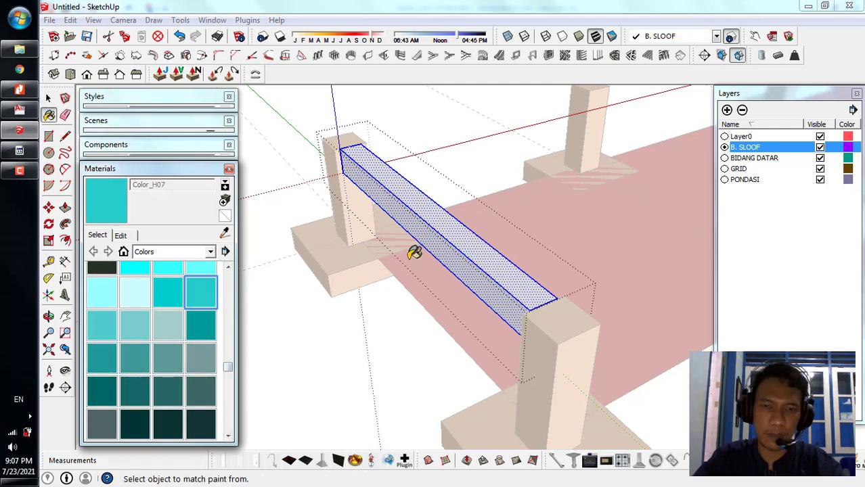
left_click(429, 217)
key("space")
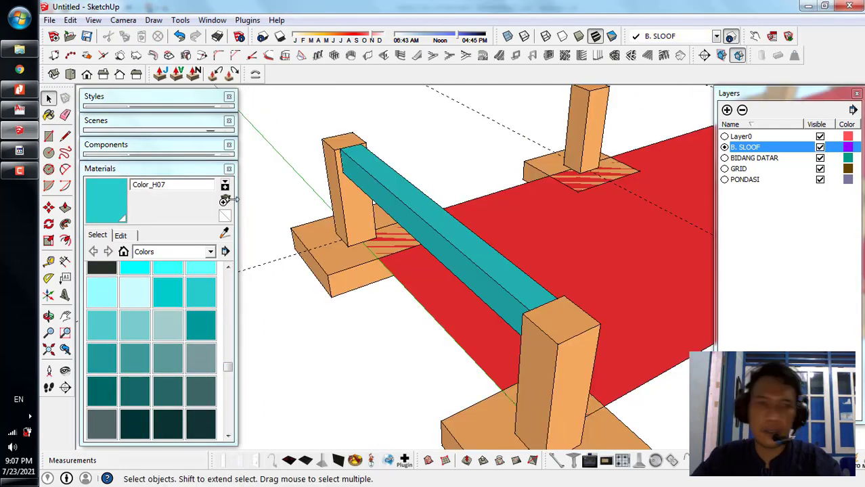
left_click(202, 170)
scroll(404, 237, "down", 5)
scroll(400, 233, "up", 2)
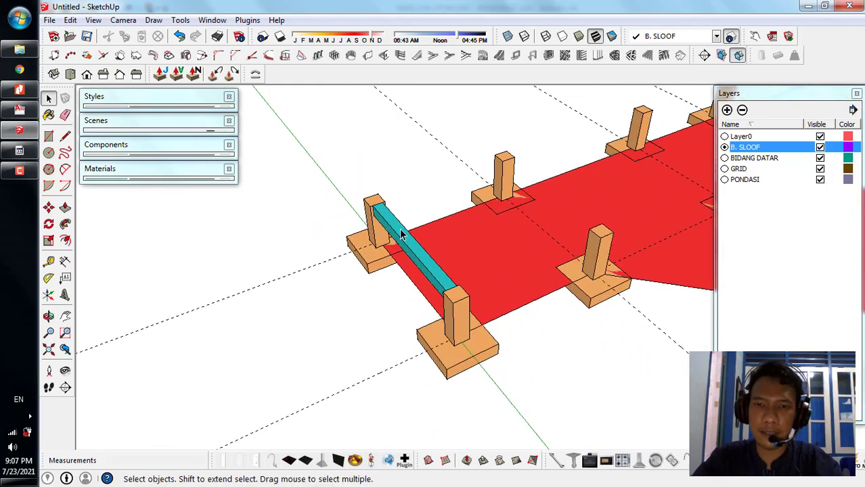
- Copy the turquoise sloof beam from its column's top edge midpoint to the matching point on the second column pair
scroll(400, 233, "up", 3)
left_click(379, 215)
key("m")
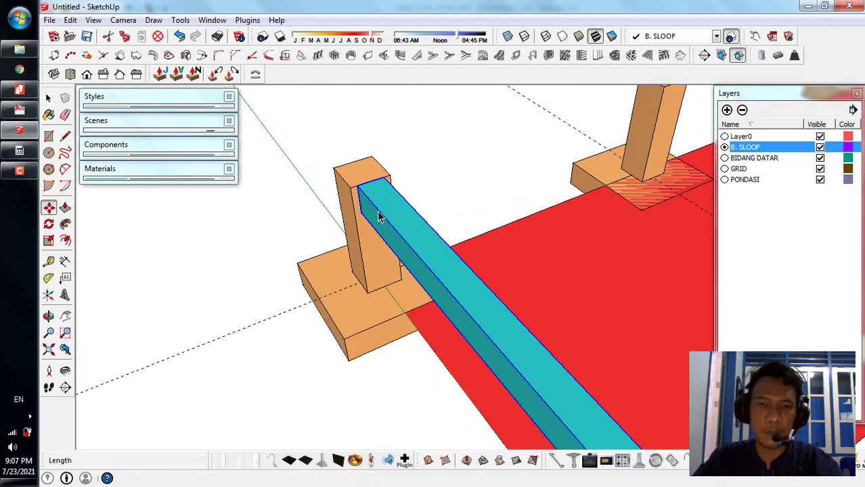
scroll(383, 193, "up", 2)
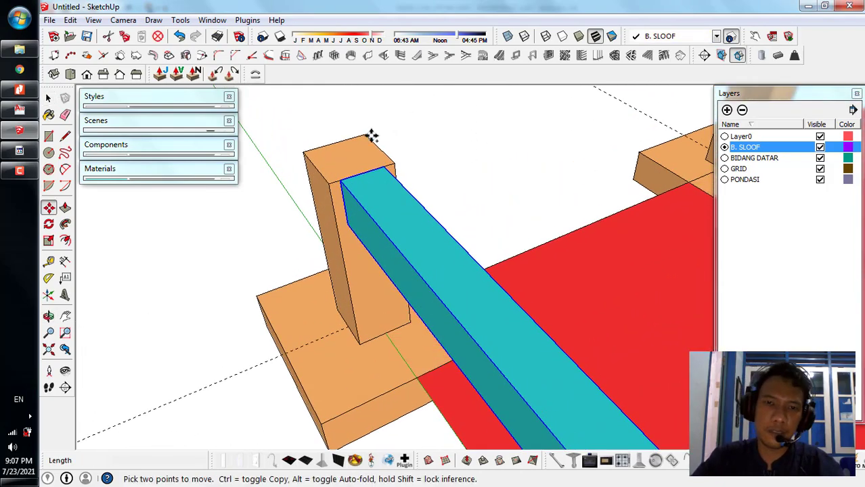
left_click(362, 174)
scroll(353, 203, "down", 5)
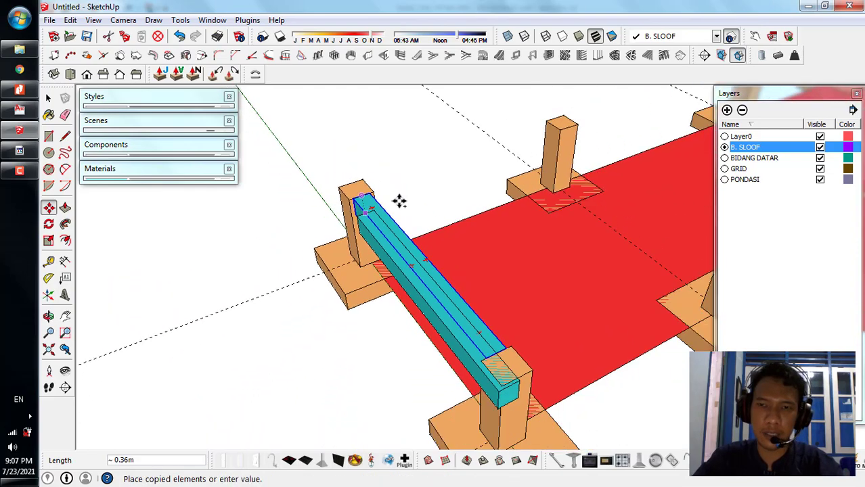
middle_click_drag(500, 173, 414, 179)
scroll(670, 174, "up", 3)
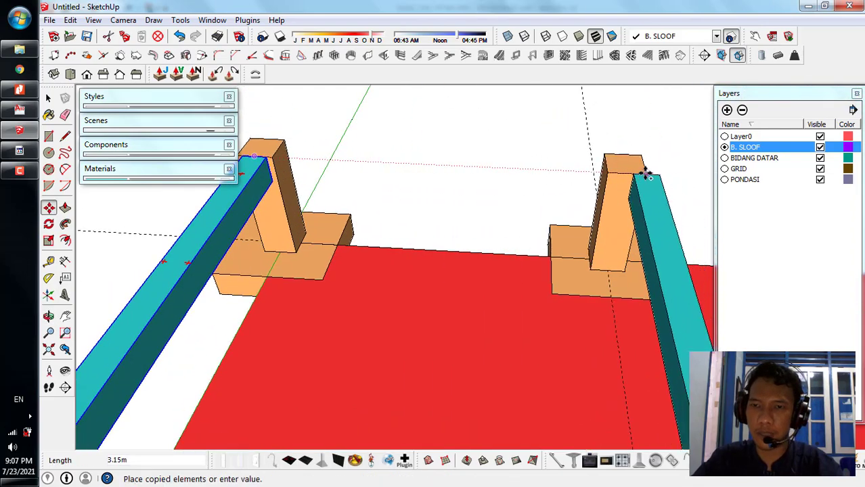
left_click(631, 174)
scroll(301, 178, "down", 3)
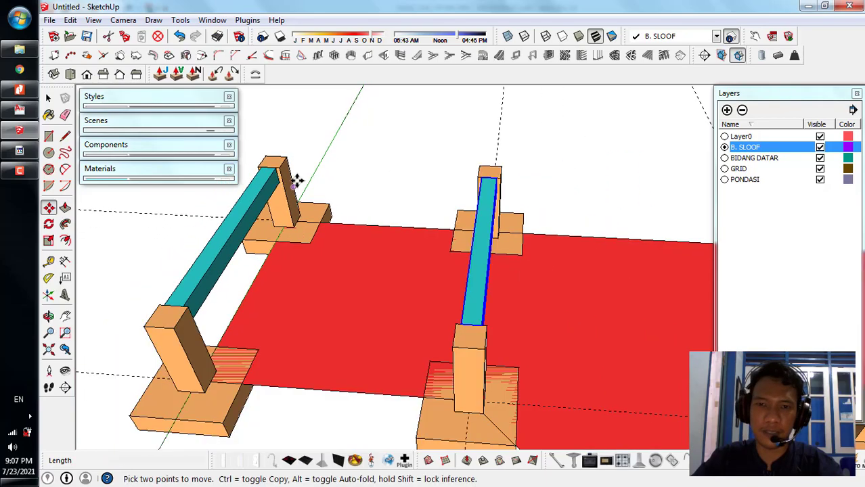
- Copy the second sloof beam across to span the third column pair, aligned with the column tops
middle_click_drag(296, 182, 419, 185)
scroll(406, 196, "up", 5)
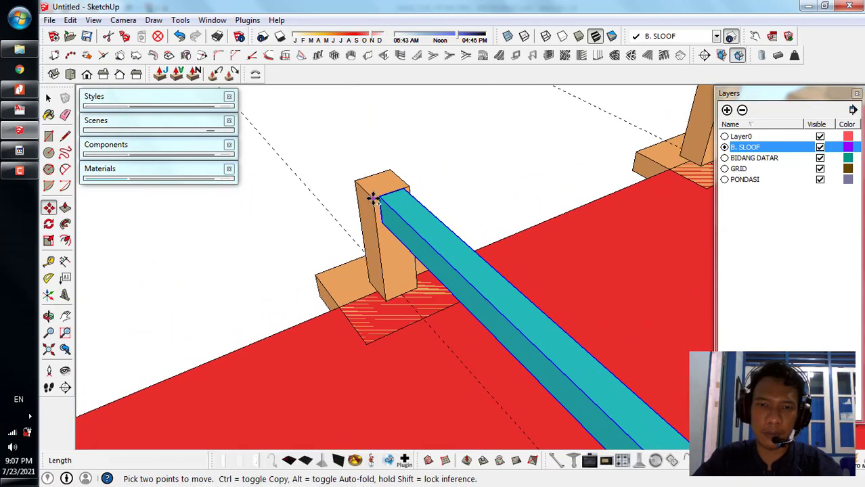
left_click(373, 198)
scroll(203, 267, "down", 6)
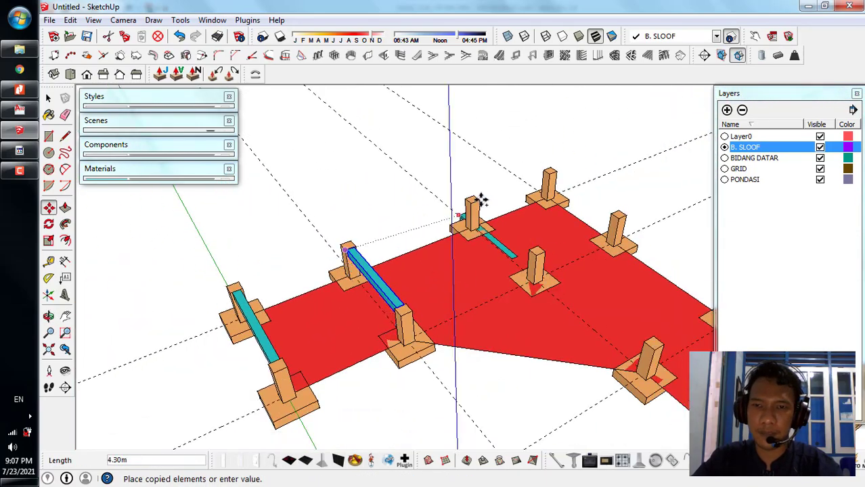
scroll(481, 199, "up", 5)
left_click(476, 183)
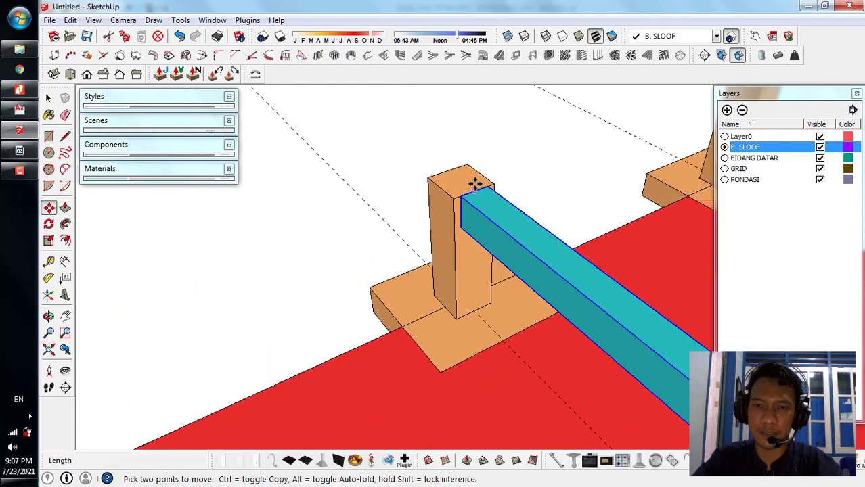
- Copy the third sloof beam 3.00 m across to the fourth column pair at the far edge of the red area
scroll(476, 183, "up", 2)
left_click(441, 206)
scroll(409, 210, "down", 5)
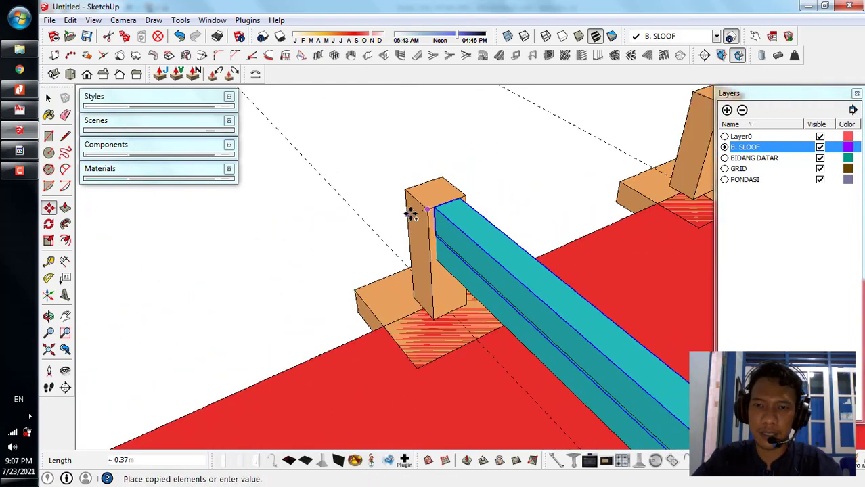
left_click(546, 177)
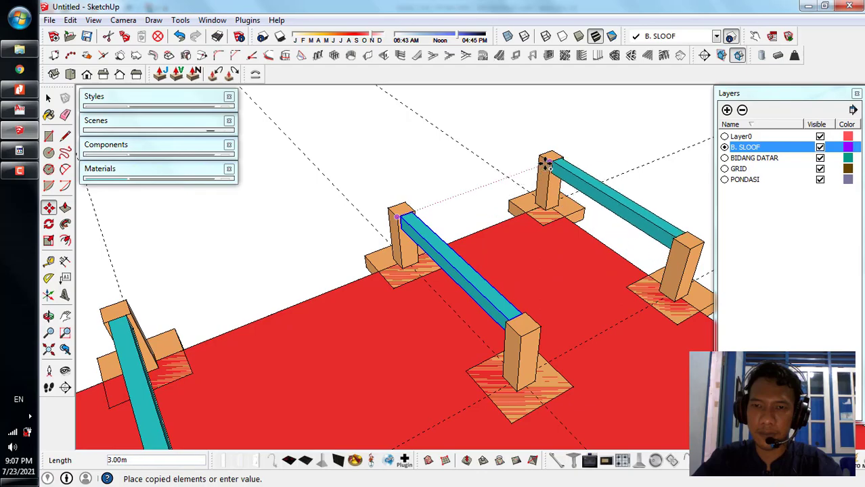
key("space")
middle_click_drag(453, 193, 456, 157)
scroll(457, 158, "down", 5)
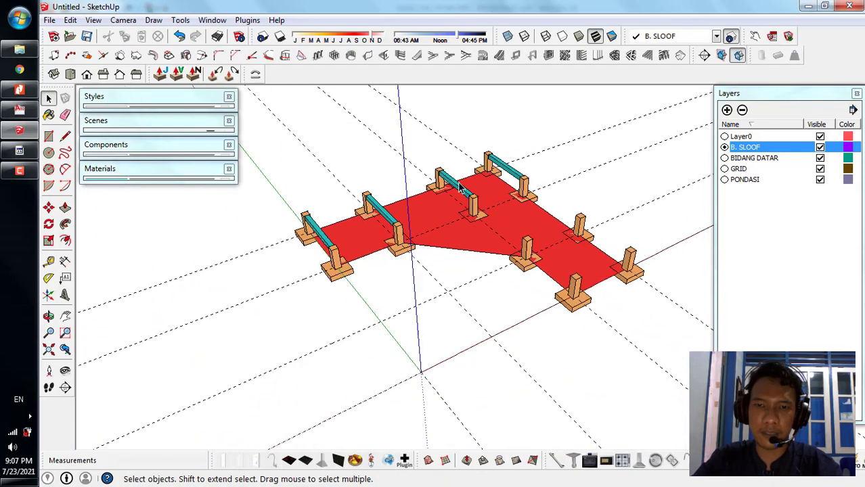
- Copy the far-edge sloof beam 3.00 m along its own row so it starts at the second column
middle_click_drag(514, 203, 560, 233)
scroll(457, 269, "up", 5)
mouse_move(457, 270)
middle_mouse_down()
mouse_move(473, 246)
mouse_move(404, 288)
mouse_move(361, 253)
middle_mouse_up()
scroll(361, 254, "down", 3)
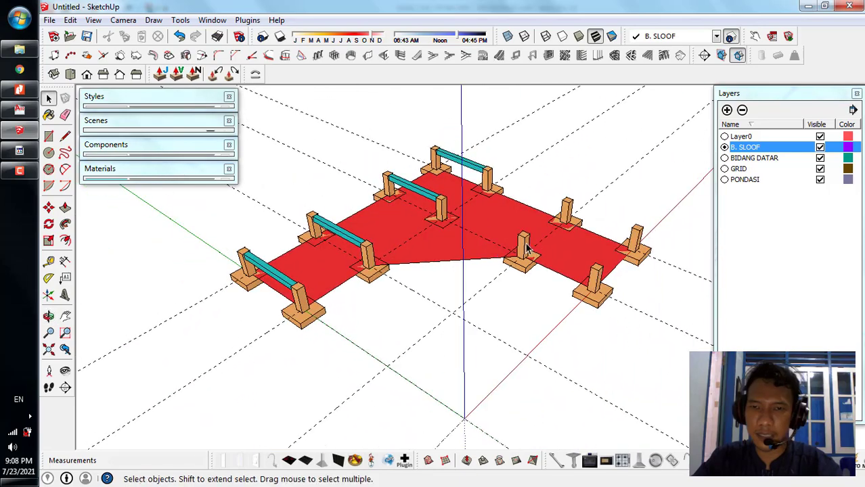
scroll(497, 170, "up", 8)
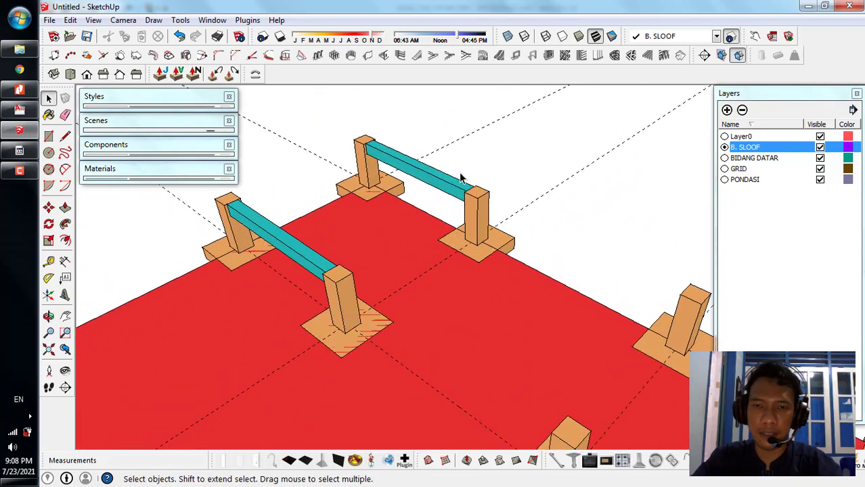
mouse_move(460, 178)
middle_mouse_down()
mouse_move(436, 204)
mouse_move(434, 168)
middle_mouse_up()
scroll(434, 166, "up", 4)
key("m")
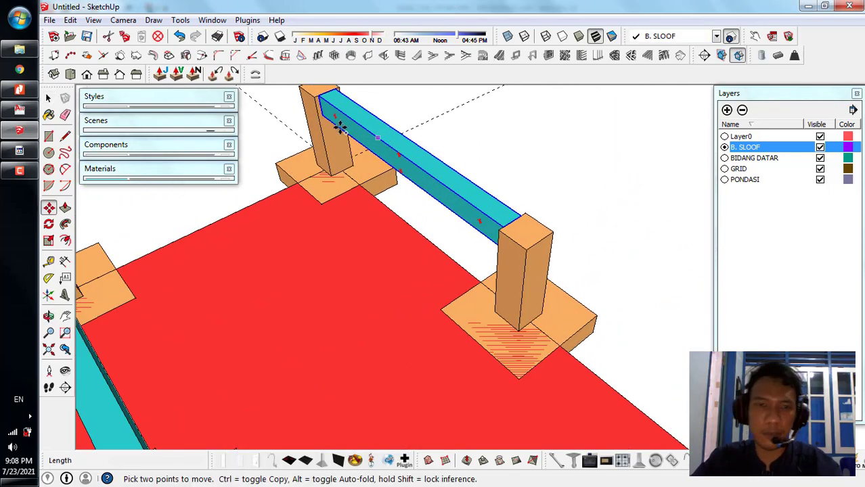
key("ctrl")
left_click(313, 99)
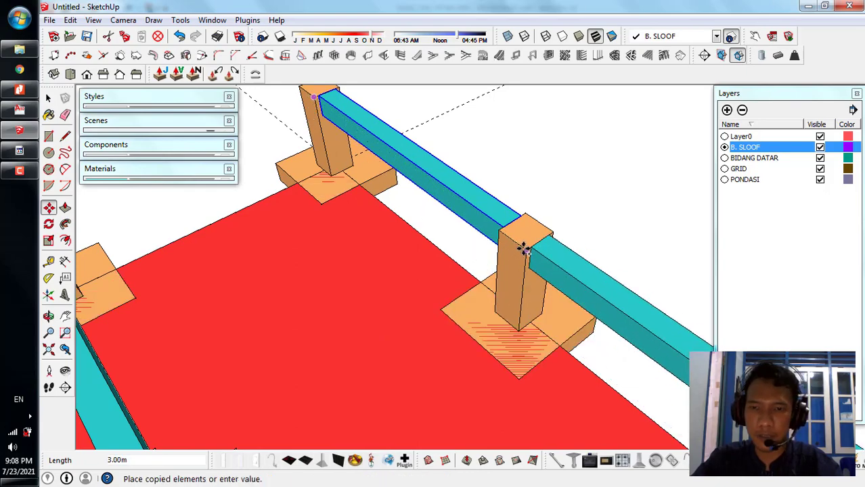
left_click(525, 250)
- Copy the new far-row beam 4.00 m along the row to span the last two columns
left_click(436, 195)
scroll(405, 176, "down", 8)
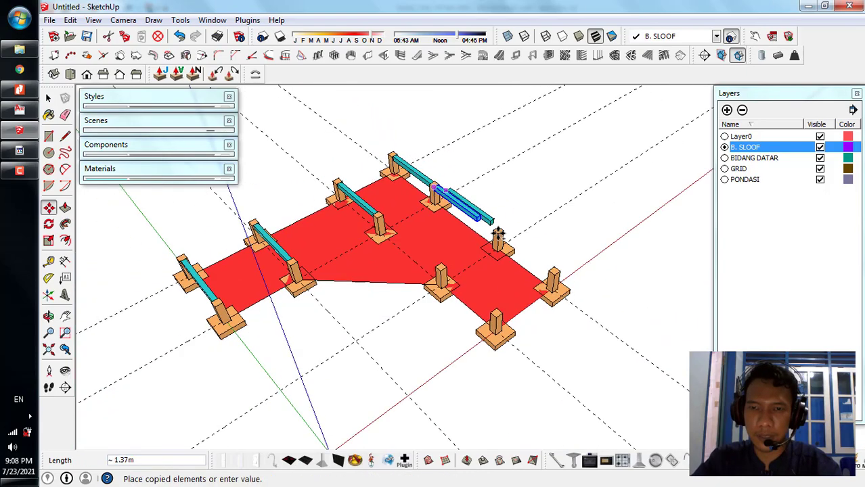
scroll(498, 235, "up", 6)
left_click(478, 234)
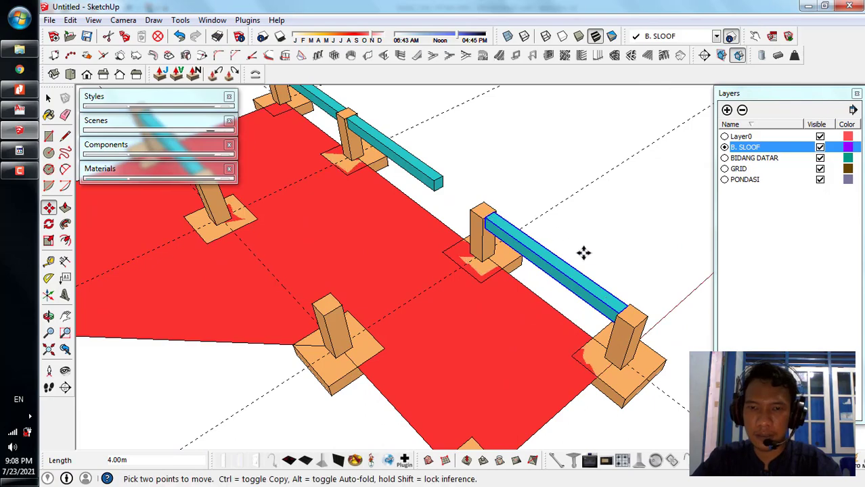
- Copy the last far-row beam 3.00 m across to the last two columns of the parallel inner row
key("ctrl")
left_click(479, 224)
scroll(478, 227, "down", 3)
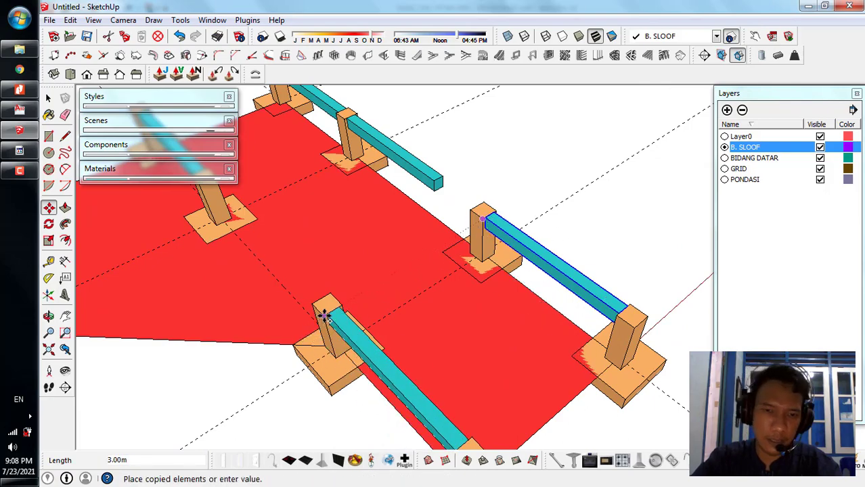
left_click(324, 310)
scroll(561, 211, "down", 3)
scroll(531, 192, "up", 6)
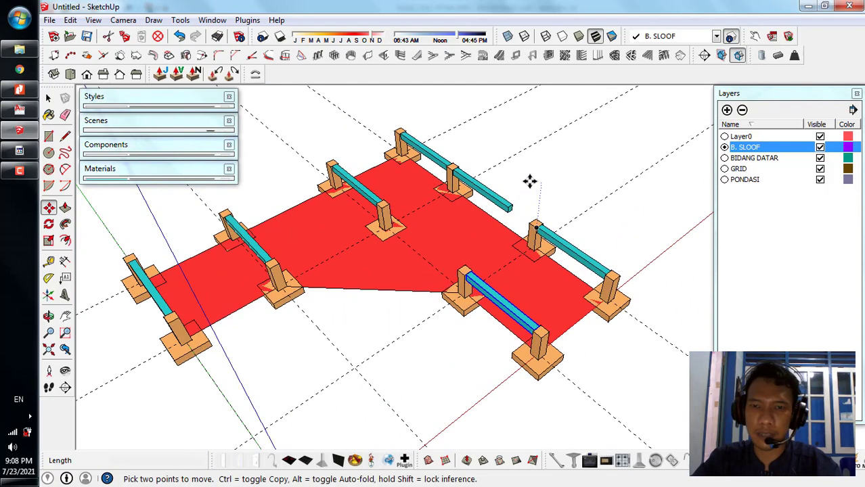
- Lengthen the short middle beam of the far row 1.00 m with Push/Pull up to the next column, and leave its group
key("space")
scroll(497, 210, "up", 3)
double_click(498, 218)
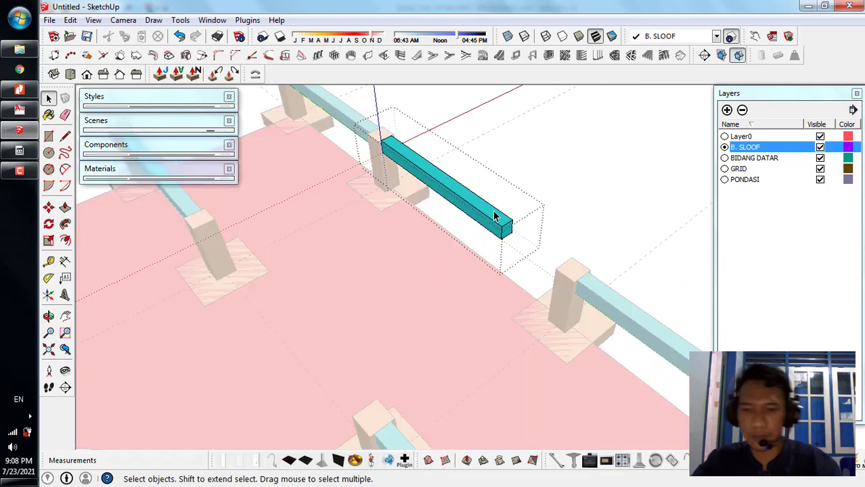
key("p")
scroll(576, 266, "down", 1)
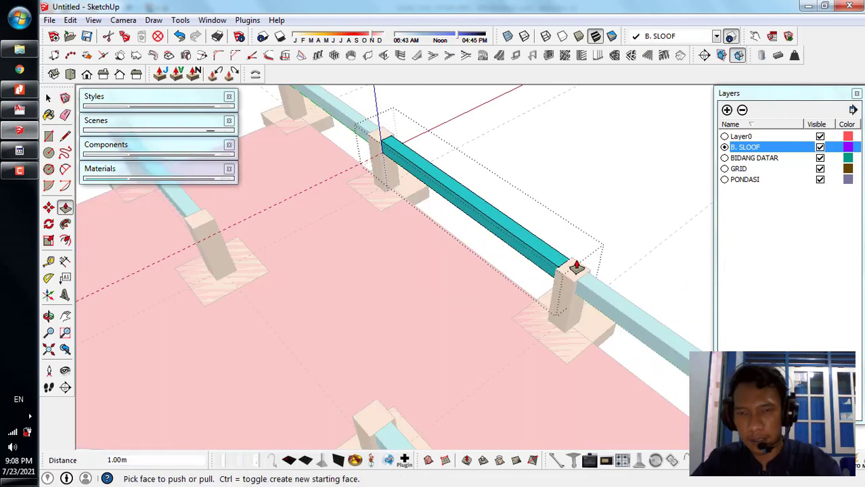
key("space")
left_click(561, 191)
scroll(561, 191, "down", 6)
scroll(498, 194, "up", 2)
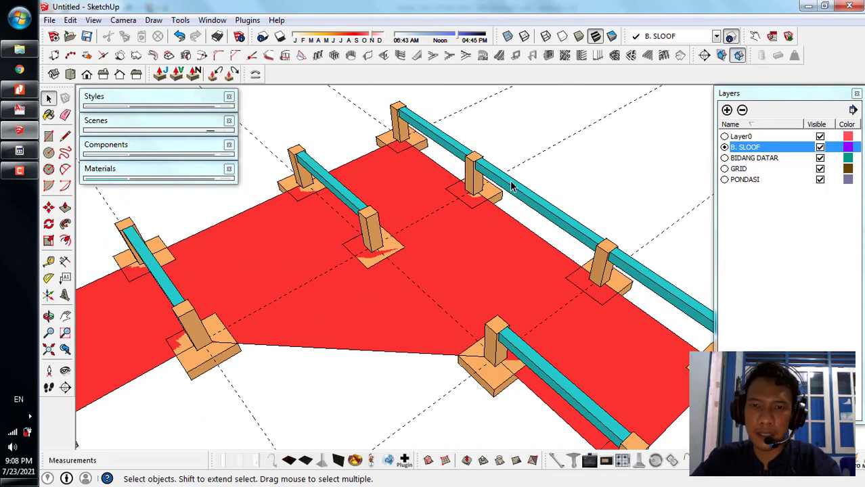
- Copy the lengthened middle beam 3.00 m across to the middle bay of the parallel inner row
key("m")
scroll(474, 165, "up", 5)
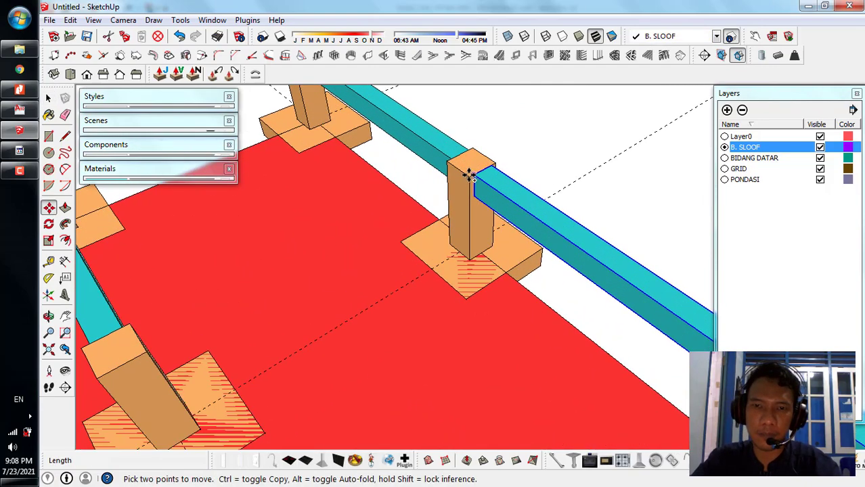
key("ctrl")
left_click(469, 176)
scroll(474, 216, "down", 2)
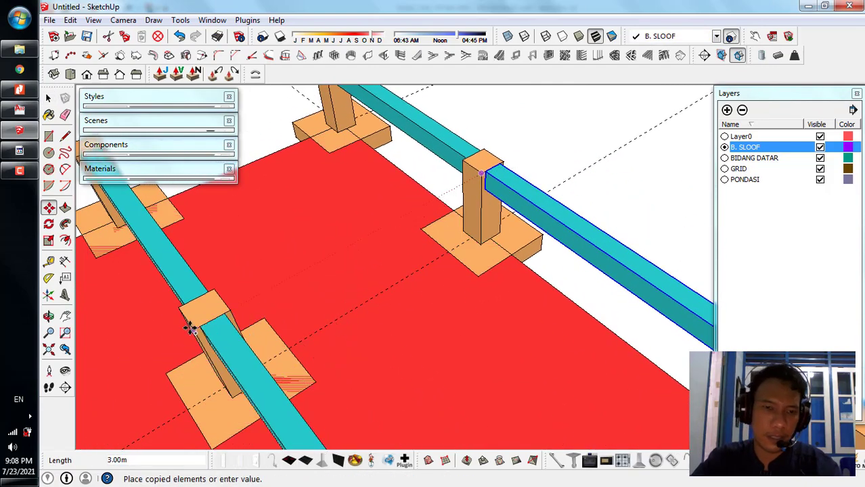
left_click(191, 328)
key("space")
scroll(393, 245, "down", 10)
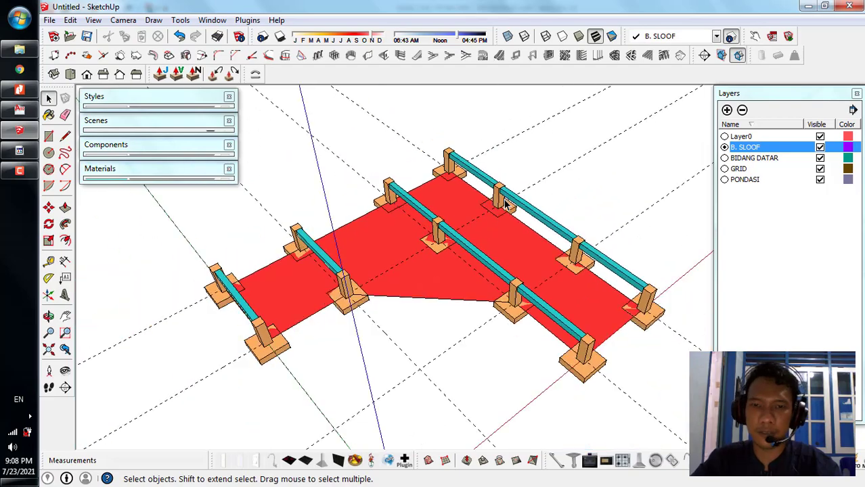
- Examine the sloof beam layout from several sides to see which column spans still need beams
key("o")
left_click_drag(289, 268, 595, 276)
key("space")
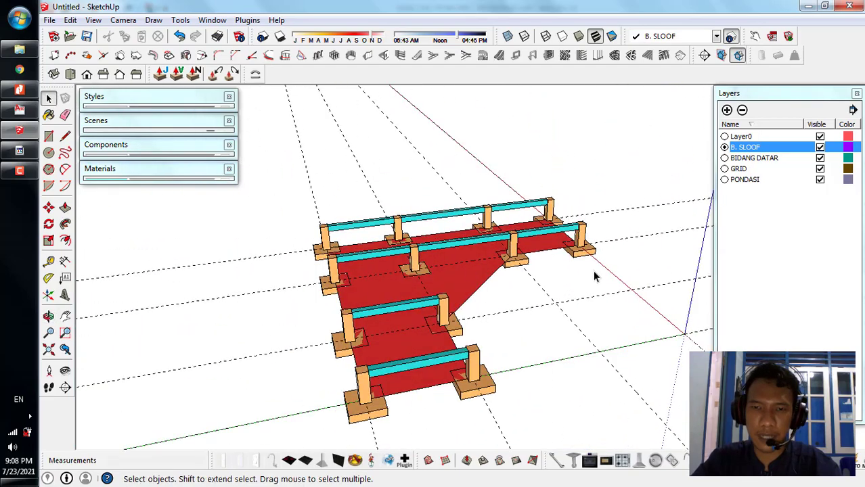
middle_click_drag(548, 303, 501, 295)
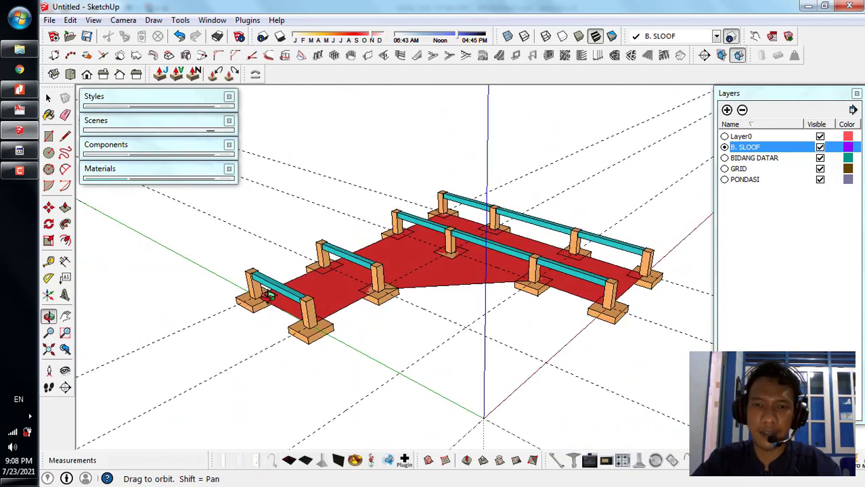
scroll(428, 266, "up", 3)
scroll(494, 258, "down", 3)
scroll(453, 190, "up", 3)
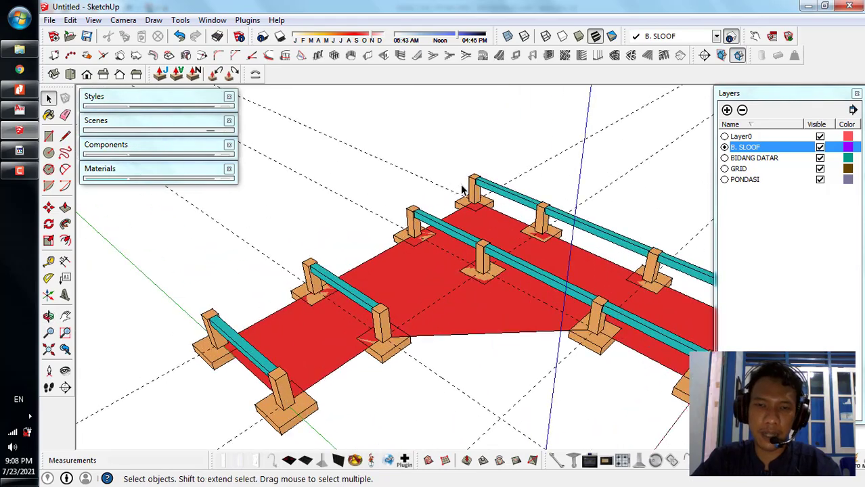
scroll(450, 253, "down", 5)
scroll(657, 298, "up", 3)
scroll(668, 278, "up", 5)
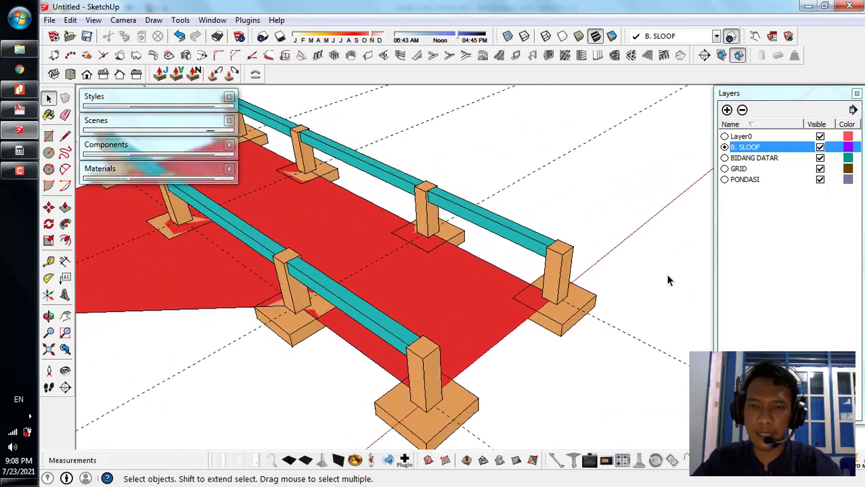
- Copy the last far-row beam from its end's upper midpoint to the midpoint of the corner column's adjacent top edge
middle_click_drag(668, 276, 536, 262)
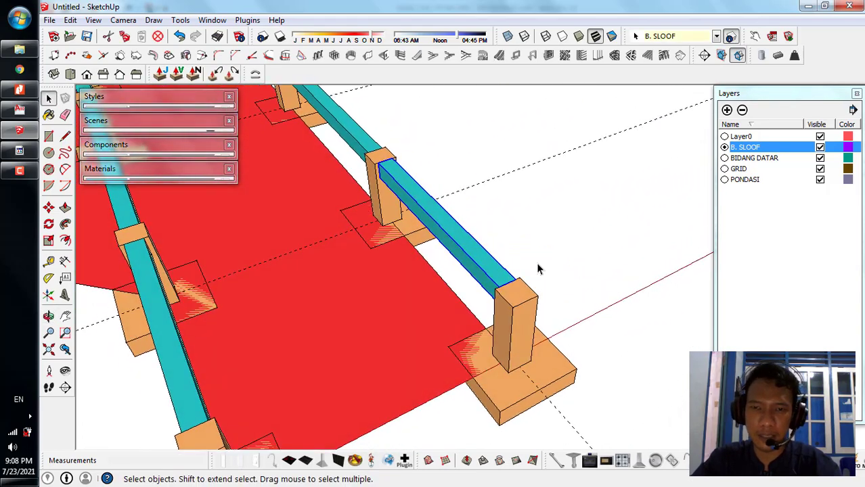
scroll(538, 262, "up", 3)
key("m")
scroll(539, 262, "up", 3)
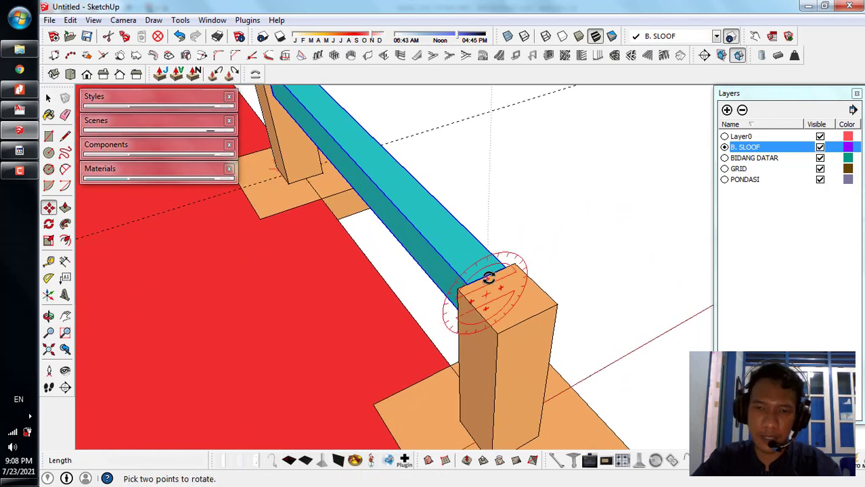
key("ctrl")
left_click(488, 276)
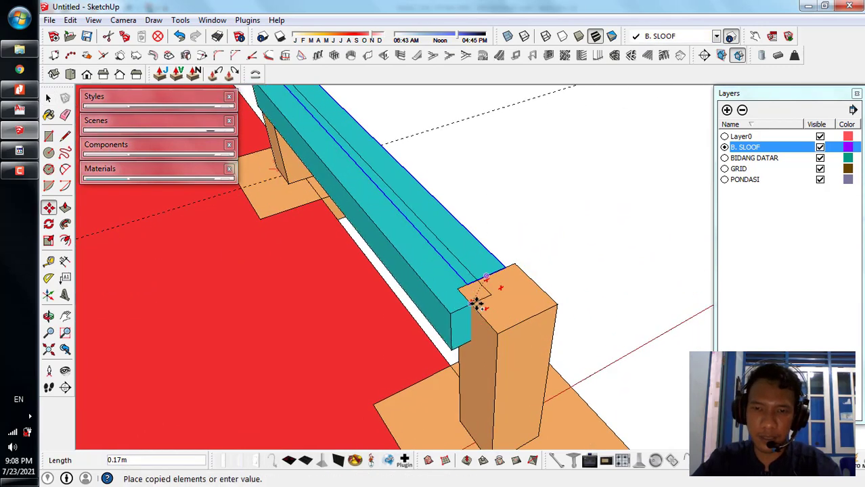
left_click(478, 313)
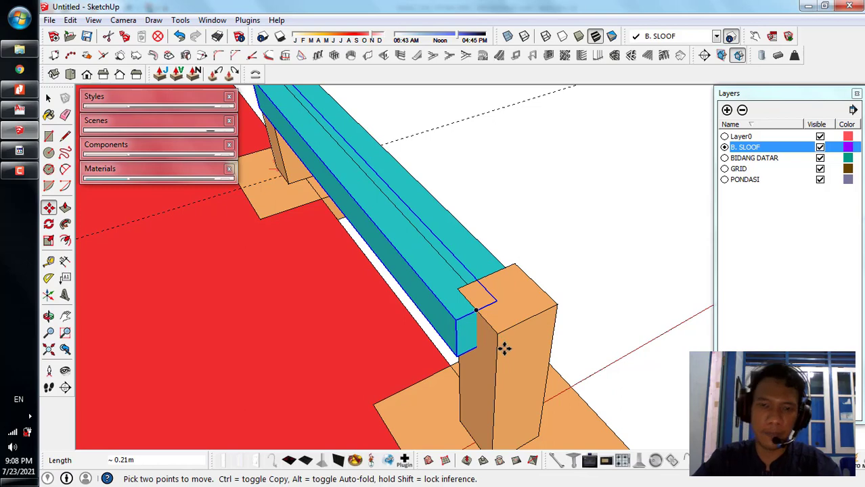
- Rotate the copied beam 90° about the midpoint of the corner column's top edge so it crosses to the opposite column
key("space")
scroll(311, 322, "up", 1)
left_click(49, 261)
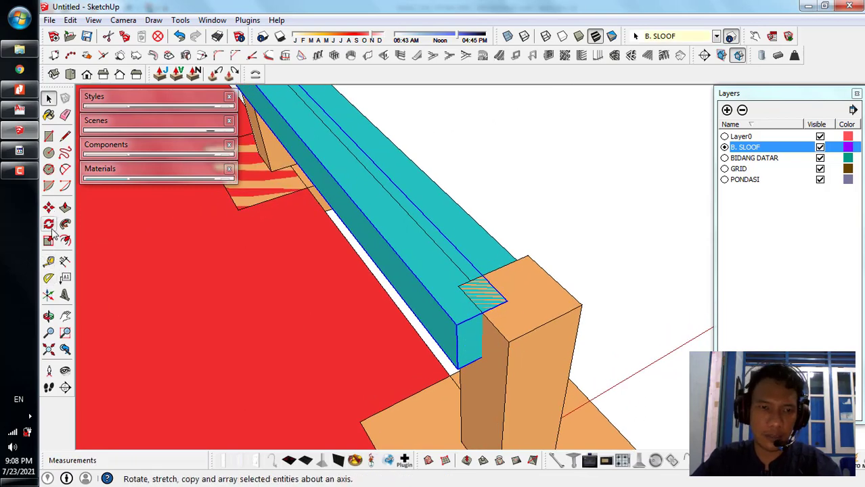
left_click(48, 226)
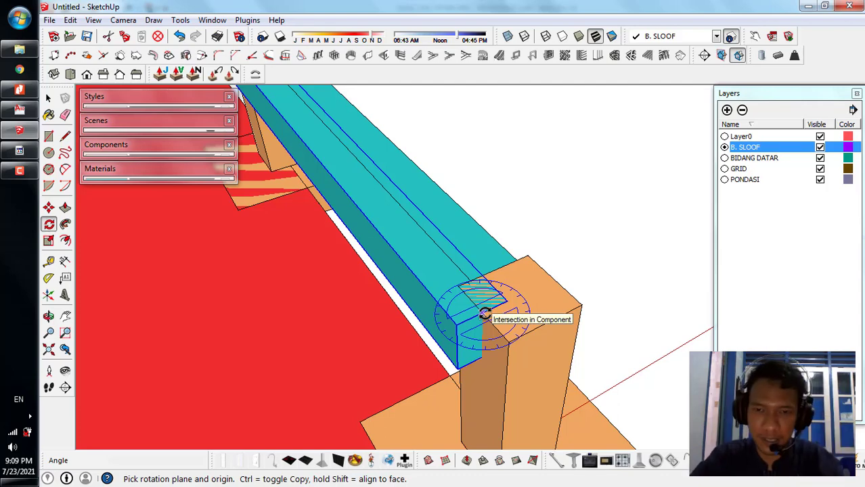
left_click(461, 284)
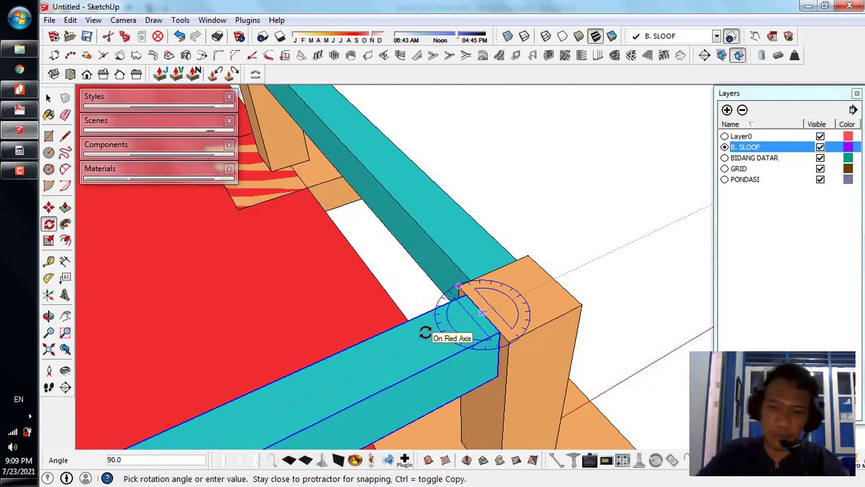
left_click(425, 332)
key("space")
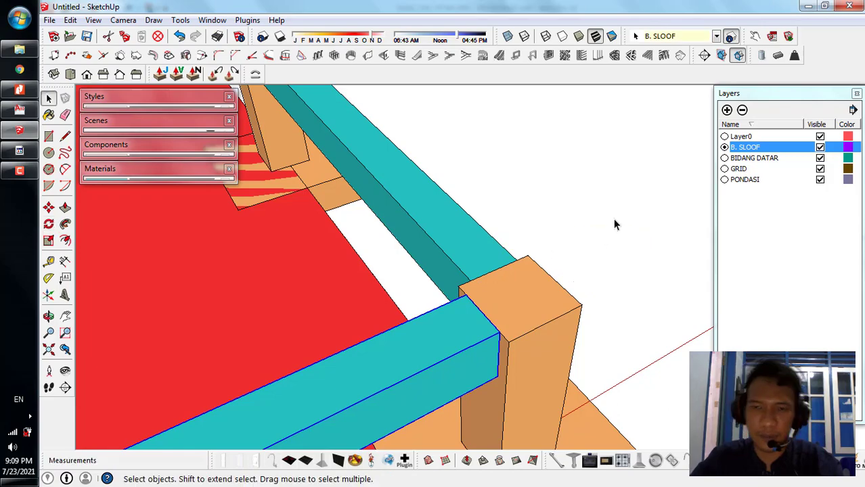
- Copy the rotated cross beam from the corner column's top edge to the matching point on the next column in the row
scroll(610, 213, "down", 2)
scroll(609, 214, "down", 2)
middle_click_drag(604, 225, 508, 295)
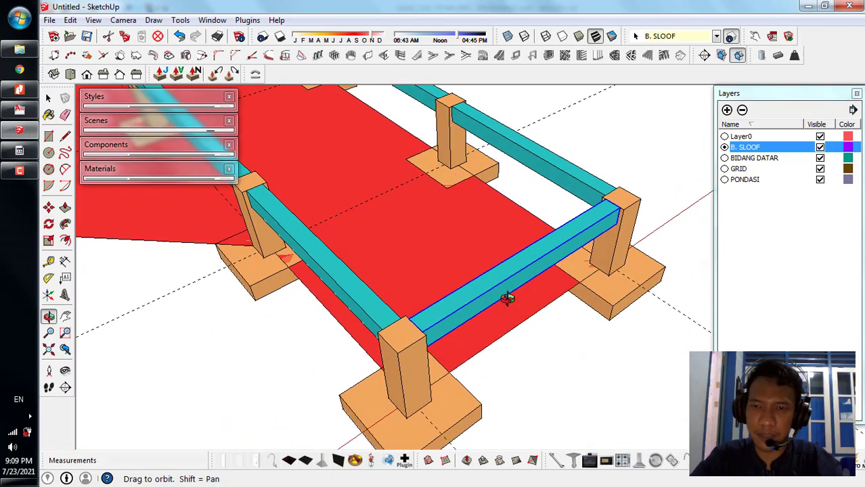
scroll(628, 226, "up", 3)
scroll(628, 226, "up", 1)
key("m")
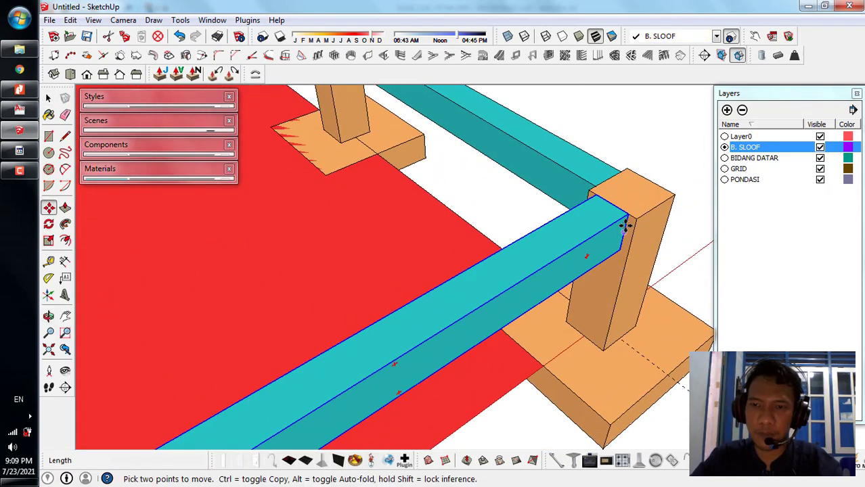
left_click(638, 218)
key("ctrl")
scroll(670, 305, "down", 3)
scroll(574, 216, "up", 3)
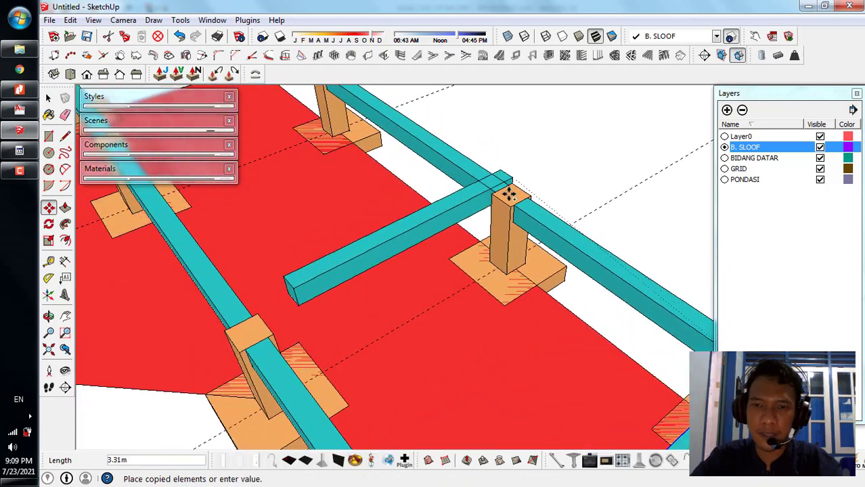
left_click(507, 218)
- Copy the cross beam onward to the next two column pairs, ending at the far corner column
left_click(512, 214)
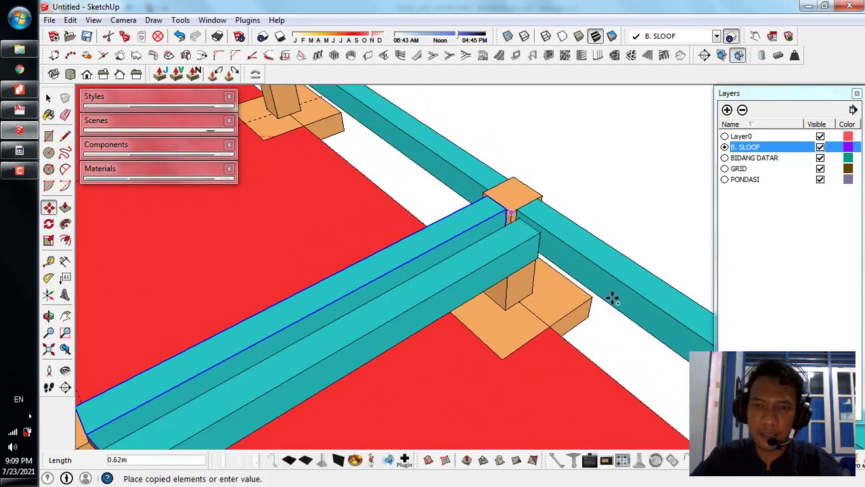
scroll(611, 295, "down", 2)
scroll(619, 291, "down", 3)
scroll(514, 178, "up", 3)
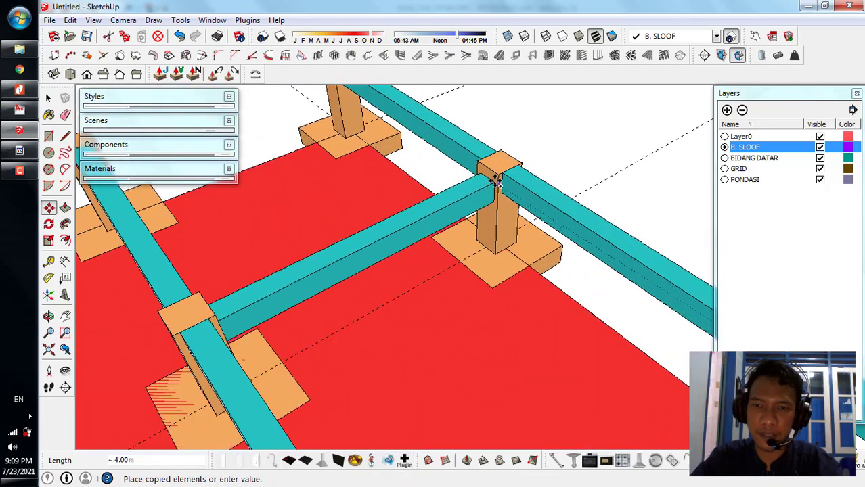
left_click(497, 177)
scroll(570, 270, "down", 4)
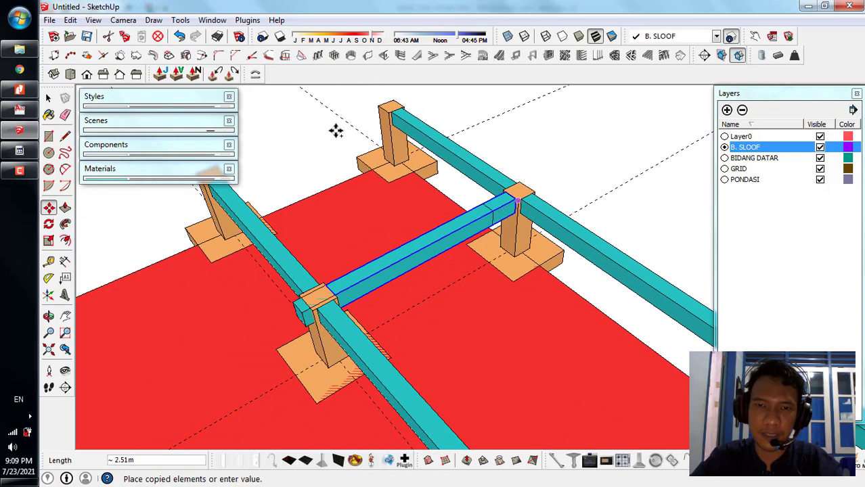
scroll(376, 110, "up", 3)
left_click(398, 119)
- Copy the far-end cross beam 3.00 m in line to the adjacent column, starting from the corner column's top edge
scroll(610, 196, "down", 4)
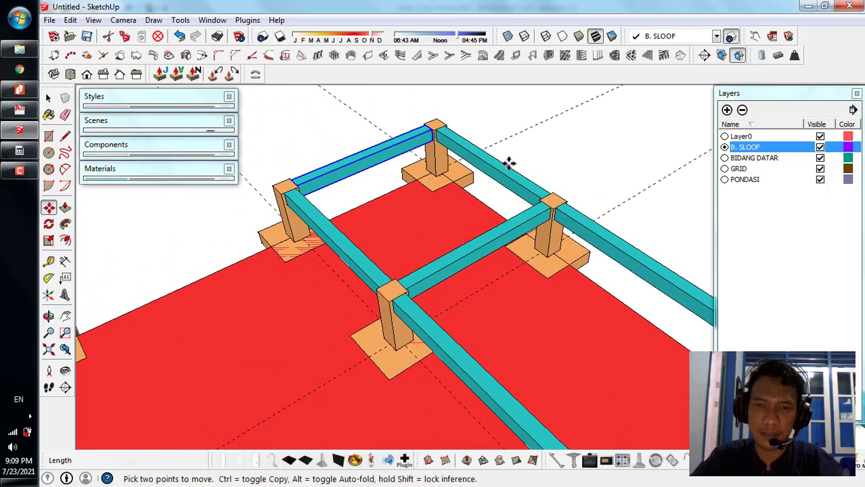
middle_click_drag(510, 162, 447, 100)
scroll(447, 100, "up", 4)
scroll(446, 101, "up", 5)
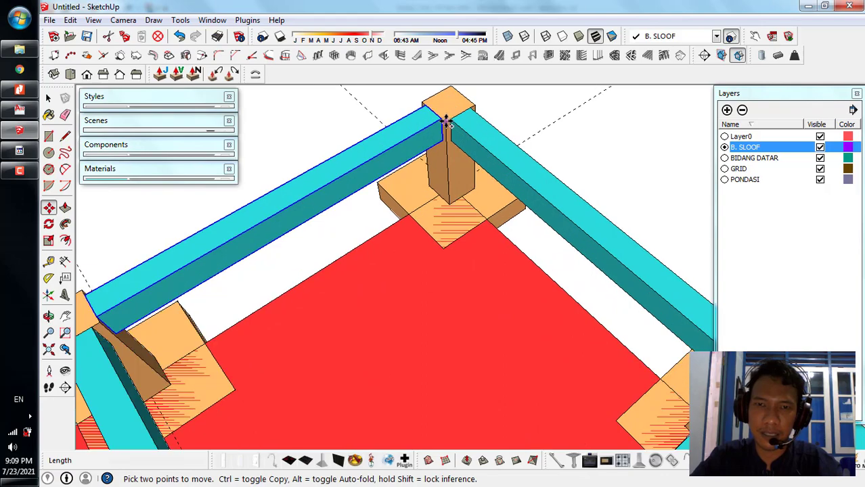
left_click(459, 120)
scroll(511, 139, "down", 4)
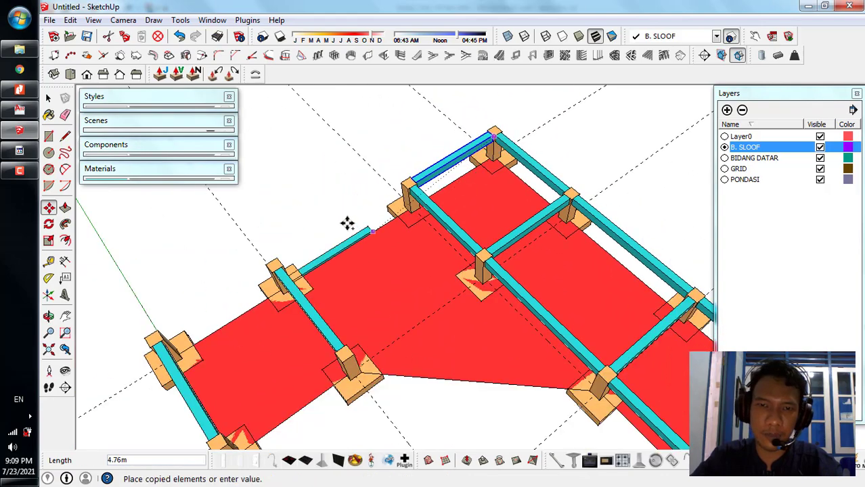
scroll(425, 191, "up", 4)
scroll(425, 190, "up", 3)
left_click(426, 180)
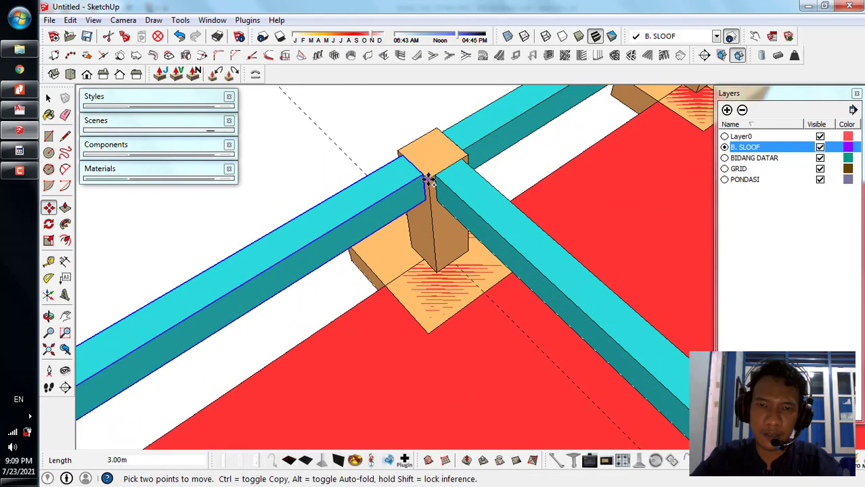
- Copy the in-line beam onward to the end bay, snapping it to the top edge of that bay's inner column
left_click(429, 180)
scroll(535, 110, "down", 4)
scroll(312, 268, "up", 3)
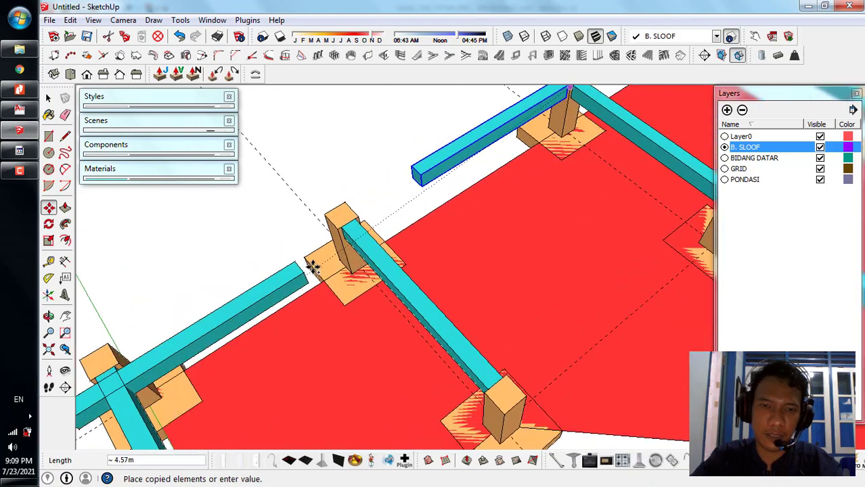
scroll(313, 267, "up", 3)
left_click(344, 195)
key("space")
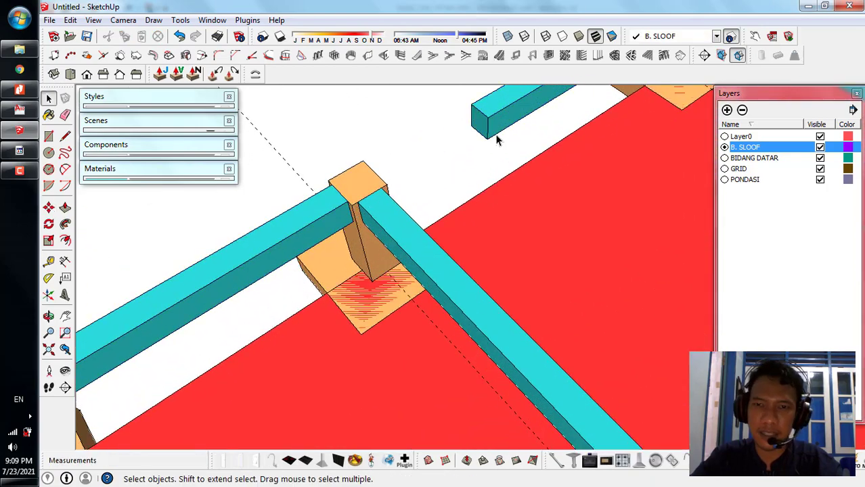
- Lengthen the short beam in the bay before the end bay with Push/Pull up to the column, and leave its group
double_click(502, 126)
key("p")
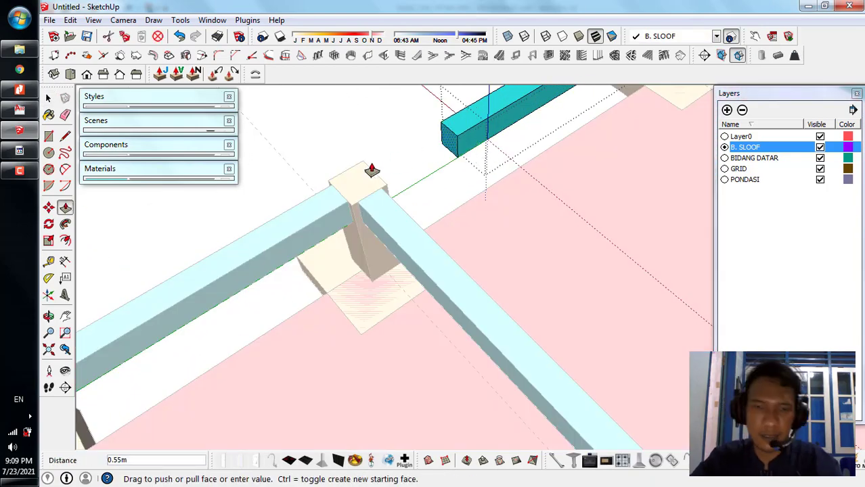
key("space")
left_click(372, 136)
scroll(392, 145, "down", 4)
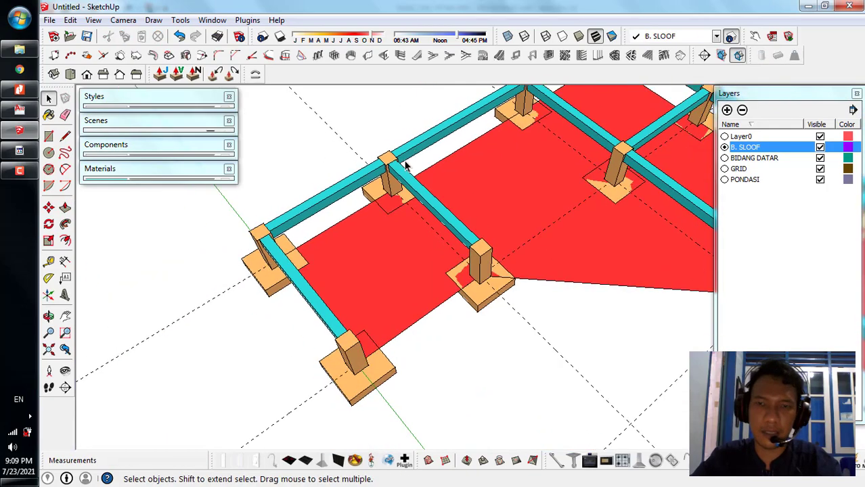
- Copy the lengthened beam and the end-bay beam together 3.00 m across to the parallel inner column row
scroll(406, 165, "down", 5)
scroll(415, 177, "up", 5)
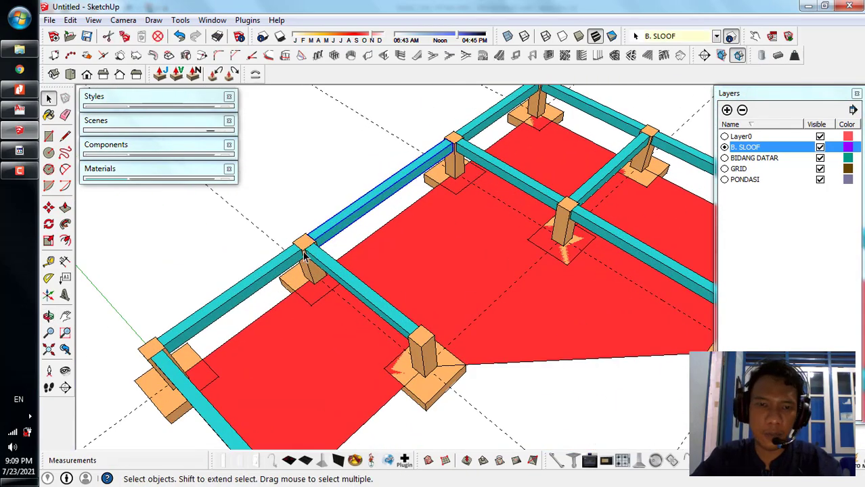
left_click(329, 179)
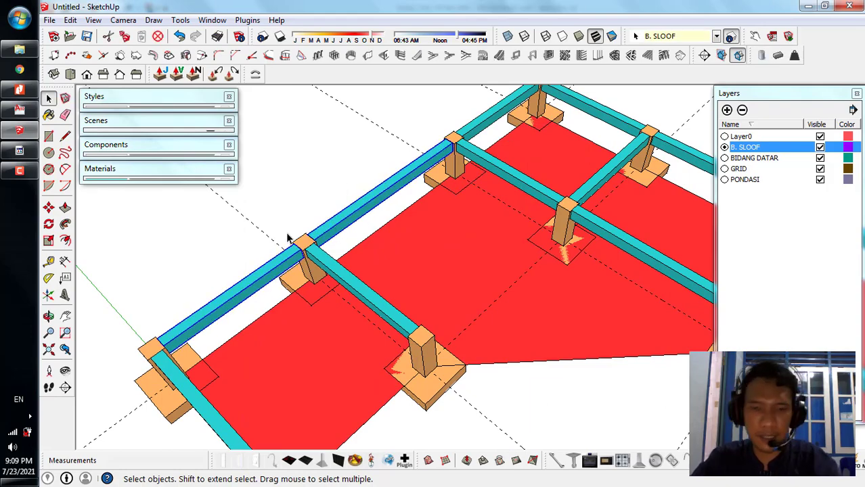
key("m")
scroll(444, 122, "up", 3)
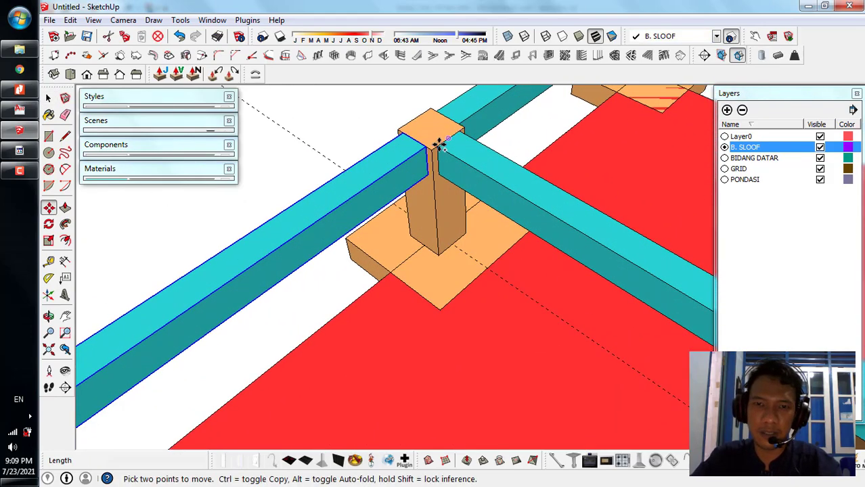
left_click(433, 150)
key("ctrl")
scroll(444, 135, "down", 5)
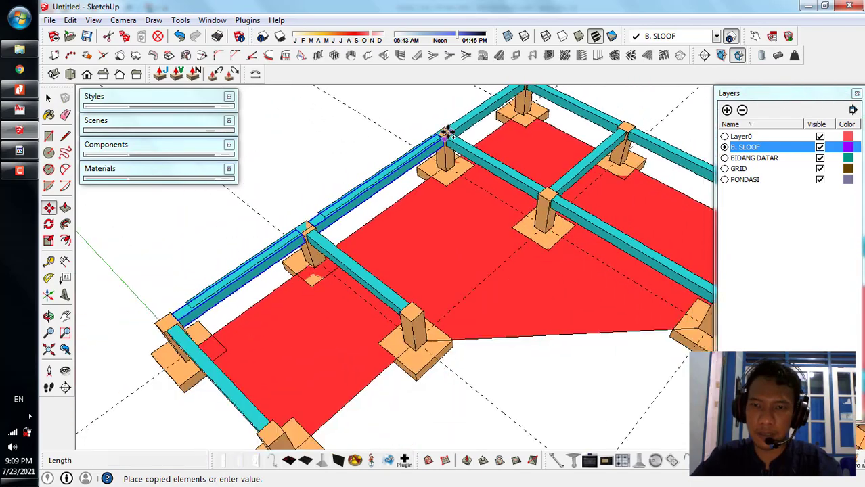
scroll(514, 183, "up", 3)
left_click(512, 170)
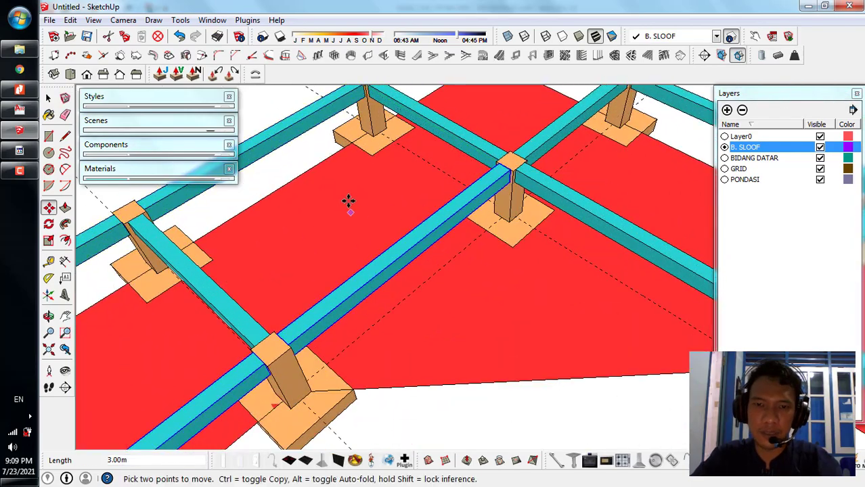
scroll(406, 230, "down", 5)
key("space")
- Examine the sloof beam layout from several sides, checking the column spans around the slanted floor edge
middle_click_drag(388, 252, 402, 230)
scroll(338, 216, "up", 3)
scroll(338, 215, "down", 4)
scroll(351, 176, "up", 3)
scroll(351, 176, "down", 2)
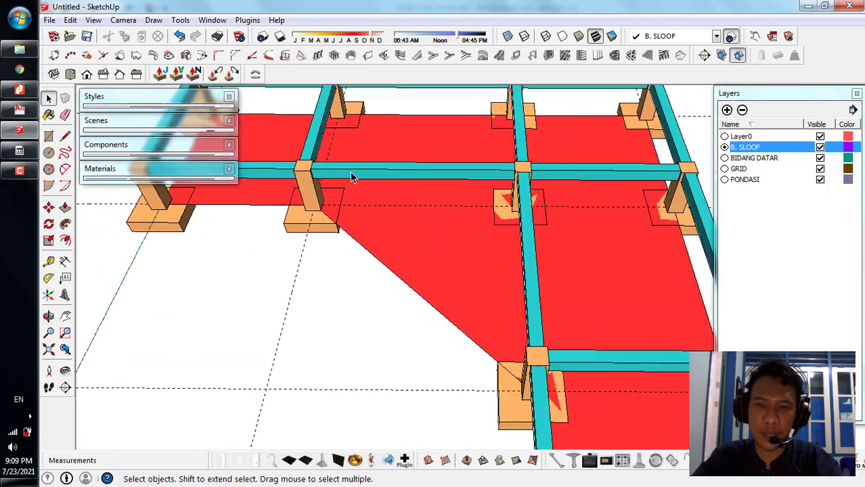
middle_click_drag(352, 176, 393, 263)
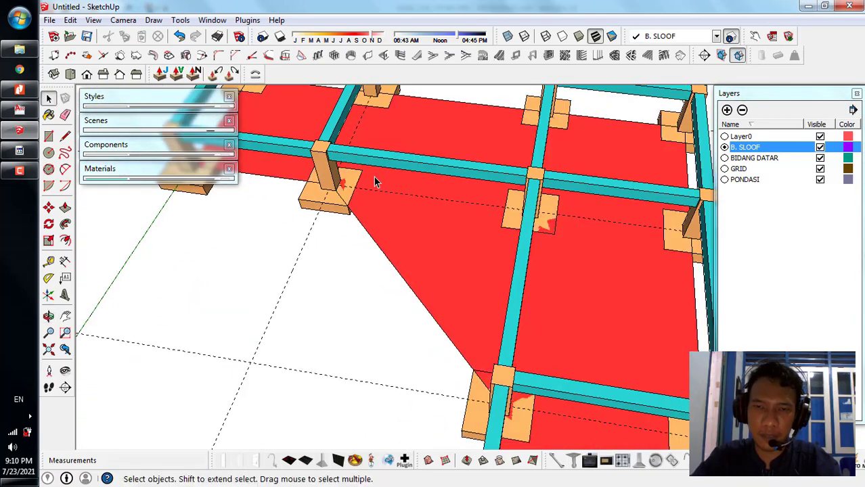
scroll(437, 204, "down", 5)
middle_click_drag(436, 205, 444, 173)
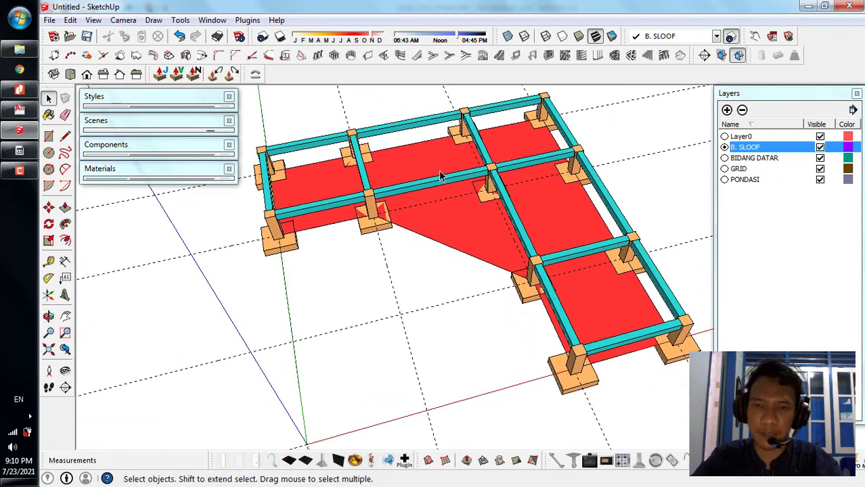
scroll(399, 212, "up", 5)
middle_click_drag(400, 212, 436, 188)
scroll(387, 246, "down", 5)
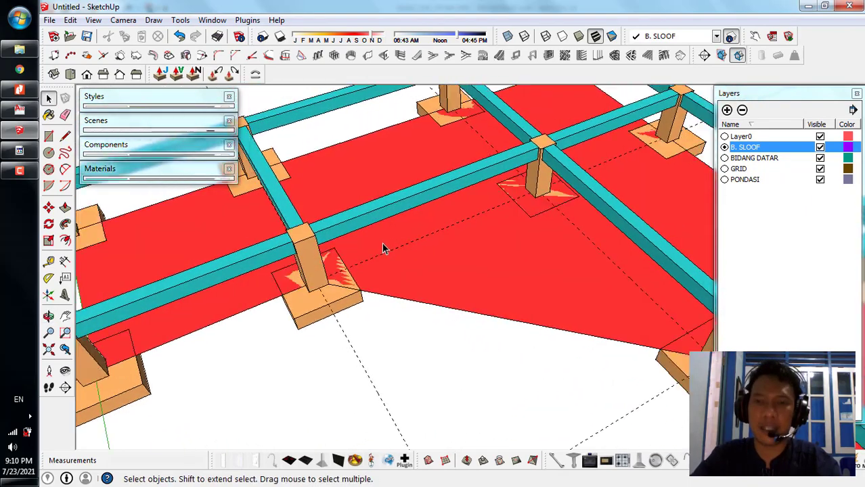
scroll(568, 302, "up", 5)
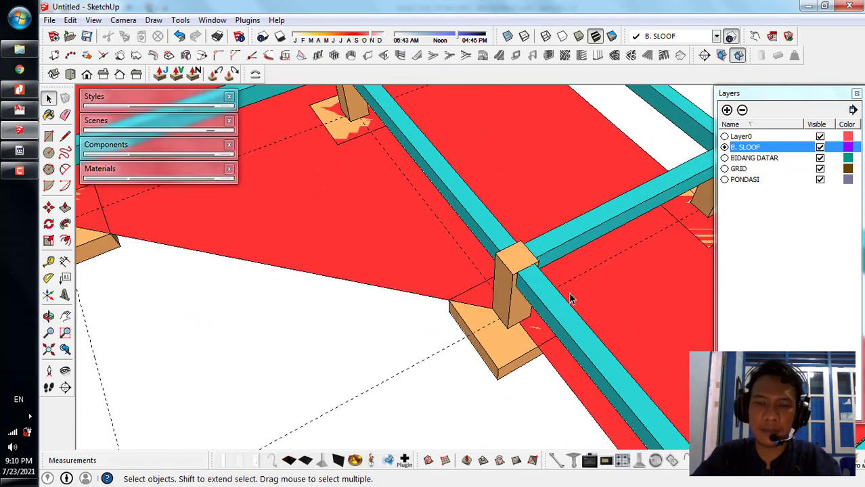
scroll(571, 299, "down", 2)
scroll(540, 289, "down", 3)
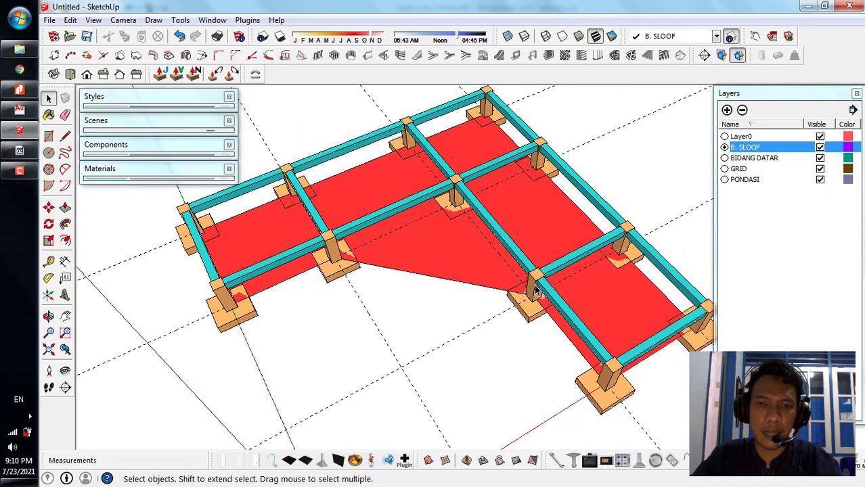
- Place two crossing guide lines through the centre of the column top beside the slanted floor edge, offsetting the first 0.15 m
scroll(552, 264, "up", 6)
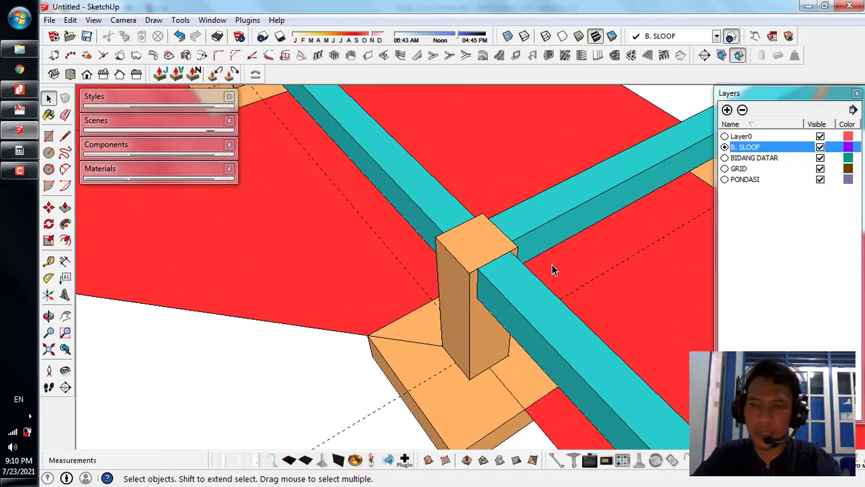
scroll(433, 265, "up", 3)
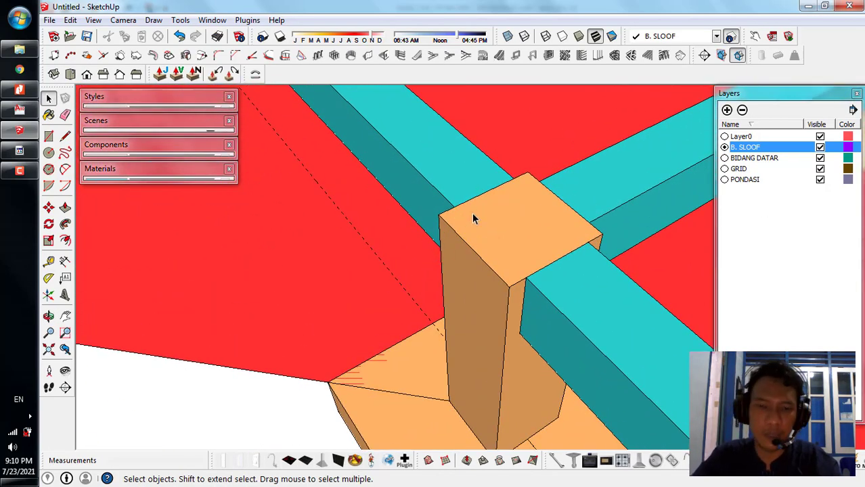
key("t")
middle_click_drag(479, 203, 455, 265)
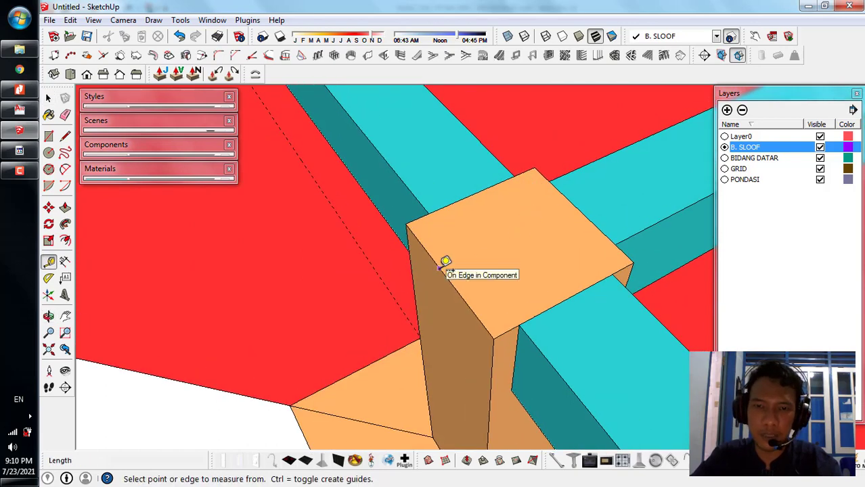
left_click(440, 269)
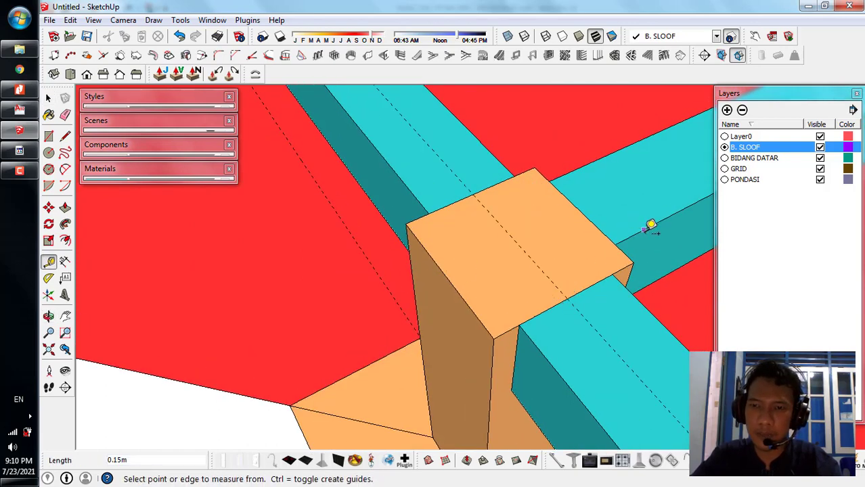
left_click(580, 214)
scroll(620, 240, "down", 10)
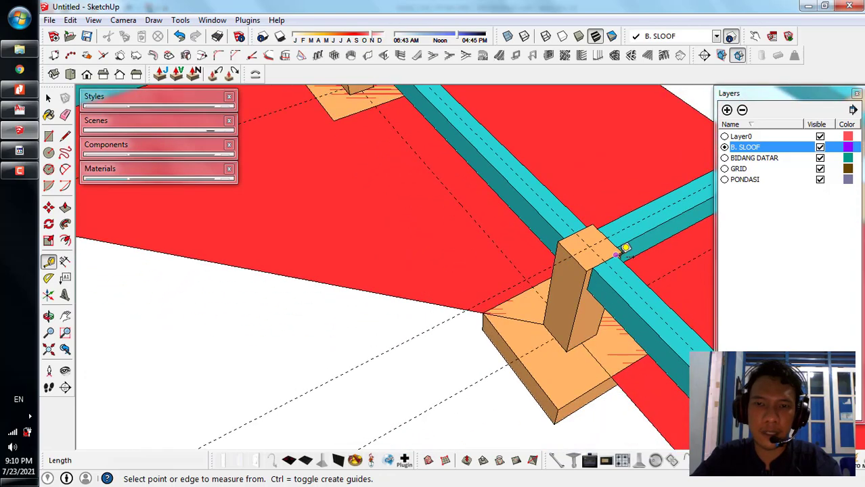
scroll(354, 202, "up", 2)
scroll(338, 210, "up", 6)
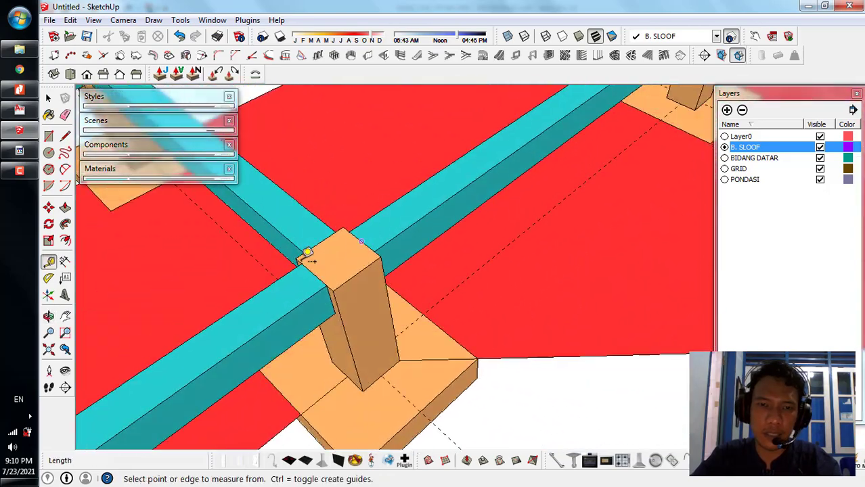
- Place guide lines crossing at the centre of the column top at the other end of the slanted floor edge
left_click(324, 236)
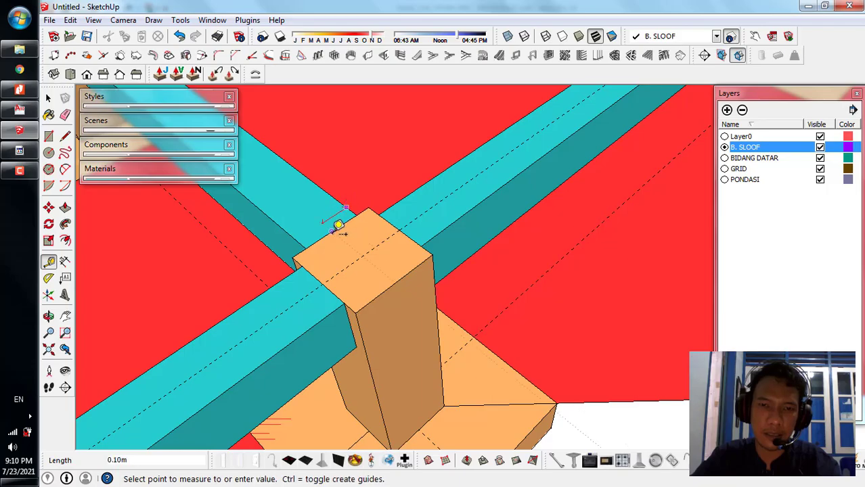
key("space")
scroll(339, 230, "down", 10)
middle_click_drag(532, 324, 481, 286)
scroll(300, 264, "up", 5)
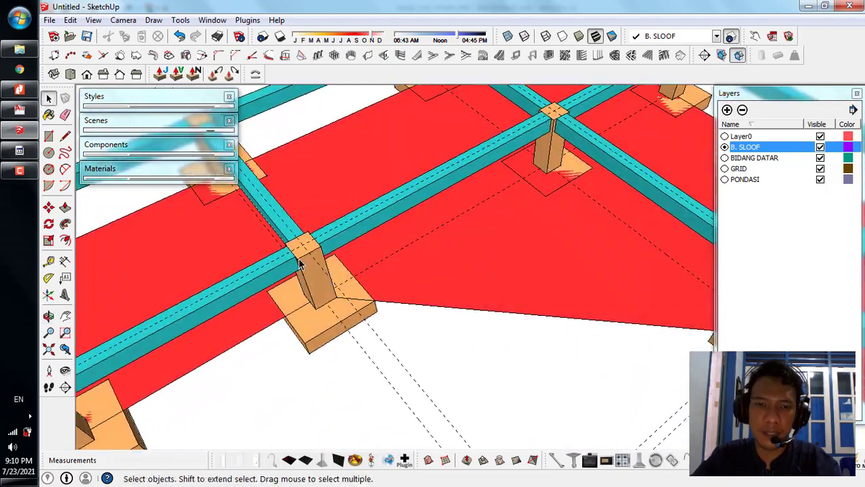
- Place a diagonal guide line between the centres of the two column tops at the ends of the slanted floor edge
scroll(300, 264, "up", 2)
key("t")
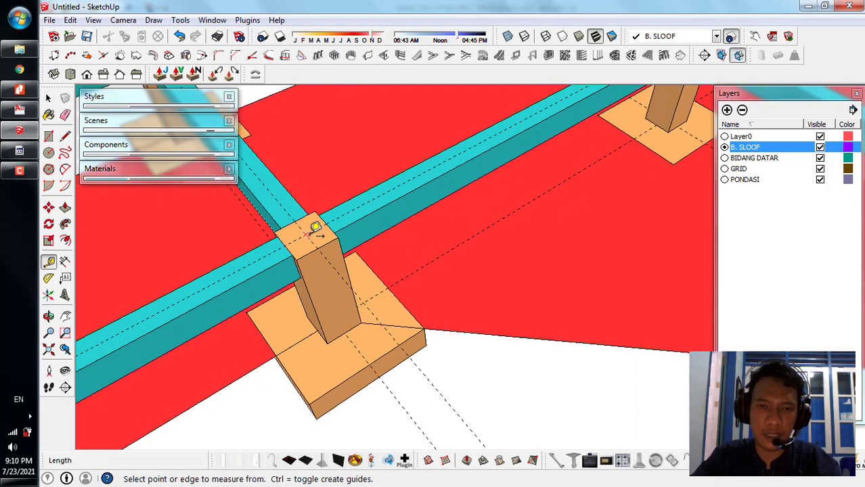
scroll(314, 230, "down", 5)
scroll(569, 242, "up", 5)
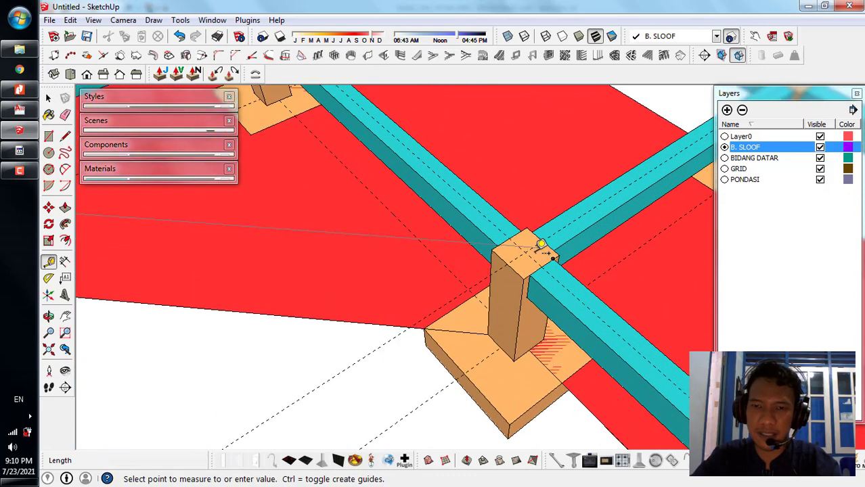
scroll(535, 236, "down", 6)
key("space")
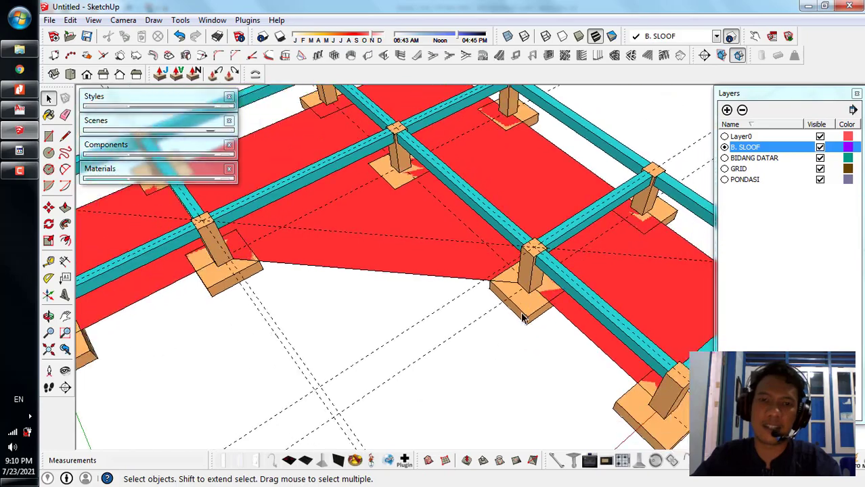
- Copy the adjoining sloof beam 0.15 m along its axis so its end sits at the column top's centre
middle_click_drag(548, 227, 520, 329)
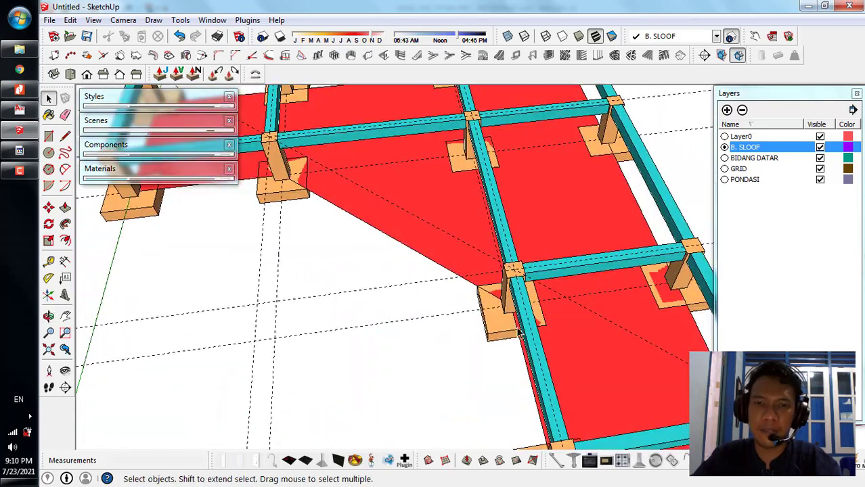
scroll(520, 330, "down", 3)
scroll(409, 245, "up", 10)
left_click(414, 215)
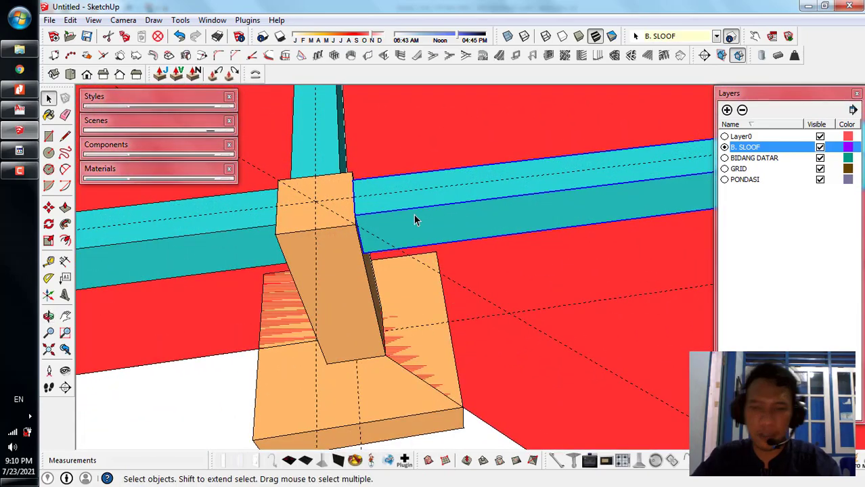
key("m")
scroll(516, 183, "up", 5)
scroll(592, 202, "down", 2)
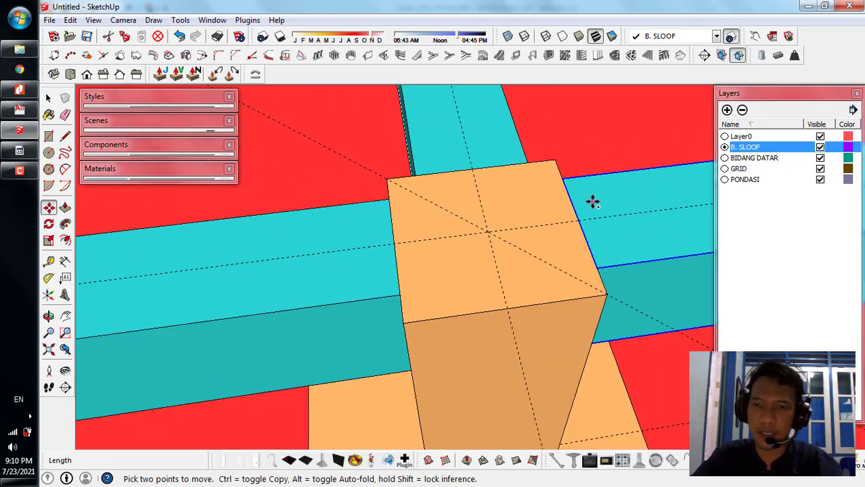
left_click(578, 223, "ctrl")
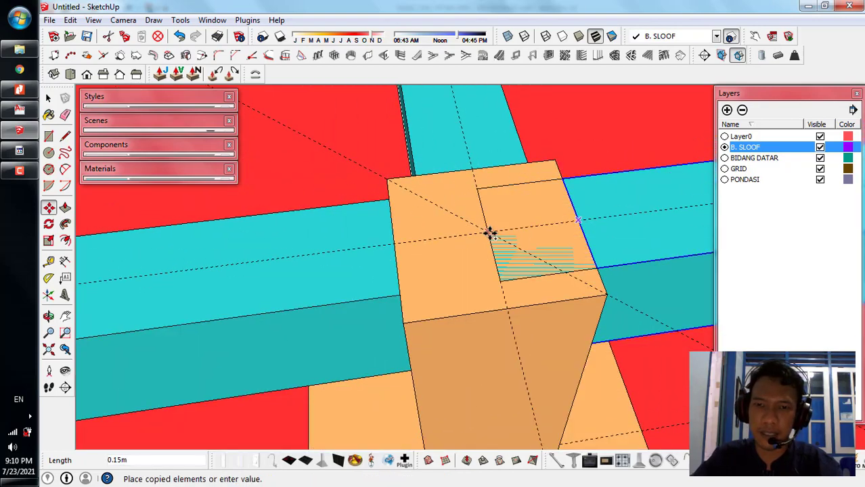
left_click(490, 232)
scroll(242, 215, "down", 3)
key("space")
scroll(416, 250, "up", 2)
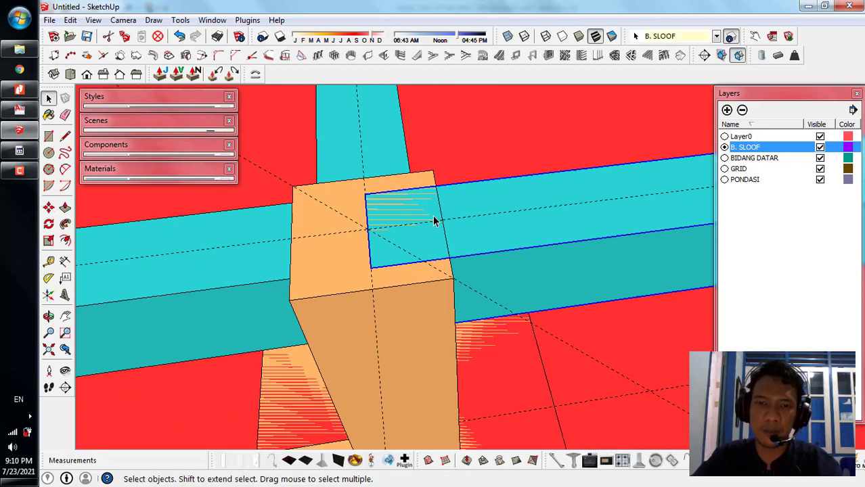
- Rotate the copied beam 45 degrees about the column top's centre onto the diagonal guide line
left_click(49, 226)
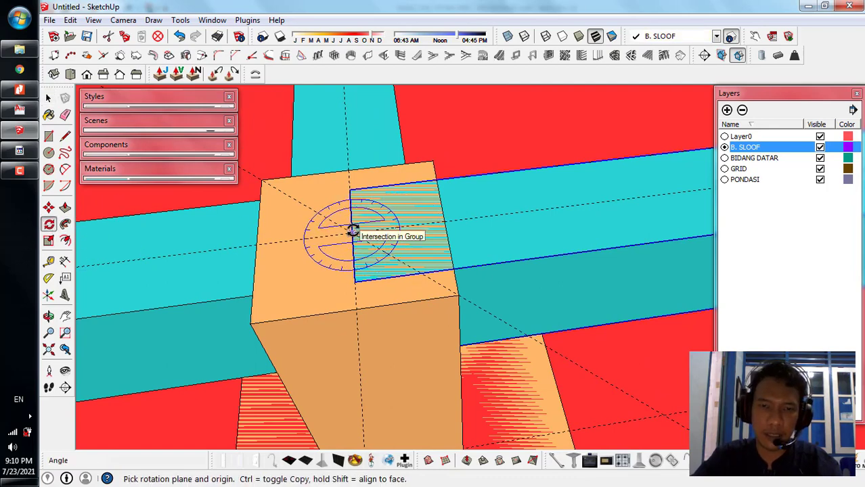
left_click(441, 219)
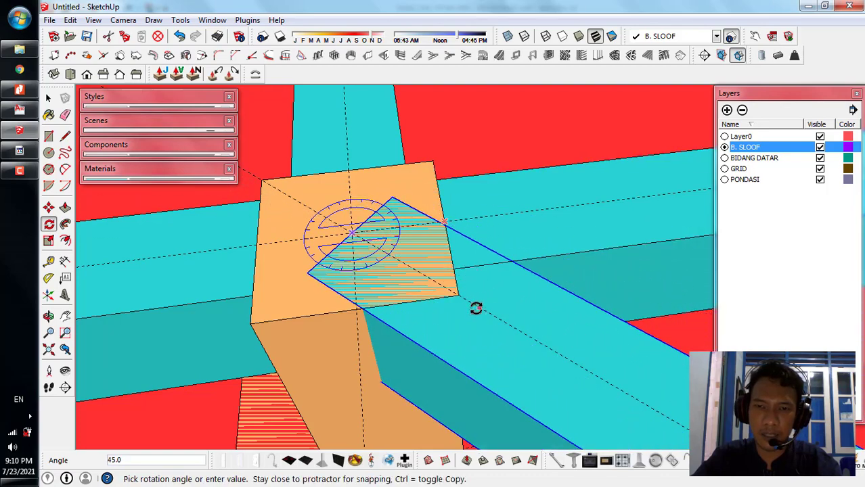
left_click(457, 293)
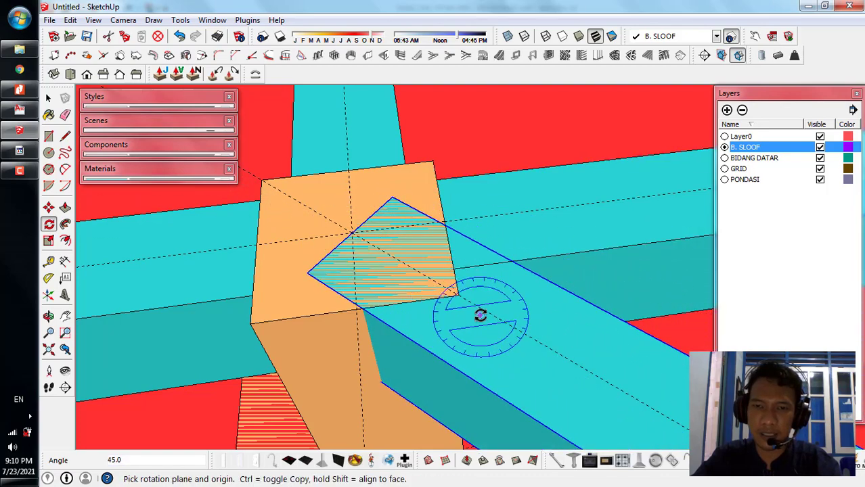
key("space")
- Lengthen the diagonal beam about 1.96 m with Push/Pull to the centre of the far column, and leave its group
scroll(291, 197, "down", 6)
middle_click_drag(303, 201, 442, 246)
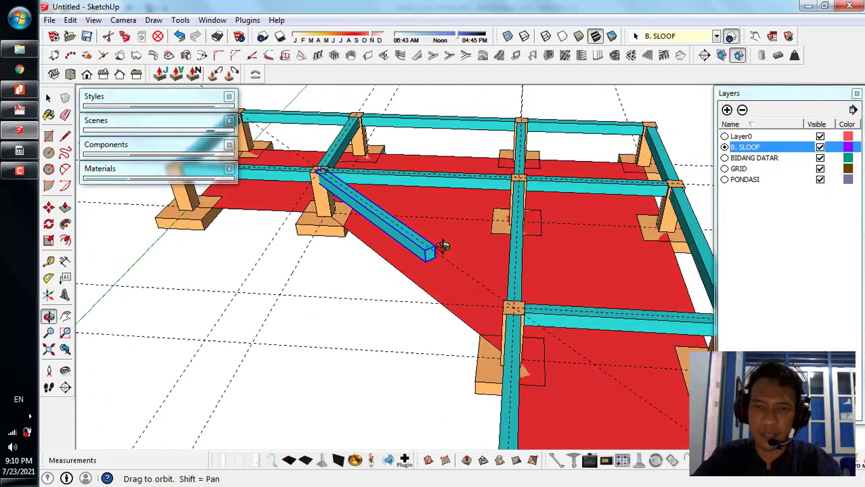
scroll(404, 274, "up", 5)
double_click(383, 260)
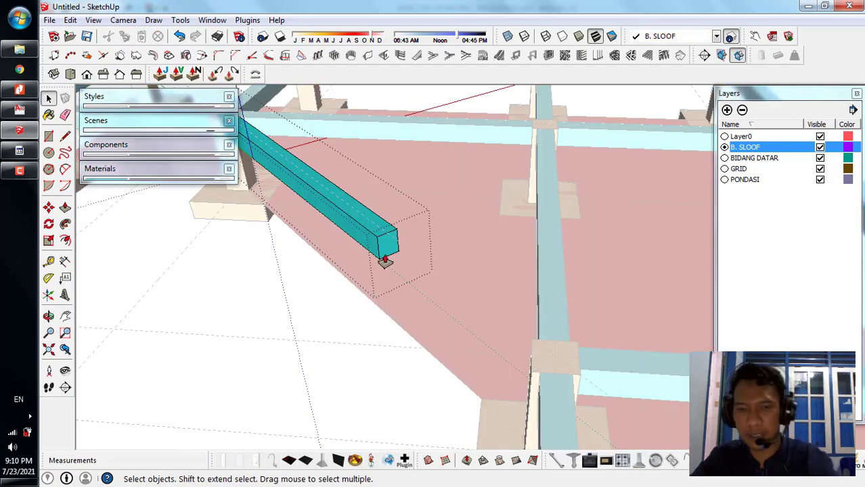
key("p")
left_click(386, 247)
scroll(546, 359, "up", 3)
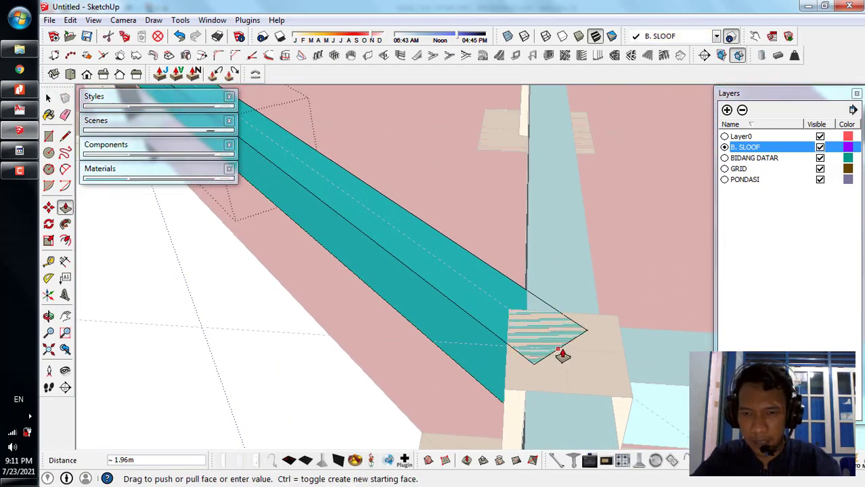
left_click(565, 352)
key("space")
key("Escape")
scroll(533, 297, "down", 7)
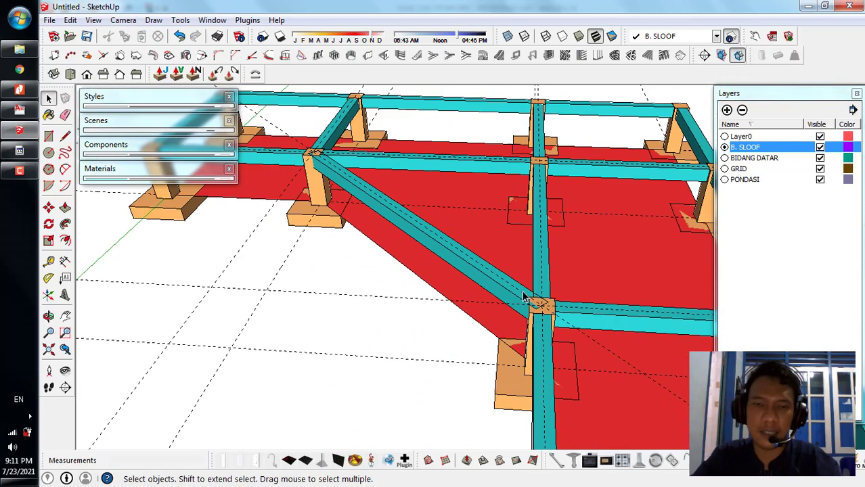
- Open the diagonal beam's group and draw lines across its top face along the first column's outline and adjoining beam edge
scroll(315, 177, "up", 3)
scroll(315, 177, "up", 5)
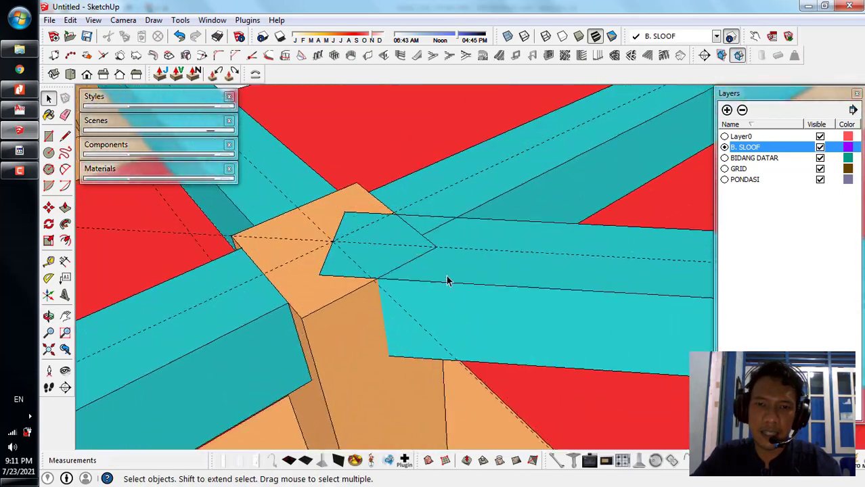
middle_click_drag(425, 298, 367, 247)
scroll(311, 236, "up", 2)
middle_click_drag(481, 251, 411, 255)
double_click(411, 255)
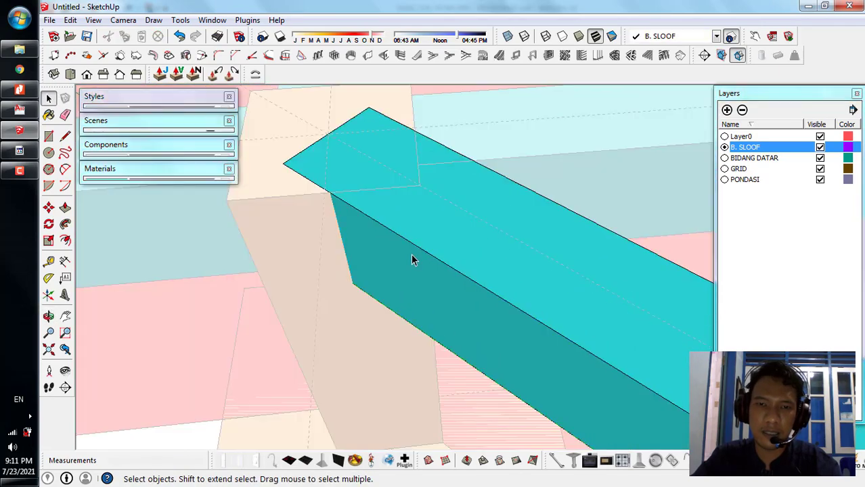
scroll(417, 210, "up", 1)
key("l")
scroll(417, 209, "up", 1)
middle_click_drag(384, 206, 399, 226)
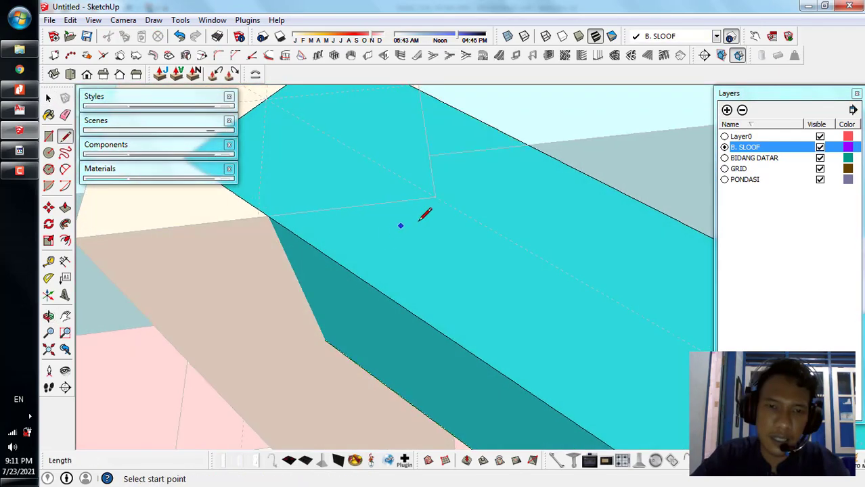
scroll(418, 219, "down", 2)
middle_click_drag(406, 293, 414, 263)
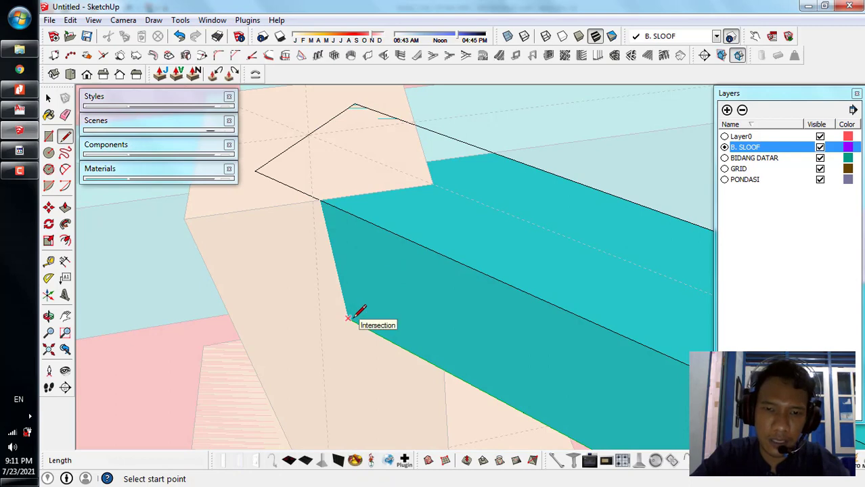
left_click(321, 201)
middle_click_drag(321, 201, 353, 256)
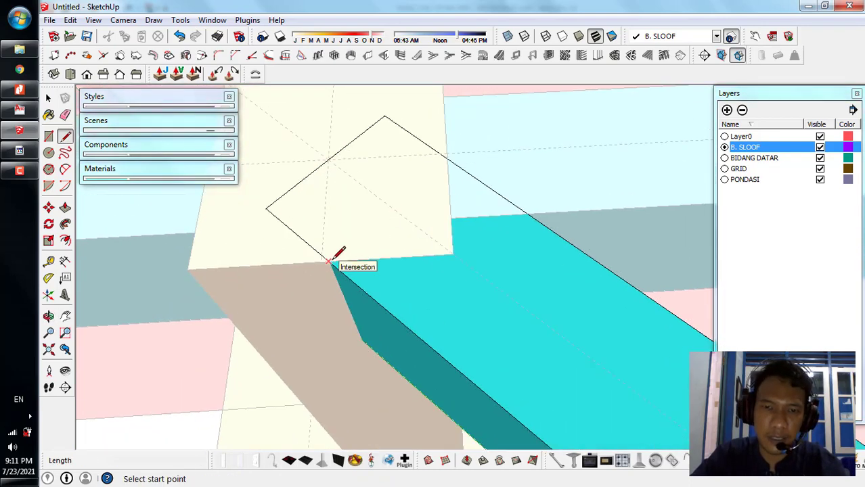
left_click(330, 261)
left_click(452, 255)
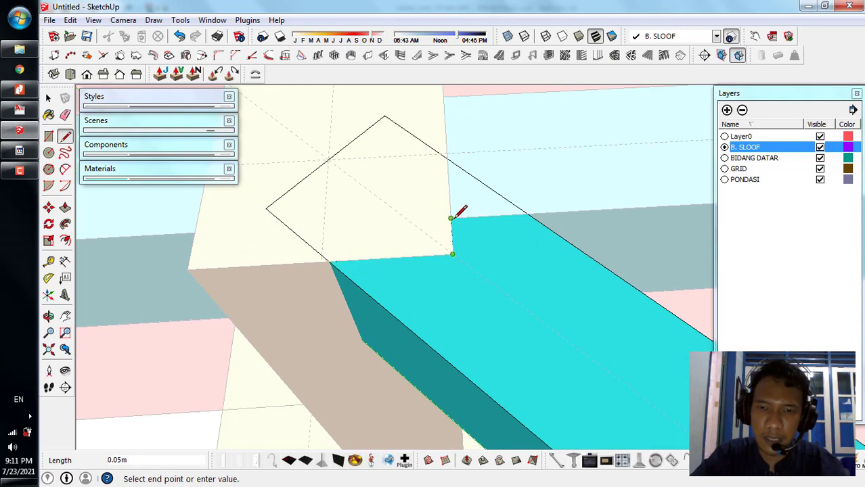
key("space")
- Cut away the beam end overlapping the first column by pushing its outlined top faces down to the beam's bottom edge
left_click(494, 209)
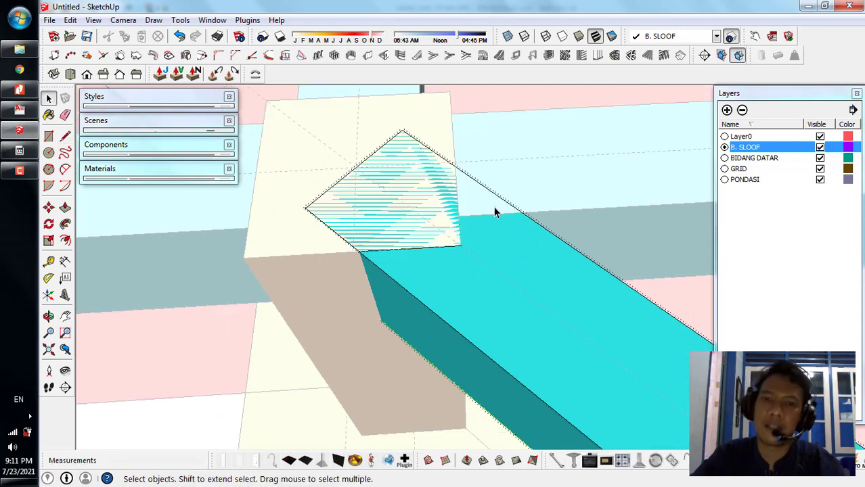
mouse_move(494, 208)
middle_mouse_down()
mouse_move(457, 234)
mouse_move(467, 200)
middle_mouse_up()
key("p")
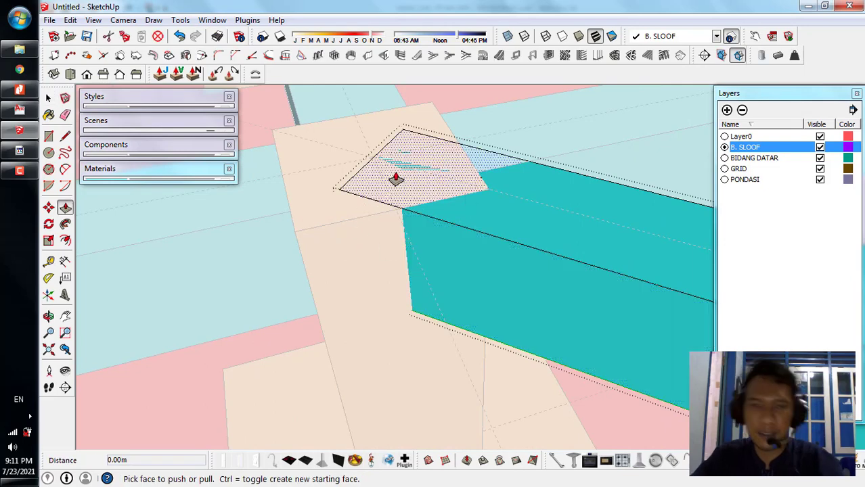
left_click_drag(397, 178, 407, 313)
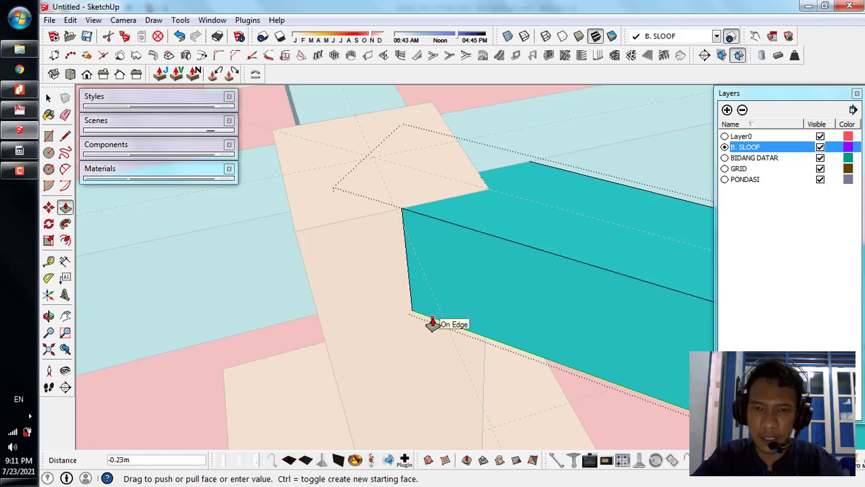
left_click_drag(432, 324, 433, 324)
key("space")
- Draw lines across the diagonal beam's top face along the second column's corner and the adjoining beam edge
middle_click_drag(346, 242, 332, 170)
scroll(314, 171, "down", 5)
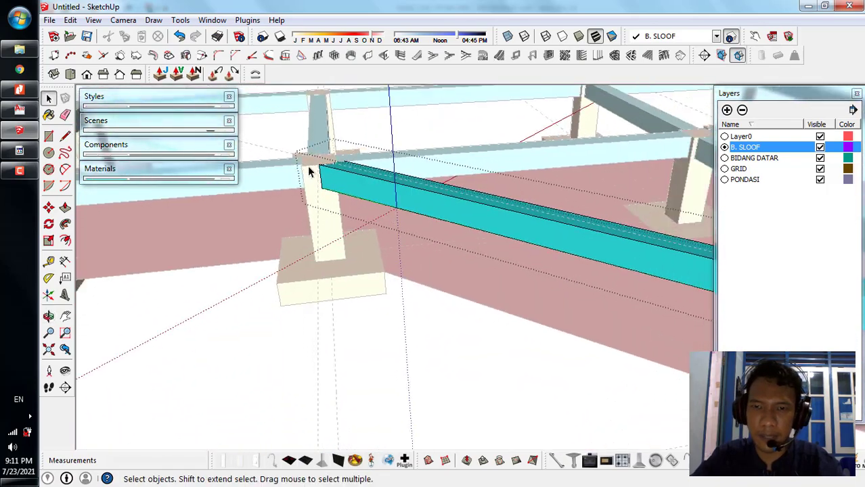
scroll(534, 222, "up", 5)
middle_click_drag(464, 188, 489, 197)
scroll(488, 196, "up", 3)
key("l")
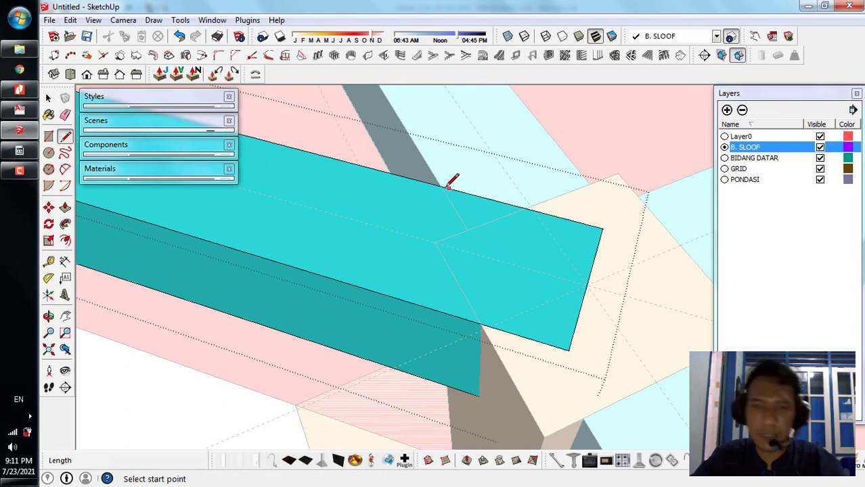
left_click(441, 186)
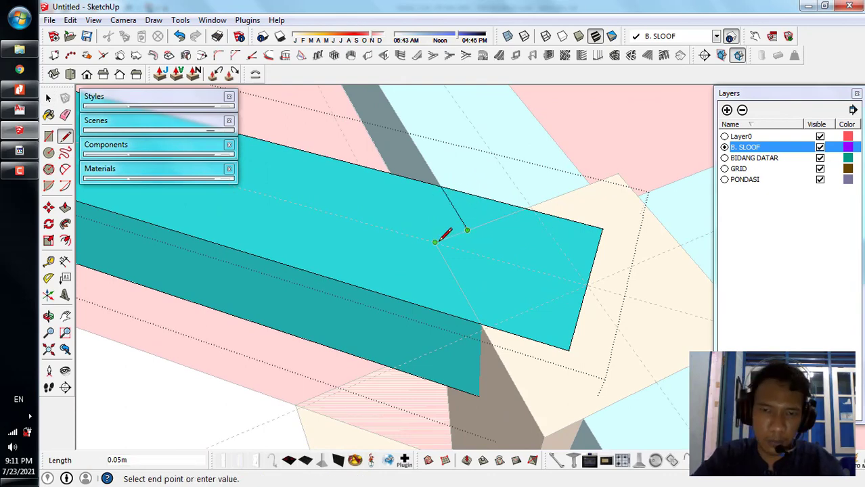
key("space")
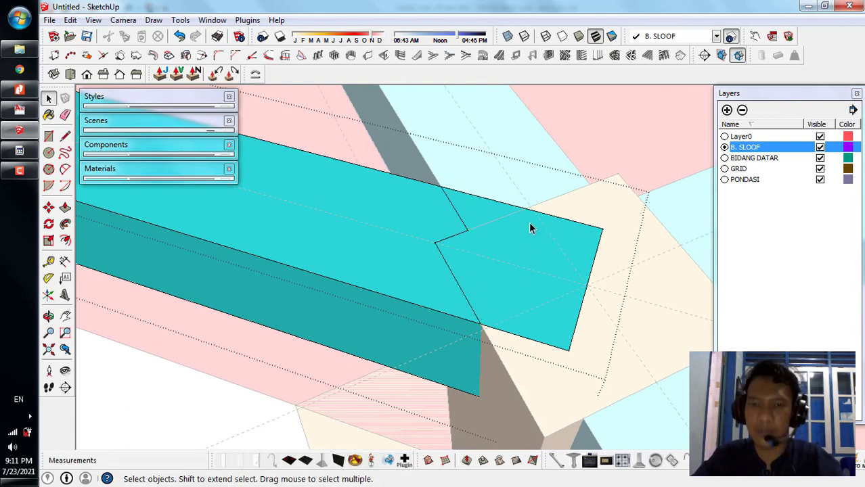
- Push the overlapping end at the second column down through the beam's full depth, and leave the beam's group
middle_click_drag(531, 226, 541, 242)
key("p")
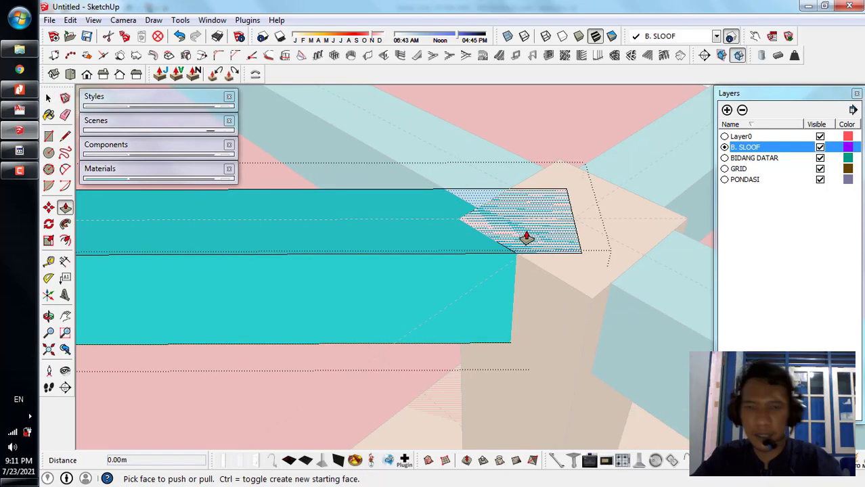
left_click(532, 263)
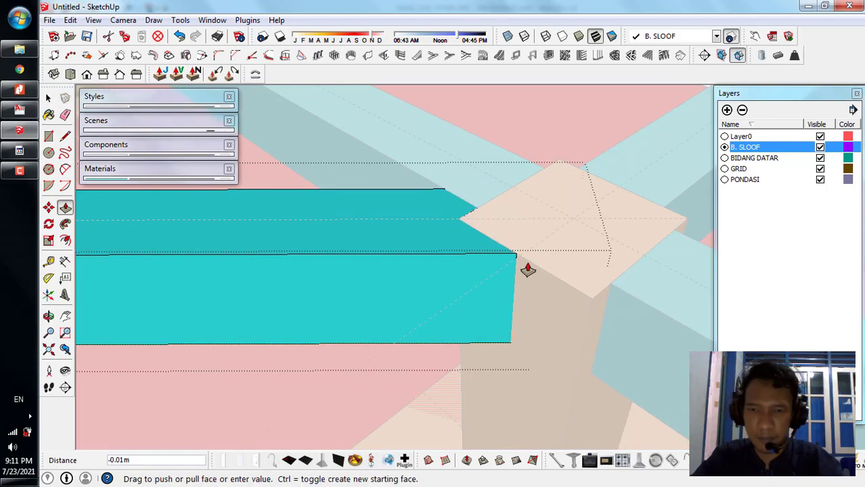
left_click(500, 350)
key("space")
scroll(572, 259, "down", 8)
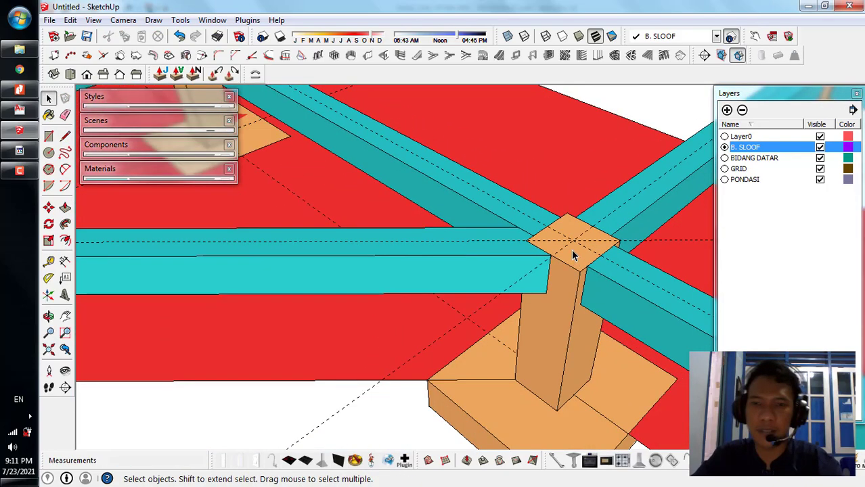
- Erase the stray guide lines that are not on the GRID layer, hiding that layer only during the cleanup
scroll(547, 252, "down", 5)
middle_click_drag(542, 247, 599, 228)
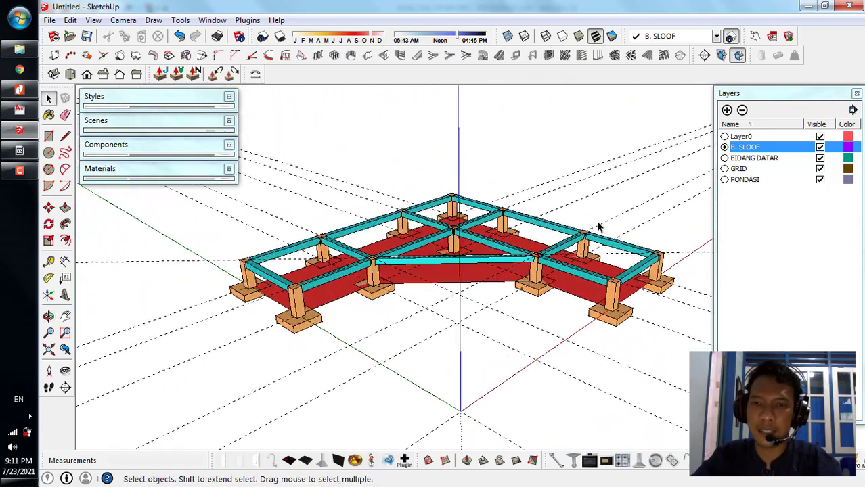
scroll(611, 226, "up", 2)
key("e")
scroll(616, 214, "down", 3)
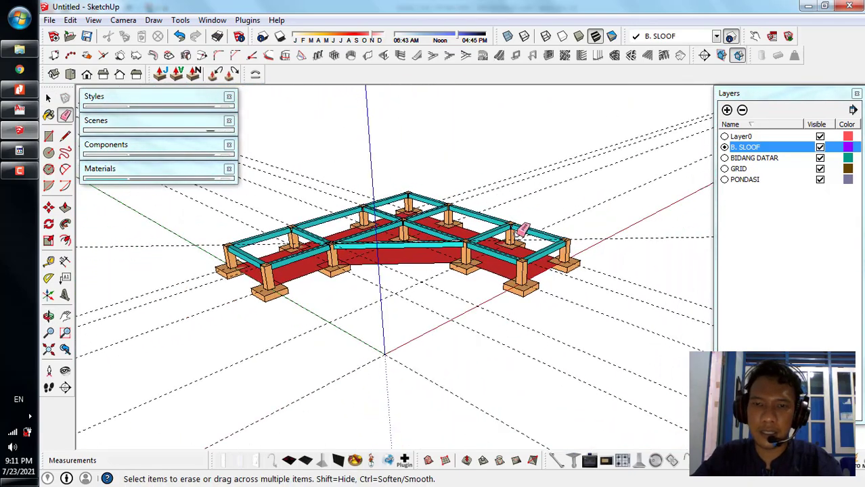
scroll(646, 244, "up", 3)
mouse_move(379, 230)
middle_mouse_down()
mouse_move(274, 196)
mouse_move(136, 247)
mouse_move(226, 147)
mouse_move(303, 285)
mouse_move(281, 248)
middle_mouse_up()
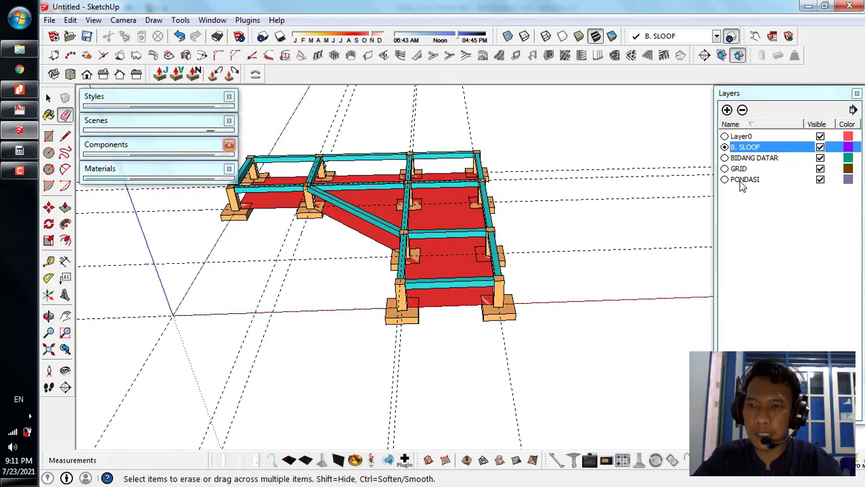
left_click(822, 169)
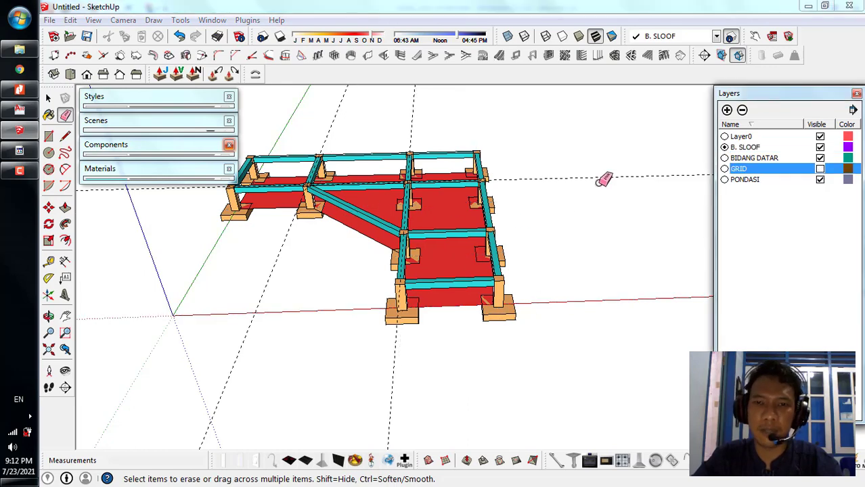
left_click(339, 107)
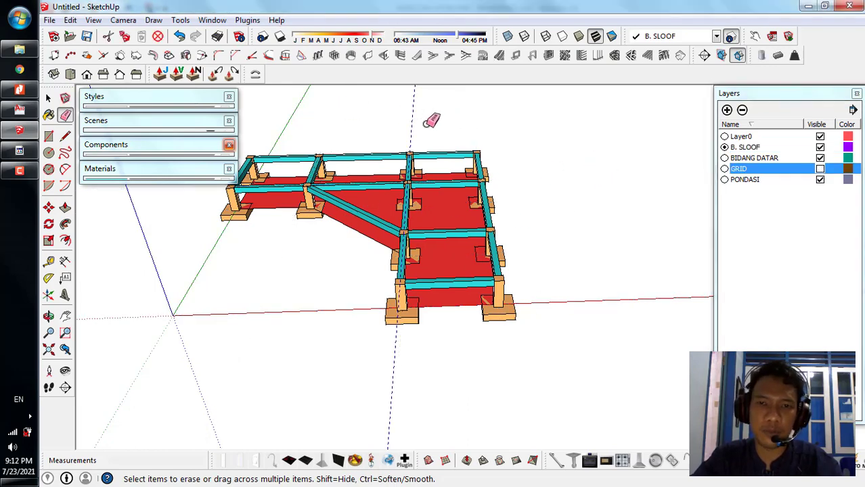
left_click(819, 170)
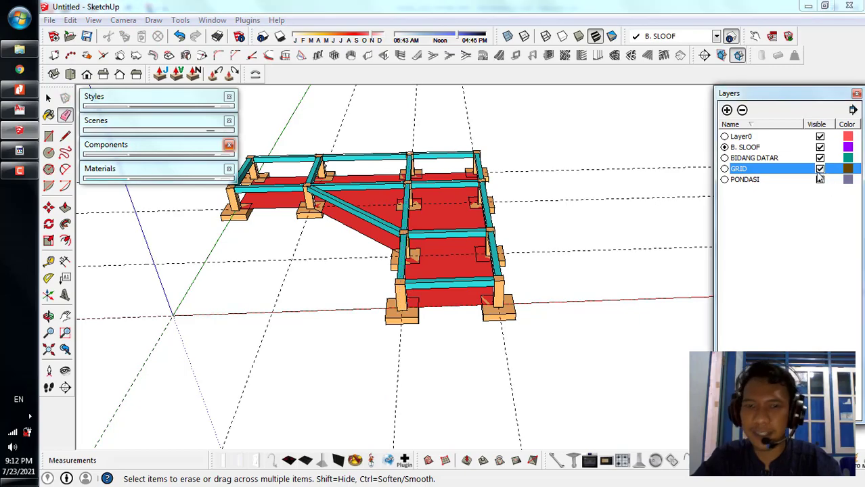
key("space")
- Examine the foundation columns and sloof beam joints from several sides, including the trimmed diagonal beam
middle_click_drag(557, 283, 623, 290)
scroll(421, 195, "up", 3)
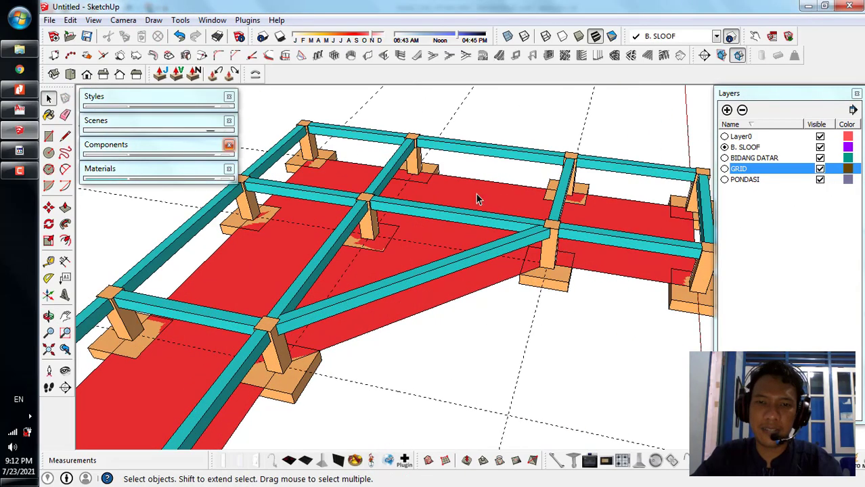
mouse_move(421, 195)
middle_mouse_down()
mouse_move(537, 272)
mouse_move(433, 224)
middle_mouse_up()
scroll(473, 272, "down", 3)
middle_click_drag(473, 273, 541, 285)
scroll(411, 222, "up", 3)
scroll(412, 222, "down", 4)
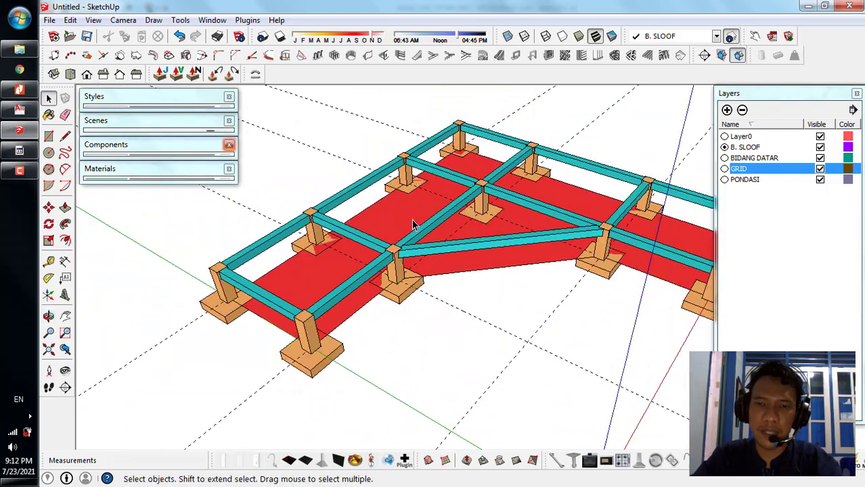
middle_click_drag(411, 222, 498, 240)
scroll(426, 235, "up", 2)
scroll(427, 235, "down", 3)
middle_click_drag(427, 235, 592, 235)
scroll(593, 237, "up", 1)
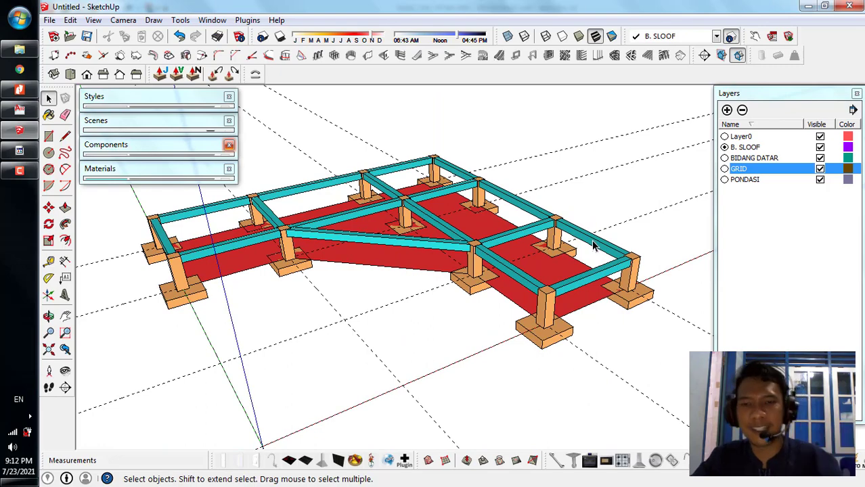
scroll(593, 246, "up", 2)
scroll(569, 216, "up", 3)
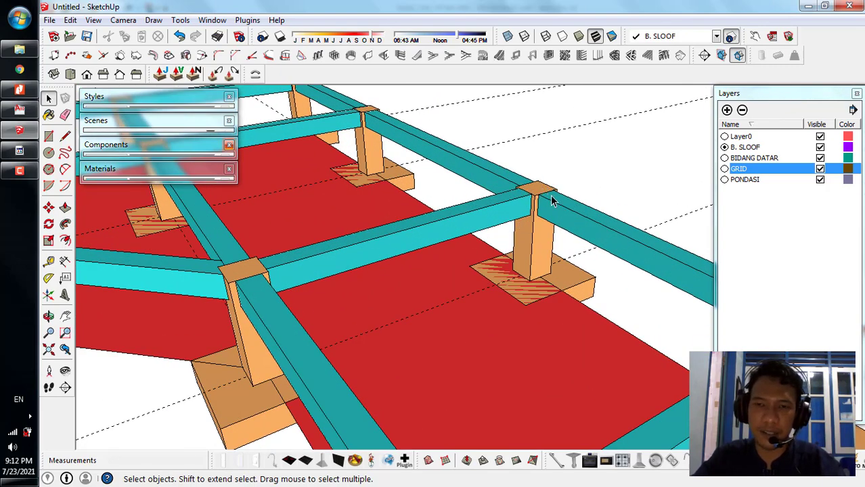
scroll(551, 200, "down", 5)
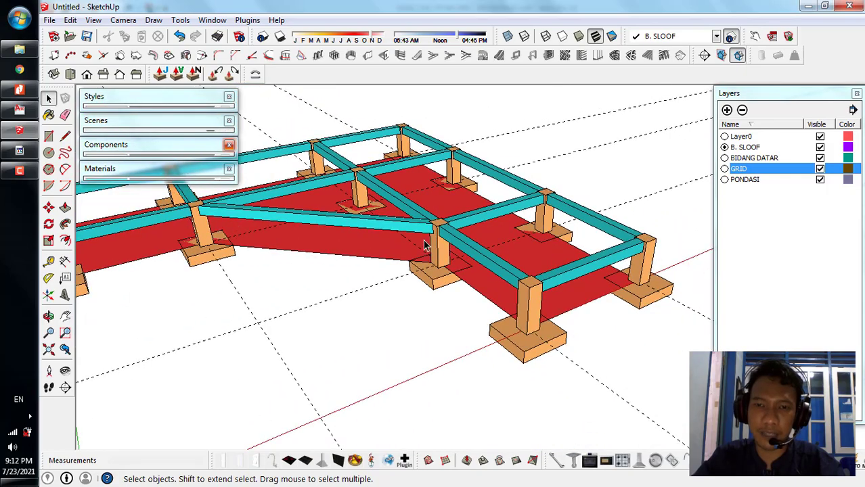
middle_click_drag(445, 191, 463, 252)
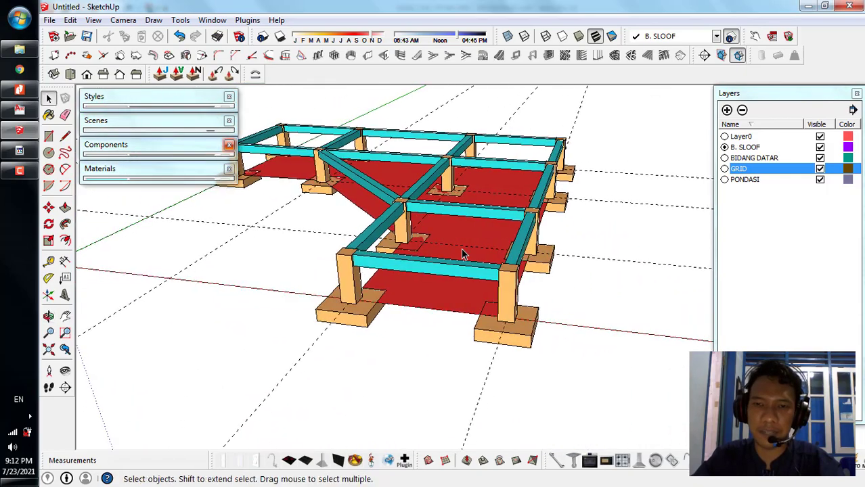
scroll(499, 283, "up", 4)
middle_click_drag(499, 283, 423, 303)
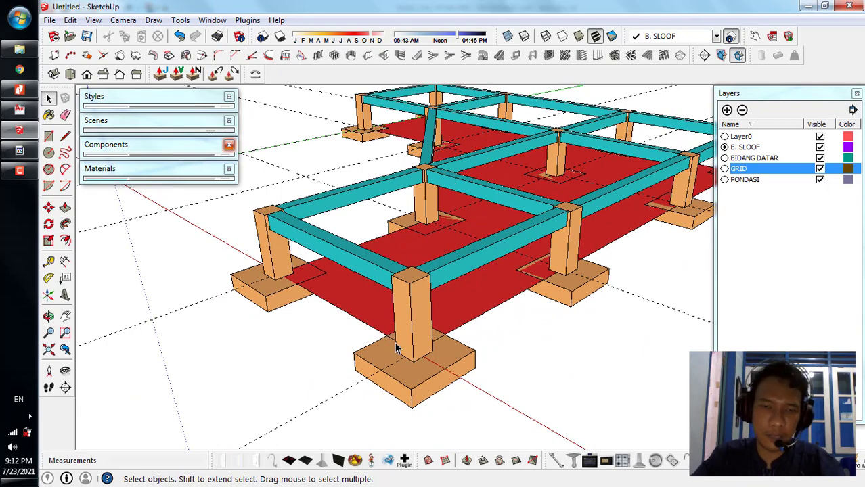
- Open the corner foundation for editing, pull its column's top face up above the sloof beams, and leave the component
middle_click_drag(391, 321, 450, 332)
scroll(468, 333, "up", 3)
key("p")
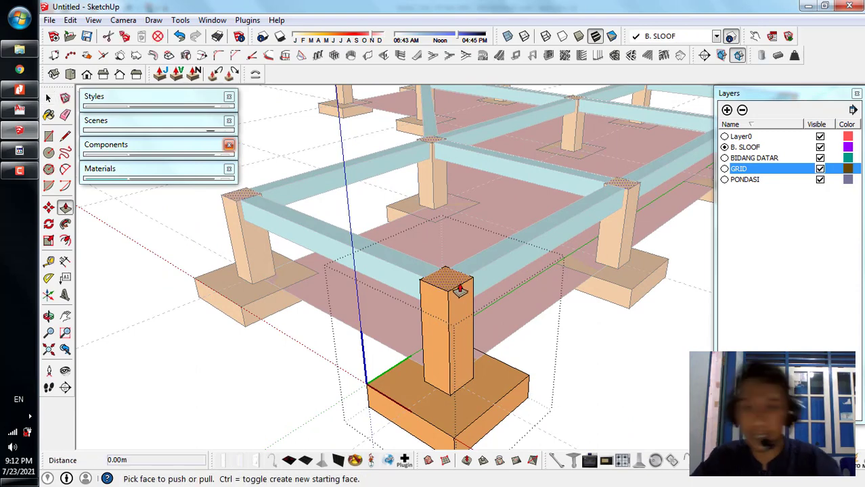
left_click(447, 281)
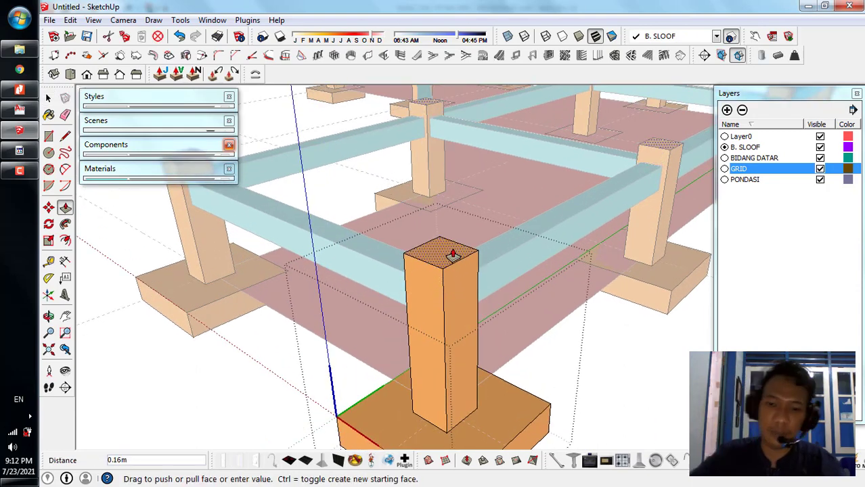
key("Return")
key("space")
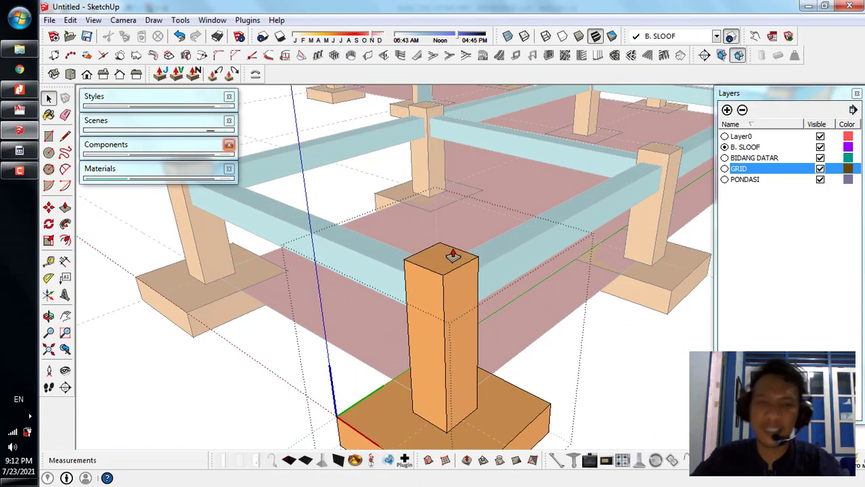
left_click(522, 339)
- Examine the extended columns across the whole foundation layout from several sides
scroll(522, 339, "down", 3)
middle_click_drag(314, 289, 567, 332)
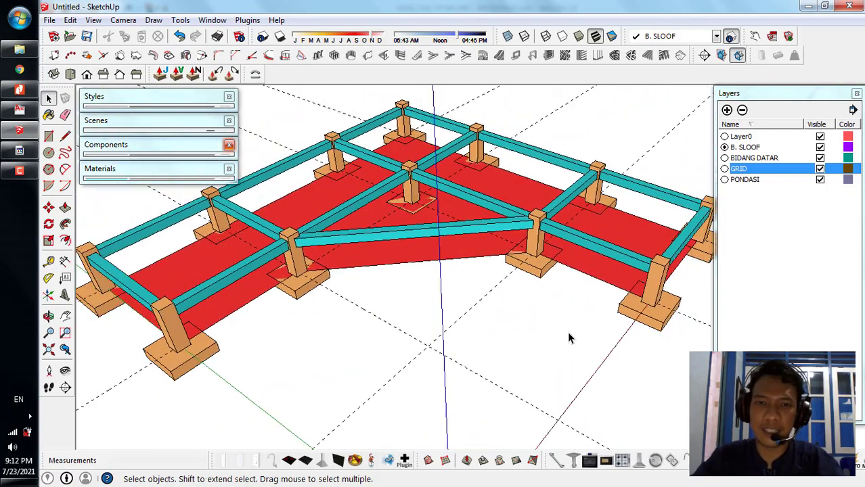
scroll(567, 332, "down", 1)
middle_click_drag(572, 260, 469, 257)
scroll(323, 294, "down", 2)
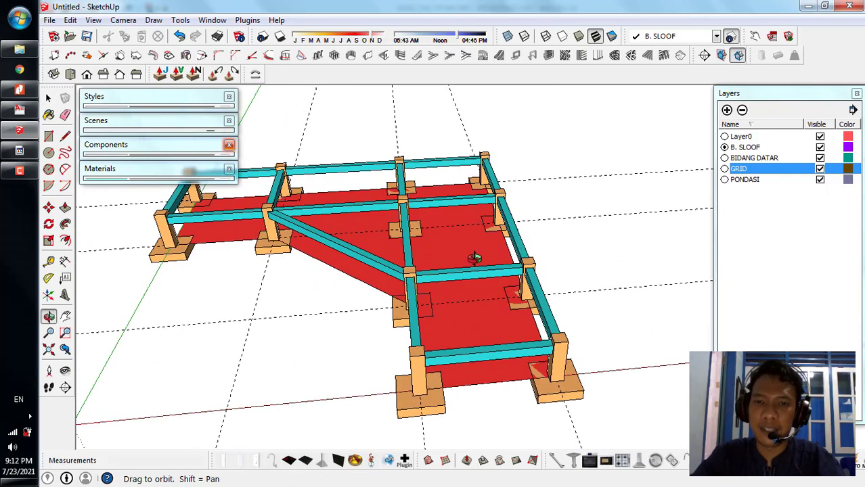
scroll(486, 201, "up", 4)
middle_click_drag(704, 261, 407, 206)
scroll(447, 203, "down", 3)
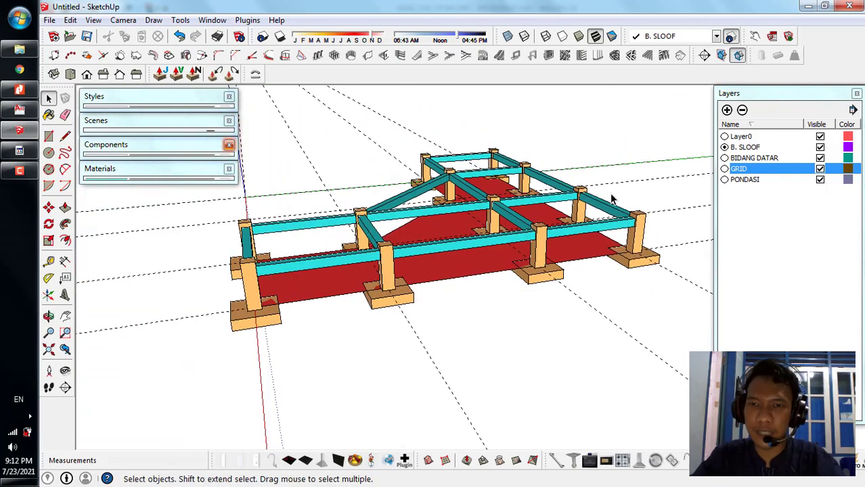
- Add a layer named SLAB. LT.01 and make it the active layer
scroll(612, 200, "up", 3)
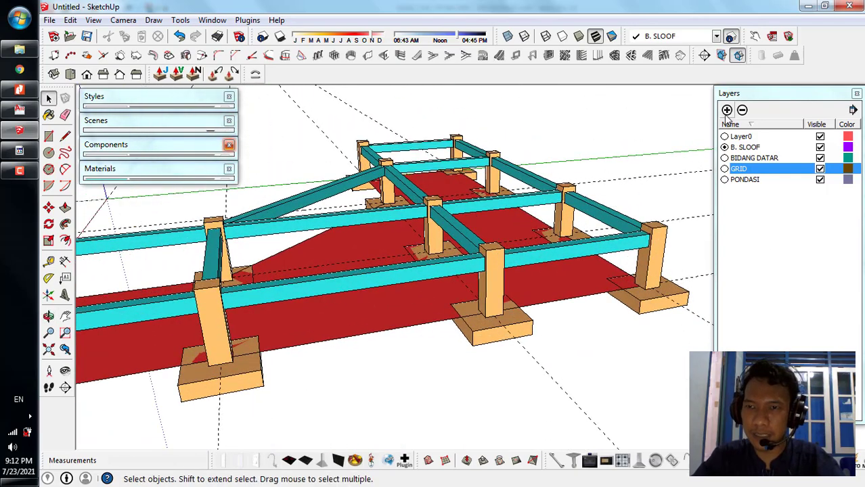
left_click(726, 110)
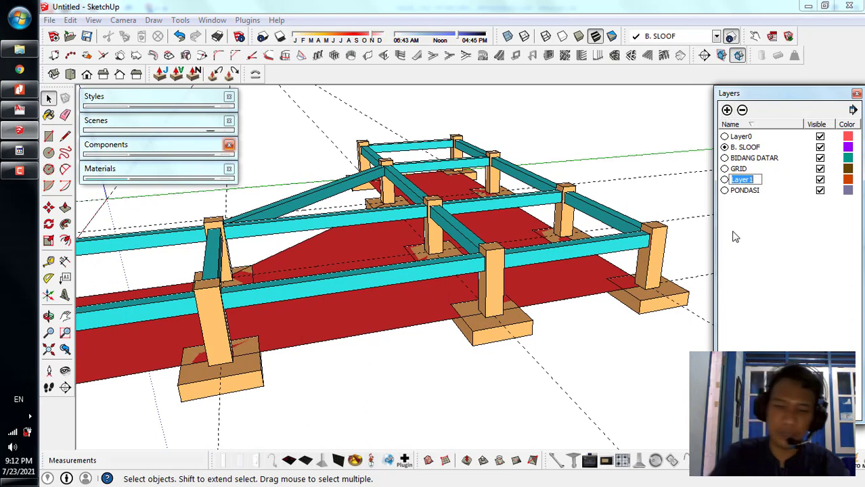
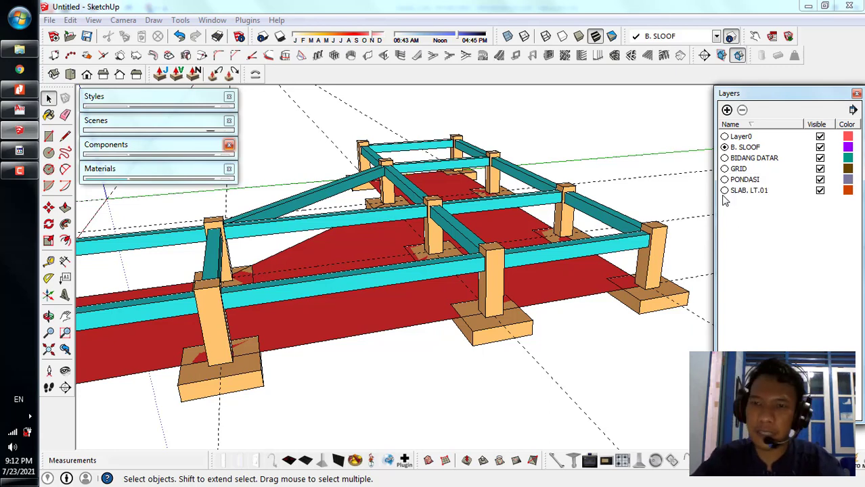
left_click(724, 191)
middle_click_drag(394, 241, 558, 283)
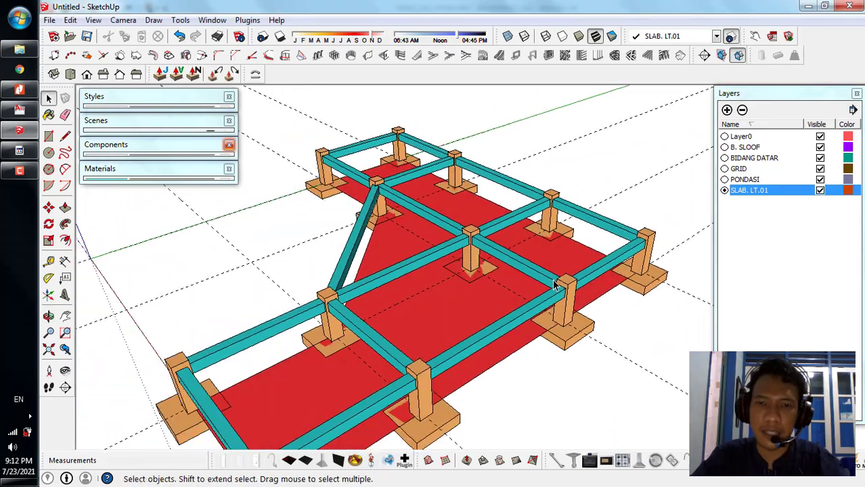
- Start the slab outline at the corner column, drawing lines around its inner corner between the two beams' outer top corners
scroll(356, 157, "up", 5)
middle_click_drag(357, 157, 319, 219)
scroll(323, 225, "up", 4)
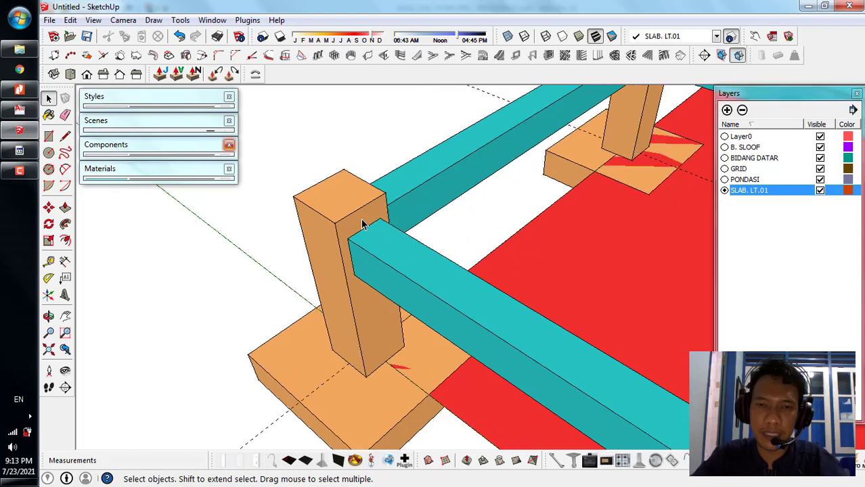
scroll(362, 225, "down", 5)
scroll(421, 269, "up", 3)
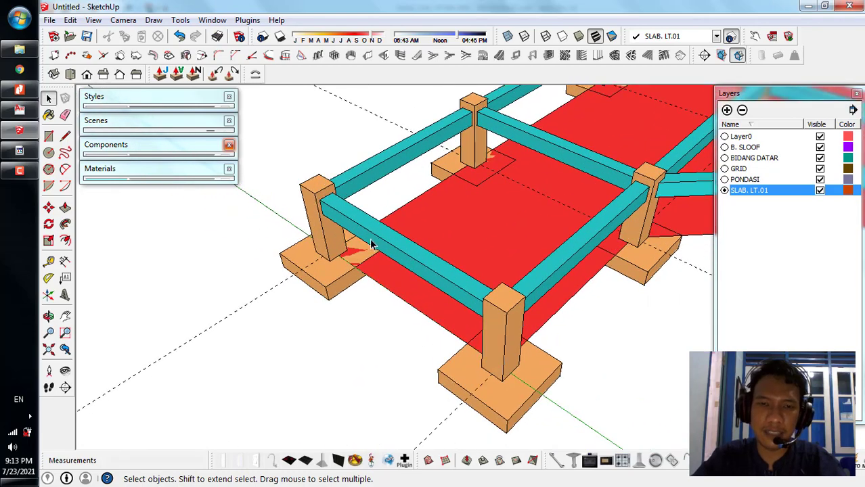
scroll(371, 245, "down", 2)
scroll(421, 222, "up", 4)
key("l")
middle_click_drag(423, 222, 348, 289)
scroll(348, 289, "down", 2)
scroll(388, 173, "up", 6)
middle_click_drag(399, 153, 354, 211)
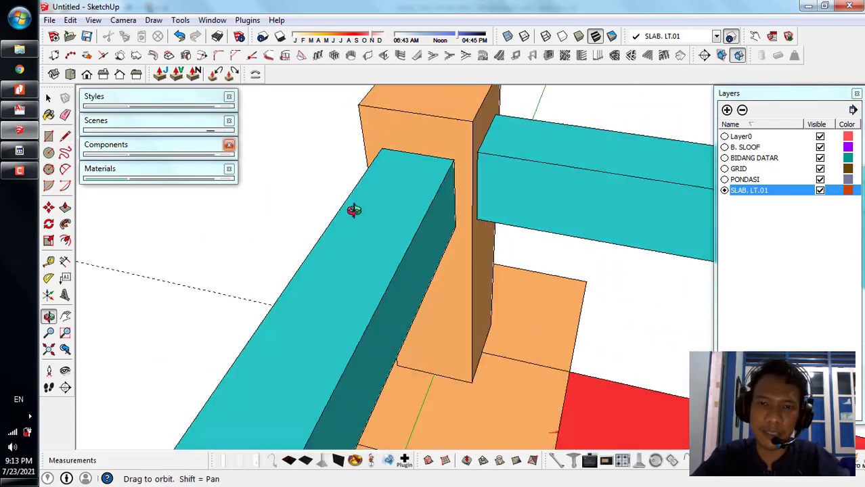
scroll(353, 210, "down", 3)
scroll(379, 173, "up", 4)
left_click(377, 174)
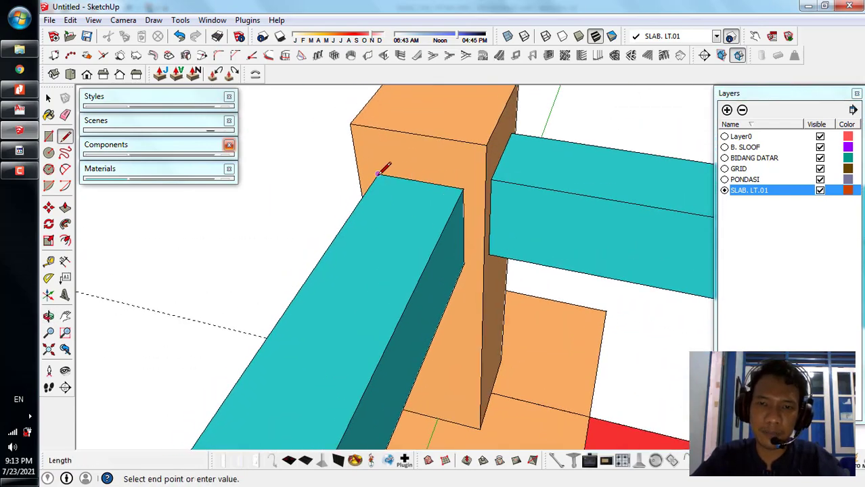
mouse_move(451, 181)
middle_mouse_down()
mouse_move(344, 180)
mouse_move(454, 177)
middle_mouse_up()
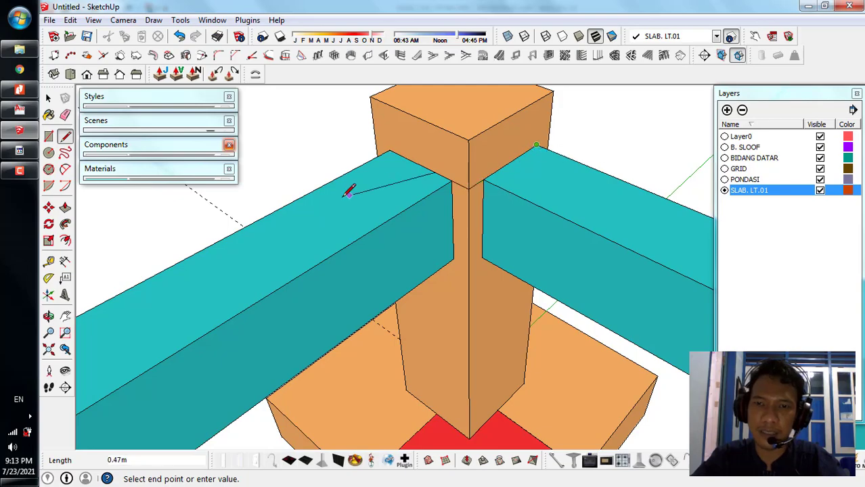
- Draw the slab outline straight along the beams' outer top edge, past the intermediate columns, to the far corner column
scroll(347, 191, "down", 5)
middle_click_drag(379, 193, 436, 261)
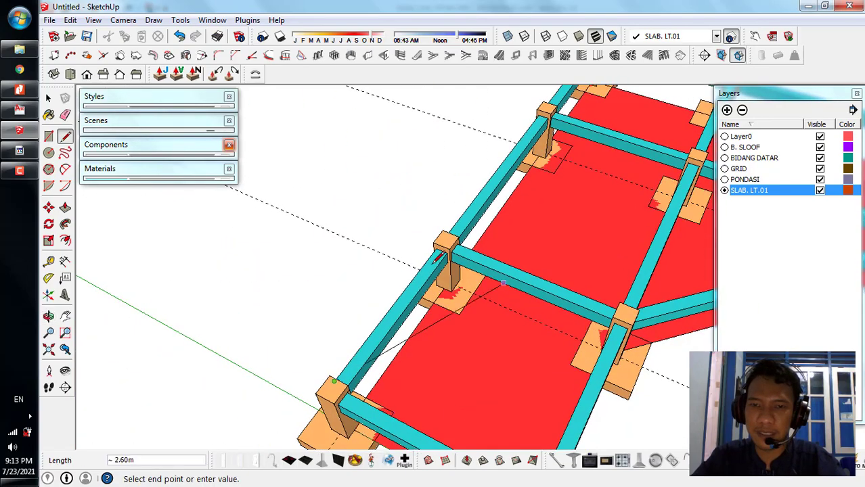
scroll(438, 257, "up", 4)
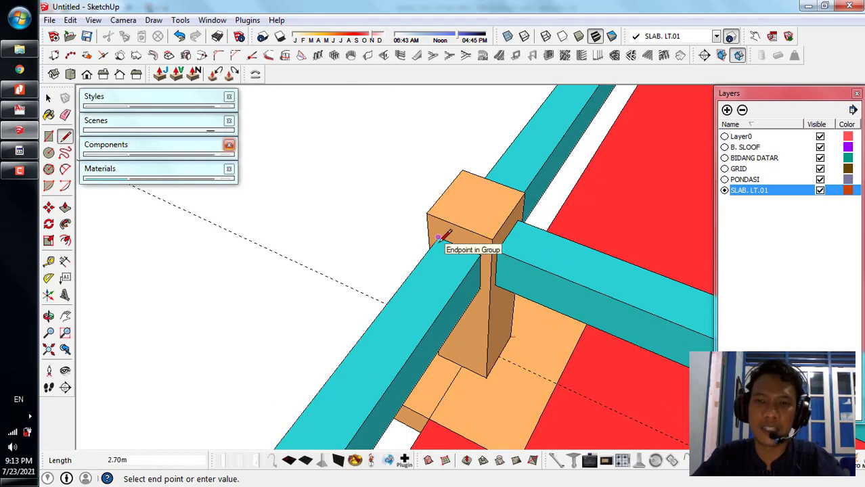
scroll(441, 236, "down", 6)
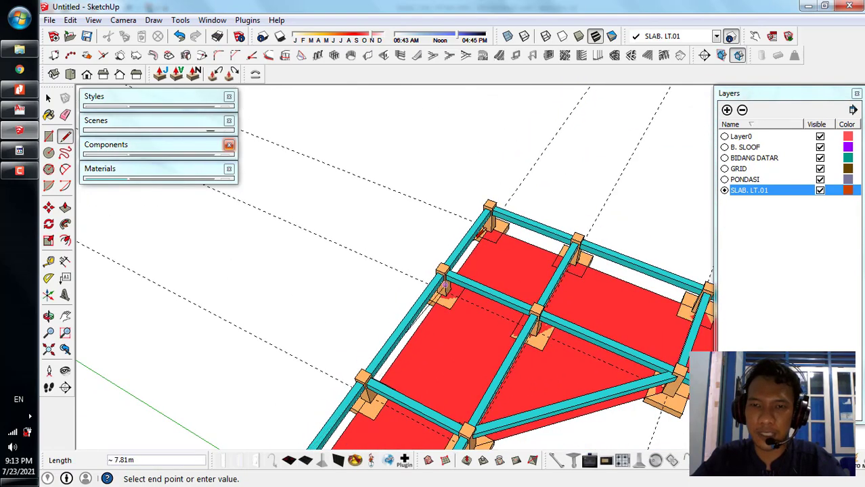
scroll(517, 176, "up", 3)
scroll(516, 179, "up", 4)
- Carry the slab outline around the inner corner of the far corner column, connecting the two beams' outer top corners
middle_click_drag(448, 190, 184, 222)
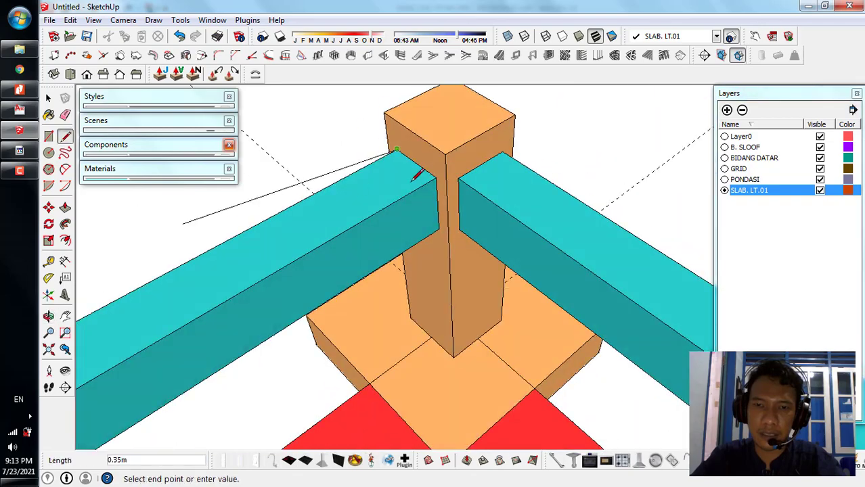
scroll(437, 179, "up", 2)
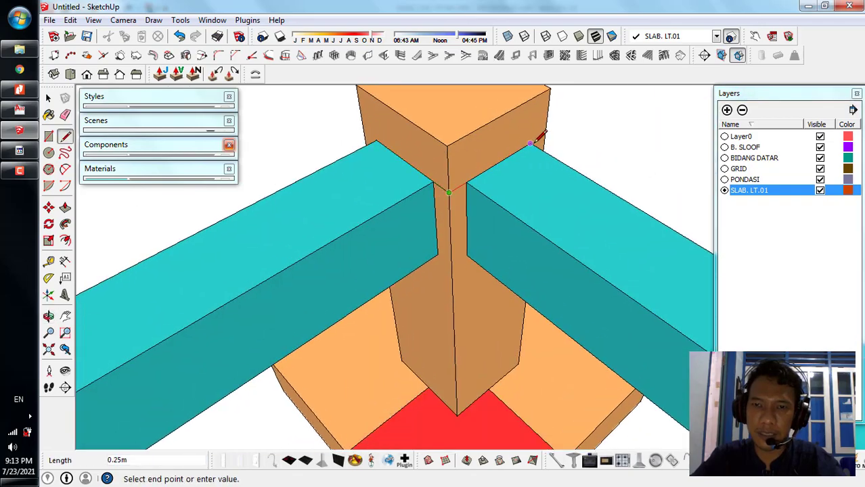
scroll(531, 143, "down", 10)
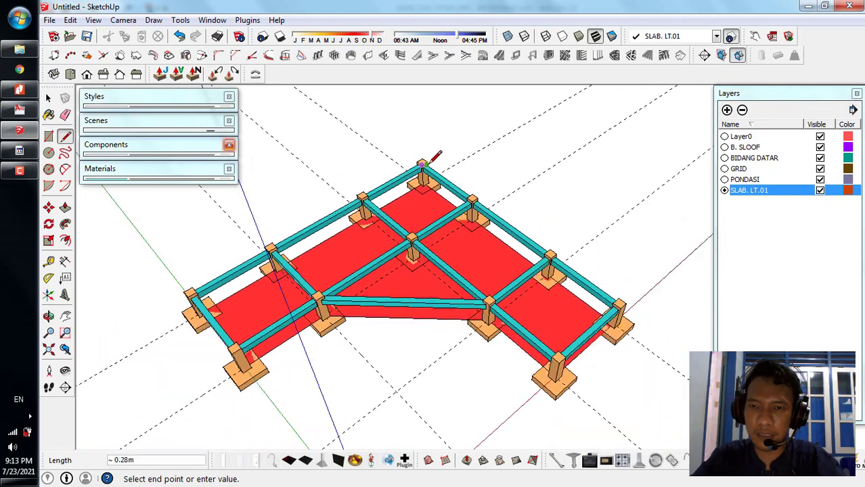
scroll(560, 218, "down", 2)
- Draw the slab outline along the beams' outer top edge to the next corner column and around its inner corner
scroll(558, 189, "up", 10)
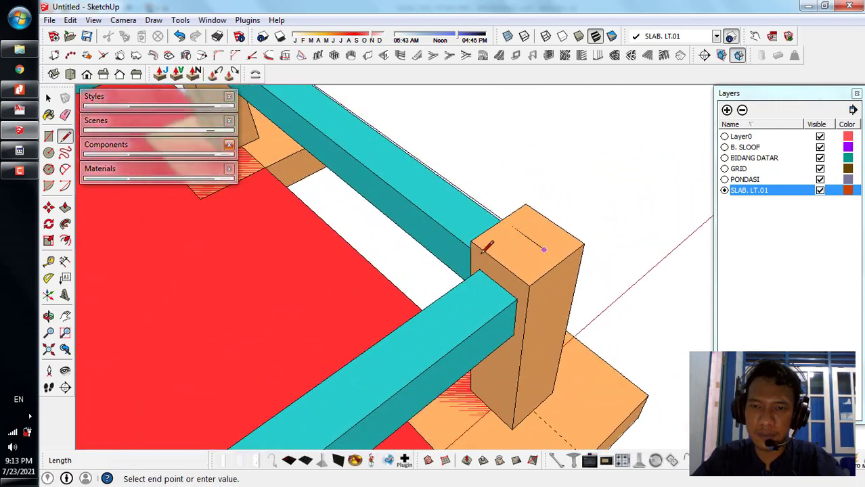
middle_click_drag(485, 249, 543, 144)
scroll(512, 171, "up", 2)
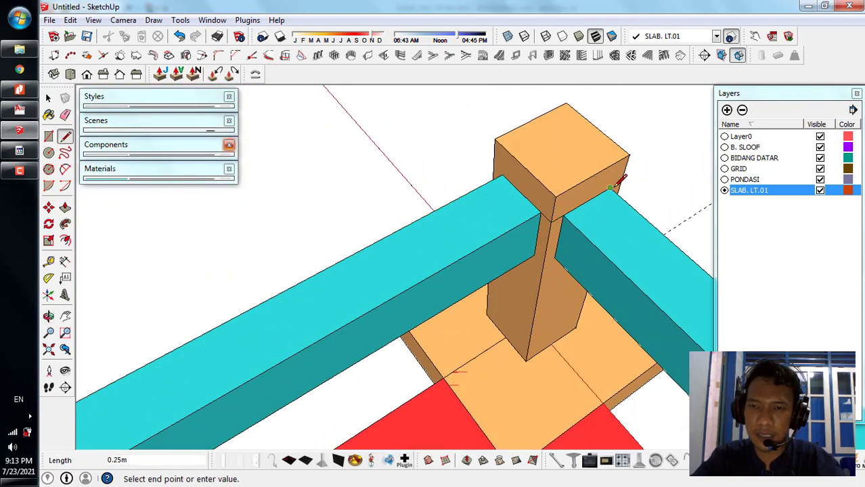
scroll(621, 180, "down", 5)
- Continue the slab outline along the short end beam's outer edge and around the inner corner of its end column
scroll(628, 222, "up", 4)
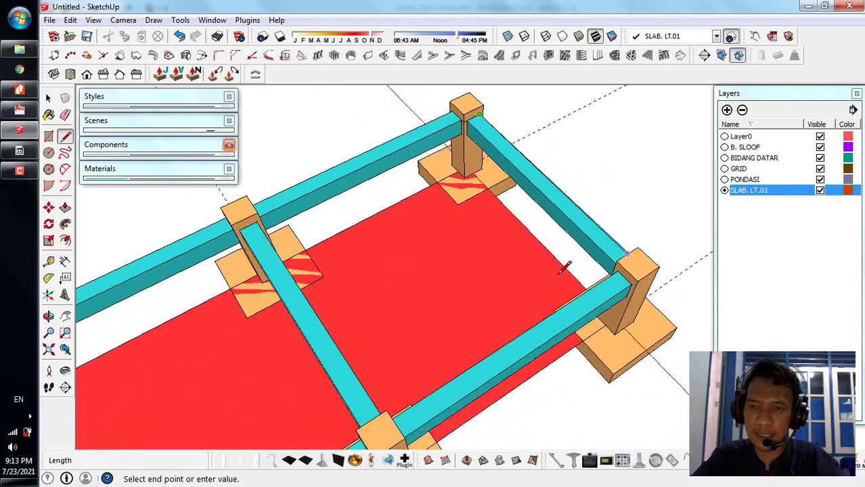
middle_click_drag(562, 269, 486, 151)
scroll(488, 176, "up", 6)
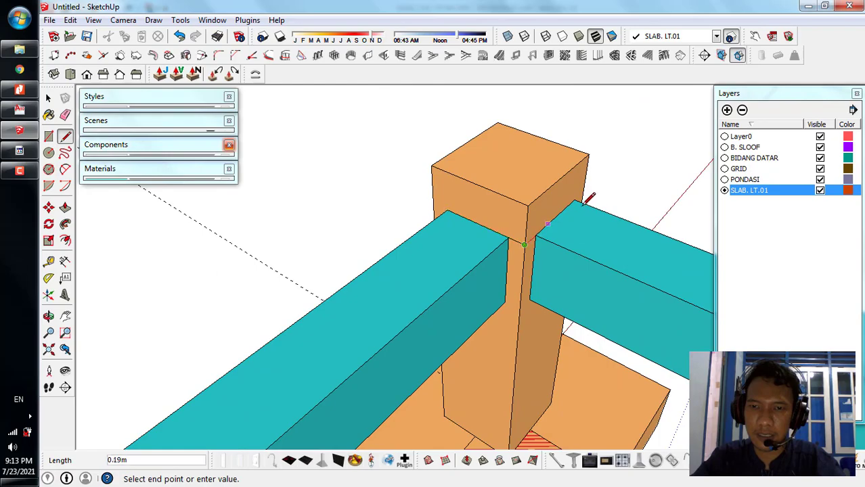
scroll(491, 217, "down", 8)
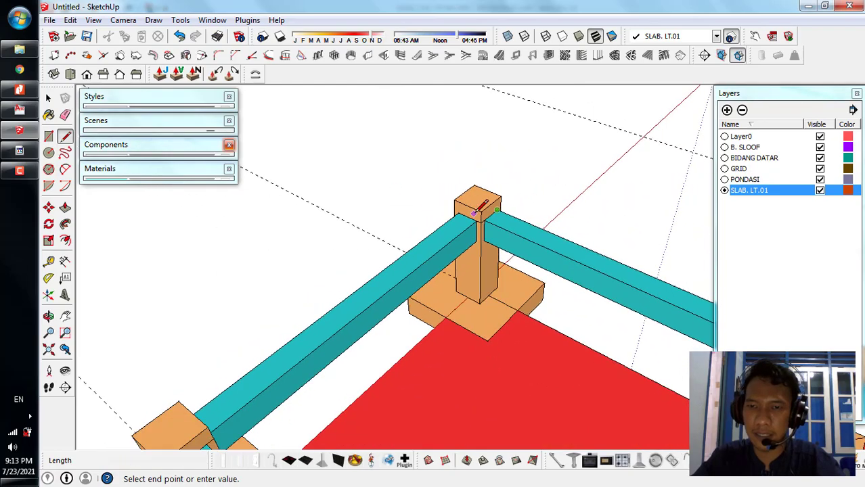
left_click(481, 218)
- Draw the slab outline along the beam to the column at the diagonal beam's end and around that column's outer corner
scroll(535, 230, "down", 2)
scroll(521, 250, "up", 9)
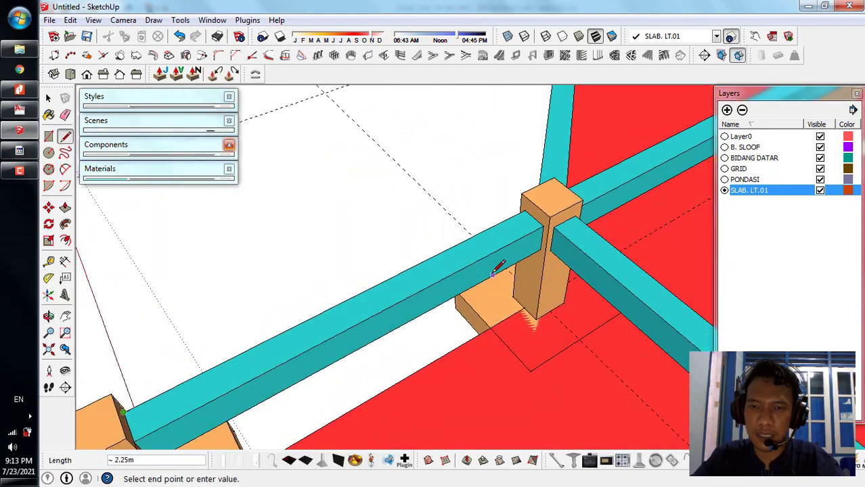
middle_click_drag(493, 272, 624, 256)
middle_click_drag(470, 285, 509, 177)
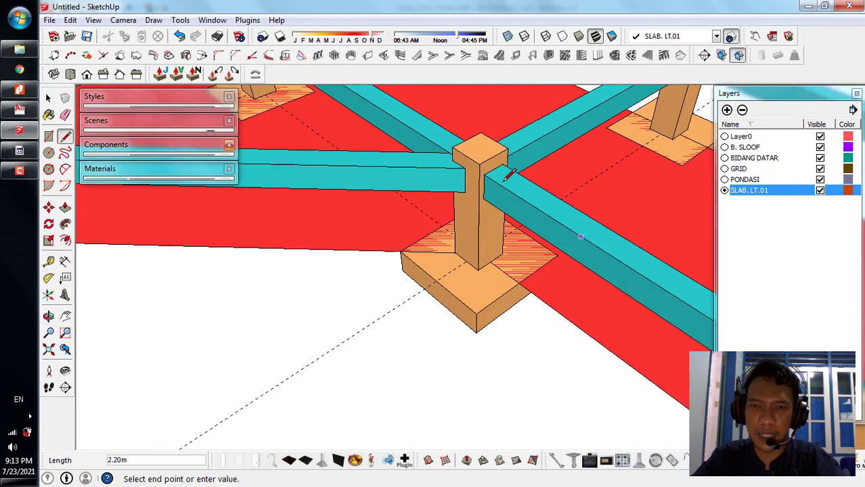
scroll(500, 165, "up", 6)
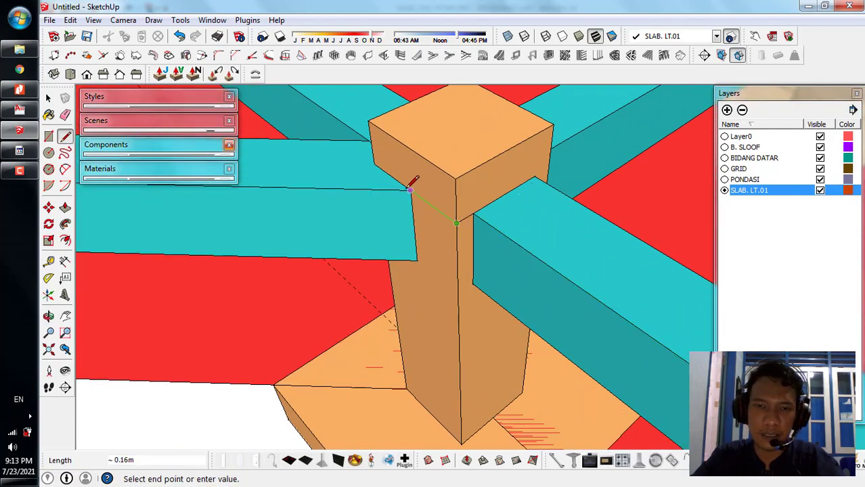
scroll(676, 294, "down", 8)
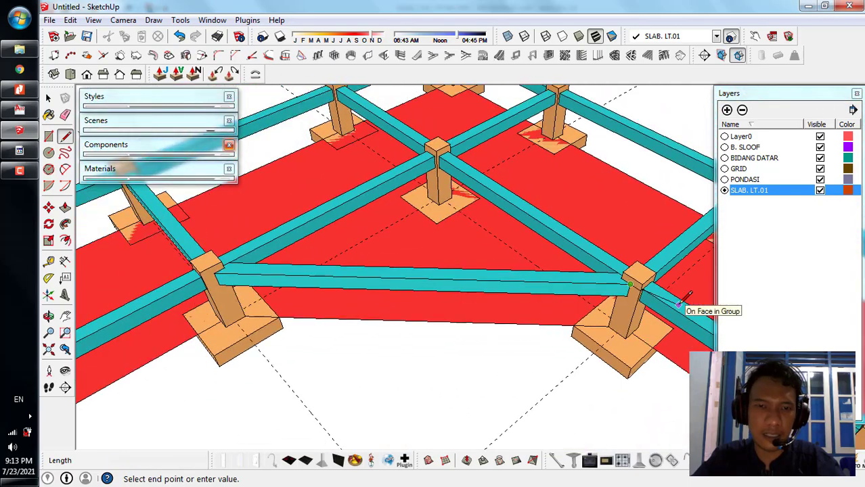
- Trace the slab outline along the diagonal beam's outer top edge and around the opposite column to the adjoining beam
scroll(318, 279, "up", 3)
scroll(345, 291, "up", 3)
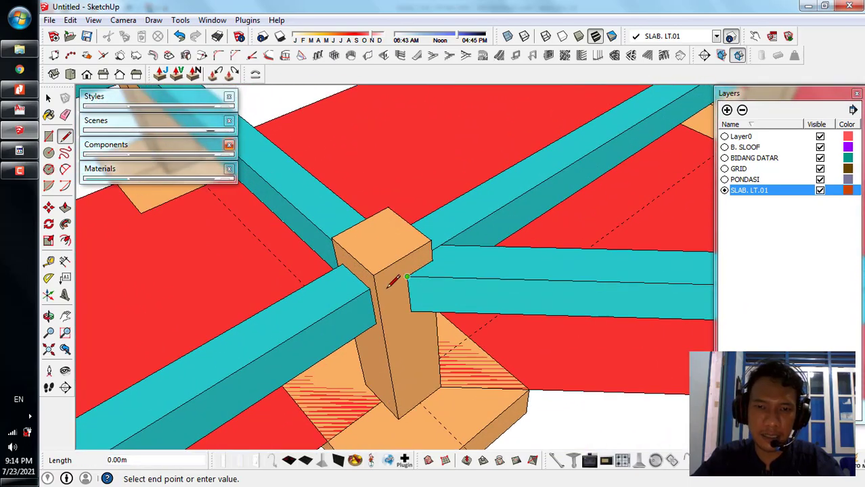
middle_click_drag(338, 284, 433, 271)
scroll(419, 300, "up", 2)
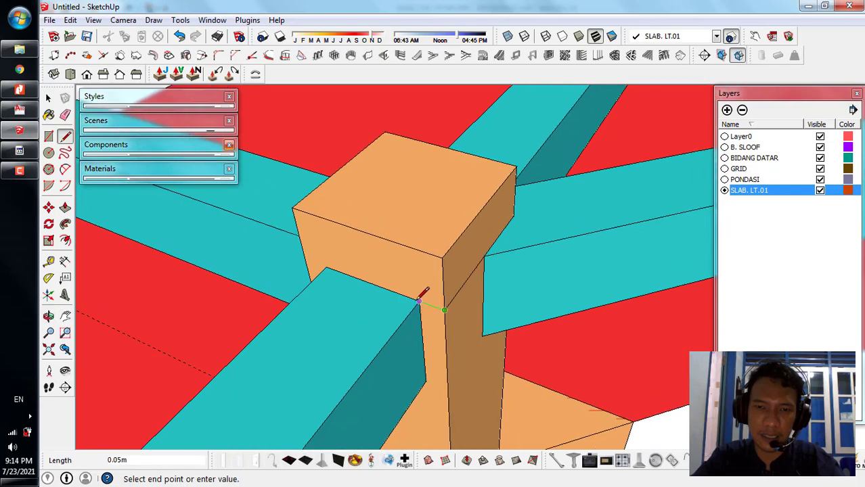
scroll(514, 218, "down", 4)
- Draw the slab outline along the adjoining beam's outer edge to the last corner column and around its inner corner
middle_click_drag(527, 206, 552, 194)
scroll(553, 195, "down", 8)
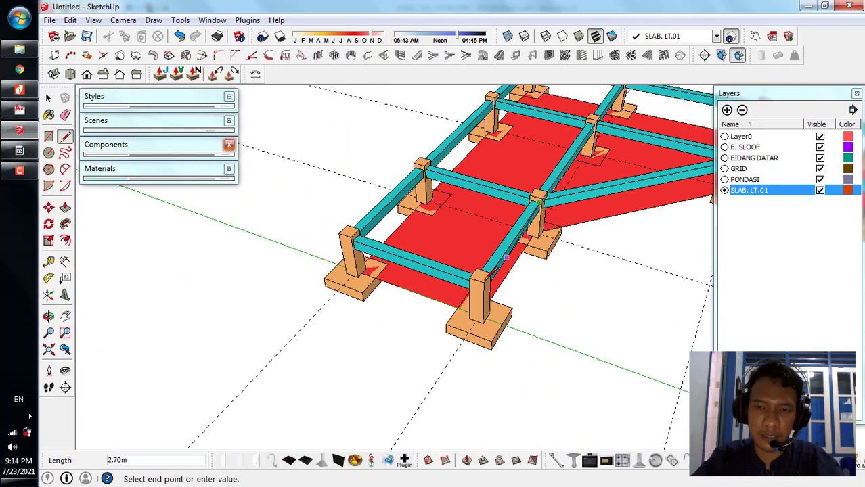
scroll(434, 287, "up", 3)
middle_click_drag(406, 291, 150, 242)
scroll(331, 257, "up", 5)
left_click(314, 260)
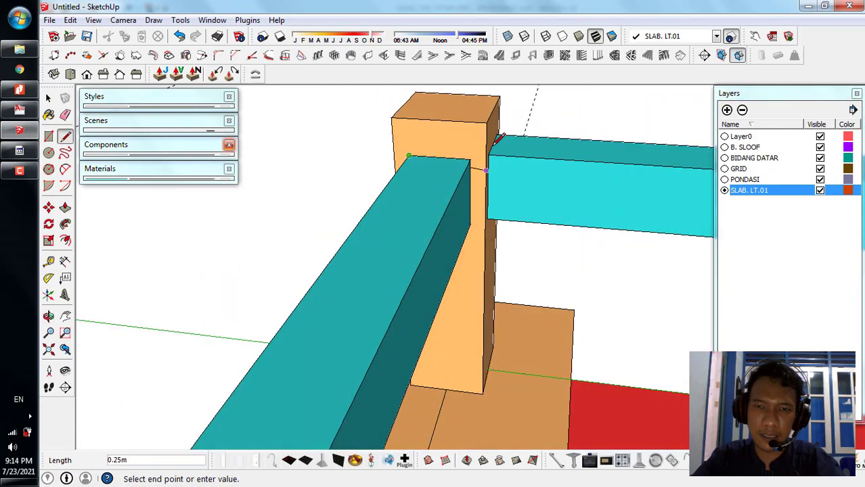
scroll(491, 146, "up", 2)
middle_click_drag(491, 146, 467, 183)
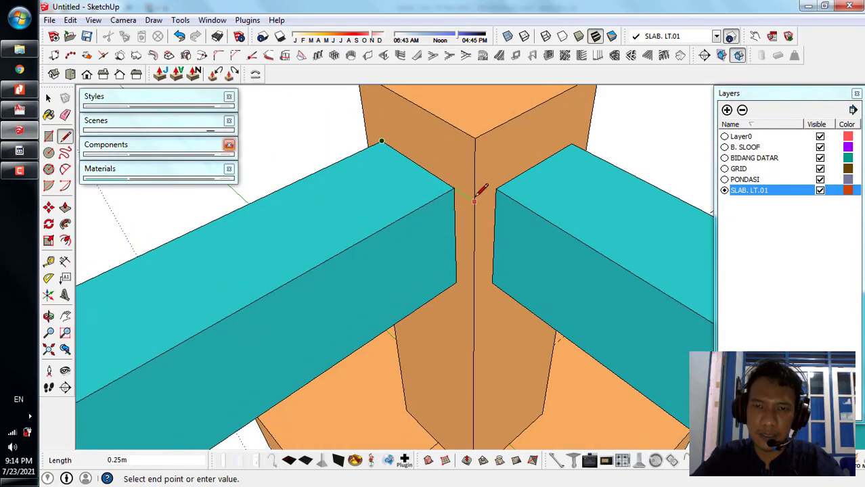
left_click(571, 144)
- Close the slab outline along the last end beam, back at the starting corner column, to form the slab face
scroll(348, 244, "down", 7)
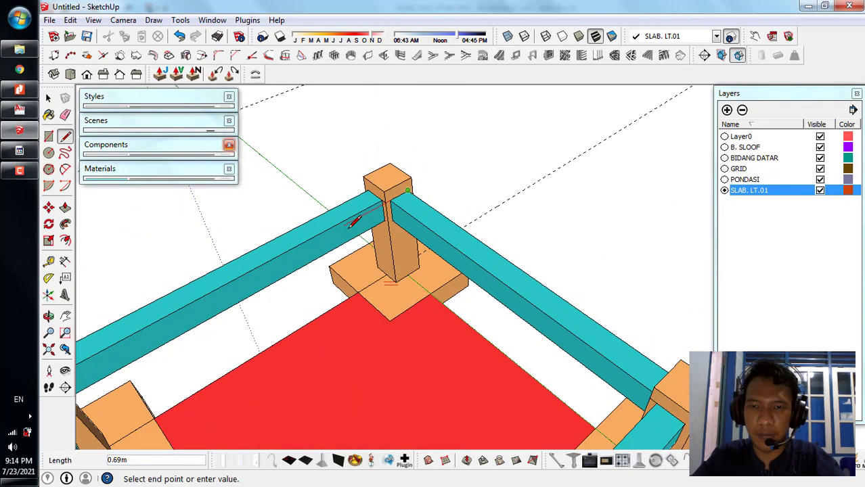
middle_click_drag(358, 218, 599, 231)
scroll(623, 202, "up", 4)
left_click(612, 172)
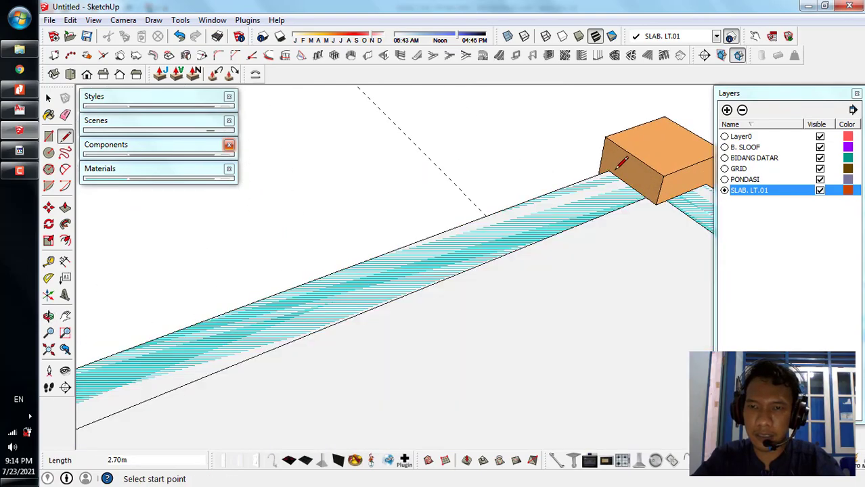
key("space")
- Select the whole slab face with its boundary edges and make it a group
scroll(558, 230, "down", 8)
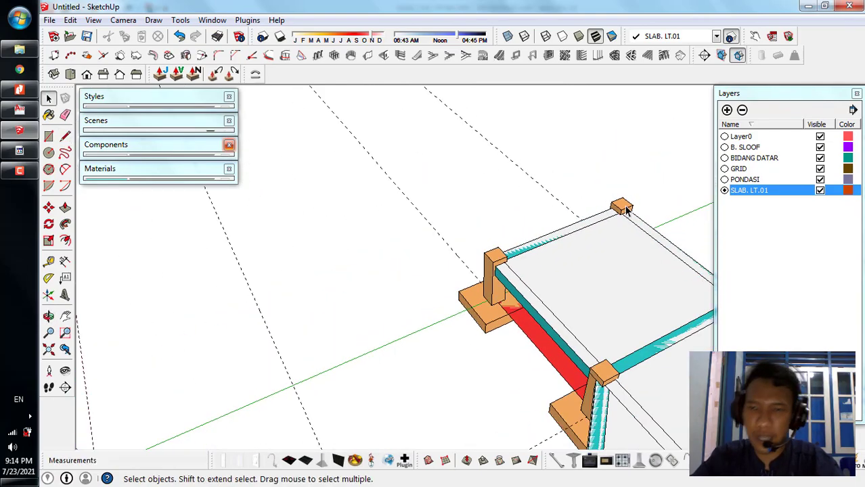
scroll(566, 233, "down", 4)
scroll(621, 282, "up", 8)
middle_click_drag(617, 283, 544, 223)
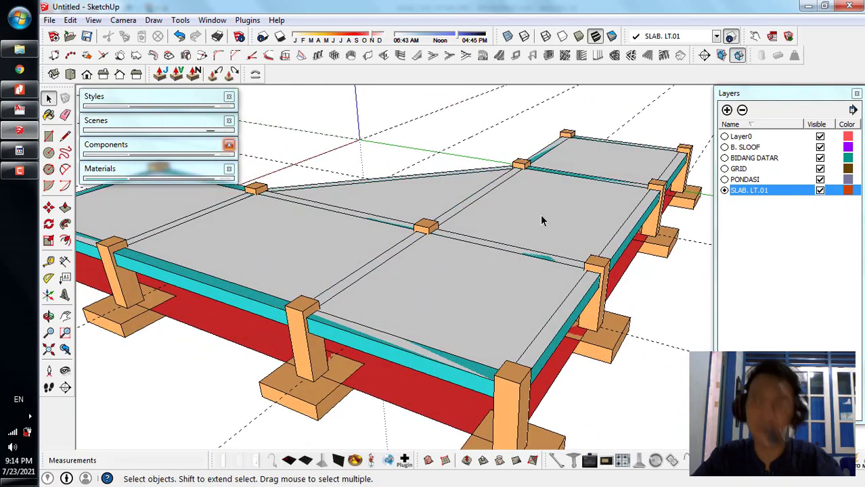
middle_click_drag(426, 281, 421, 341)
scroll(449, 312, "up", 4)
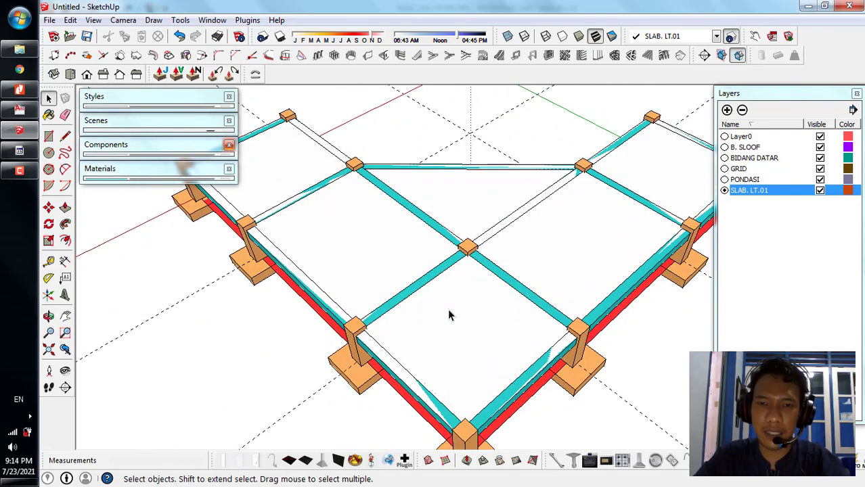
scroll(448, 313, "down", 3)
scroll(452, 311, "up", 3)
left_click(455, 309)
right_click(454, 309)
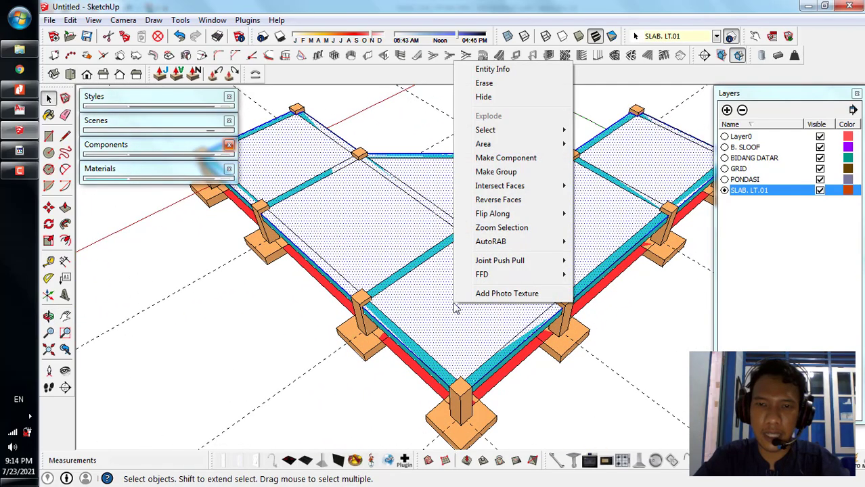
left_click(492, 174)
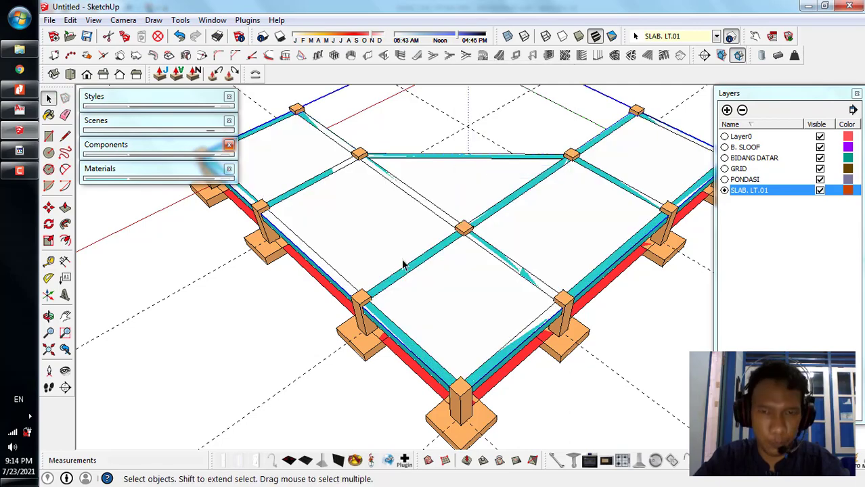
- Open the slab group for editing and activate Push/Pull
scroll(401, 262, "down", 3)
middle_click_drag(563, 253, 433, 216)
scroll(566, 321, "up", 4)
scroll(371, 310, "down", 3)
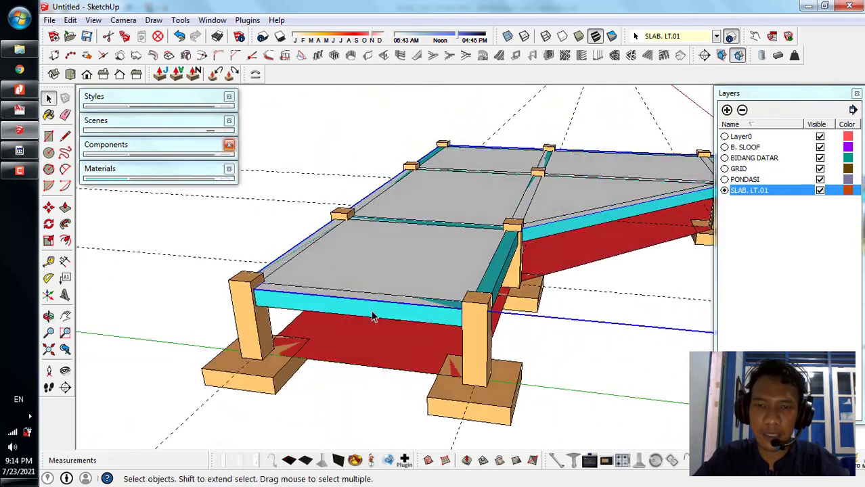
mouse_move(371, 310)
middle_mouse_down()
mouse_move(408, 290)
mouse_move(369, 312)
middle_mouse_up()
scroll(365, 318, "up", 3)
double_click(390, 276)
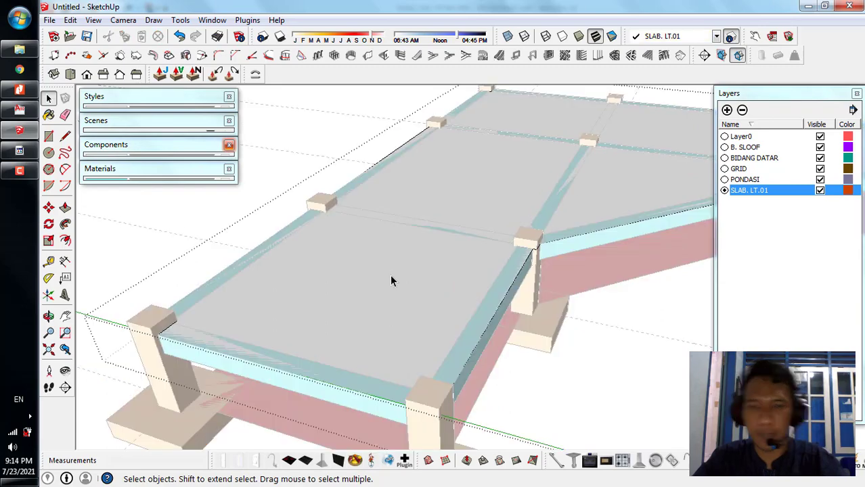
key("p")
scroll(319, 216, "up", 6)
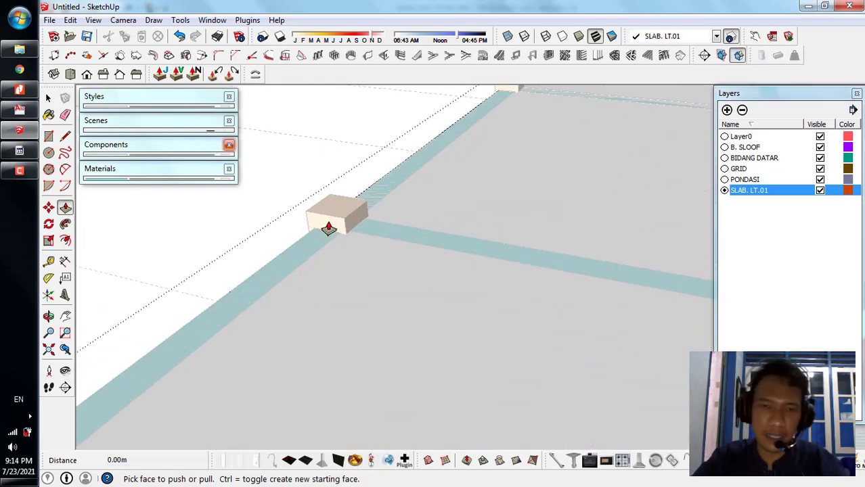
left_click_drag(351, 267, 360, 225)
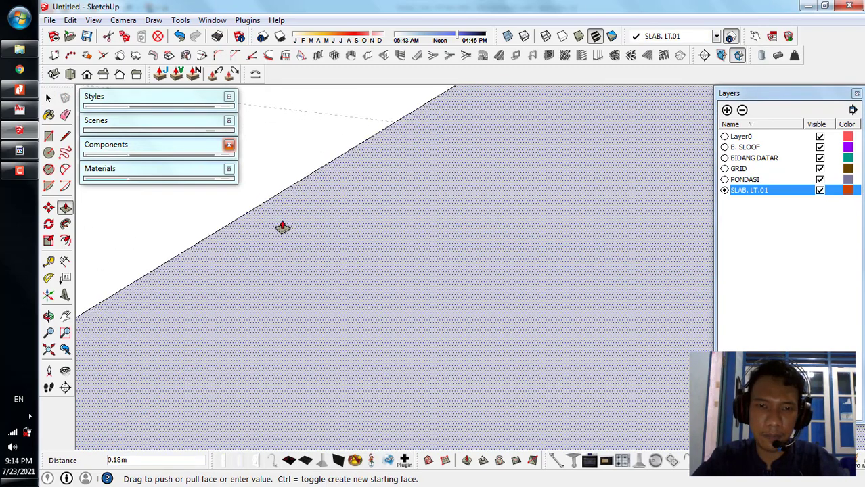
left_click_drag(282, 227, 320, 279)
scroll(326, 261, "down", 3)
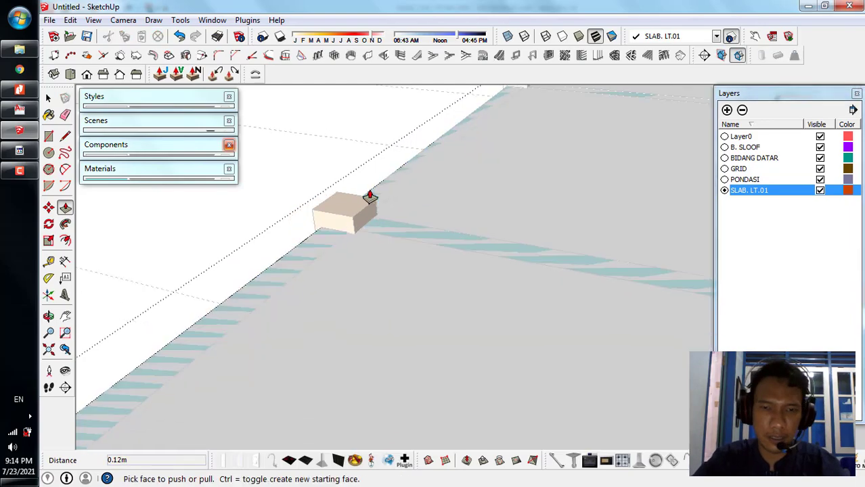
- Pull the slab face up about 0.12 m, level with the column tops, and leave Push/Pull
middle_click_drag(396, 231, 363, 189)
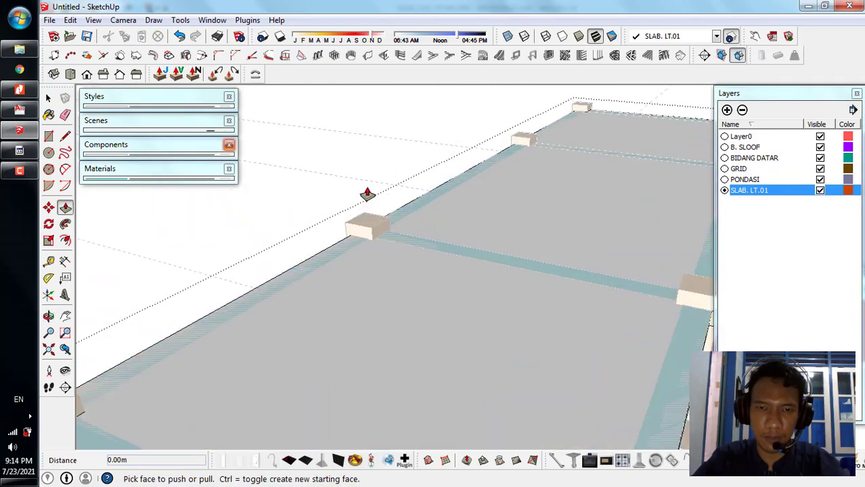
scroll(377, 284, "up", 3)
left_click_drag(373, 269, 372, 248)
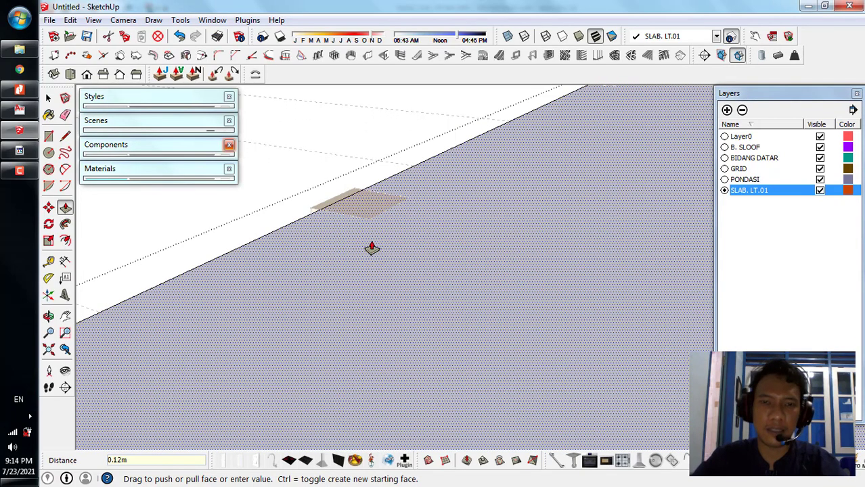
key("space")
- Examine the slab's thickness along its outer edge and how its top meets the column tops
scroll(406, 196, "down", 5)
middle_click_drag(409, 194, 384, 317)
scroll(437, 203, "up", 5)
scroll(437, 210, "down", 3)
scroll(471, 245, "up", 4)
scroll(420, 285, "up", 3)
scroll(598, 310, "down", 6)
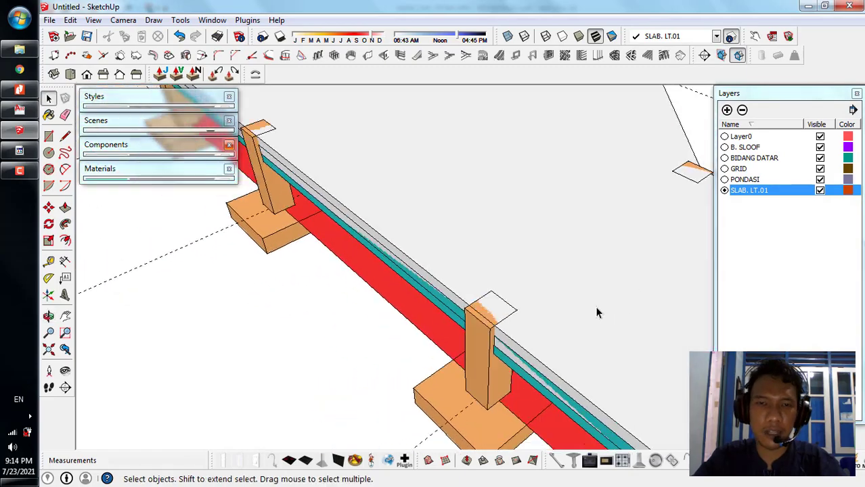
middle_click_drag(591, 225, 560, 270)
scroll(328, 226, "up", 3)
scroll(322, 238, "down", 4)
middle_click_drag(322, 239, 433, 285)
- Examine the junction of slab, sloof beam and corner column up close from several angles
scroll(588, 190, "up", 5)
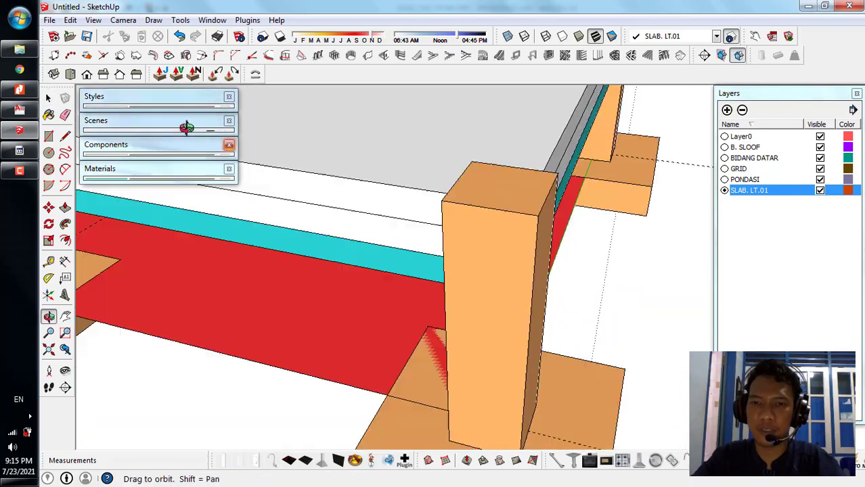
scroll(411, 284, "down", 4)
scroll(603, 196, "up", 5)
scroll(603, 196, "up", 5)
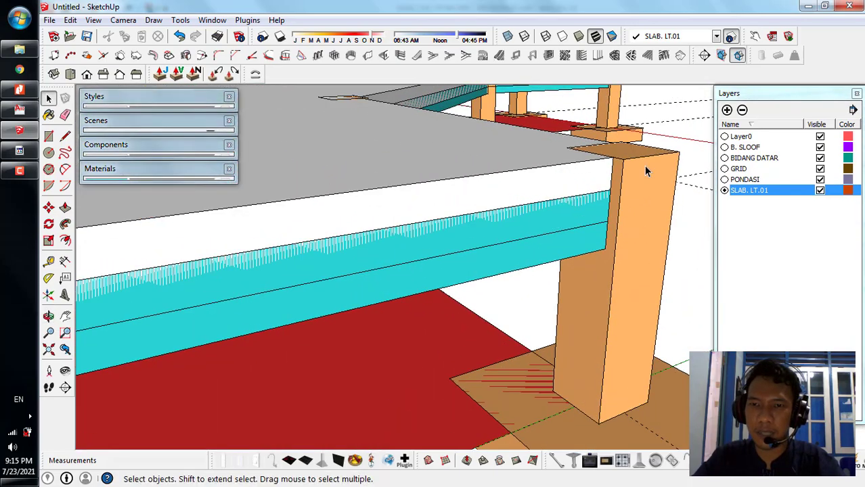
middle_click_drag(660, 166, 594, 130)
left_click_drag(440, 253, 549, 205)
middle_click_drag(548, 204, 549, 257)
key("space")
scroll(603, 278, "up", 5)
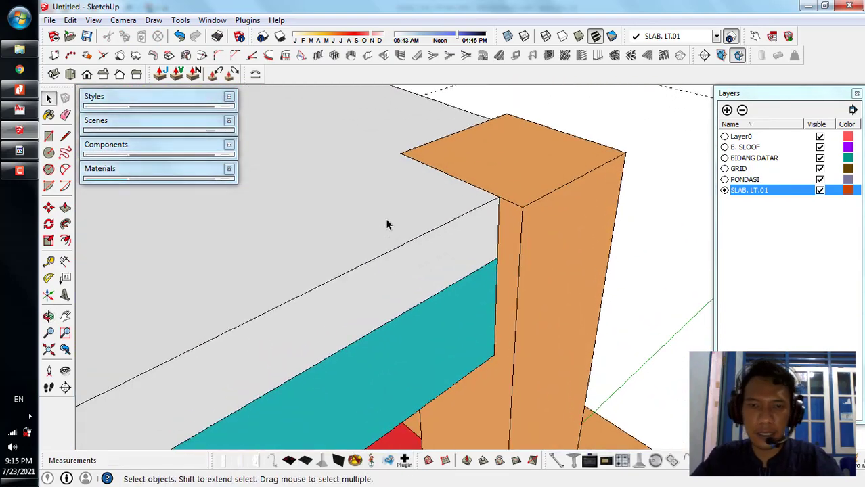
- Pull the slab's outer side face flush with the outer face of the corner column and leave Push/Pull
scroll(391, 210, "up", 2)
key("p")
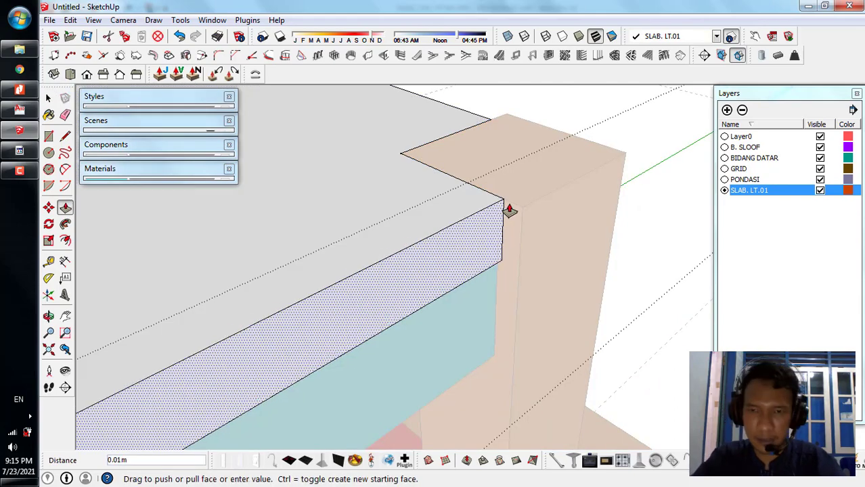
left_click_drag(509, 211, 520, 212)
key("space")
scroll(570, 228, "down", 3)
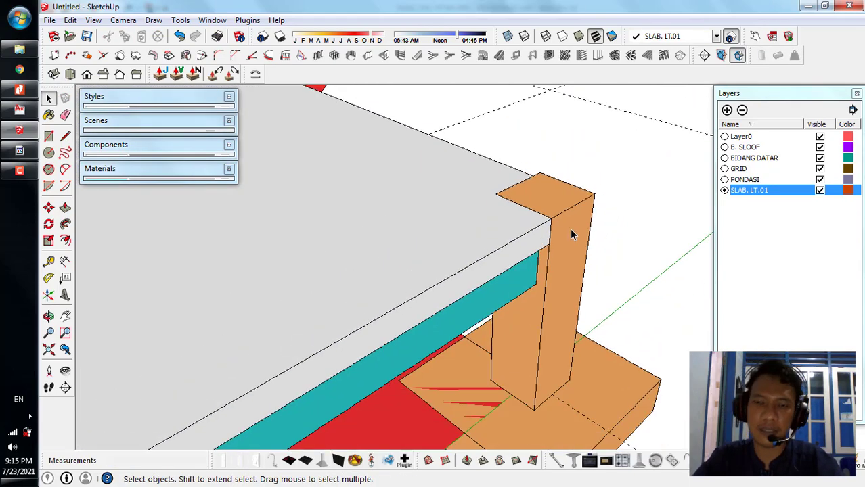
- Open the slab group and pull the side face beside the next corner column out 0.05 m, flush with the columns
middle_click_drag(570, 228, 229, 271)
scroll(394, 215, "down", 3)
scroll(413, 202, "up", 3)
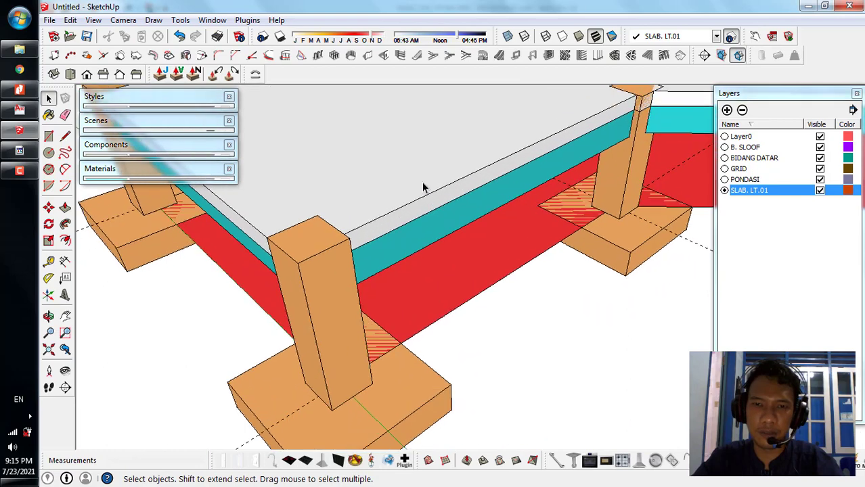
double_click(423, 185)
scroll(430, 206, "up", 2)
key("p")
left_click_drag(416, 221, 304, 279)
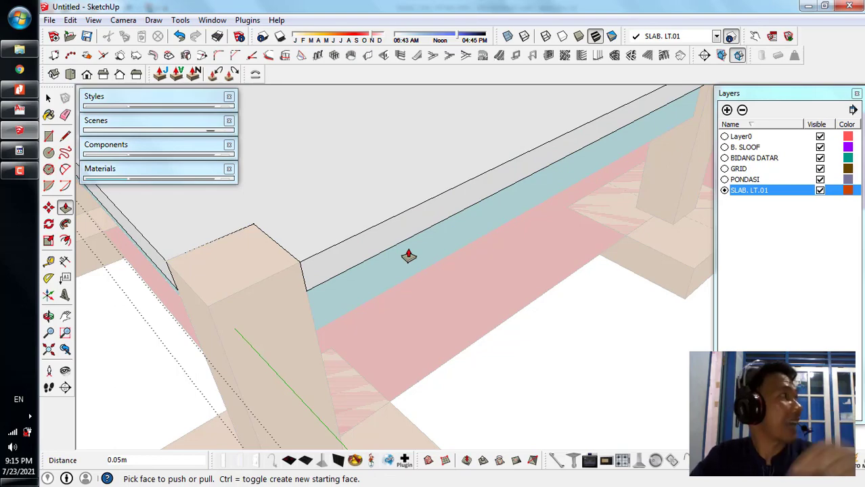
- Pull the slab's side faces at the inner corner column out 0.05 m to line up with the column faces
scroll(295, 236, "down", 3)
scroll(359, 203, "up", 4)
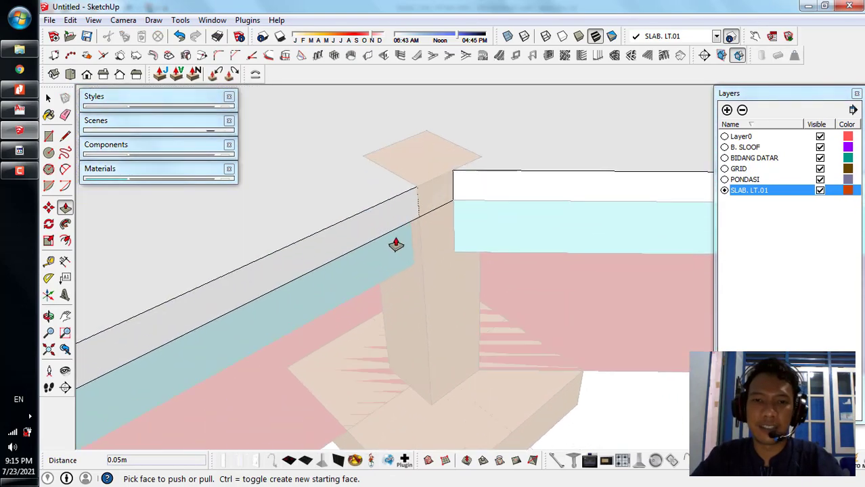
middle_click_drag(441, 256, 442, 230)
scroll(271, 232, "down", 10)
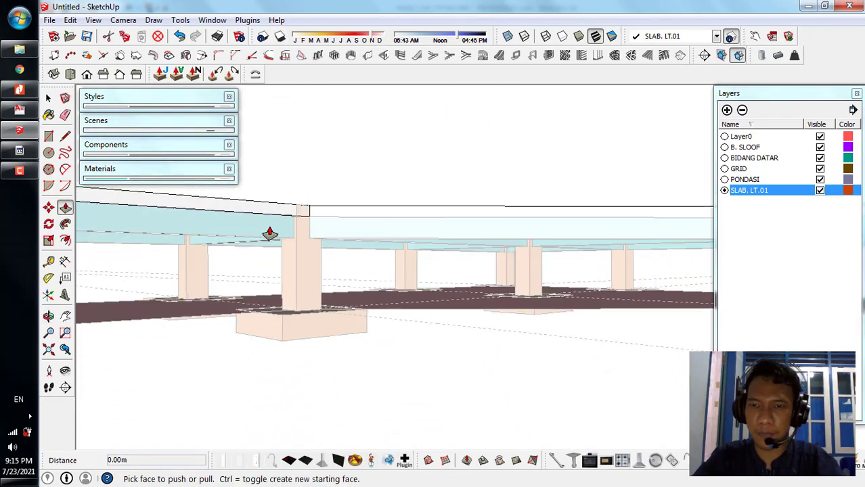
scroll(461, 233, "up", 6)
middle_click_drag(492, 251, 443, 230)
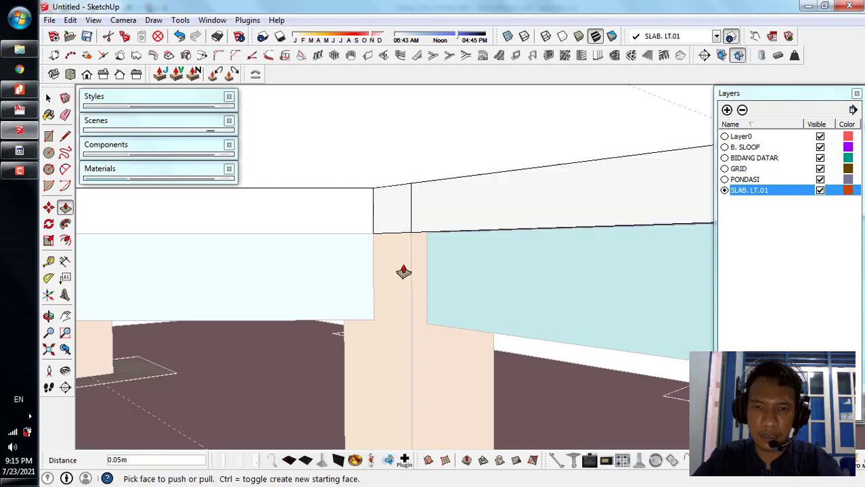
scroll(404, 272, "down", 6)
middle_click_drag(516, 269, 272, 229)
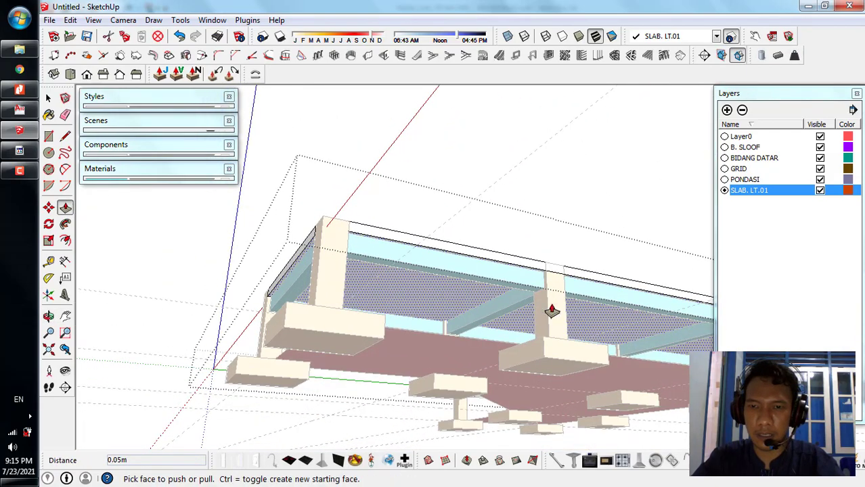
- Pull the slab's side faces along the next building edges out 0.05 m, matching the outer column faces
scroll(552, 311, "up", 8)
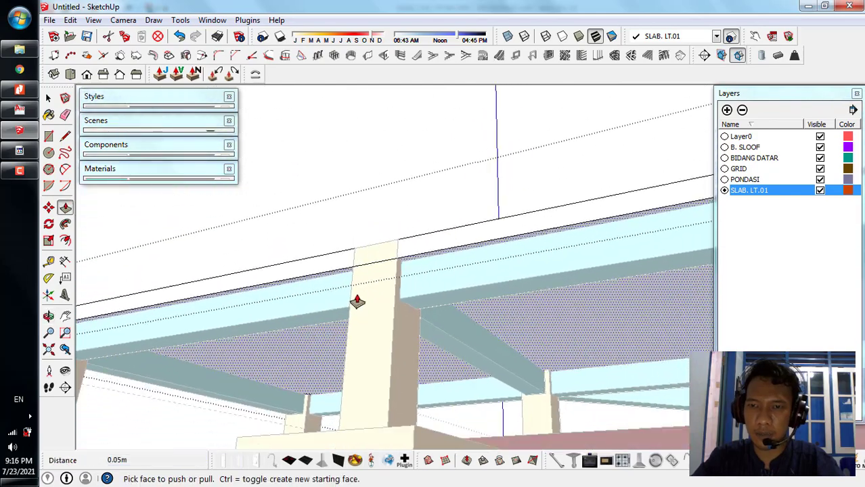
scroll(582, 257, "up", 7)
middle_click_drag(565, 251, 346, 228)
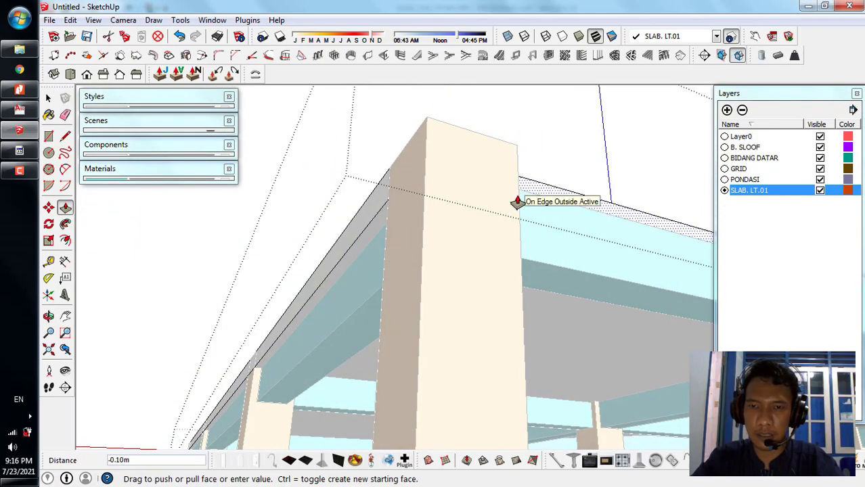
scroll(368, 227, "down", 10)
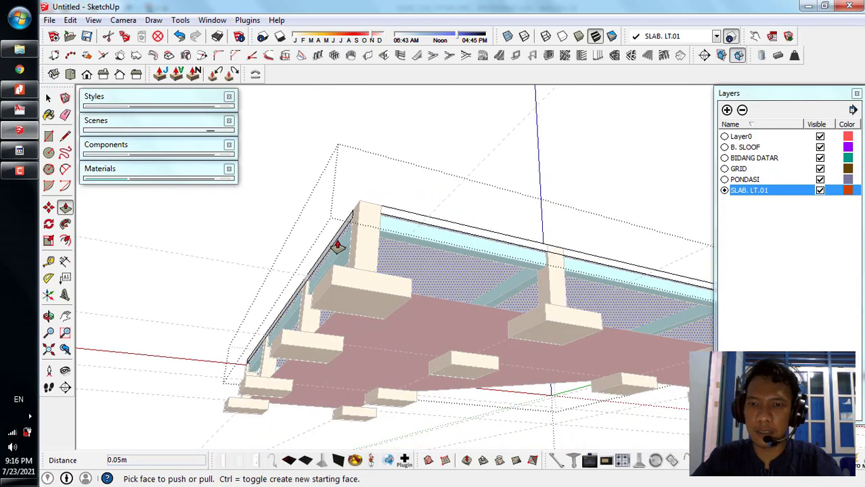
middle_click_drag(340, 240, 653, 329)
scroll(650, 285, "up", 6)
middle_click_drag(650, 285, 291, 298)
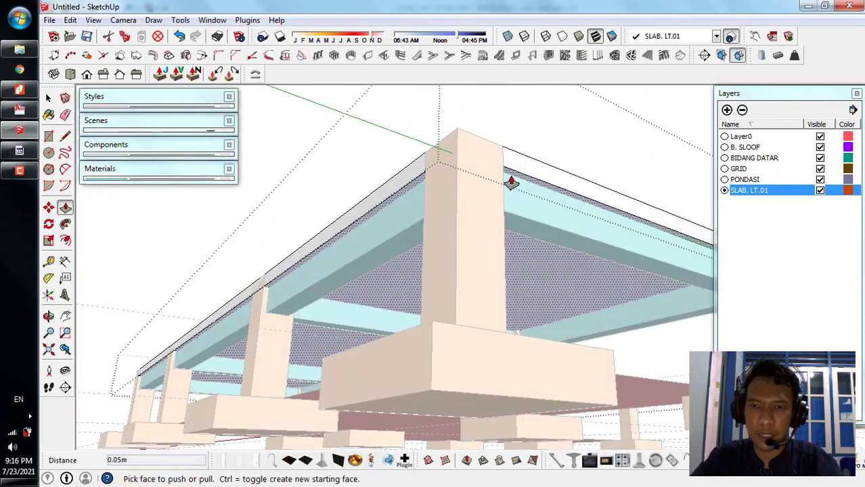
- Extend the slab's remaining outer side by 0.05 m so its edge is flush with the perimeter columns
scroll(510, 182, "up", 4)
middle_click_drag(534, 271, 428, 332)
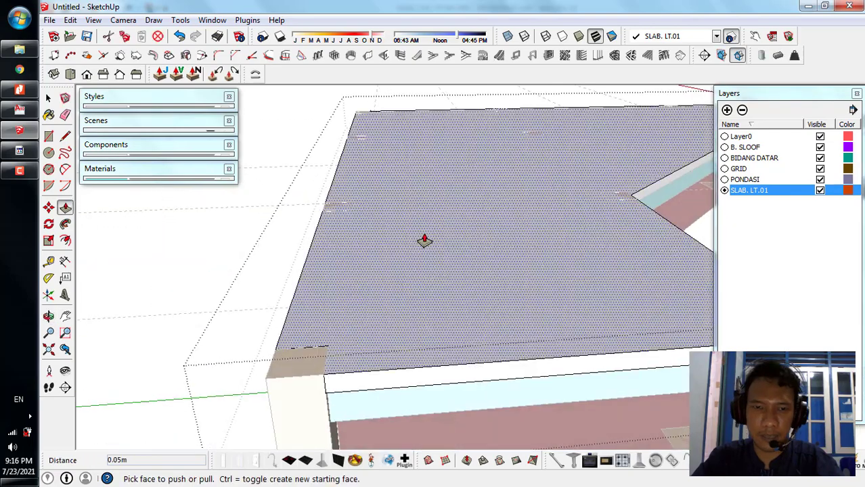
scroll(423, 240, "down", 5)
middle_click_drag(552, 338, 495, 237)
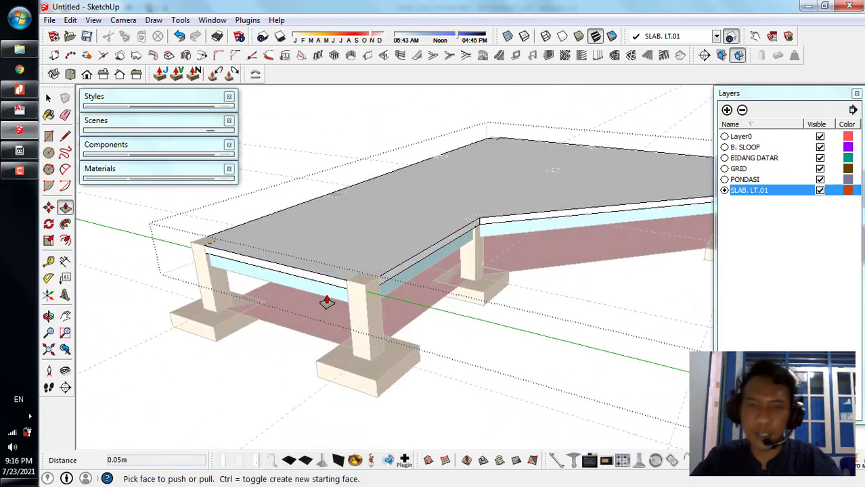
middle_click_drag(327, 303, 570, 364)
scroll(396, 295, "up", 7)
middle_click_drag(413, 283, 506, 283)
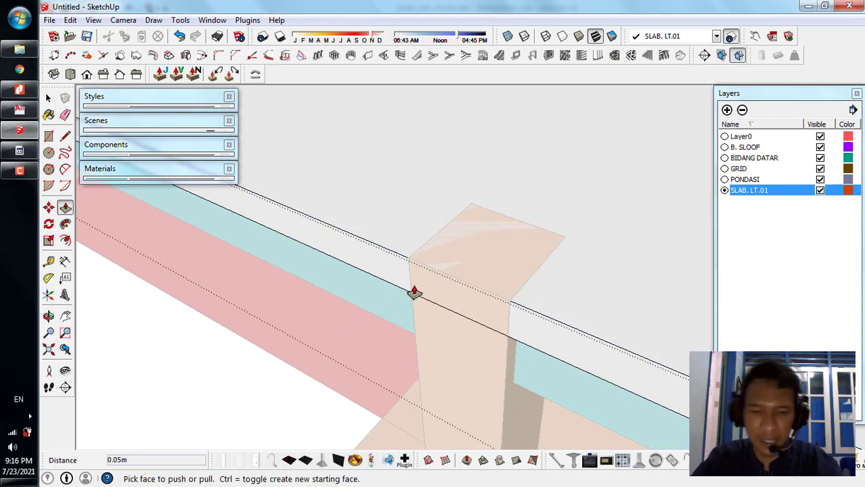
- Draw a 0.30 m by 0.30 m rectangle over the edge column's top and push it 0.12 m down through the slab
key("r")
scroll(442, 320, "up", 3)
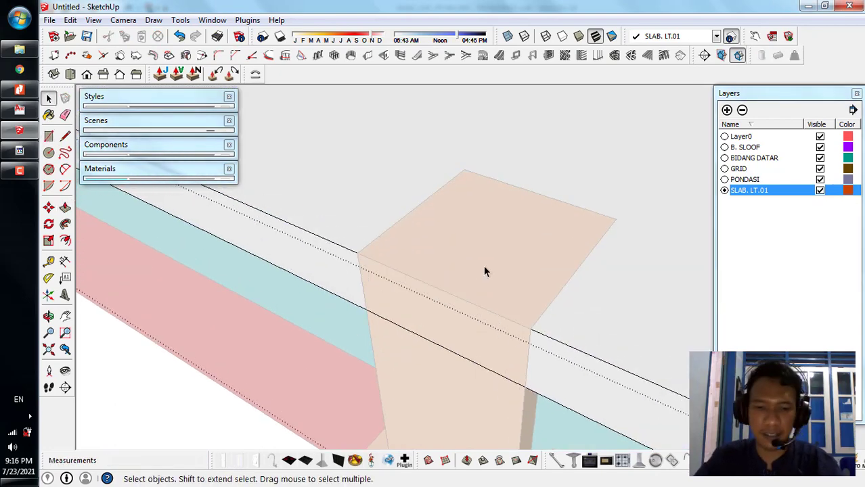
key("r")
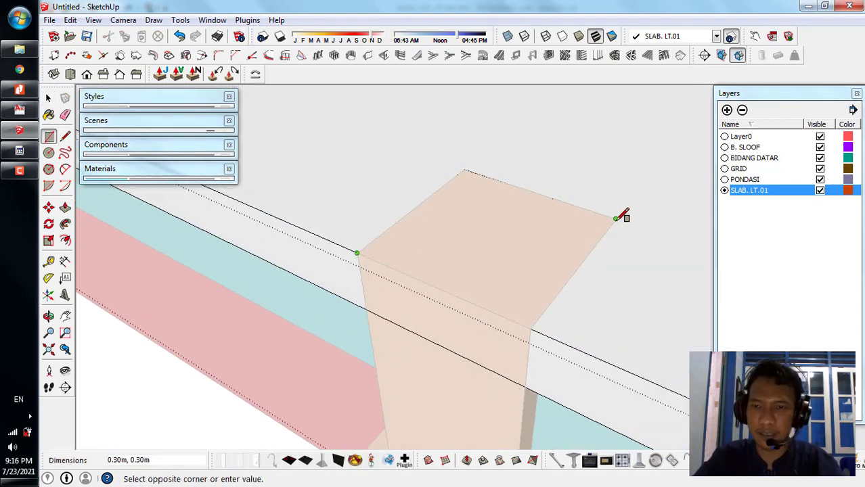
middle_click_drag(508, 296, 502, 347)
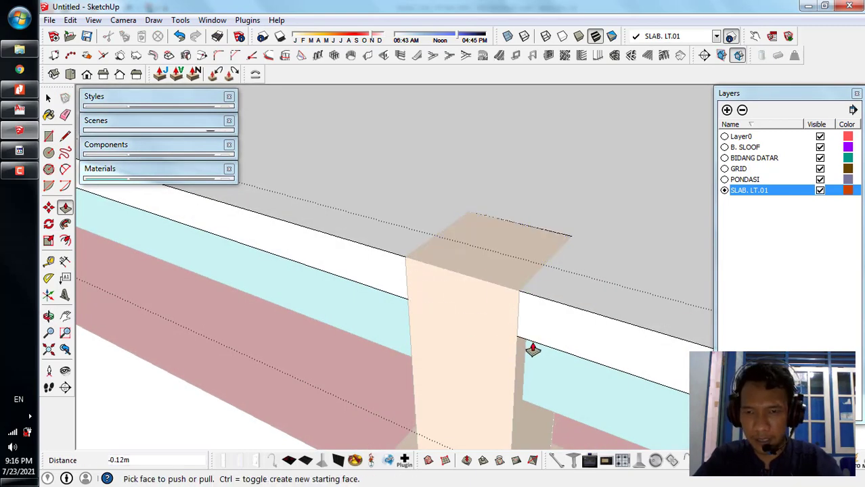
key("space")
scroll(529, 332, "down", 4)
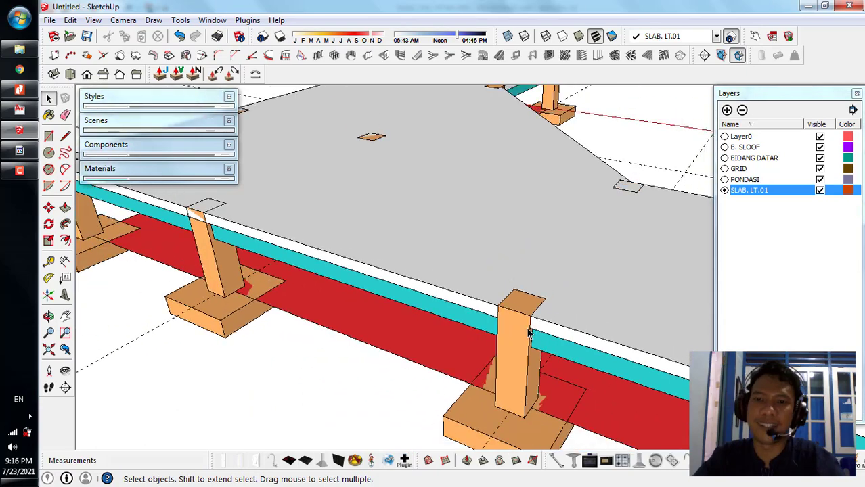
- Outline the inner corner column's top on the slab with lines, cut it through the slab, and close the group
middle_click_drag(531, 329, 368, 293)
scroll(369, 294, "up", 5)
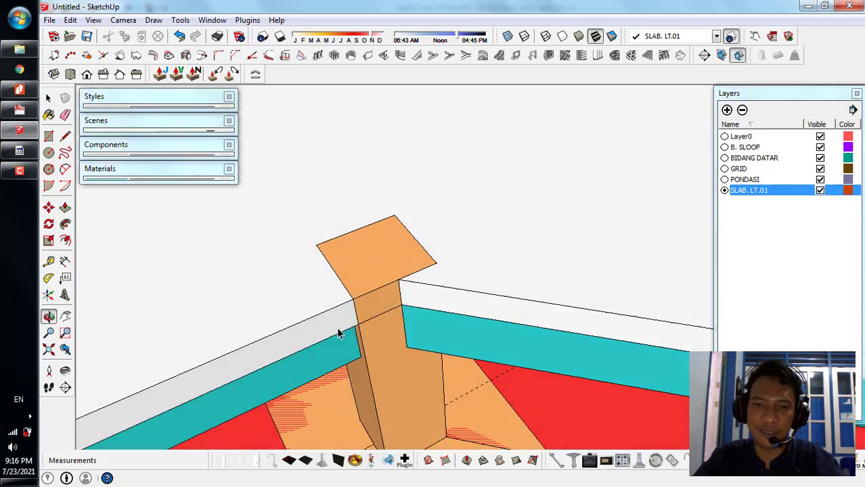
scroll(306, 308, "up", 2)
double_click(306, 308)
scroll(500, 245, "up", 3)
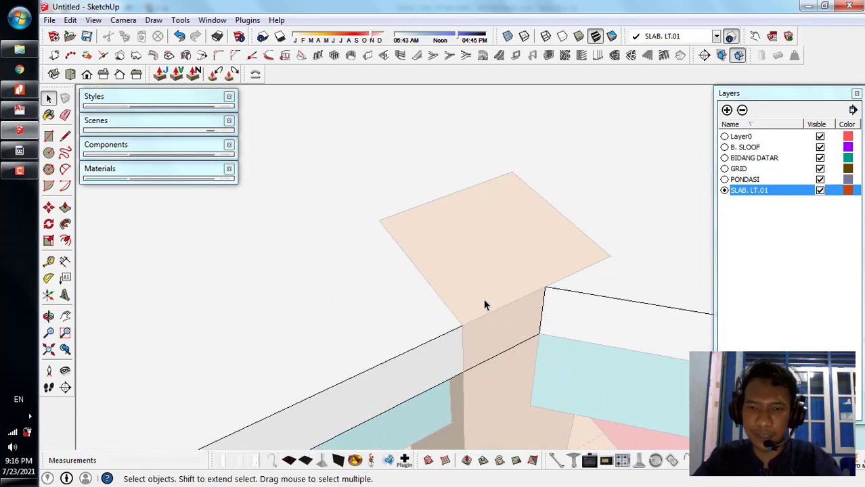
mouse_move(484, 305)
middle_mouse_down()
mouse_move(447, 274)
mouse_move(428, 300)
mouse_move(444, 327)
middle_mouse_up()
key("l")
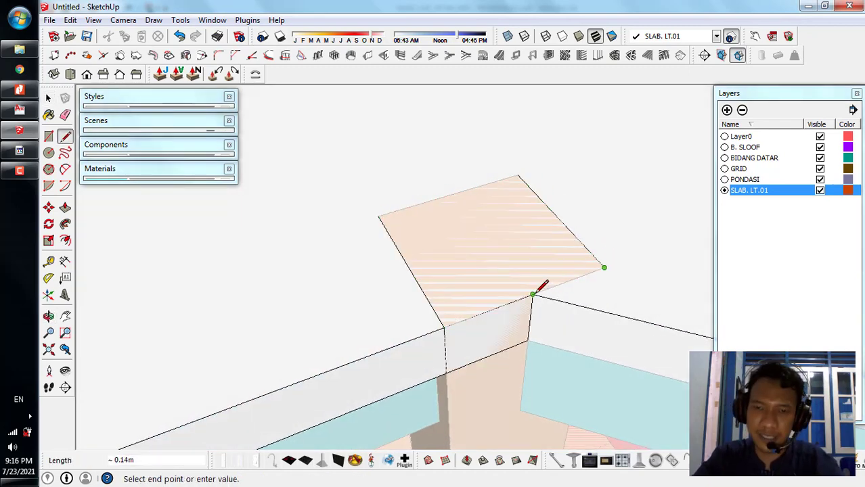
middle_click_drag(525, 327, 554, 298)
key("p")
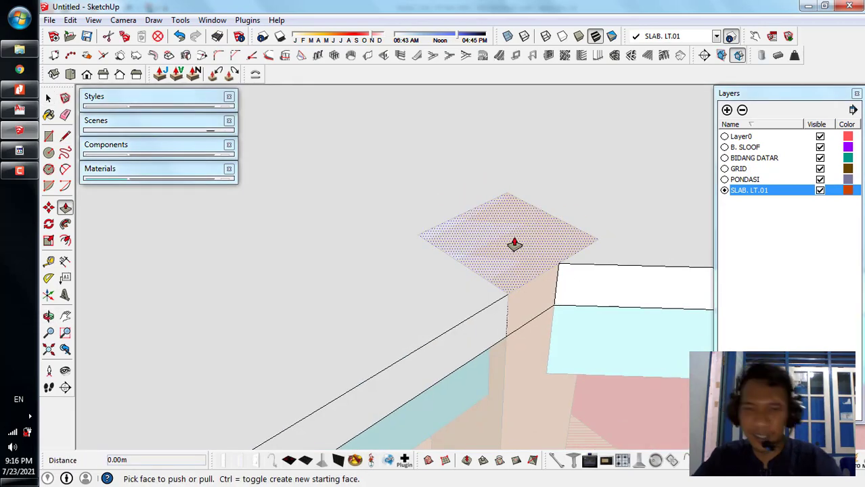
key("space")
key("Escape")
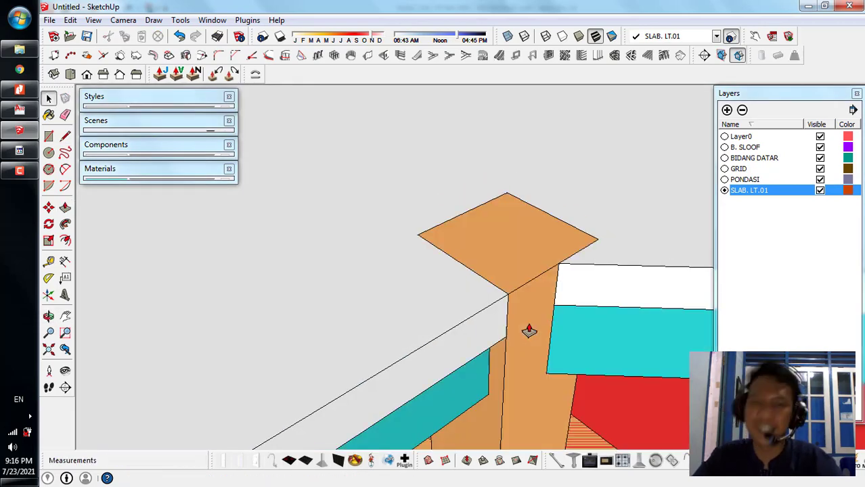
- Reopen the slab group, draw a rectangle over the next edge column's top, and push it through the slab to form a notch
scroll(313, 242, "down", 8)
middle_click_drag(417, 290, 666, 184)
scroll(616, 355, "down", 5)
scroll(380, 237, "up", 6)
scroll(352, 255, "up", 3)
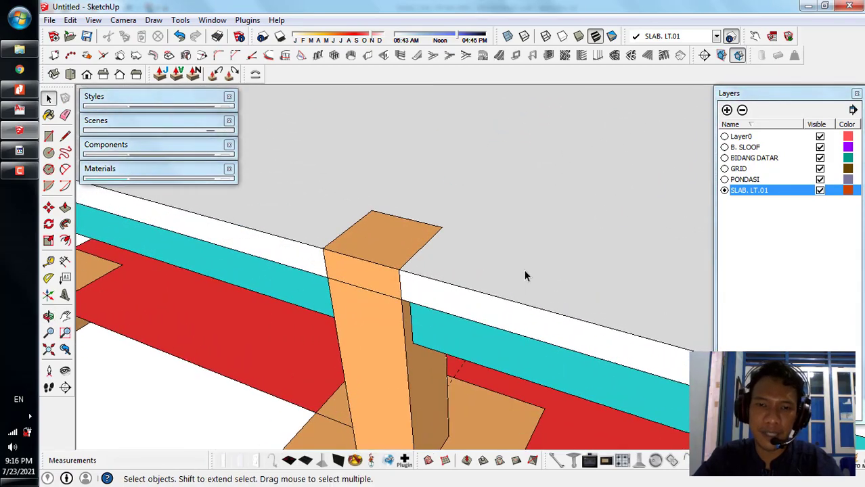
double_click(524, 270)
scroll(329, 237, "up", 3)
left_click(379, 258)
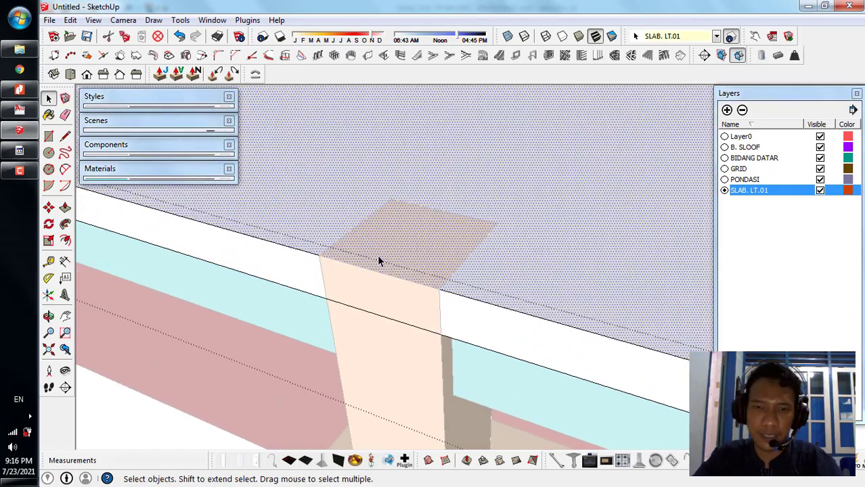
key("r")
left_click(319, 255)
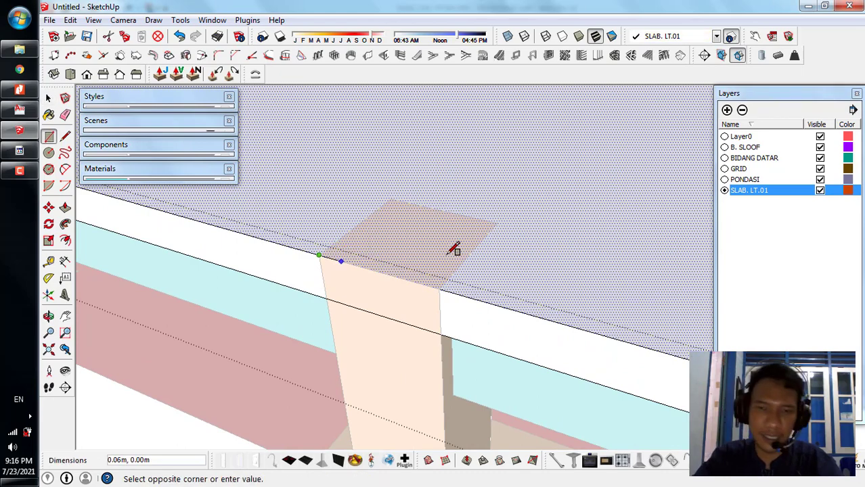
left_click(497, 223)
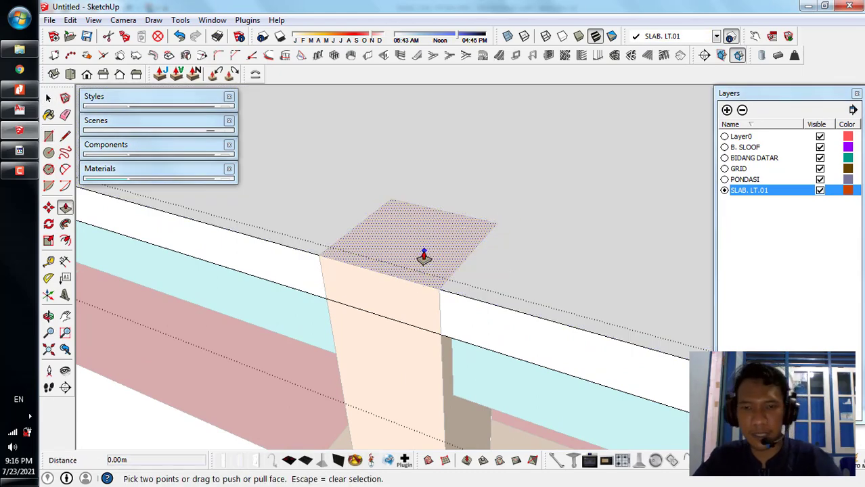
key("space")
scroll(573, 324, "down", 6)
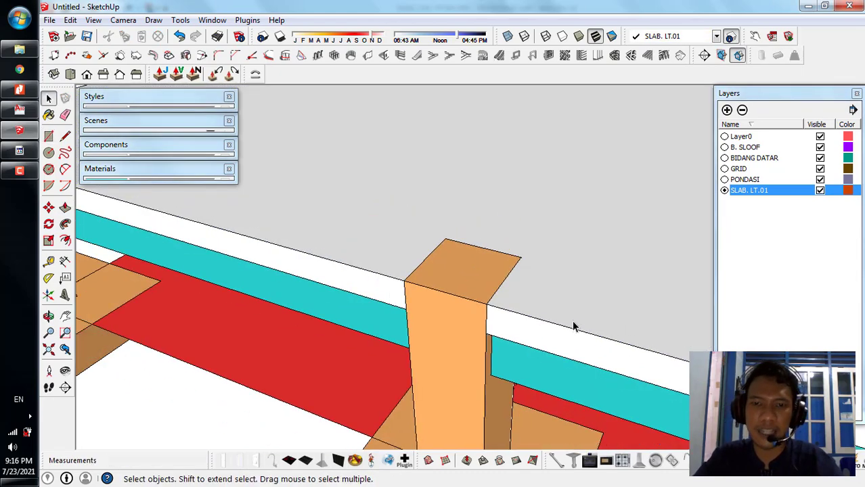
- Draw a rectangle on the slab from corner to corner of the following edge column's top
middle_click_drag(483, 315, 462, 253)
scroll(440, 239, "up", 3)
scroll(396, 251, "up", 5)
scroll(334, 256, "up", 2)
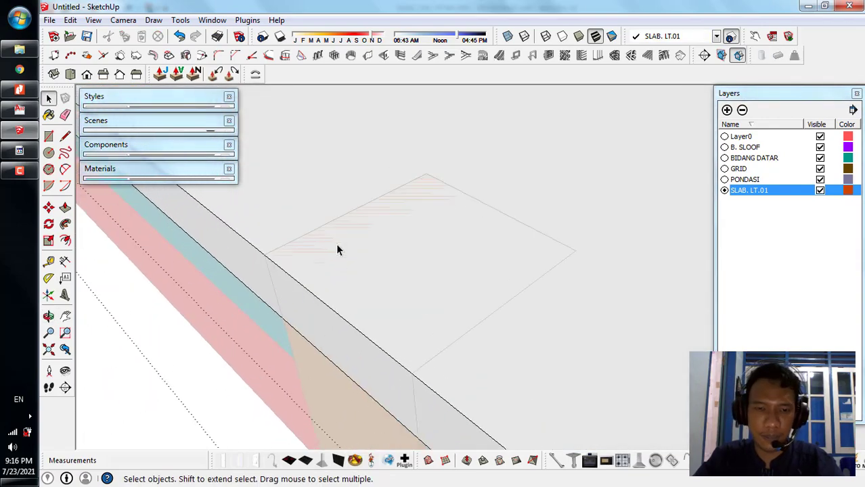
left_click(576, 250)
- Push the edge column's rectangle 0.12 m down to cut it out of the slab, and leave Push/Pull
scroll(512, 170, "down", 3)
middle_click_drag(511, 170, 477, 247)
key("p")
left_click(459, 241)
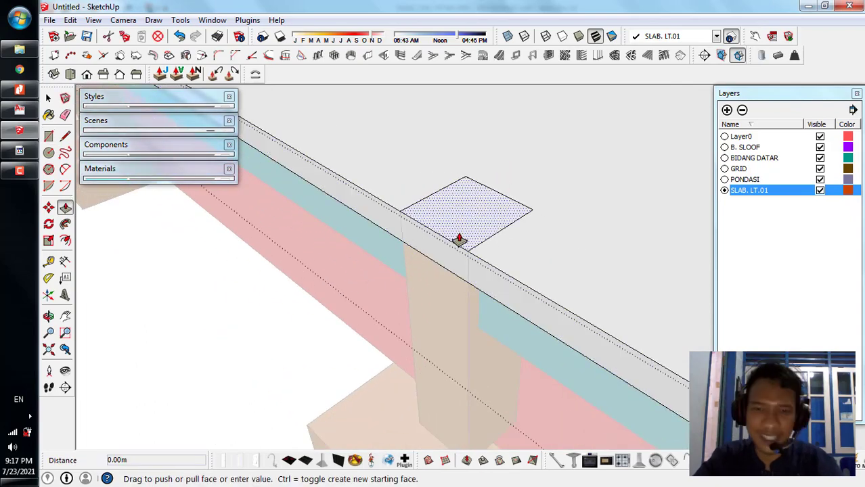
scroll(372, 345, "down", 5)
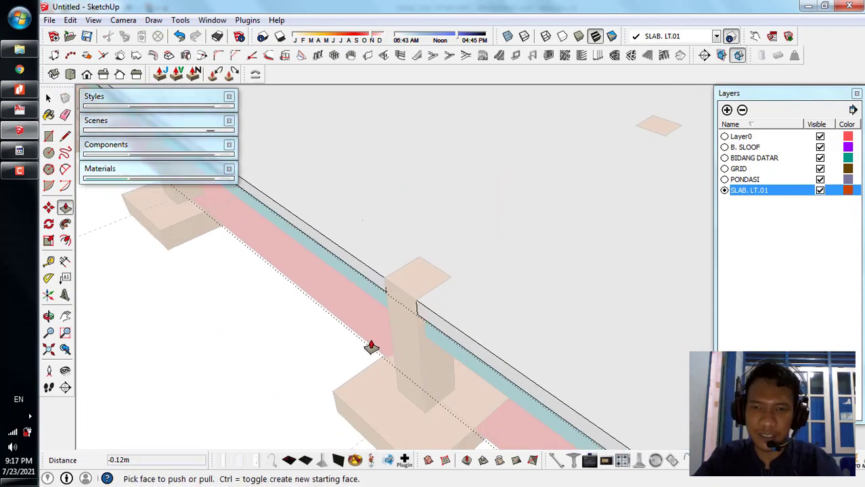
key("space")
- Draw a 0.30 m by 0.30 m rectangle on the slab over the interior column's top
scroll(487, 294, "down", 3)
scroll(531, 206, "up", 5)
scroll(580, 199, "up", 2)
key("r")
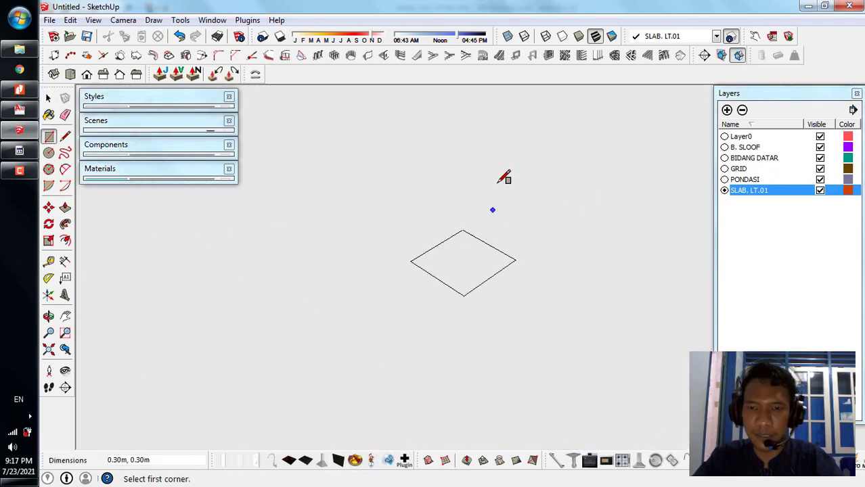
- Push the interior column's rectangle 0.12 m down to the slab's underside to open a hole for the column
scroll(504, 178, "down", 3)
key("p")
left_click(478, 217)
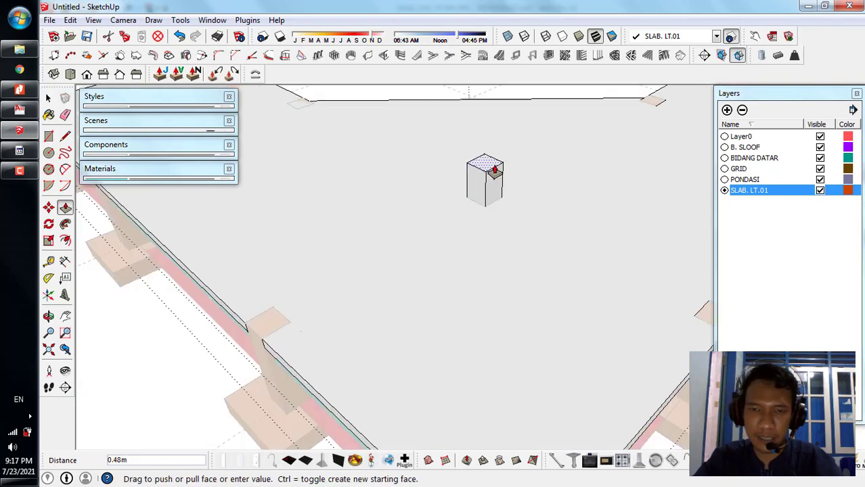
scroll(495, 170, "down", 3)
scroll(398, 297, "up", 5)
left_click(336, 291)
scroll(451, 380, "down", 1)
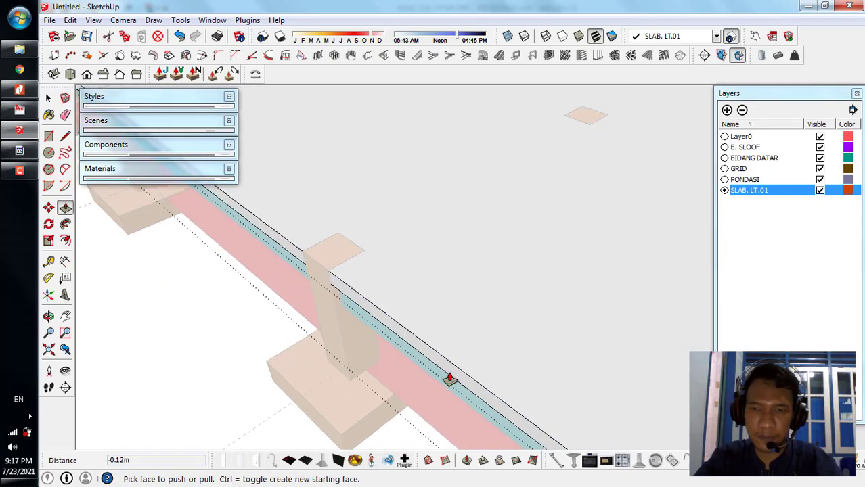
- Draw a rectangle on the slab over the next edge column's top and push it down 0.12 m to cut it out
scroll(457, 359, "down", 5)
key("space")
scroll(344, 258, "up", 5)
middle_click_drag(304, 254, 373, 256)
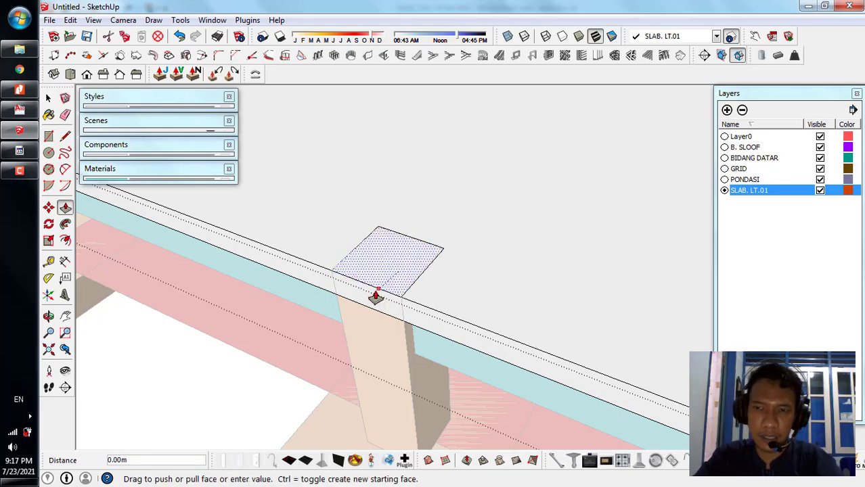
scroll(346, 368, "down", 5)
- Outline the remaining corner column's top on the slab's corner with the Line tool
scroll(525, 151, "up", 8)
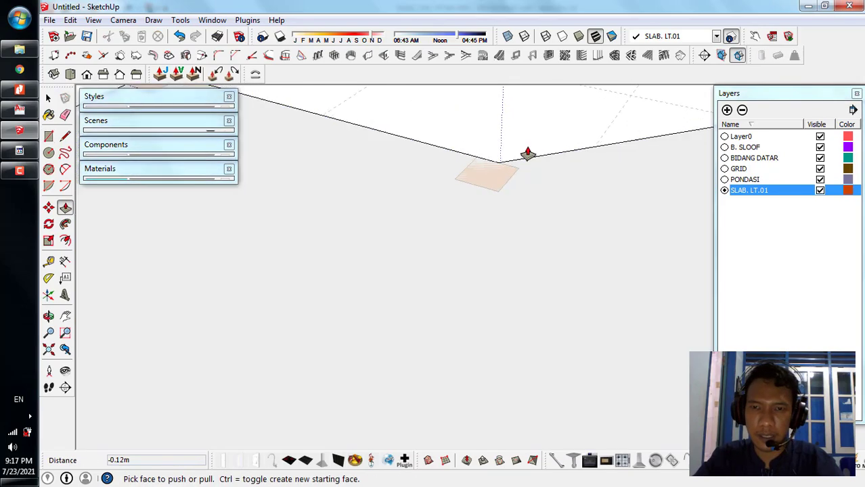
scroll(489, 188, "down", 3)
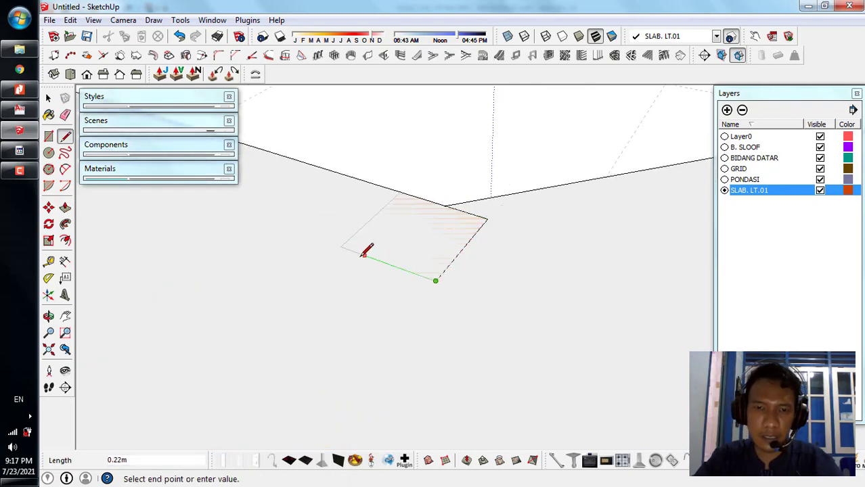
middle_click_drag(401, 190, 452, 228)
- Push the outlined corner area down to cut it out of the slab, and close the slab group
scroll(444, 179, "up", 3)
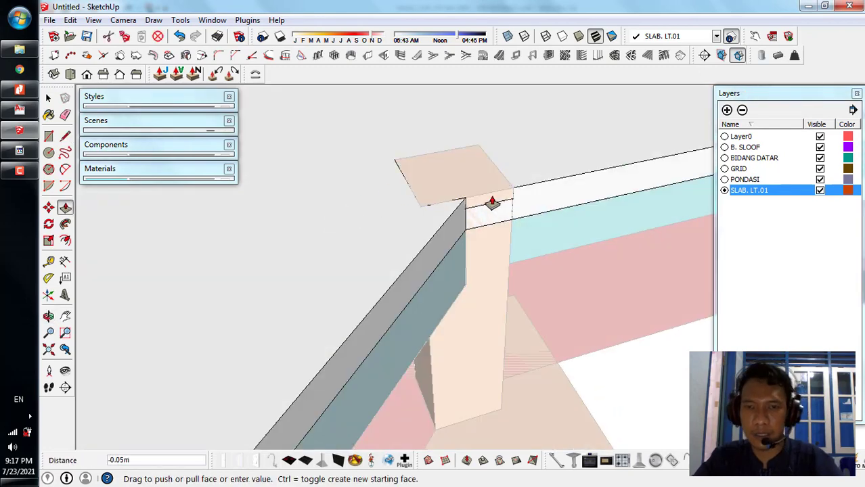
scroll(292, 297, "down", 6)
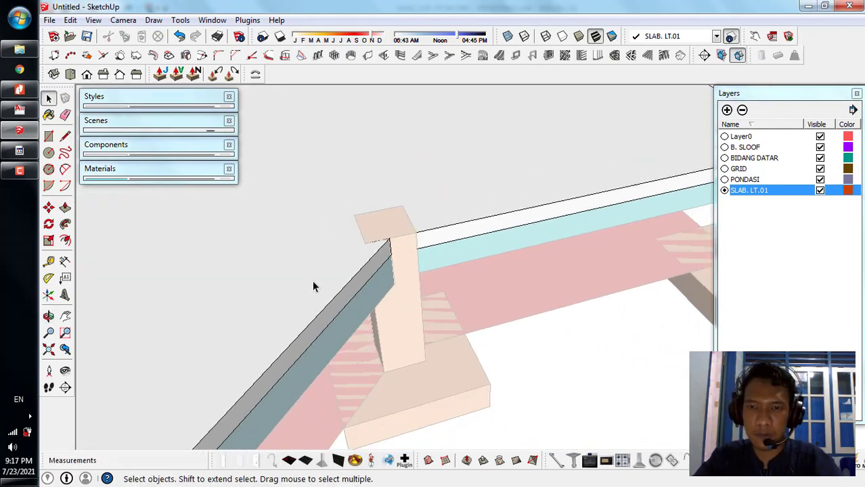
middle_click_drag(563, 216, 535, 197)
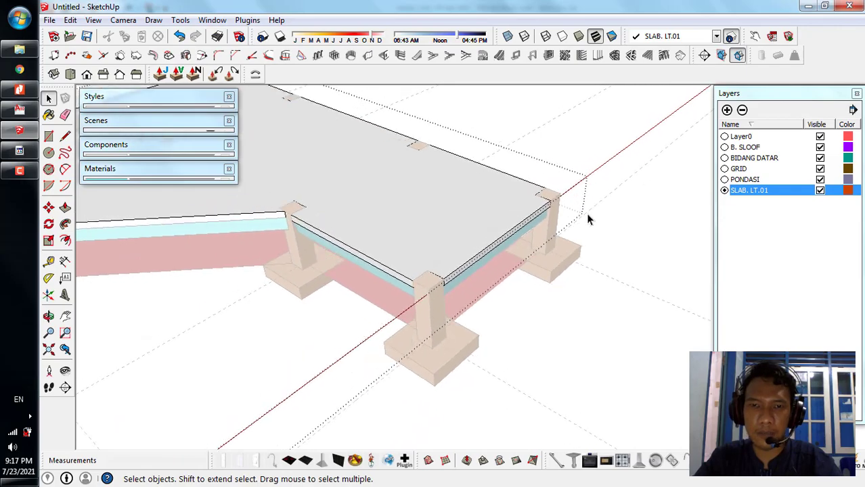
left_click(632, 239)
- Examine the slab's cutouts, columns and beams from all sides of the structure
scroll(634, 240, "down", 6)
scroll(536, 234, "up", 3)
middle_click_drag(537, 234, 305, 216)
scroll(473, 195, "up", 3)
scroll(532, 276, "down", 4)
middle_click_drag(530, 270, 461, 247)
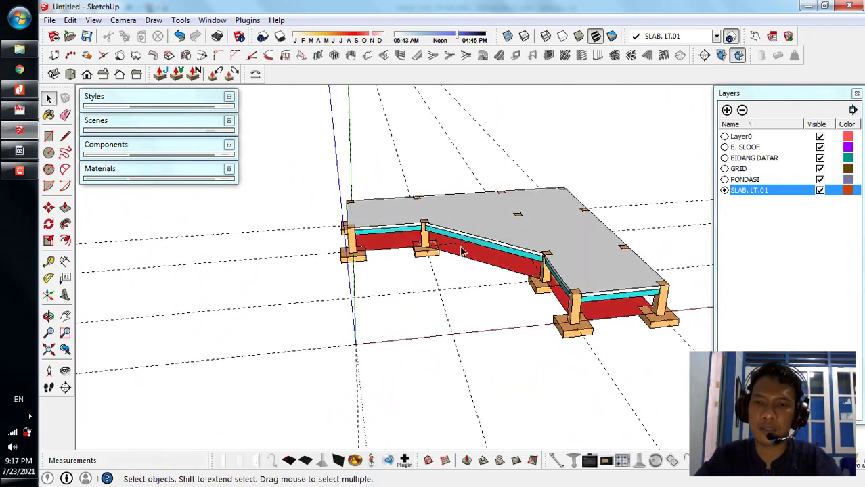
scroll(609, 278, "up", 6)
scroll(396, 223, "down", 5)
middle_click_drag(378, 283, 467, 313)
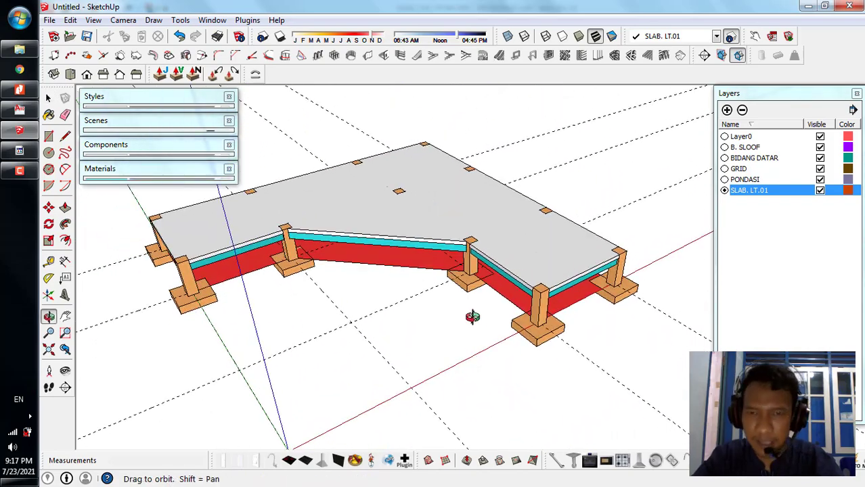
scroll(286, 233, "up", 4)
scroll(424, 284, "down", 4)
middle_click_drag(424, 284, 425, 320)
scroll(556, 216, "up", 3)
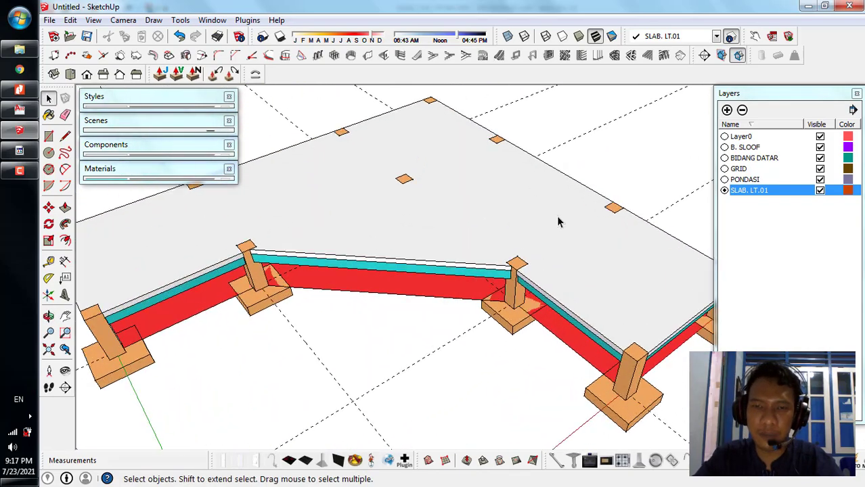
scroll(557, 216, "down", 4)
middle_click_drag(452, 279, 602, 213)
scroll(501, 263, "up", 3)
scroll(485, 274, "down", 3)
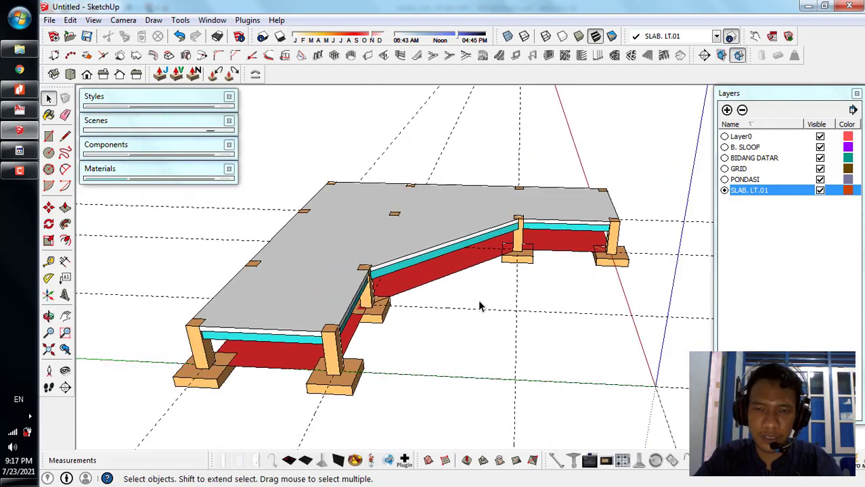
middle_click_drag(481, 303, 299, 361)
scroll(578, 245, "up", 4)
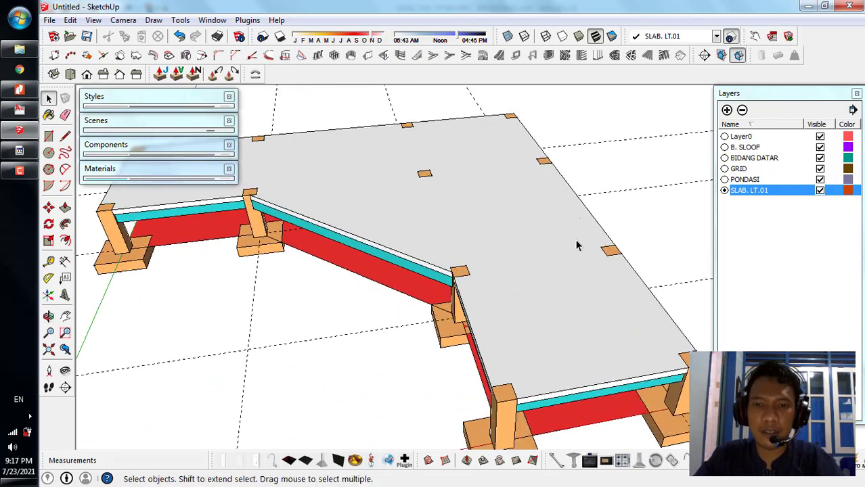
middle_click_drag(376, 266, 464, 230)
scroll(409, 225, "down", 4)
middle_click_drag(396, 320, 502, 313)
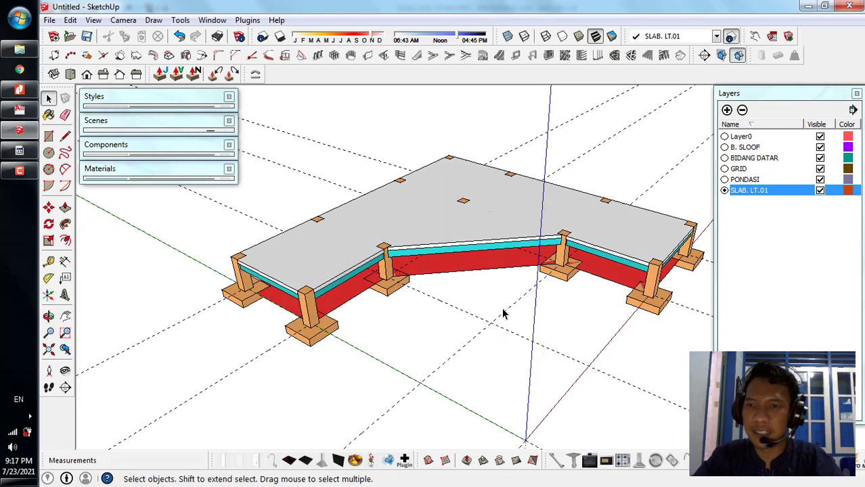
- Add a layer named KOLOM LT.01 and make it the current layer
left_click(727, 110)
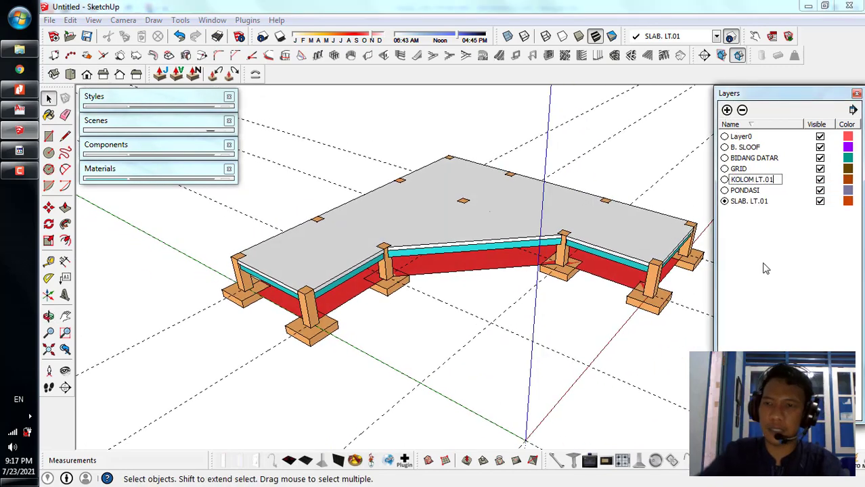
key("Return")
left_click(725, 179)
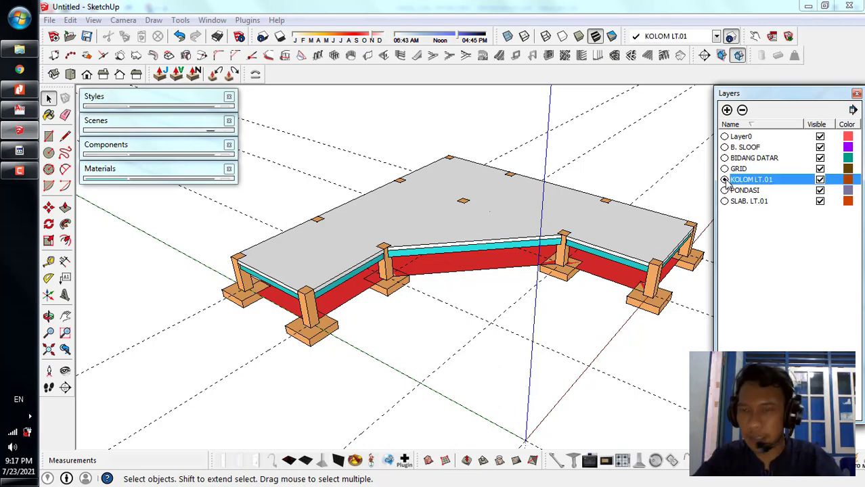
- Draw a rectangle from corner to corner on the top of the column at the slab's outer corner
scroll(302, 278, "up", 10)
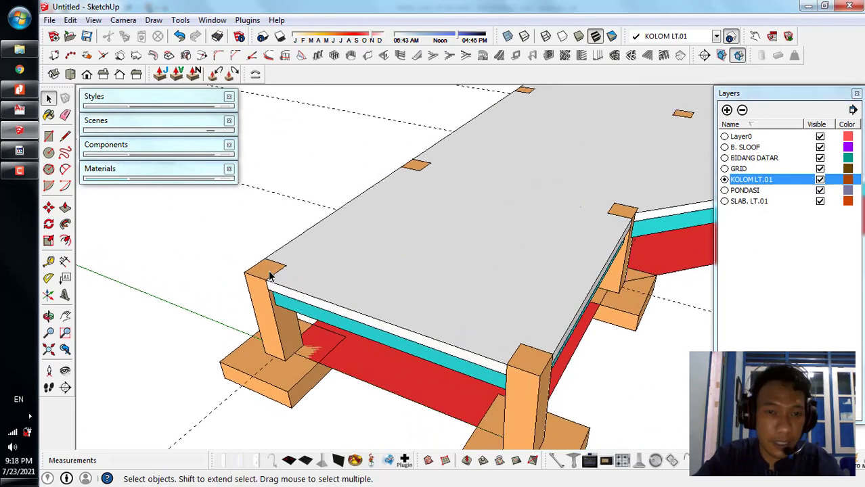
middle_click_drag(428, 219, 485, 273)
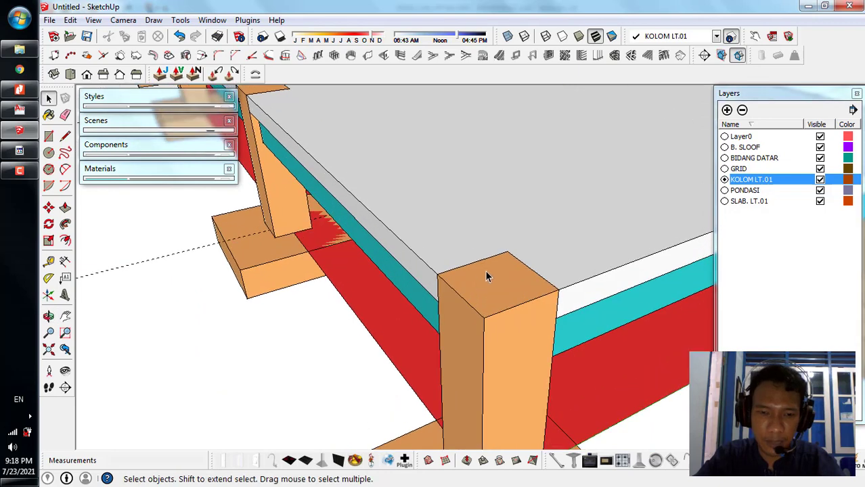
key("r")
left_click(438, 273)
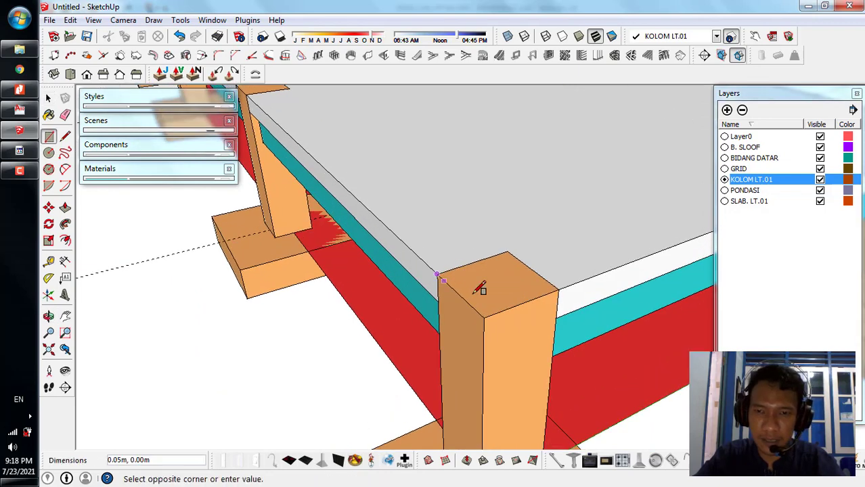
left_click(559, 289)
key("space")
- Turn the corner column's new rectangle into a component named K1
left_click(502, 284)
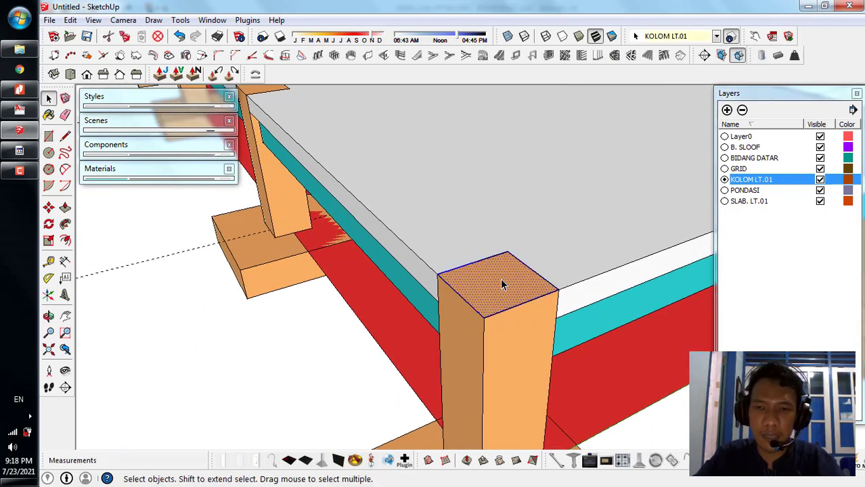
right_click(502, 284)
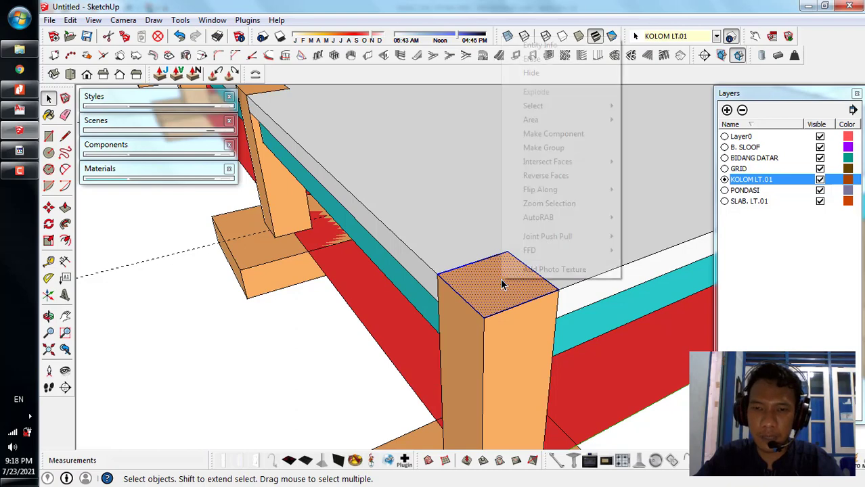
left_click(552, 139)
type("K")
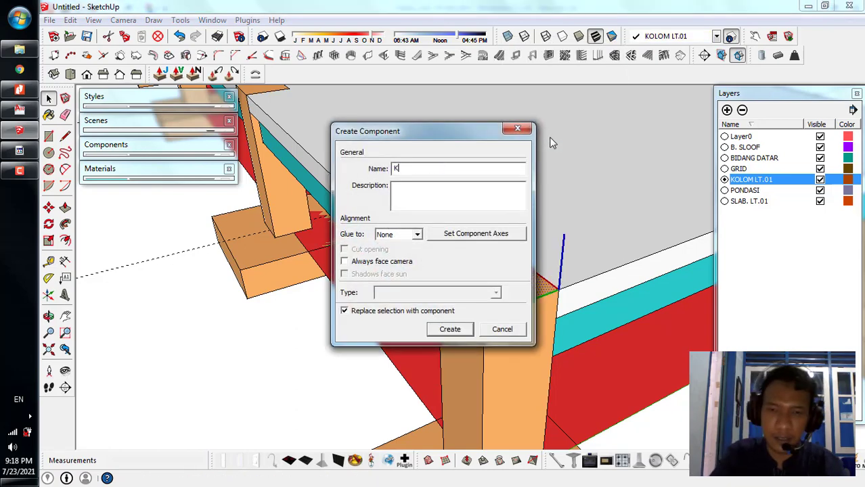
type("1")
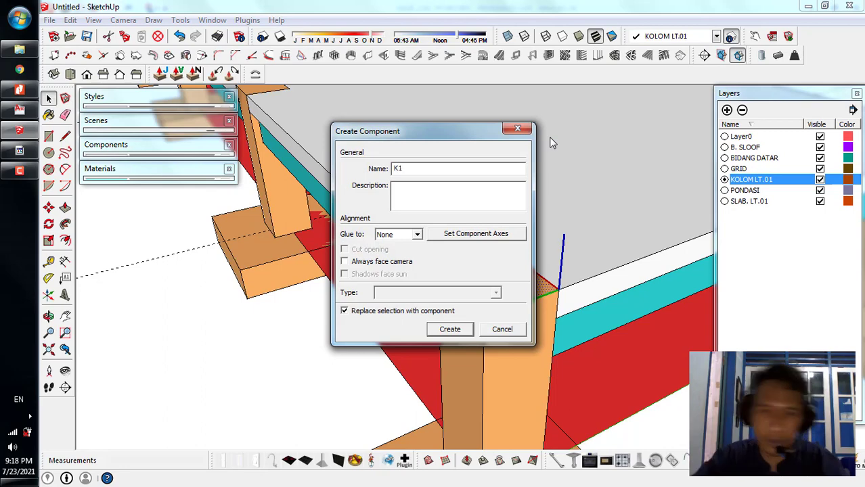
left_click(449, 329)
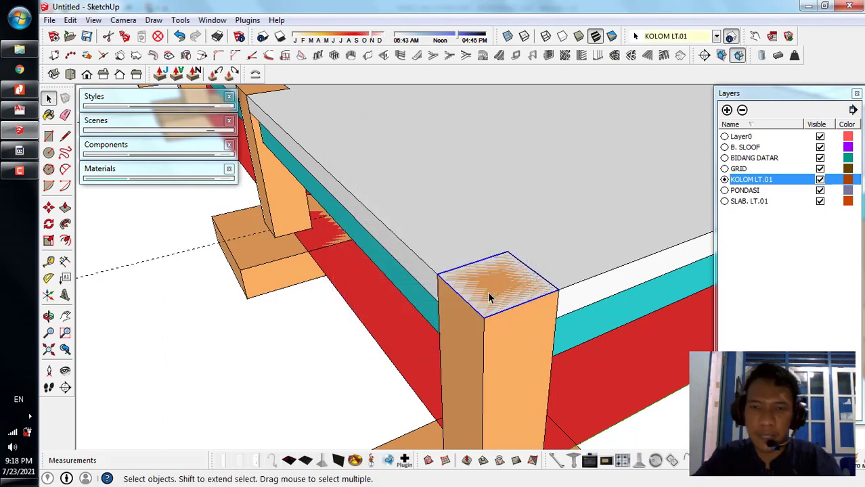
- Copy the K1 component by its outer corner onto the top of the next column along the slab's edge
scroll(489, 298, "down", 3)
scroll(496, 294, "up", 3)
key("m")
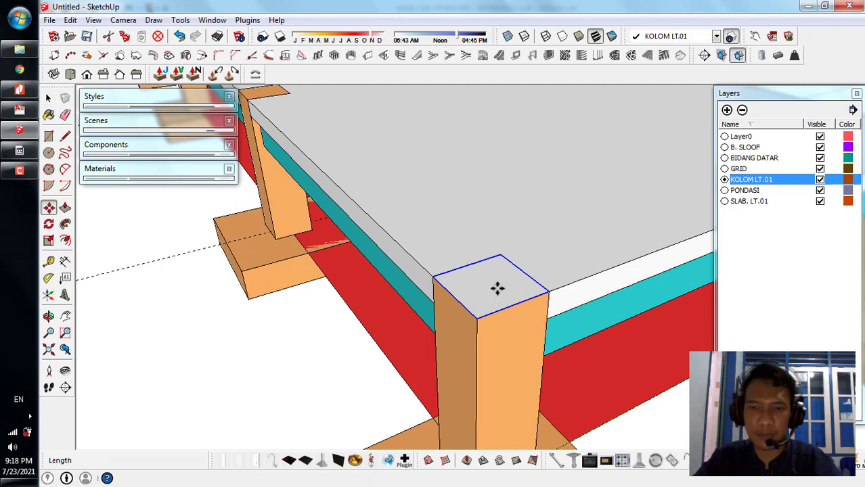
left_click(477, 317)
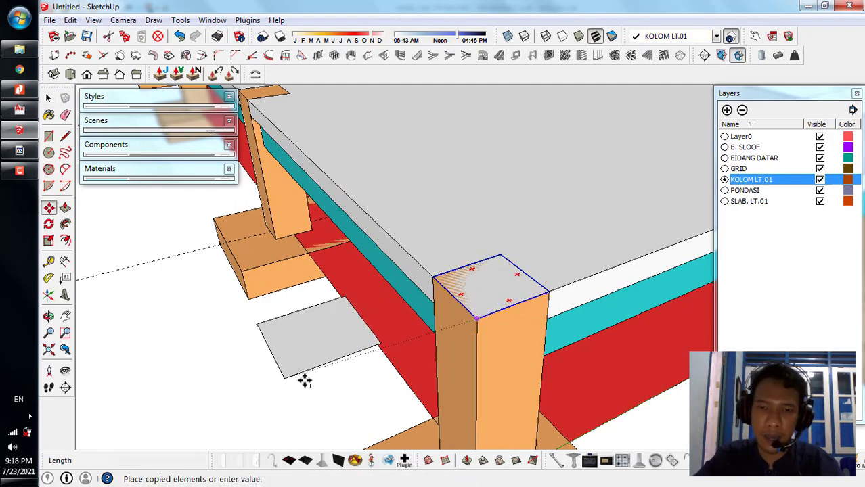
scroll(504, 416, "down", 8)
middle_click_drag(478, 377, 482, 410)
scroll(483, 366, "up", 3)
scroll(484, 365, "up", 5)
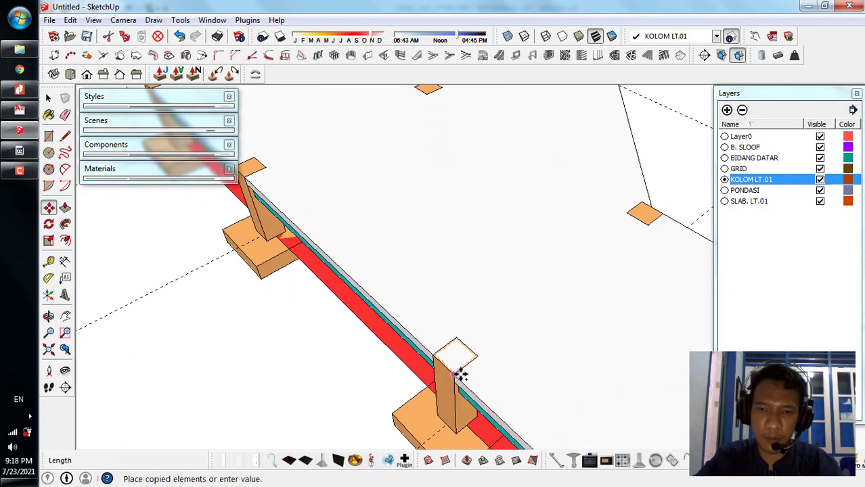
scroll(454, 382, "up", 2)
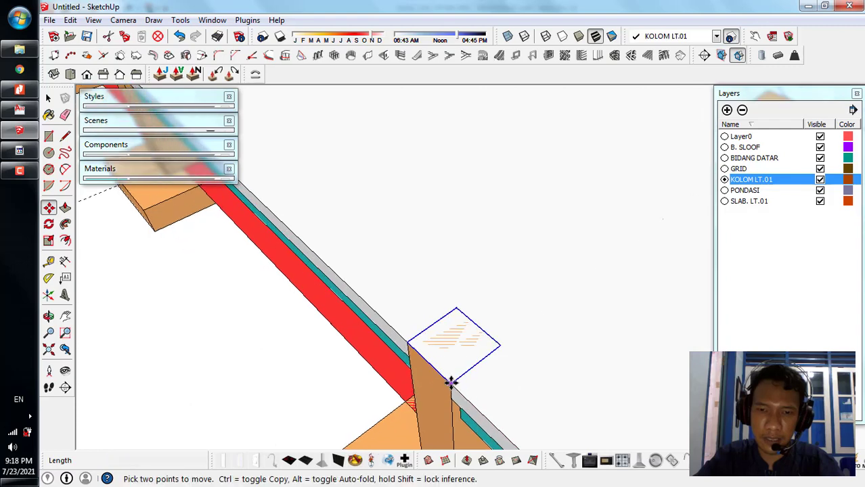
- Copy K1 another 4.00 m along the same edge onto the third column's top
left_click(450, 384)
scroll(574, 413, "down", 6)
scroll(340, 245, "up", 8)
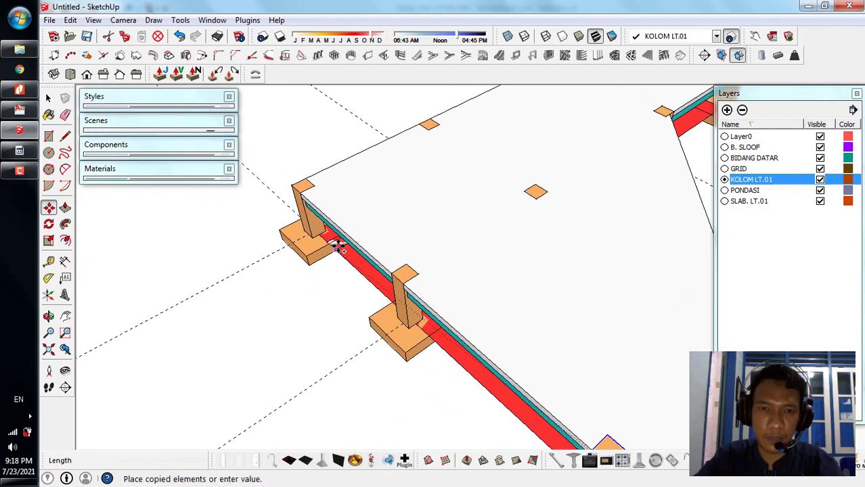
left_click(514, 369)
key("q")
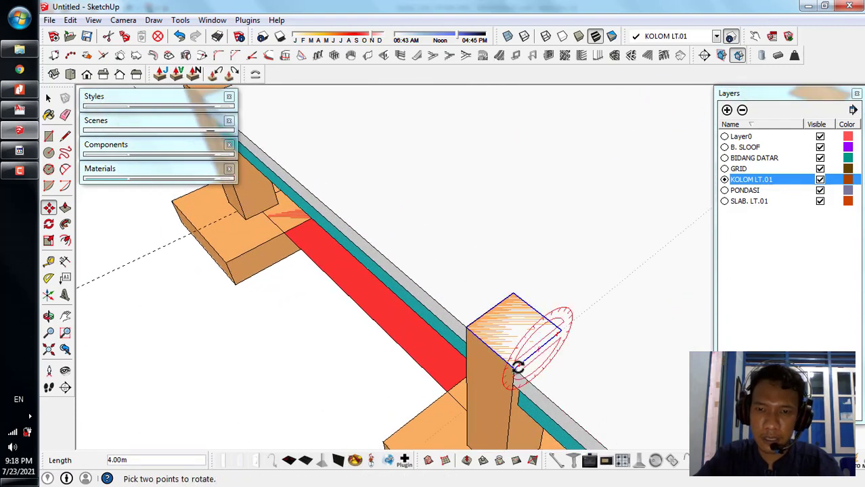
key("Escape")
- Copy K1 from the third column onto the column at the far end of the edge, and leave the Move tool
scroll(496, 380, "up", 2)
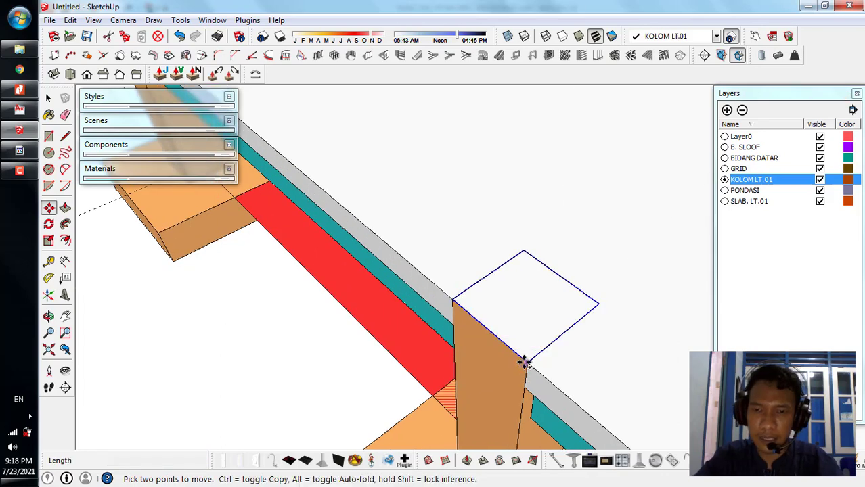
left_click(527, 361)
key("ctrl")
scroll(624, 401, "down", 2)
scroll(626, 402, "down", 3)
scroll(329, 173, "up", 3)
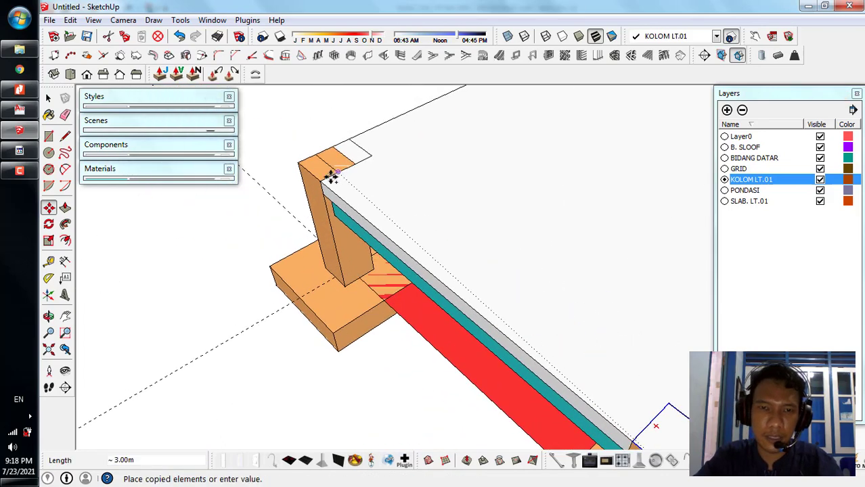
left_click(321, 180)
key("space")
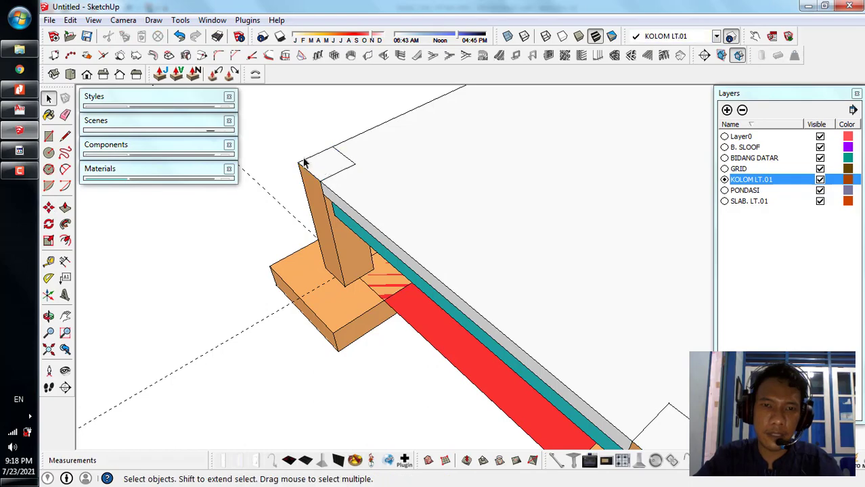
- Select all four K1 components along the slab's edge together
scroll(318, 163, "down", 2)
scroll(528, 329, "up", 3)
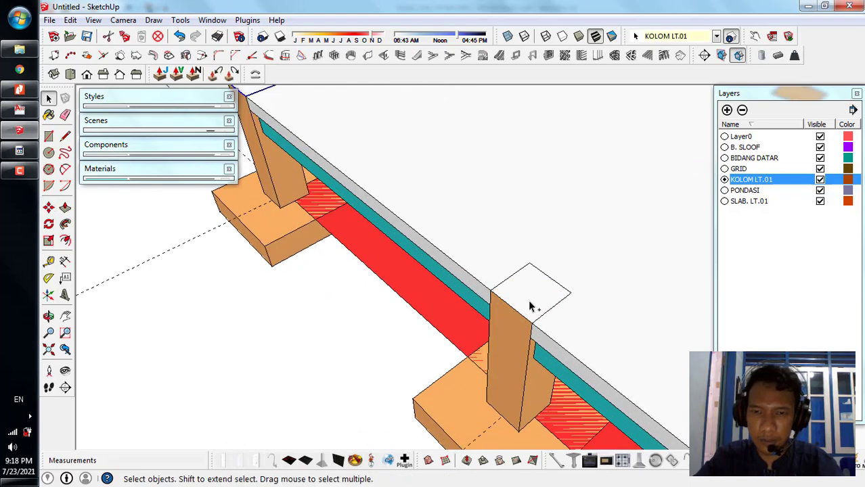
scroll(530, 307, "down", 4)
scroll(453, 308, "up", 4)
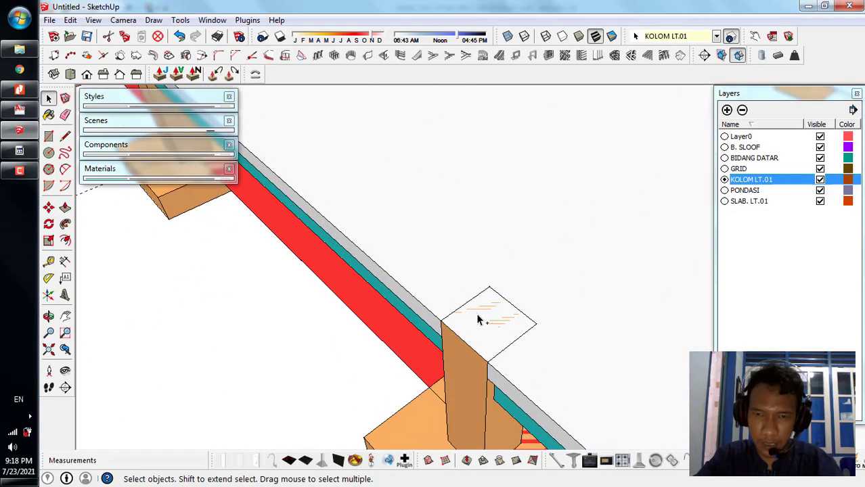
scroll(305, 170, "down", 4)
scroll(515, 321, "up", 4)
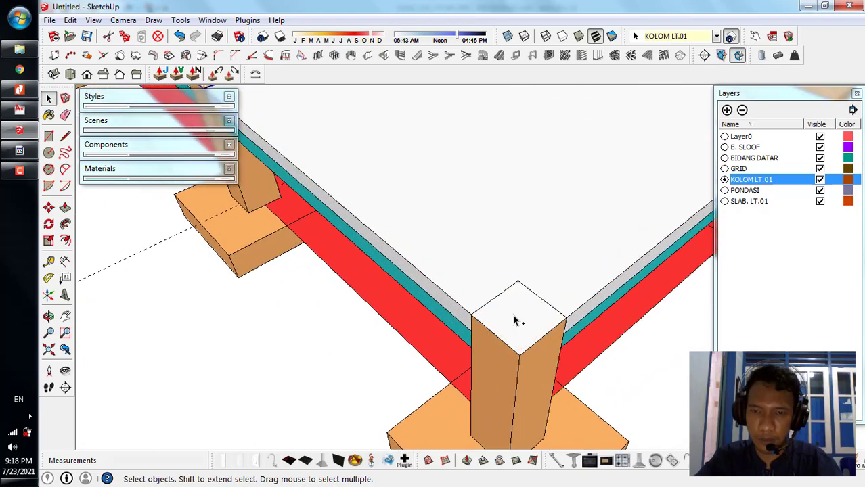
left_click(514, 321)
scroll(583, 384, "down", 5)
middle_click_drag(571, 378, 623, 333)
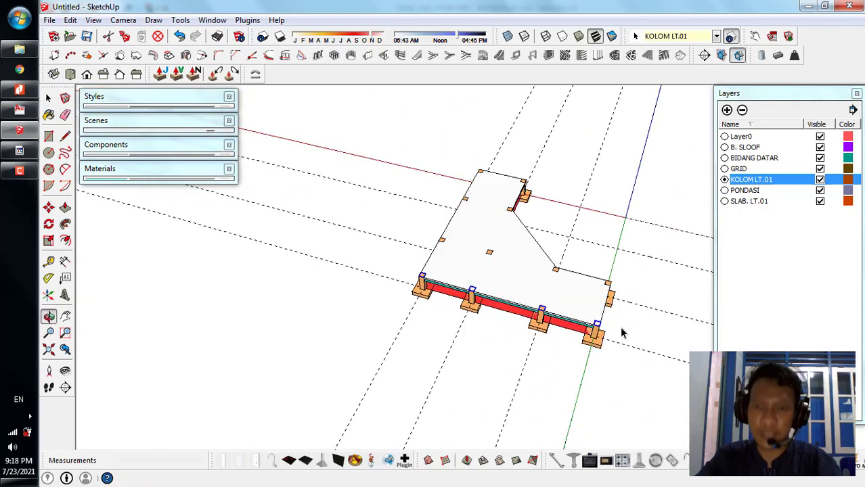
- Copy the four selected K1 components 3.00 m by the corner column's outer corner onto the next column row
scroll(467, 267, "up", 8)
key("m")
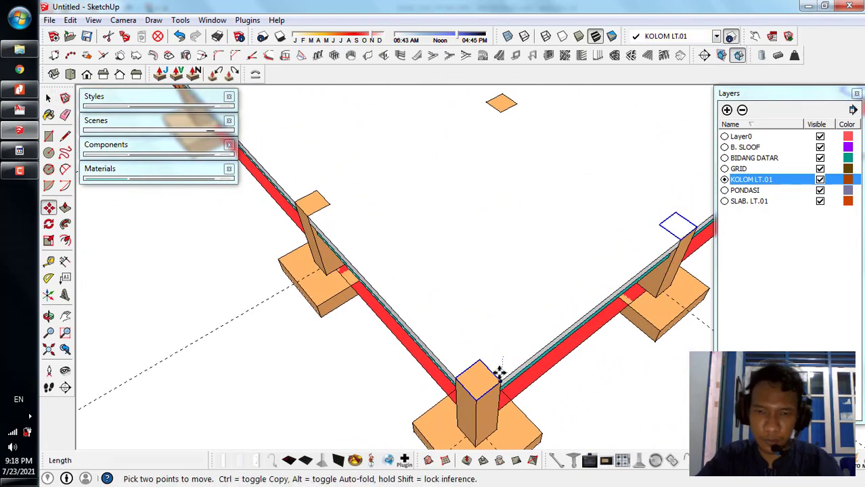
left_click(476, 401)
key("ctrl")
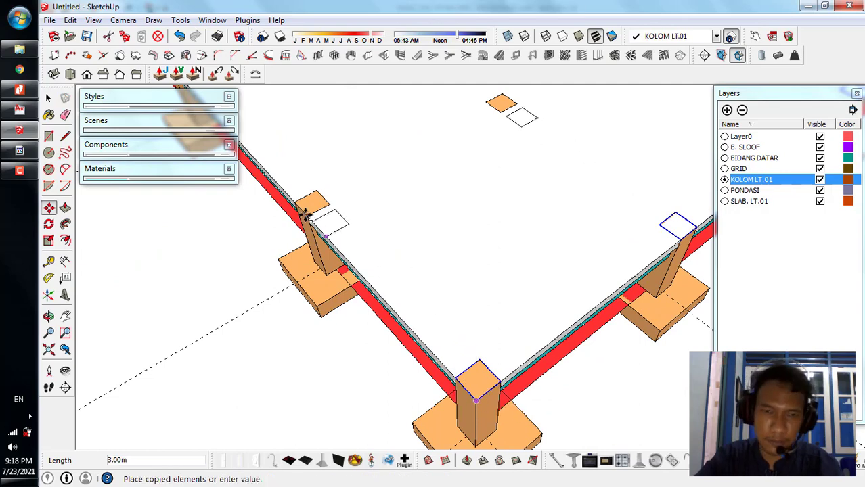
scroll(306, 215, "up", 5)
left_click(317, 254)
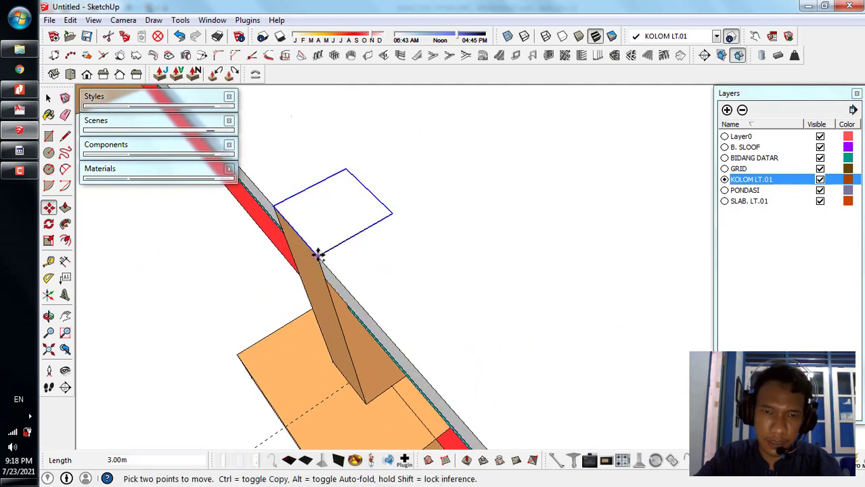
- Copy the K1 row from the second column row onto the third column's top along the slab's side edge
left_click(316, 255)
scroll(566, 403, "down", 6)
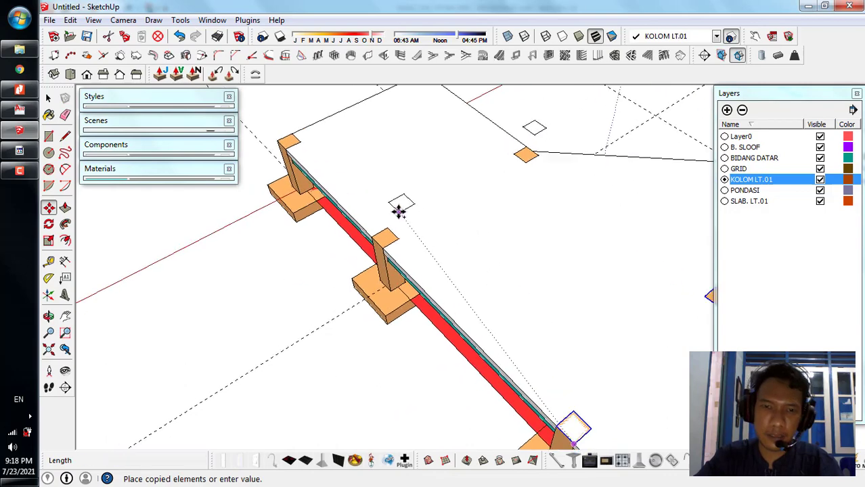
scroll(399, 212, "up", 4)
left_click(363, 291)
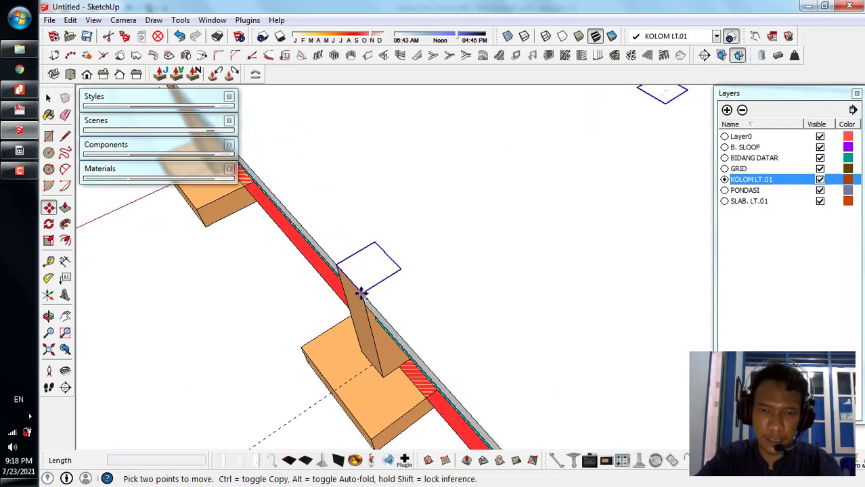
- Copy the K1 row another 3.00 m onto the last column row at the slab's far end, and leave the Move tool
left_click(363, 291)
scroll(577, 380, "down", 6)
scroll(363, 261, "up", 5)
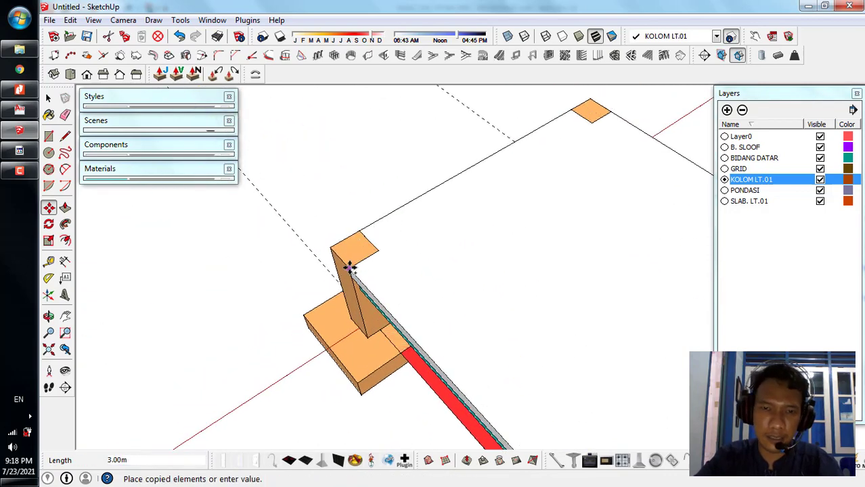
left_click(350, 267)
key("space")
scroll(261, 277, "down", 2)
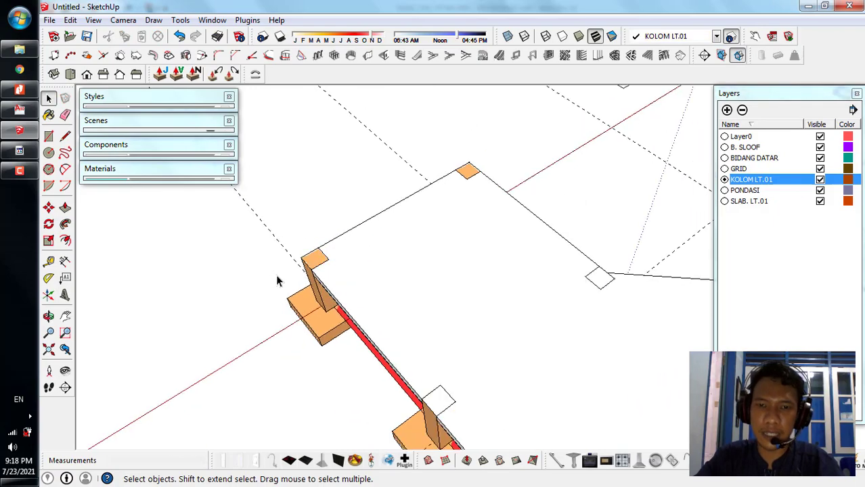
- Delete the three surplus K1 components floating beyond the slab, keeping the one on the blue axis at the origin
scroll(277, 281, "down", 3)
middle_click_drag(285, 276, 505, 166)
scroll(466, 205, "up", 3)
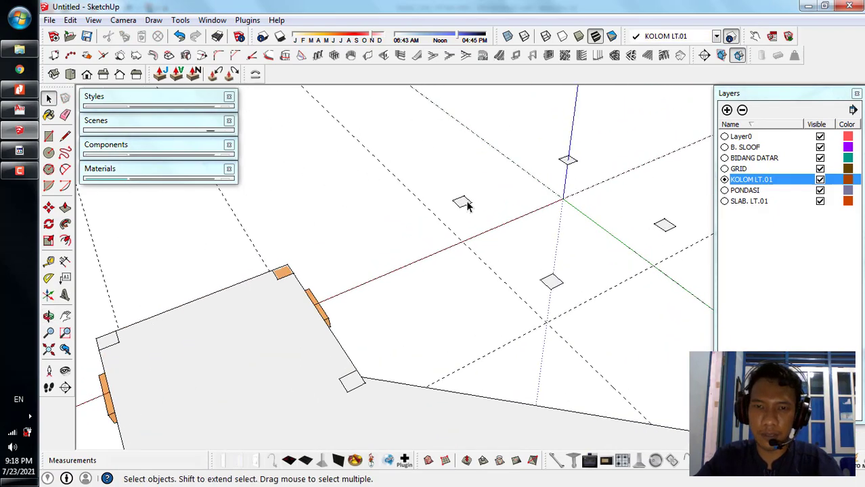
left_click(465, 203)
key("Delete")
left_click(553, 282)
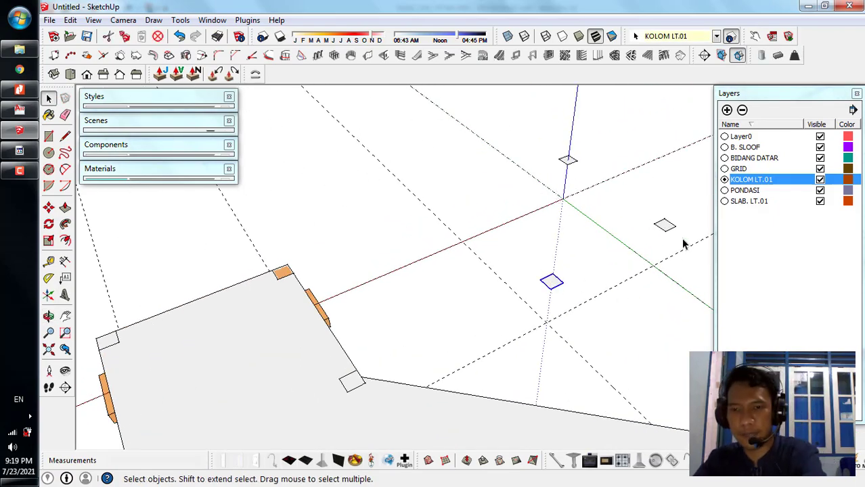
key("Delete")
left_click(666, 229)
key("Delete")
- Inspect the K1 placement on the slab's columns and the spare K1 at the origin from several angles
middle_click_drag(660, 276, 276, 238)
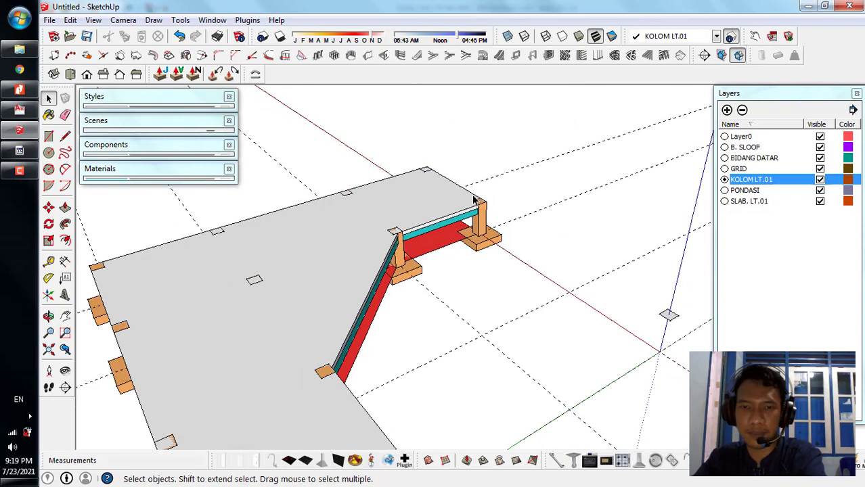
scroll(475, 197, "down", 3)
middle_click_drag(608, 371, 531, 326)
scroll(582, 329, "up", 3)
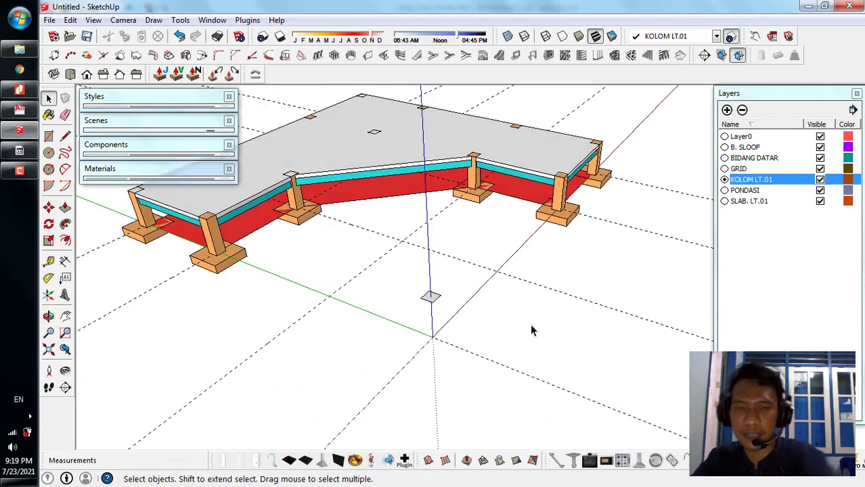
scroll(440, 377, "down", 3)
scroll(440, 377, "up", 3)
middle_click_drag(440, 377, 478, 419)
scroll(390, 408, "up", 1)
scroll(478, 419, "down", 3)
scroll(478, 419, "up", 1)
scroll(543, 397, "up", 1)
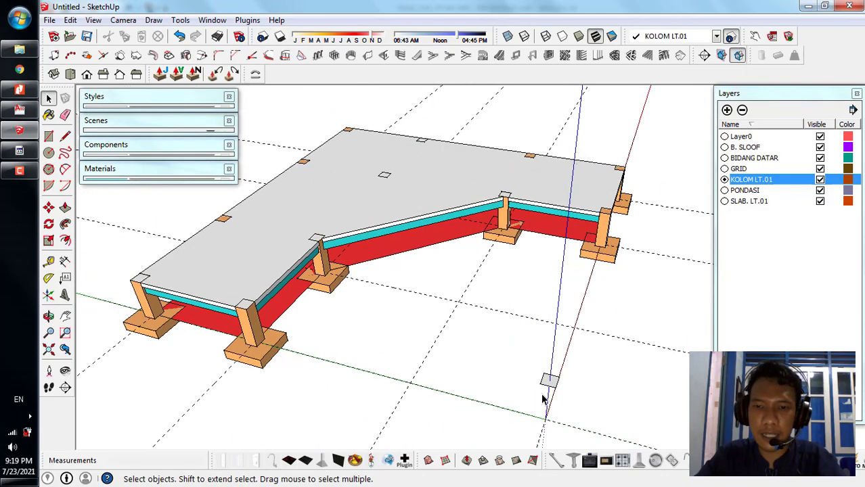
scroll(542, 399, "down", 3)
scroll(550, 386, "up", 3)
- Open the K1 component at the origin for editing and extrude its face upward 4.5 m with Push/Pull
double_click(547, 383)
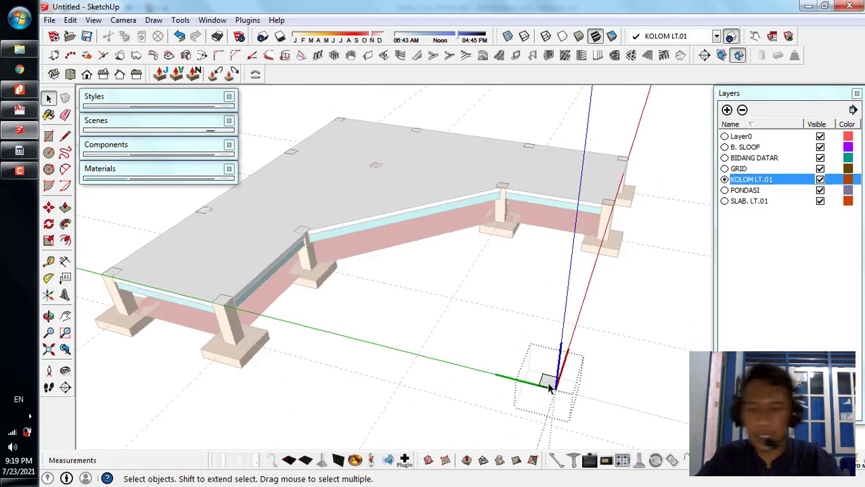
key("p")
left_click(548, 384)
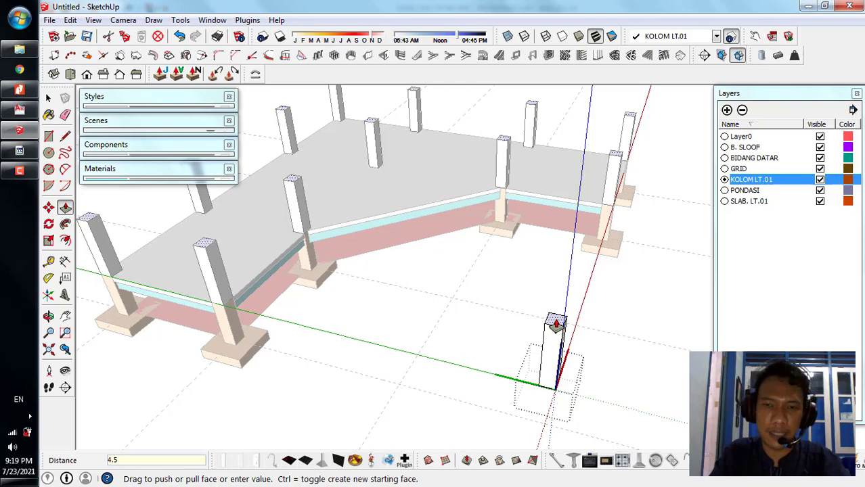
key("Return")
key("space")
scroll(554, 339, "down", 6)
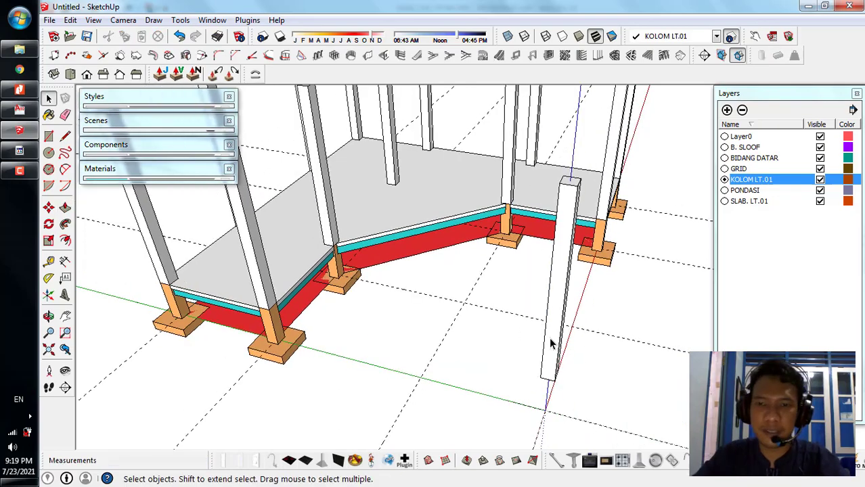
middle_click_drag(494, 355, 598, 205)
scroll(548, 235, "up", 4)
middle_click_drag(548, 235, 479, 345)
scroll(497, 339, "down", 3)
scroll(457, 359, "up", 3)
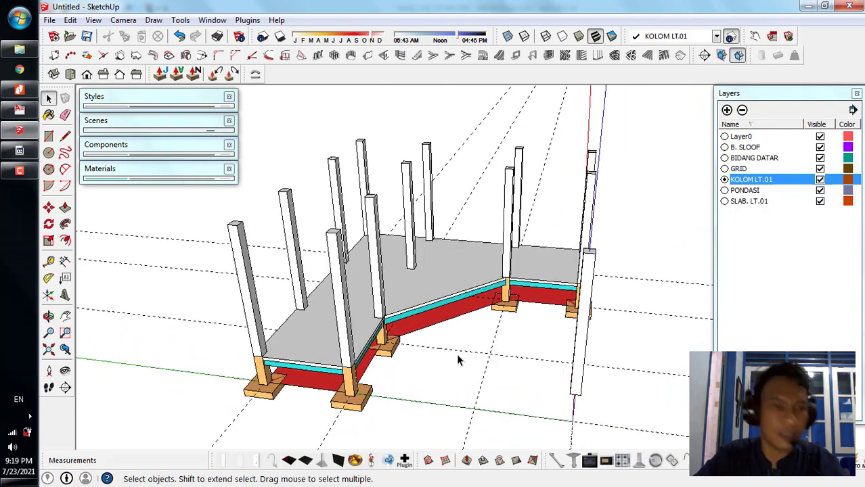
- Switch to the structural drawing PDF in Nitro Pro, check the K1 column detail, and return to SketchUp
left_click(19, 89)
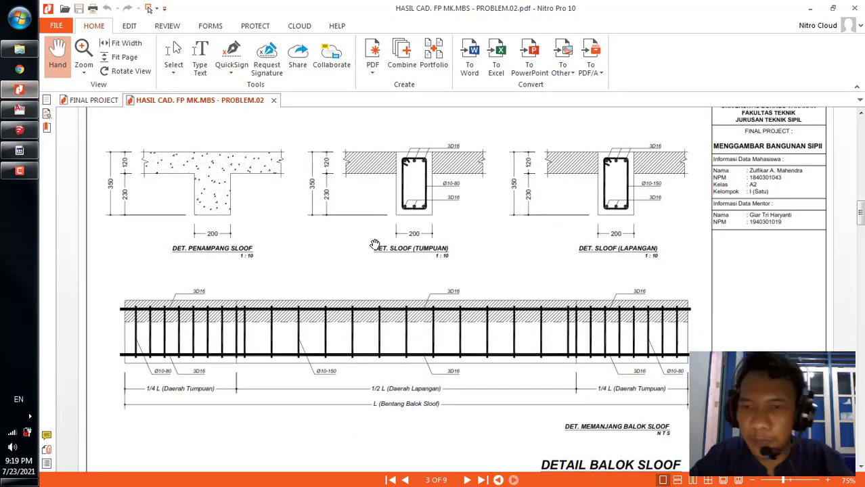
scroll(375, 244, "down", 5)
scroll(375, 244, "down", 10)
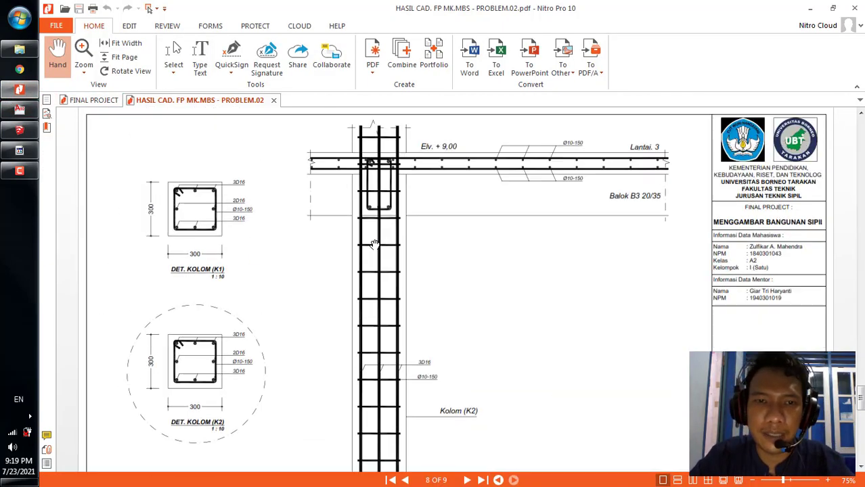
scroll(375, 244, "down", 3)
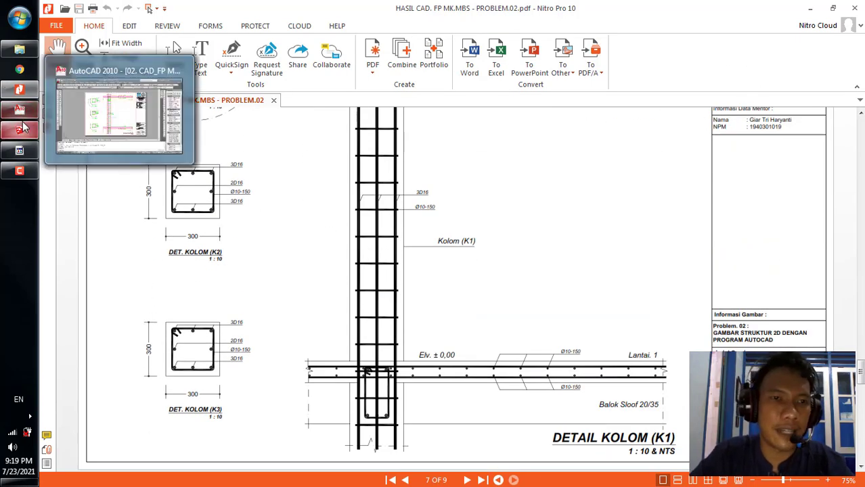
mouse_move(25, 100)
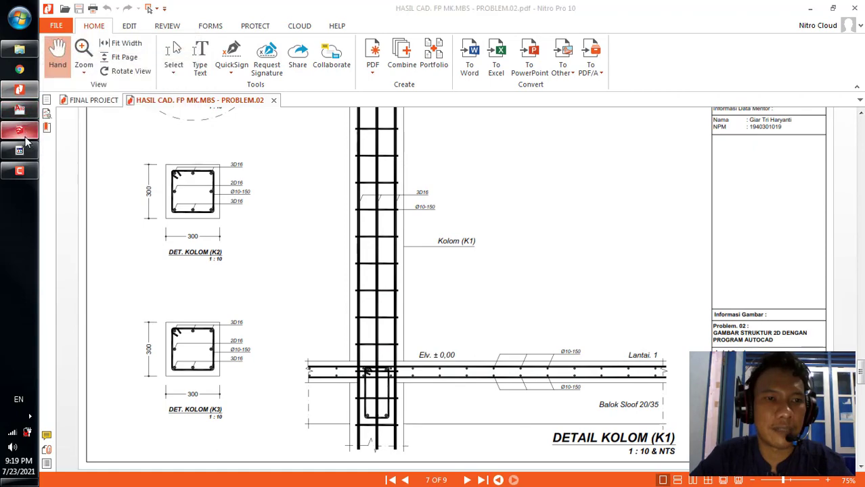
left_click(19, 130)
- Delete the spare K1 column standing at the origin
middle_click_drag(381, 391, 331, 355)
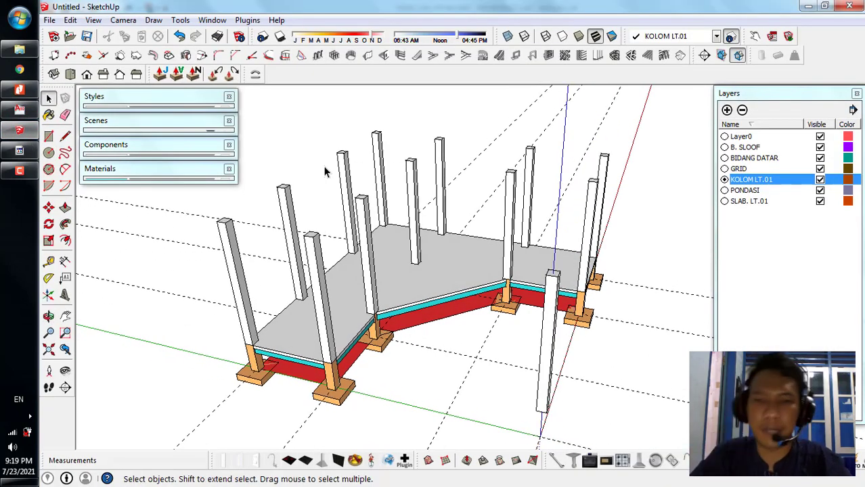
left_click(548, 362)
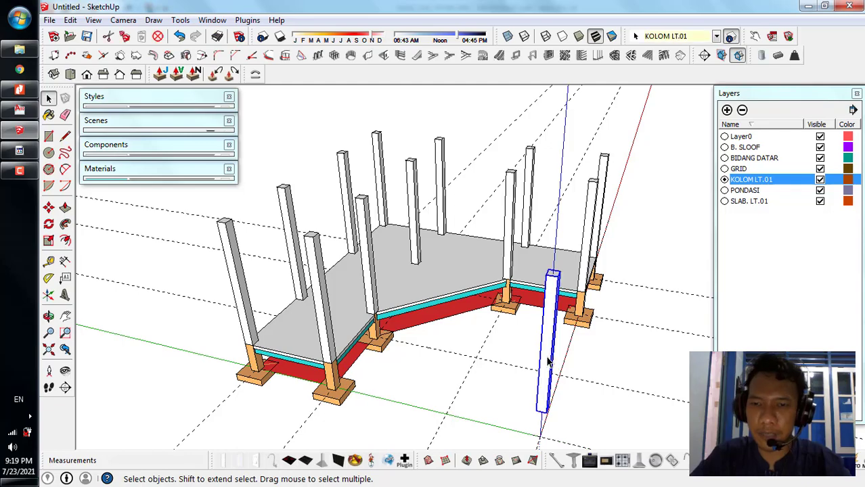
key("Delete")
- Open the K1 column at the slab's near corner for editing and select all of its geometry
scroll(547, 361, "down", 2)
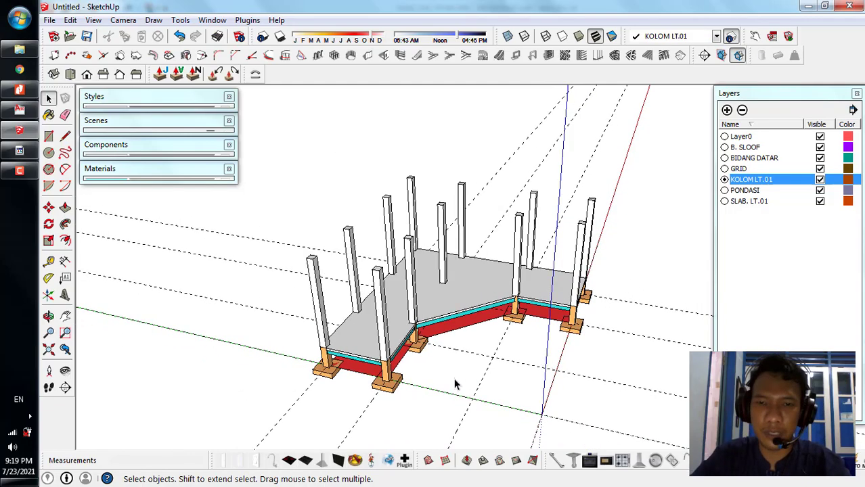
scroll(409, 374, "up", 5)
middle_click_drag(392, 371, 300, 247)
scroll(554, 374, "down", 2)
middle_click_drag(554, 374, 467, 413)
scroll(300, 269, "up", 3)
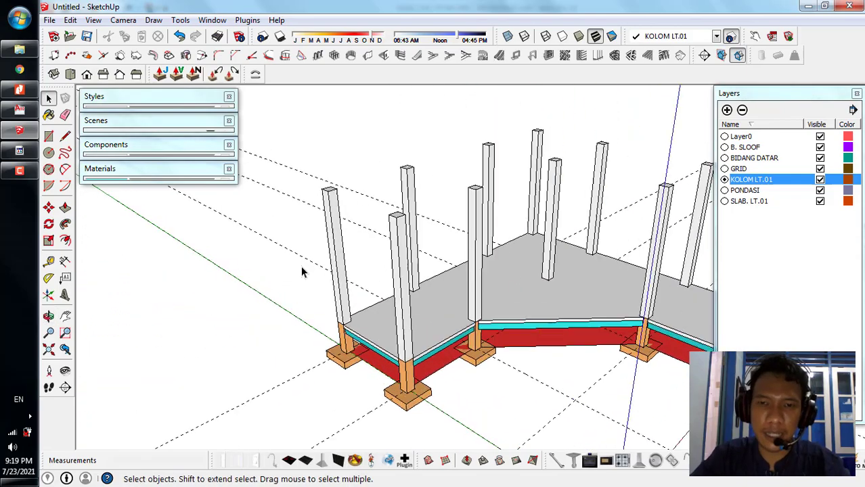
double_click(407, 266)
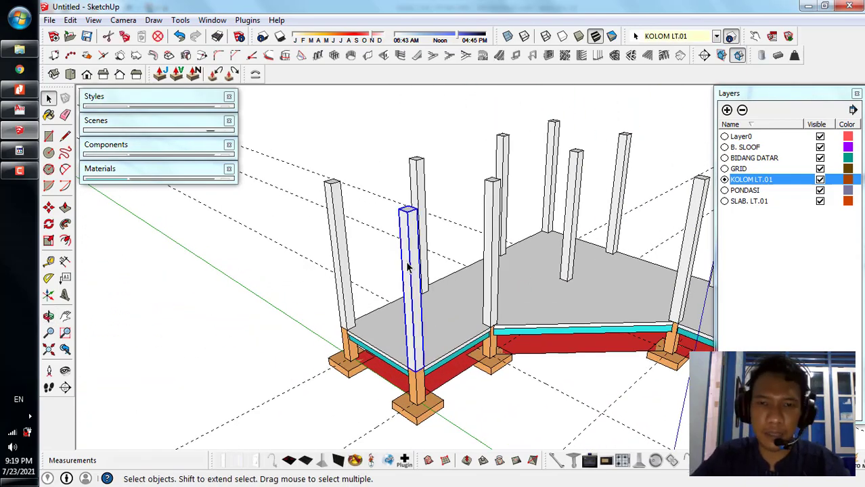
key("ctrl+a")
left_click(377, 226)
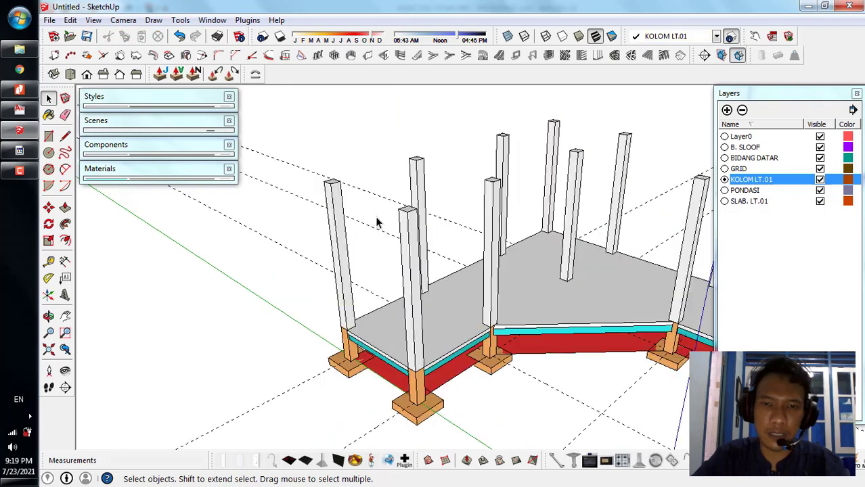
key("ctrl+a")
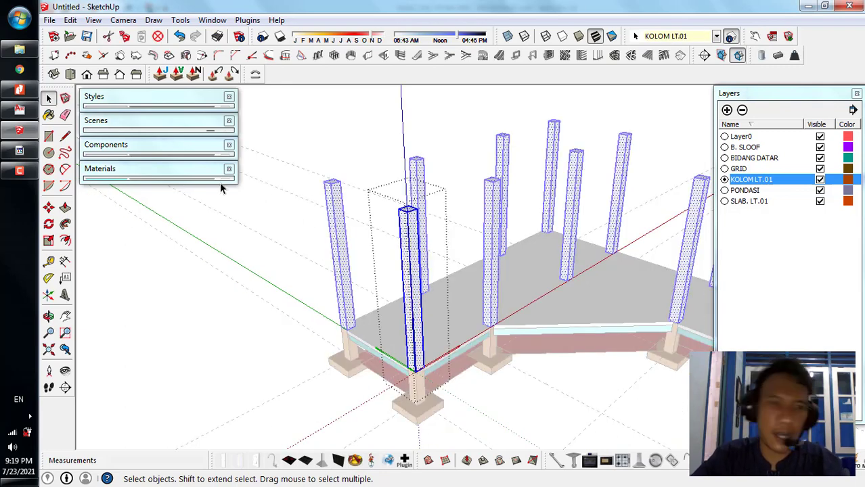
- Paint the selected K1 geometry with Color_J04 from the Colors materials, and close the component
left_click(160, 170)
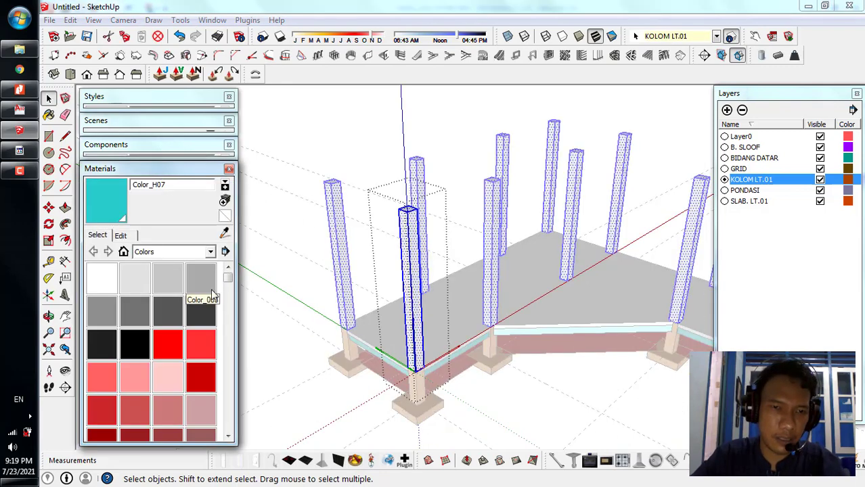
left_click_drag(227, 274, 223, 384)
left_click(201, 283)
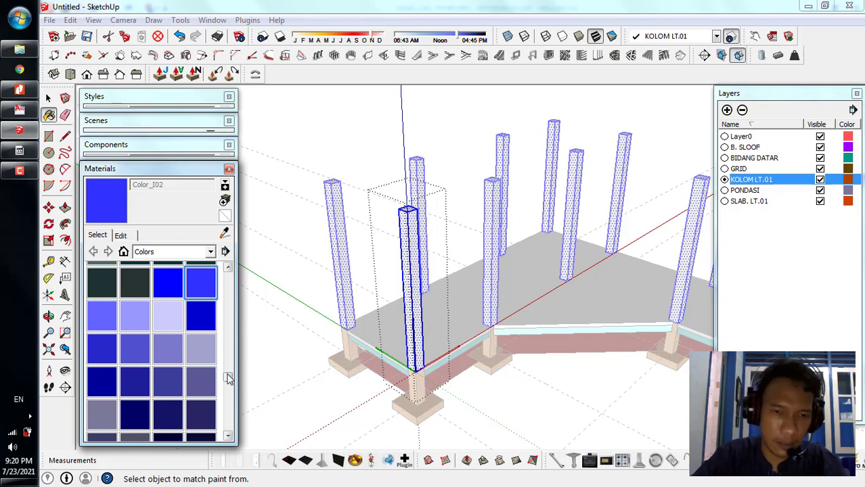
left_click_drag(228, 377, 227, 393)
left_click(168, 273)
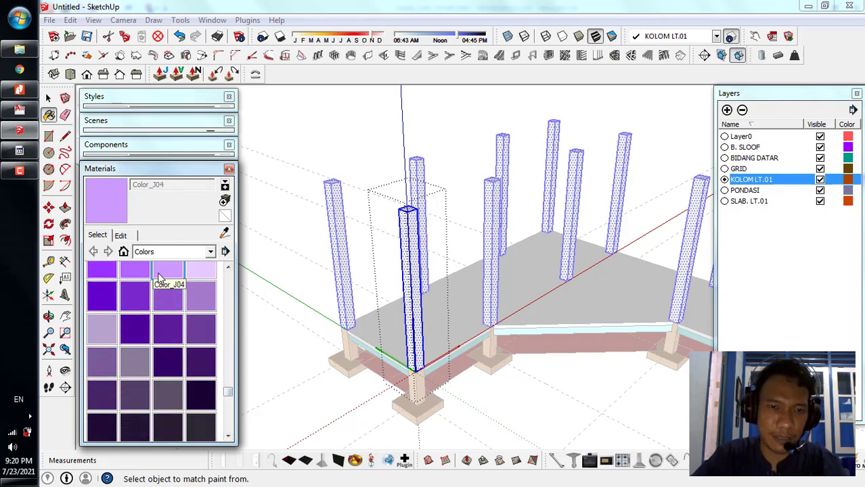
left_click(412, 256)
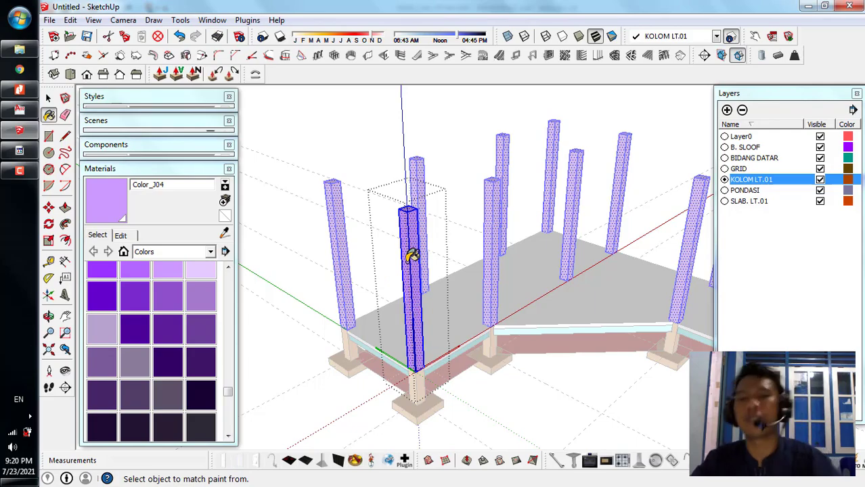
key("space")
left_click(387, 178)
scroll(387, 159, "down", 3)
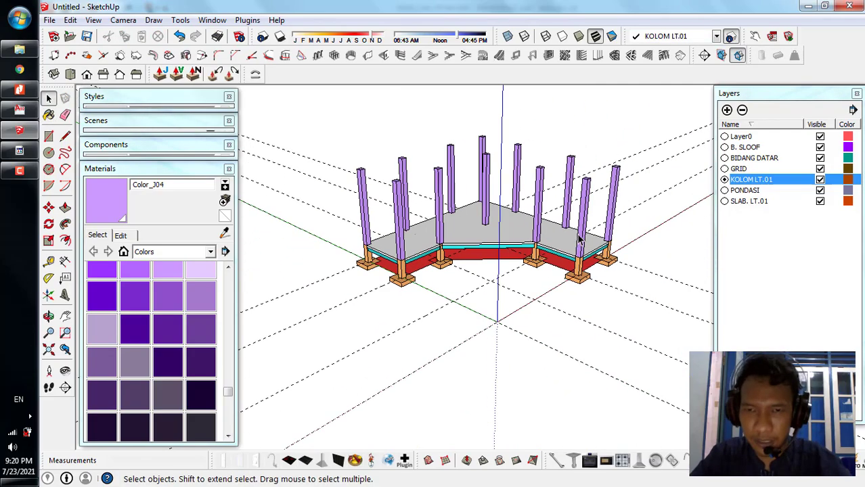
scroll(573, 234, "up", 3)
middle_click_drag(491, 332, 566, 309)
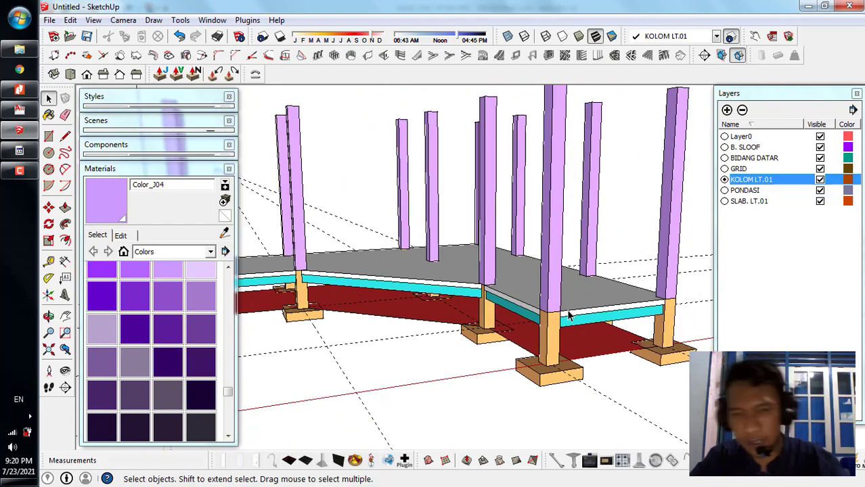
scroll(577, 323, "down", 4)
middle_click_drag(414, 314, 506, 373)
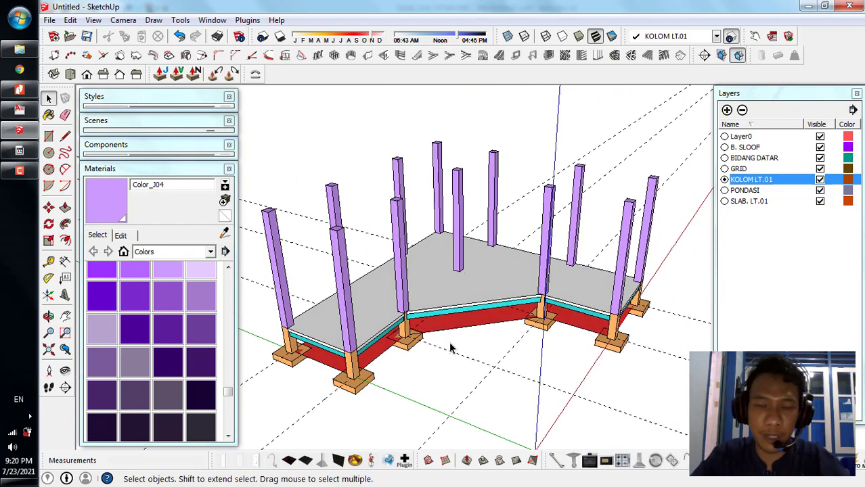
middle_click_drag(452, 347, 476, 336)
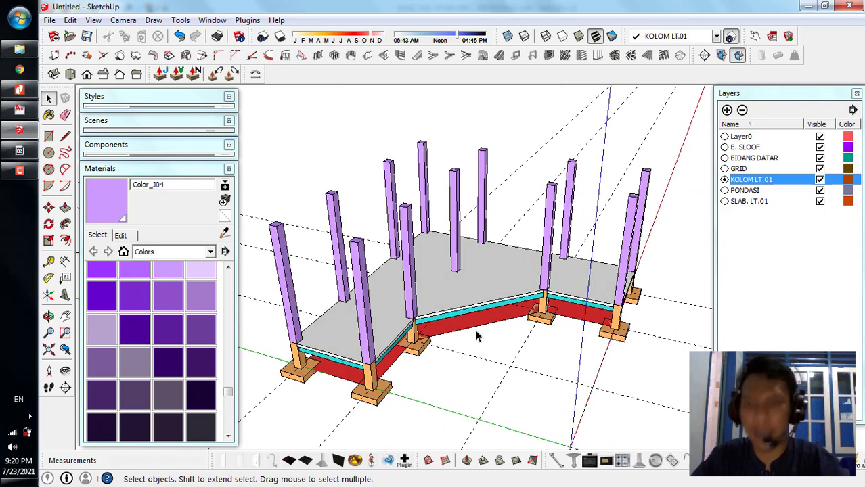